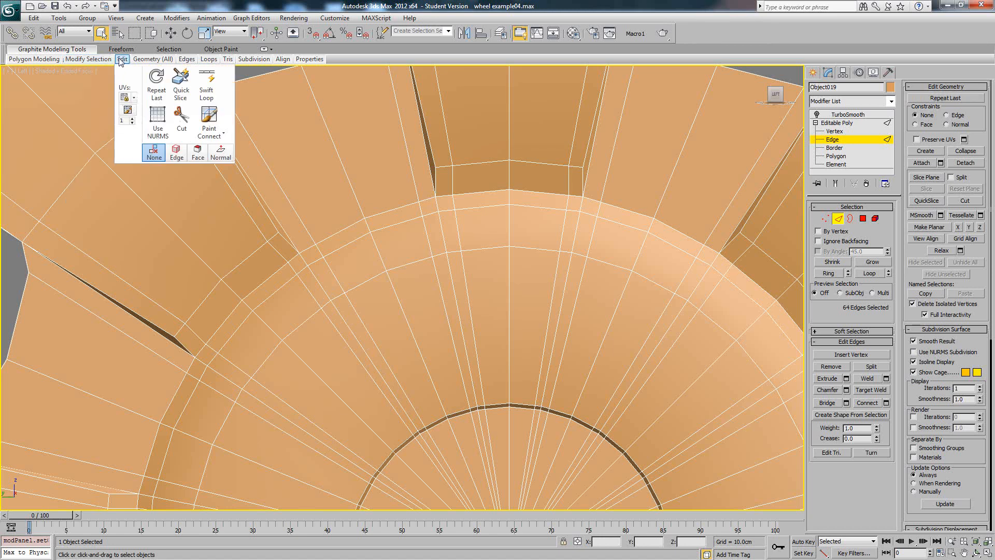
Select the edge ring inside the hub's rounded rim and scale it slightly inward with the Edge constraint enabled
left_click(206, 86)
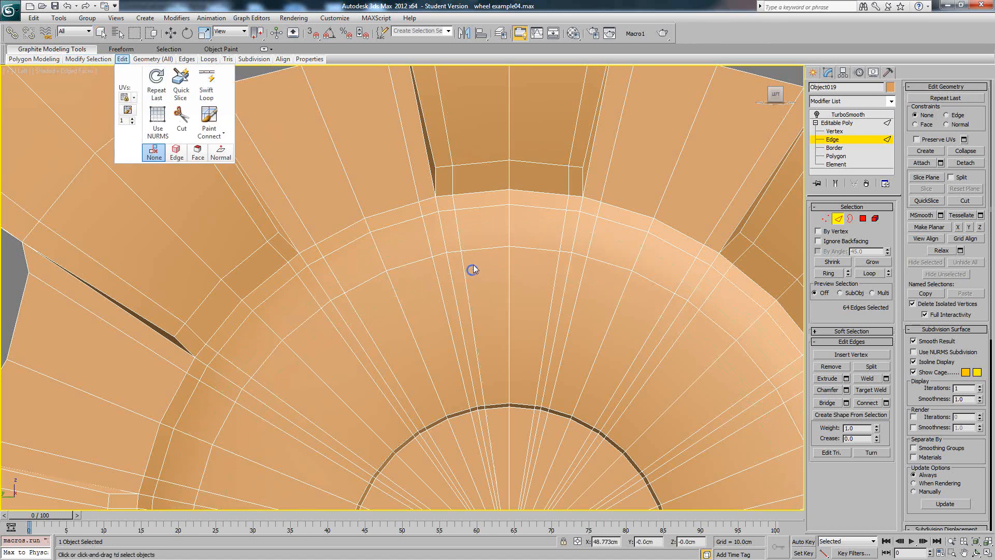
key("w")
left_click(476, 248)
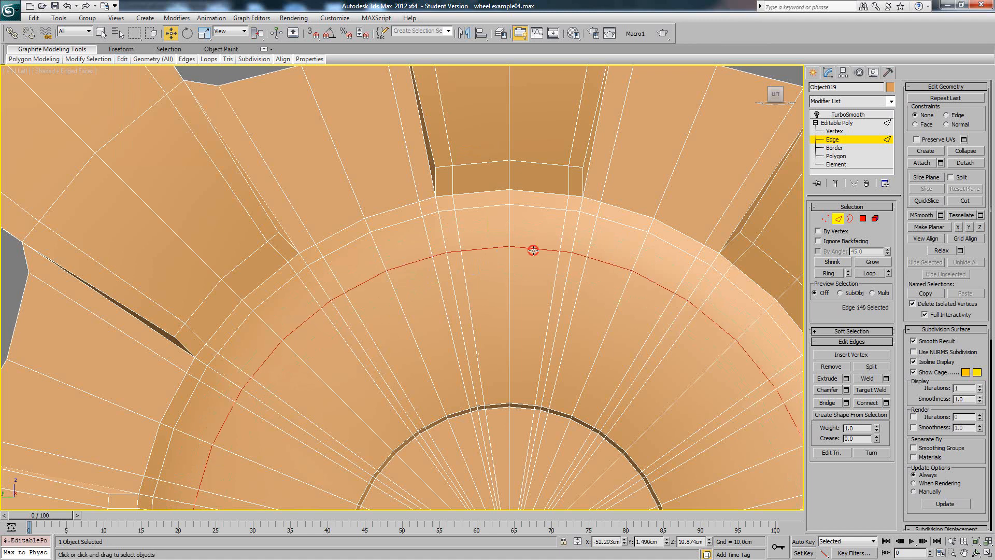
left_click(946, 115)
scroll(529, 197, "down", 5)
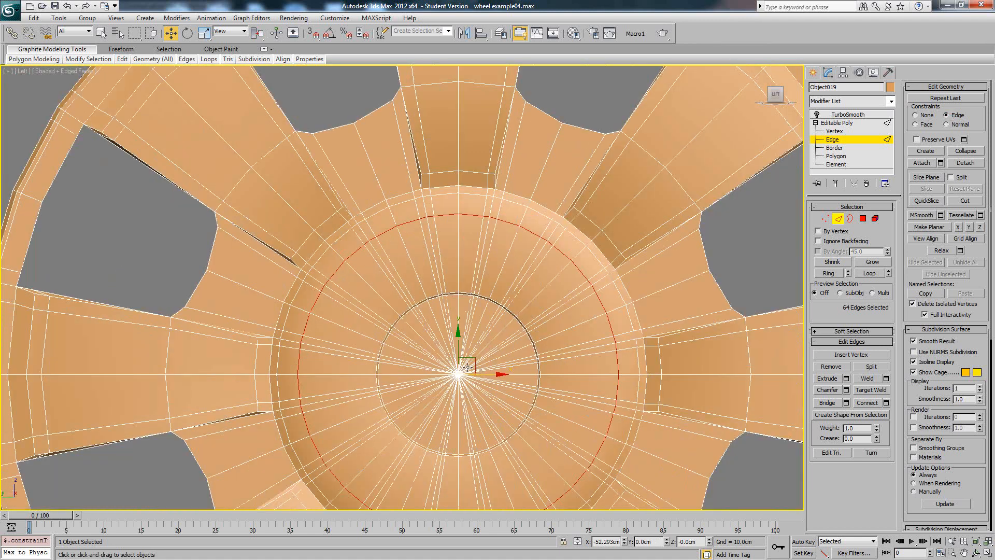
key("r")
left_click_drag(467, 369, 466, 376)
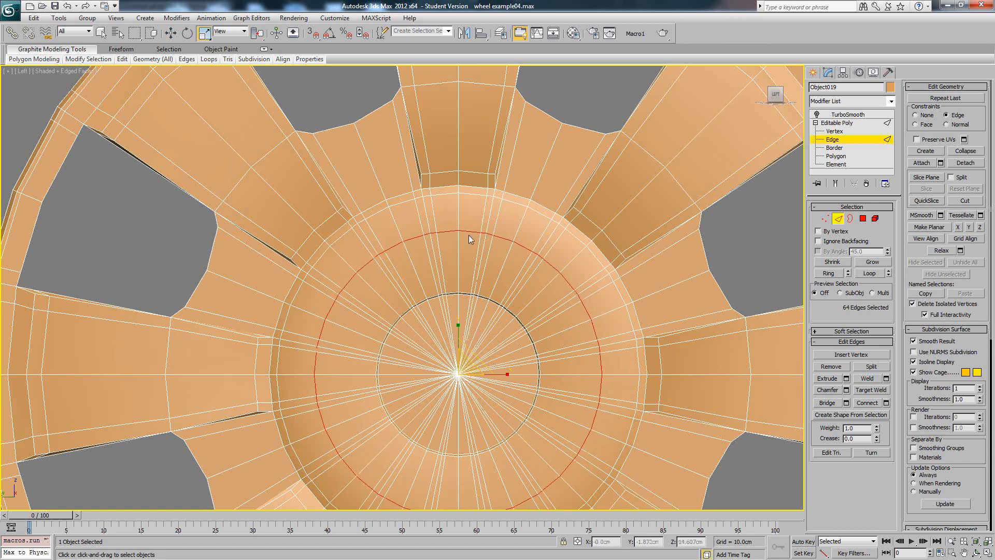
Add two Swift Loop edge loops around the hub, one along the outer rim and one just inside the scaled ring
scroll(457, 198, "up", 4)
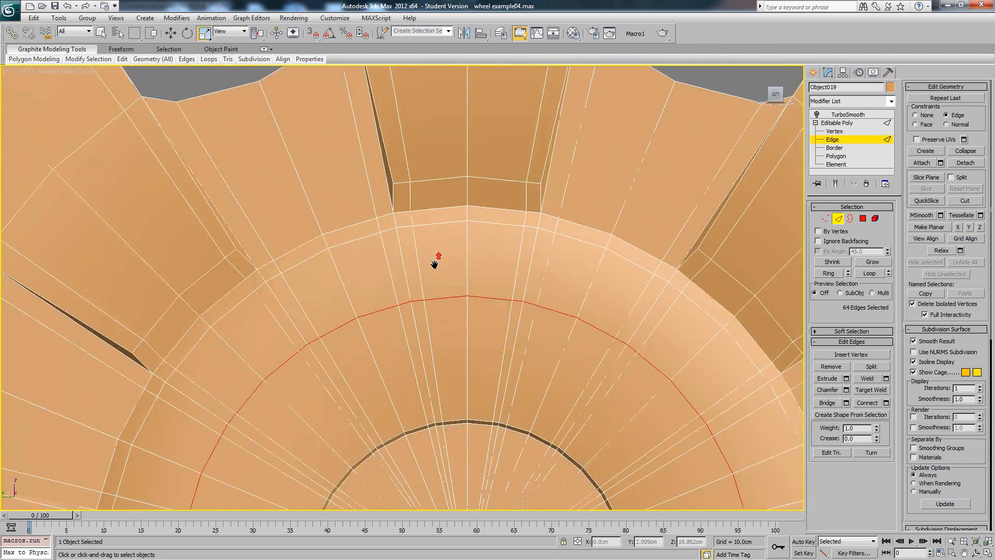
middle_click_drag(496, 287, 498, 269)
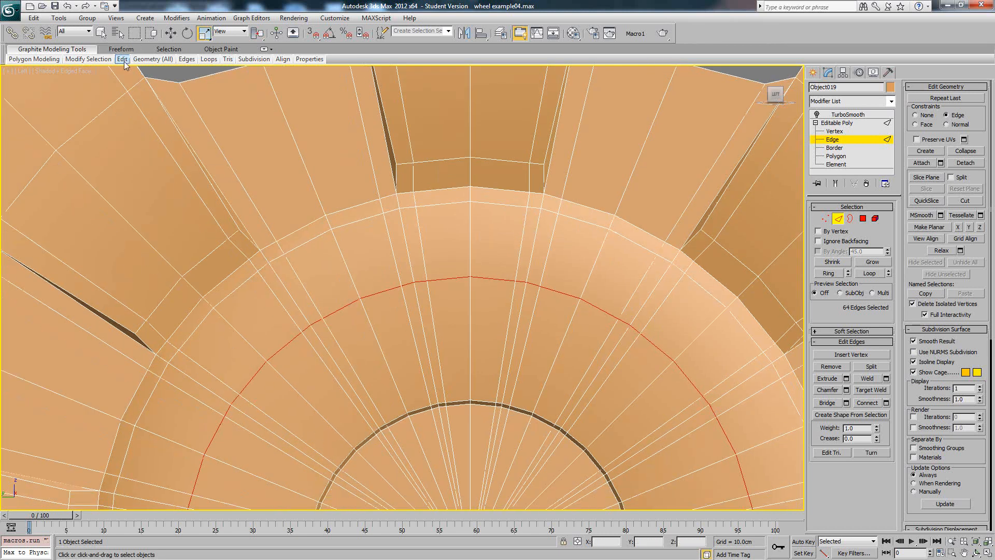
mouse_move(123, 58)
left_click(207, 86)
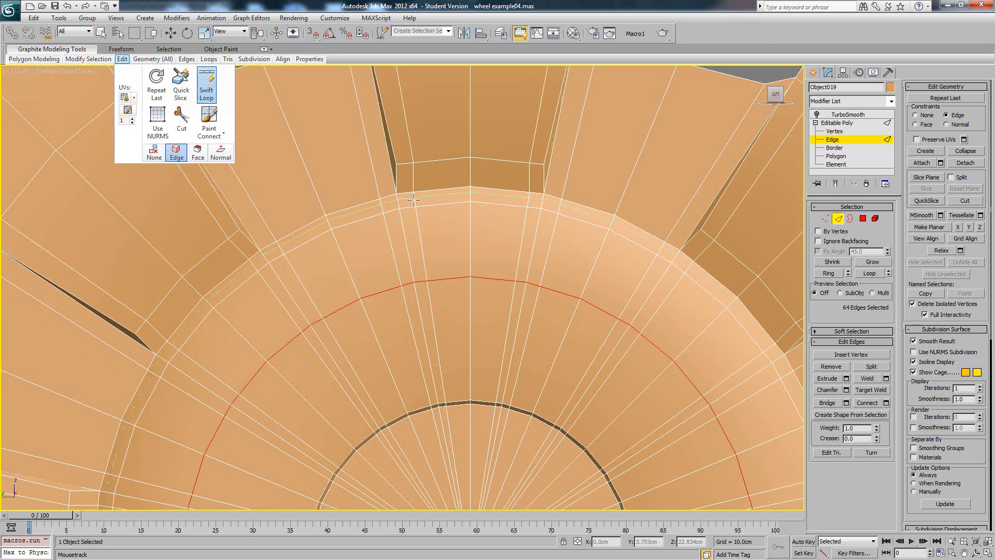
left_click(416, 198)
left_click(428, 292)
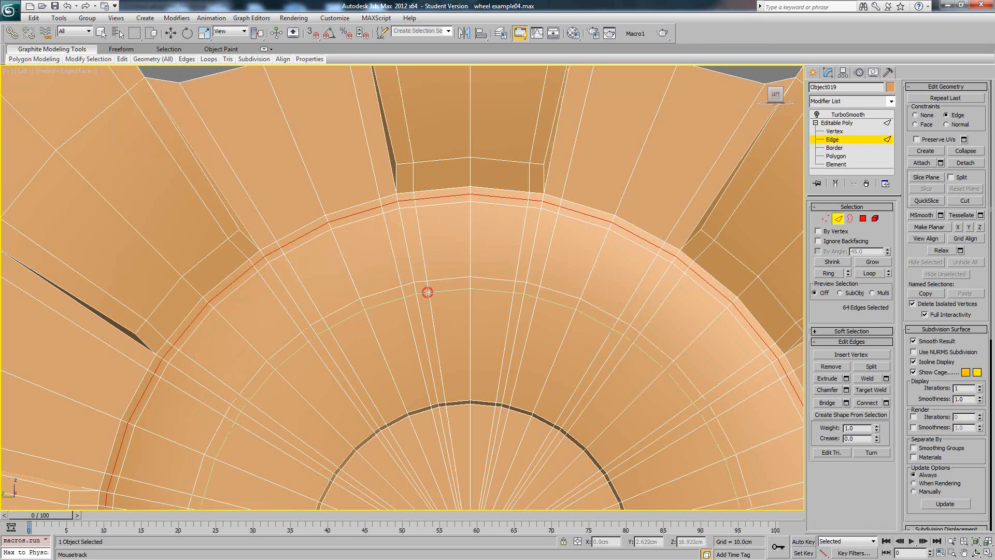
right_click(546, 299)
middle_click_drag(512, 252, 516, 292)
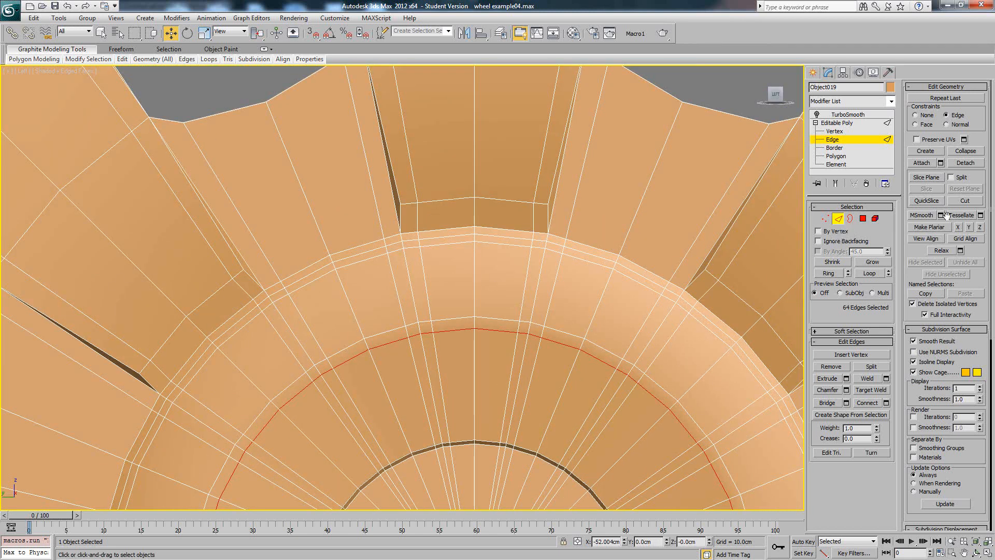
Draw a circle spline with a radius of about 2 cm on the hub's rounded band, centred on the vertical edge above the centre
left_click(966, 201)
left_click(965, 201)
left_click(813, 73)
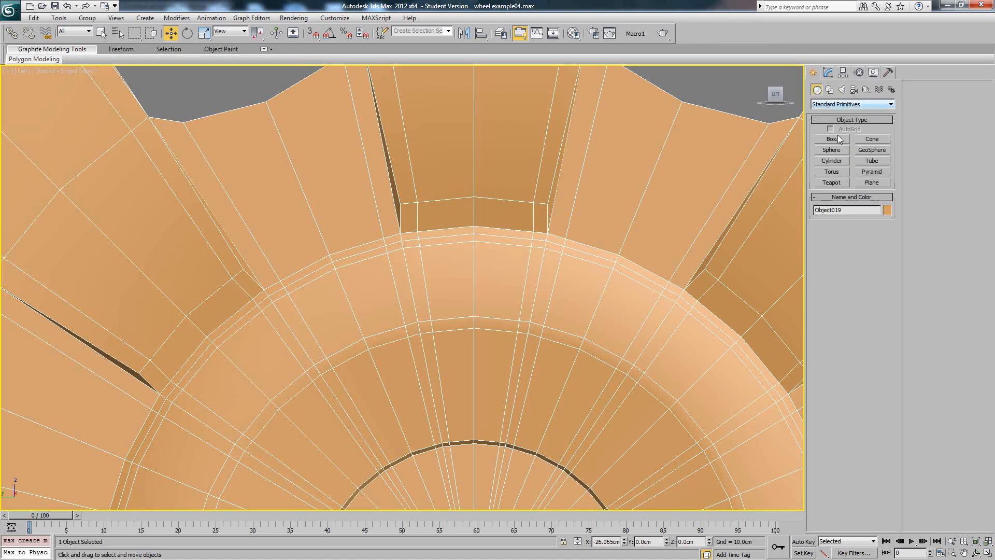
left_click(853, 105)
left_click(842, 109)
left_click(829, 90)
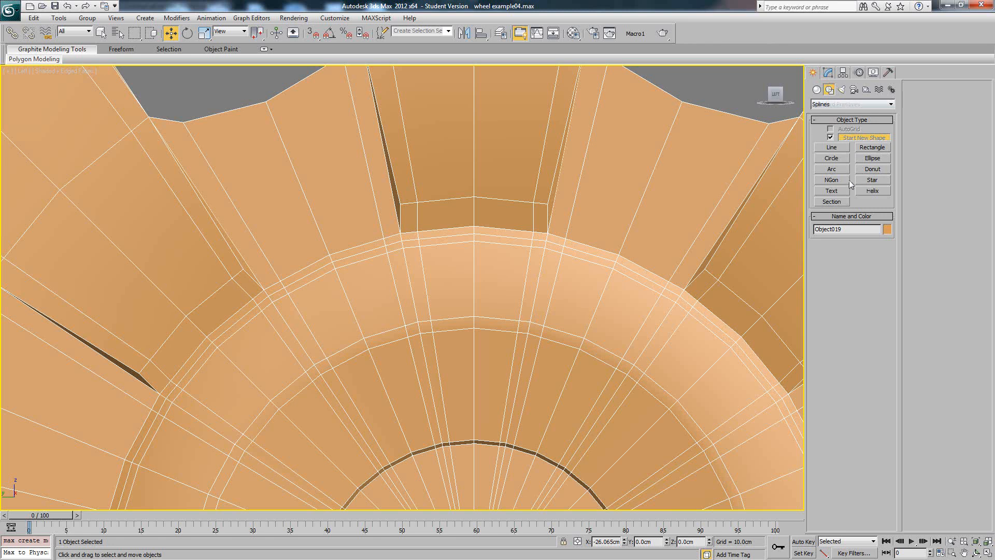
left_click(832, 159)
key("F3")
left_click_drag(477, 280, 489, 310)
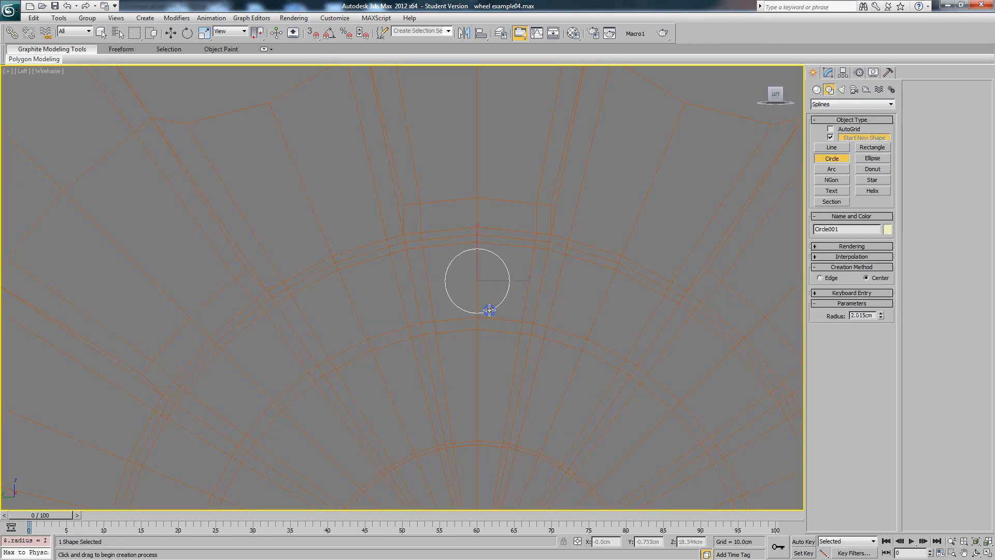
Move the circle along the X axis until it sits in front of the hub surface
key("w")
middle_click_drag(478, 280, 487, 281)
scroll(487, 281, "up", 3)
key("F3")
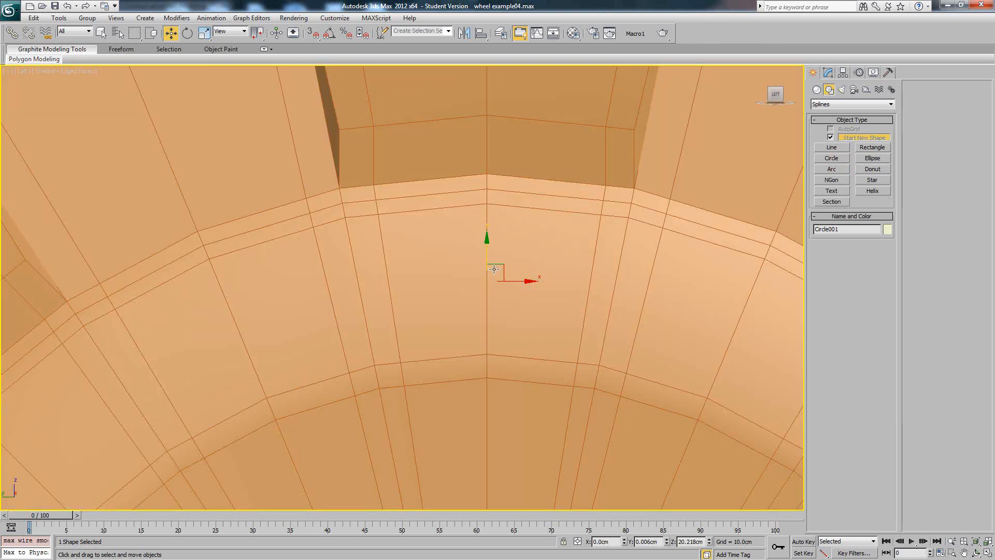
key("F3")
scroll(518, 267, "down", 5)
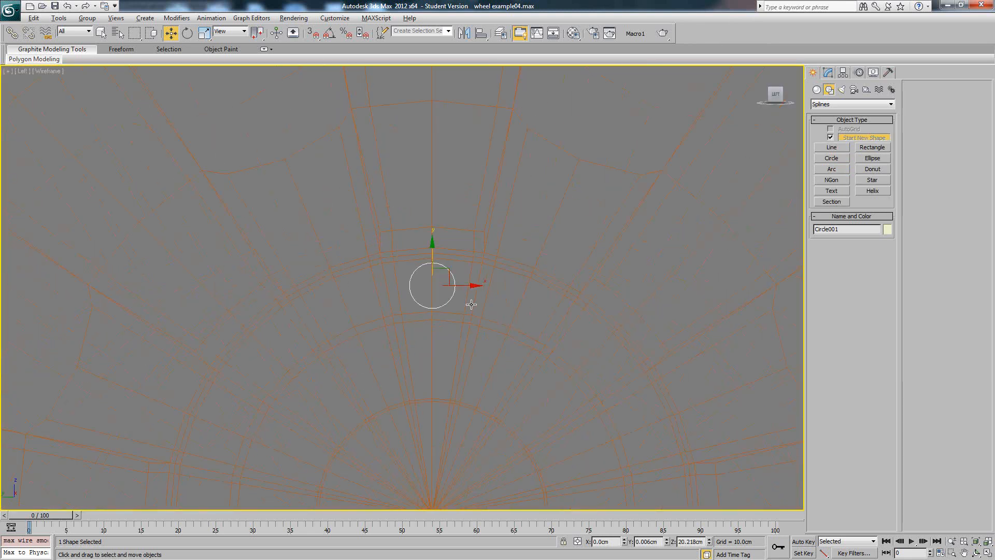
middle_click_drag(471, 304, 459, 300, "alt")
left_click_drag(415, 274, 329, 221)
mouse_move(402, 267)
left_mouse_down()
mouse_move(596, 363)
mouse_move(497, 311)
mouse_move(395, 308)
left_mouse_up()
key("F3")
middle_click_drag(459, 294, 409, 284)
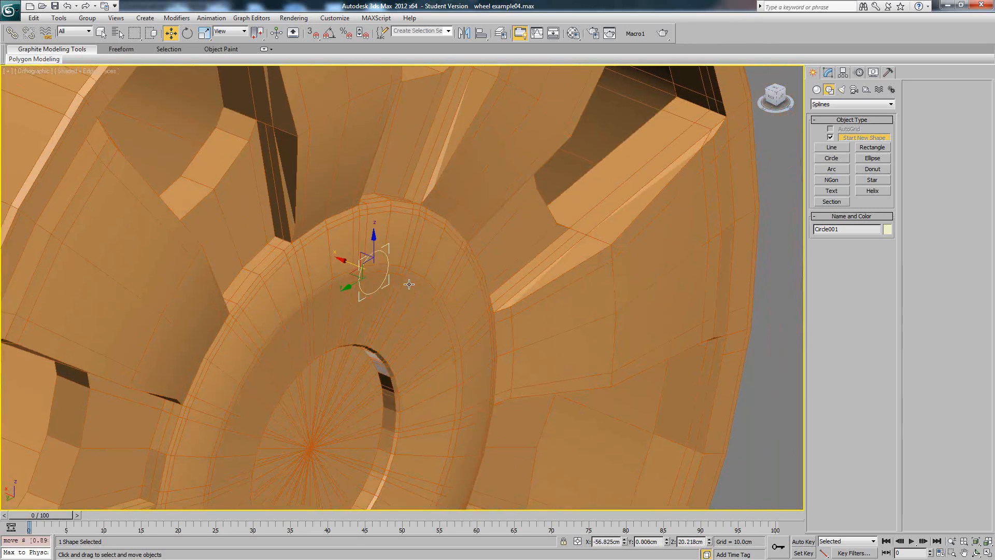
Frame the circle in the Left view, select the wheel mesh with TurboSmooth on, and start Cut at its Vertex level
key("l")
key("z")
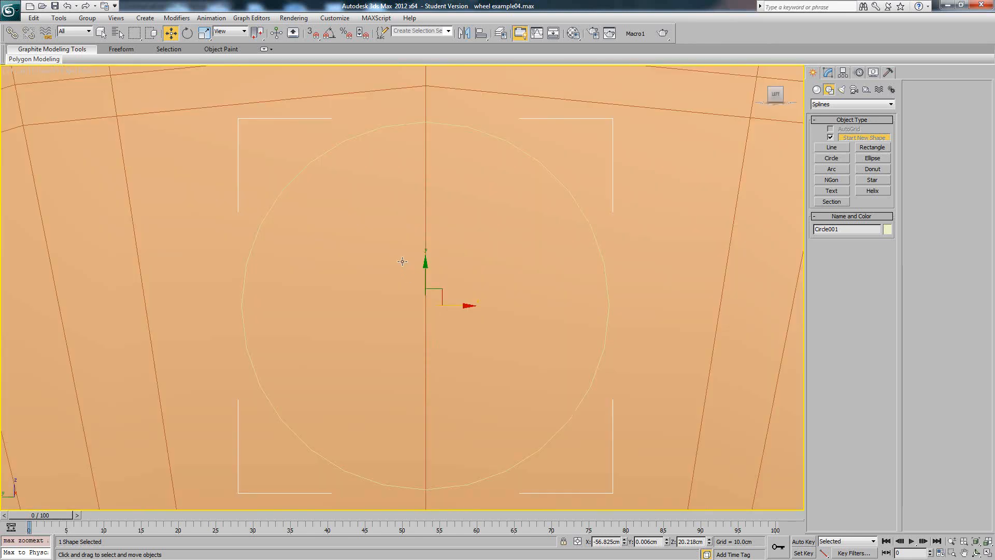
left_click(827, 73)
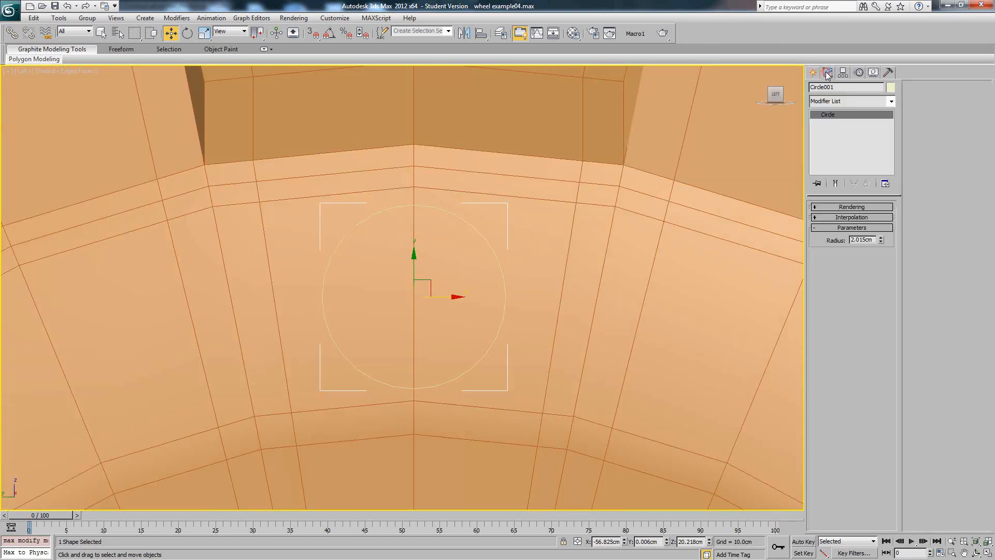
left_click(504, 219)
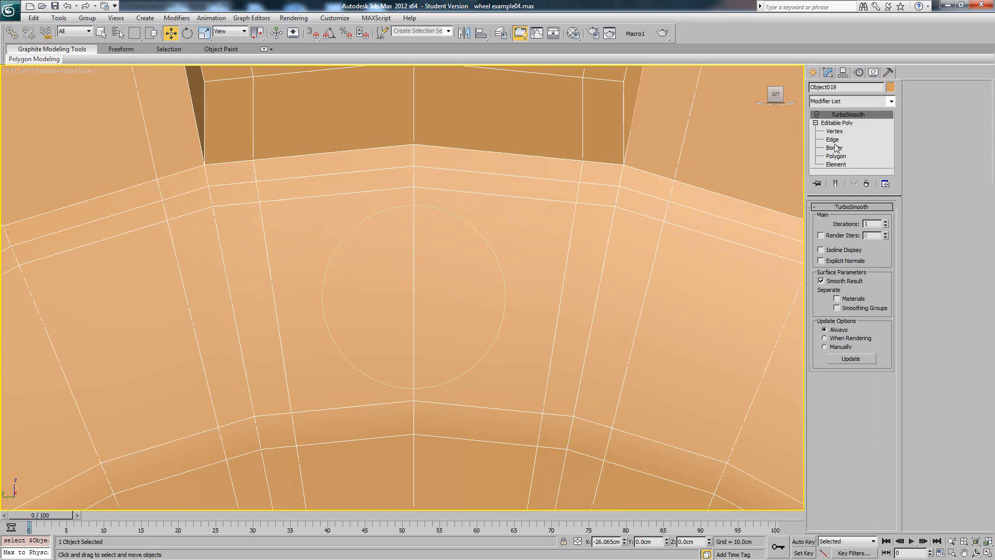
left_click(817, 114)
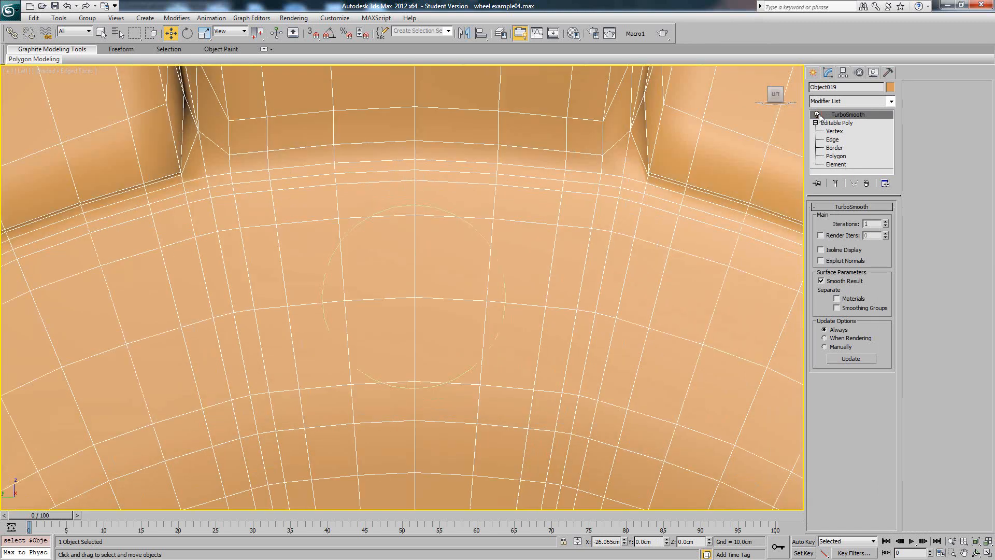
left_click(828, 132)
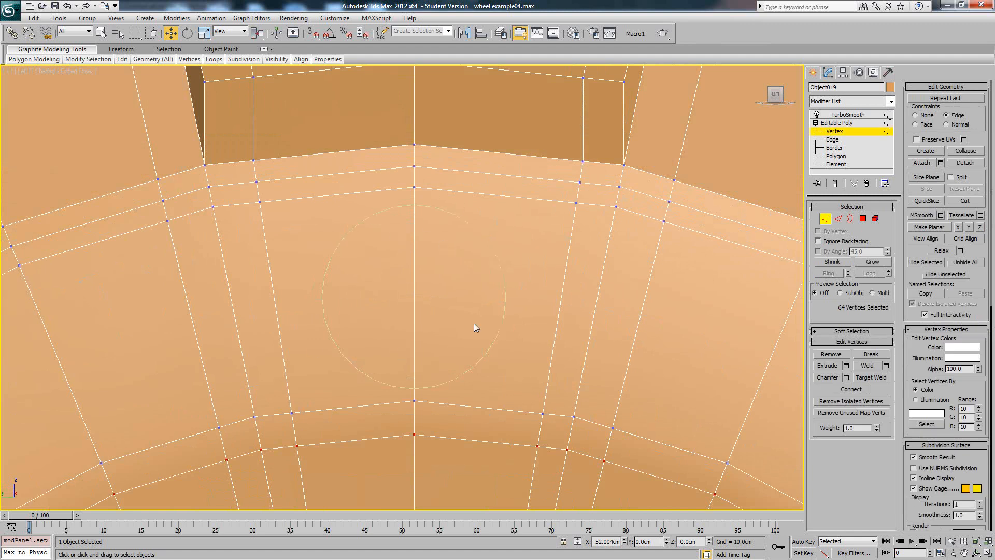
left_click(964, 201)
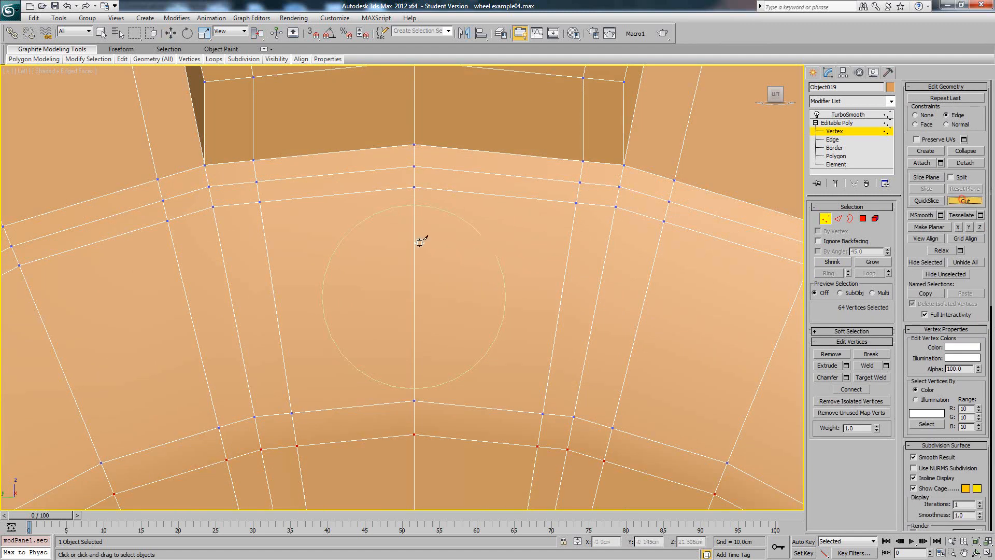
Try to cut closely spaced segments along the right side of the guide circle, and undo them
left_click(414, 205)
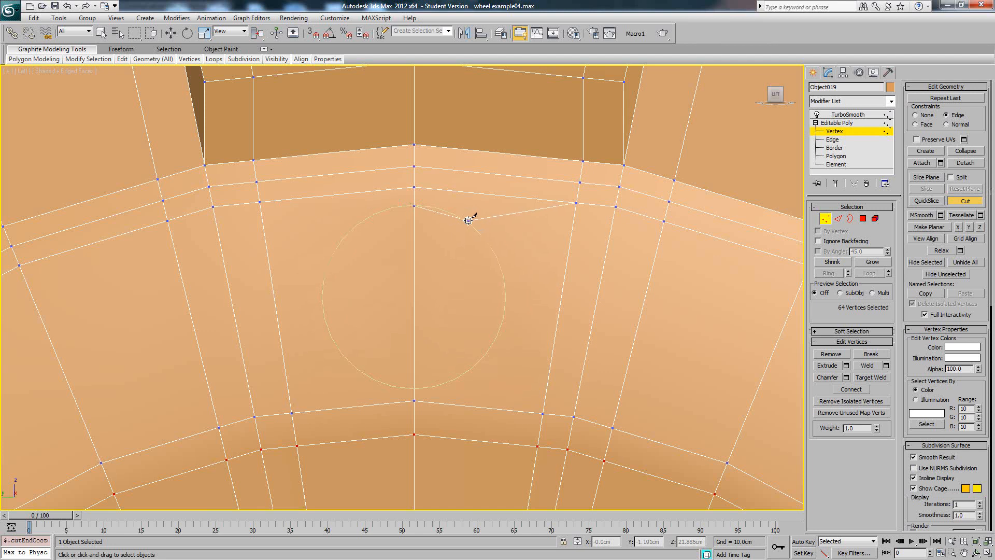
left_click(468, 223)
left_click(499, 259)
left_click(506, 291)
left_click(502, 323)
right_click(530, 309)
key("ctrl+z")
key("ctrl+z")
key("ctrl+z")
key("ctrl+z")
Cut a closed eight-sided outline into the hub surface along the guide circle, starting and ending at its top centre
left_click(414, 205)
left_click(471, 224)
left_click(506, 300)
left_click(475, 369)
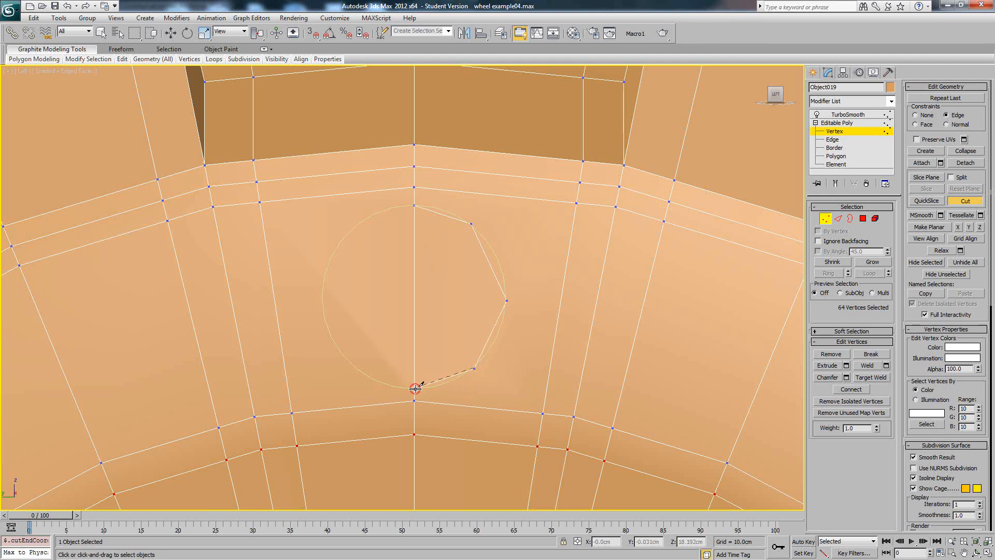
left_click(414, 388)
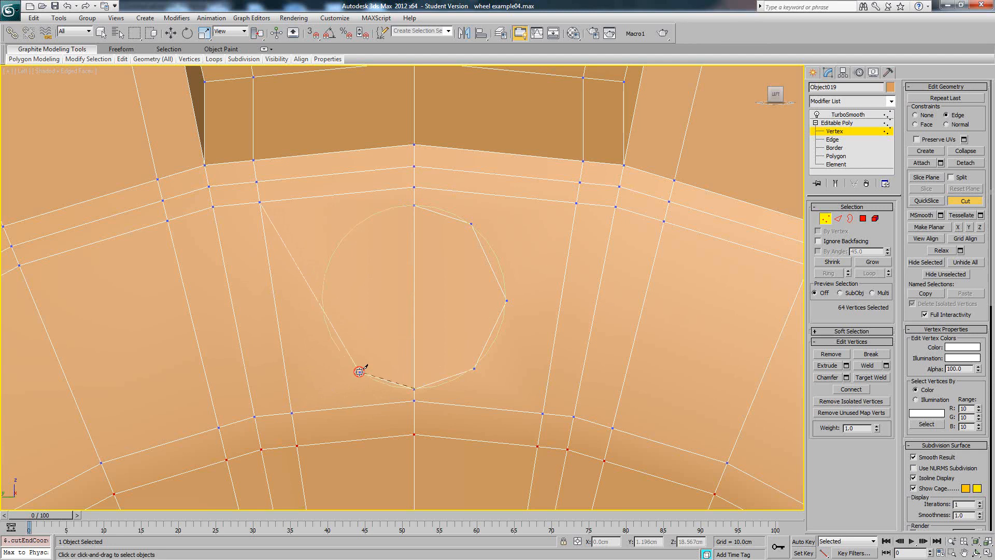
left_click(360, 371)
left_click(323, 303)
left_click(351, 229)
left_click(413, 206)
key("w")
Inspect the octagonal cut with TurboSmooth applied and return to the mesh's Vertex level
middle_click_drag(527, 246, 560, 243)
scroll(560, 244, "down", 3)
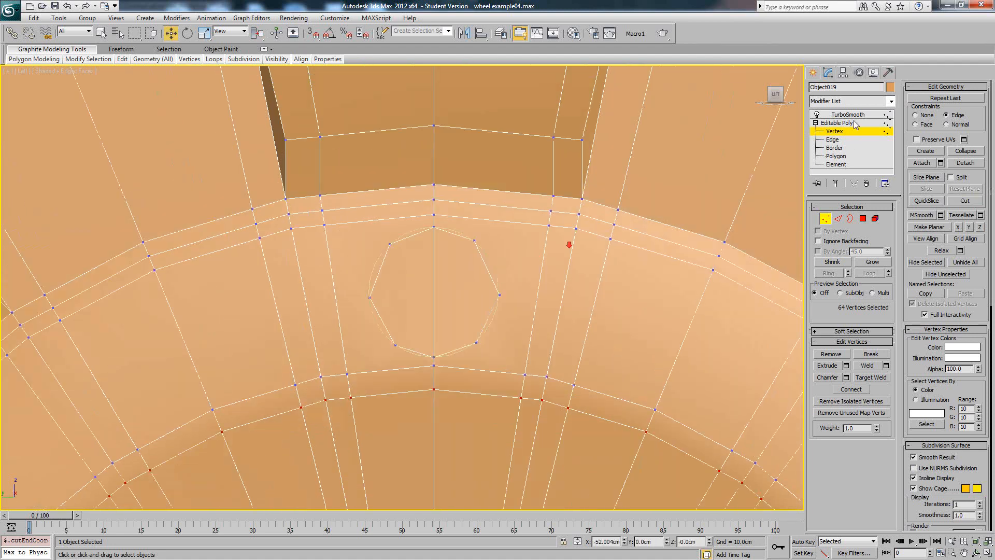
left_click(850, 115)
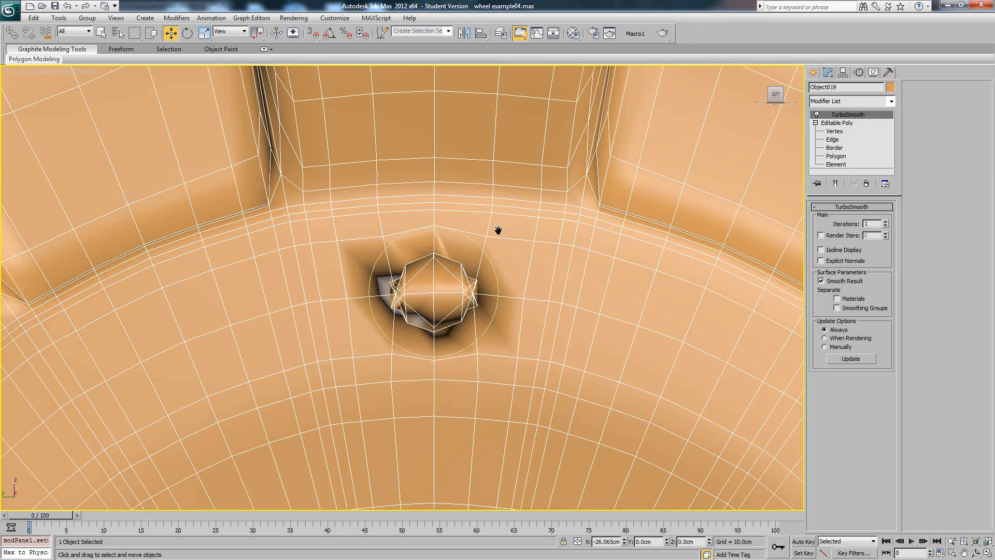
middle_click_drag(498, 230, 515, 235)
key("F3")
key("F3")
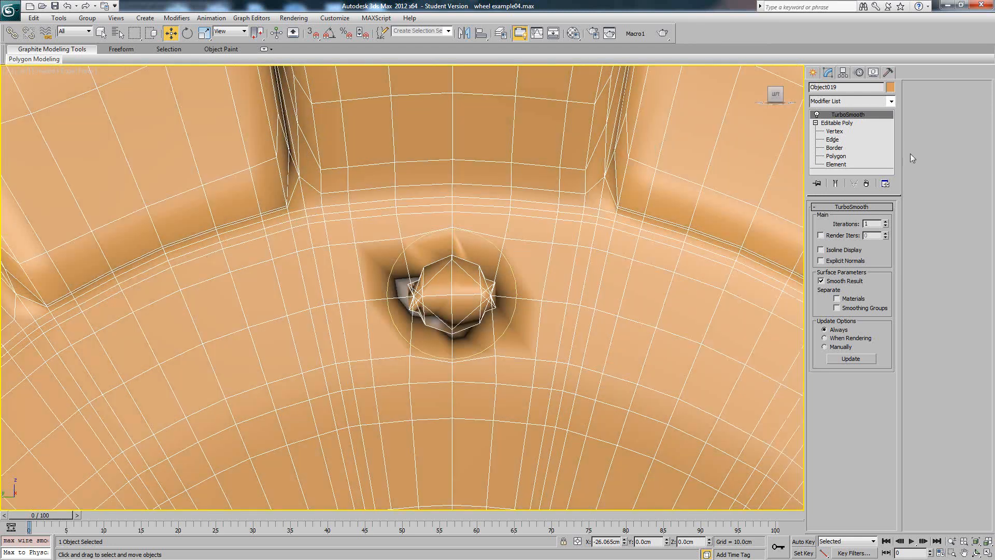
left_click(841, 125)
left_click(834, 131)
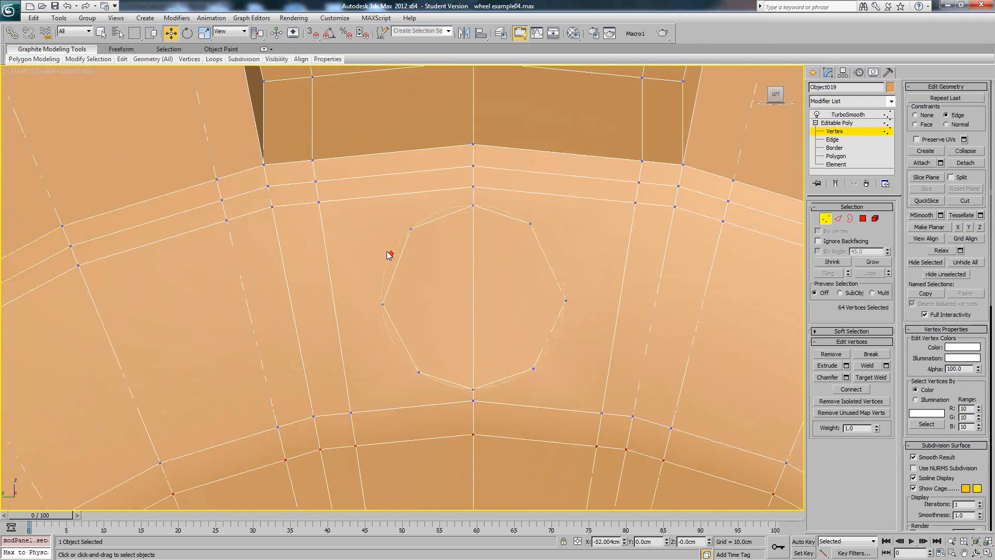
Cut edges from the octagon's upper-right and lower-right corners to the nearest vertices of the surrounding edge loops
left_click(964, 202)
left_click(529, 224)
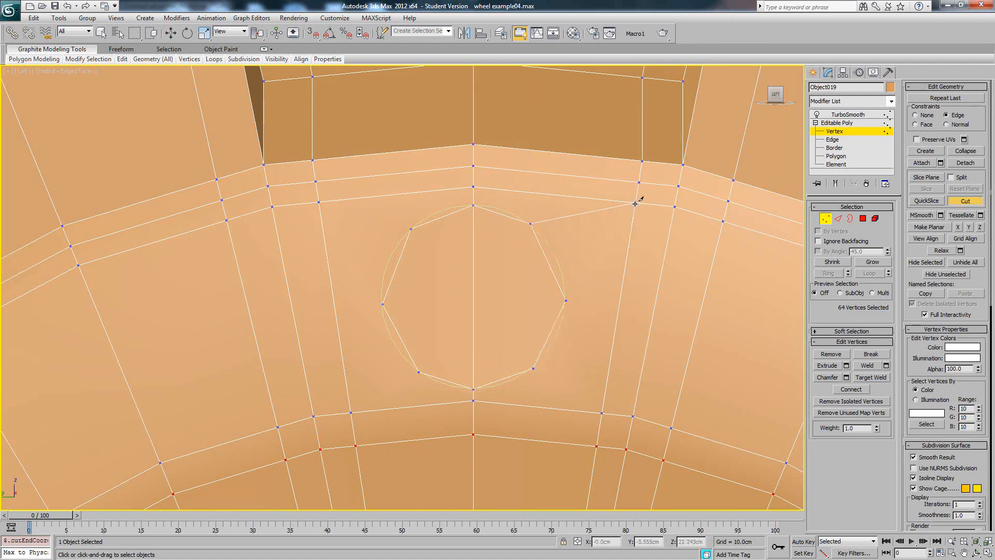
left_click(635, 204)
right_click(614, 292)
left_click(534, 370)
left_click(601, 413)
right_click(502, 375)
Cut edges from the octagon's lower-left and upper-left corners to the nearest vertices of the surrounding edge loops
left_click(419, 372)
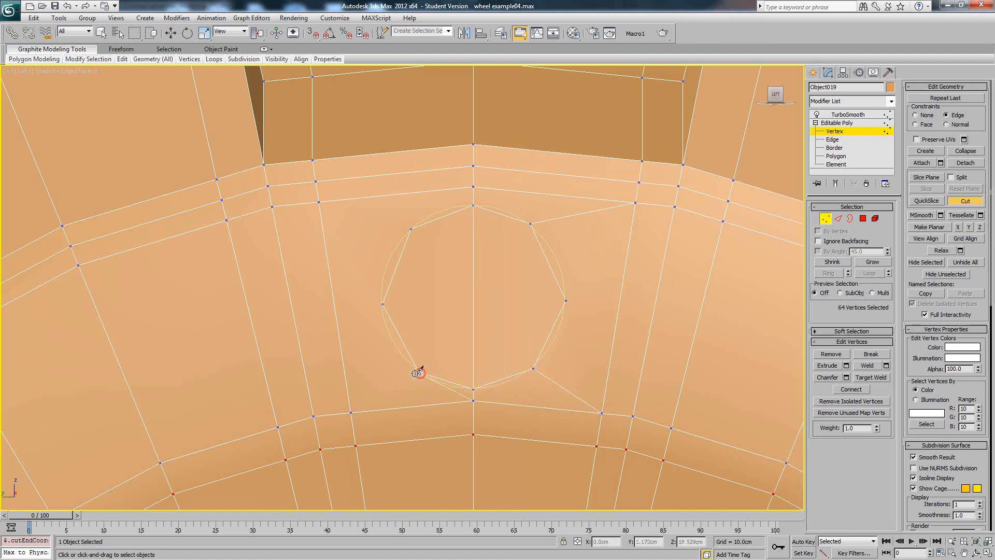
left_click(352, 412)
right_click(352, 412)
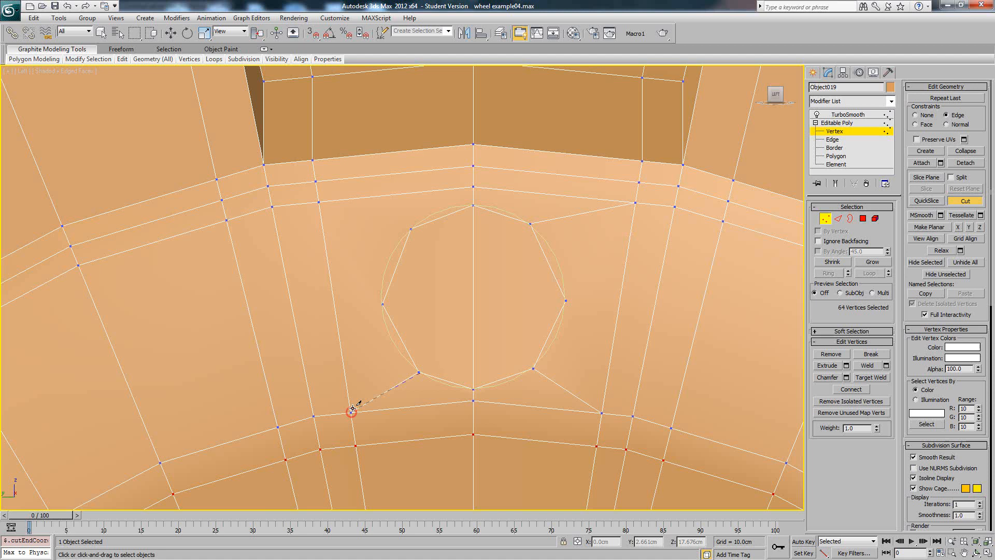
left_click(409, 228)
left_click(320, 203)
right_click(451, 246)
Cut a horizontal edge across the octagon from its left corner through the centre to its right corner
left_click(384, 304)
left_click(473, 300)
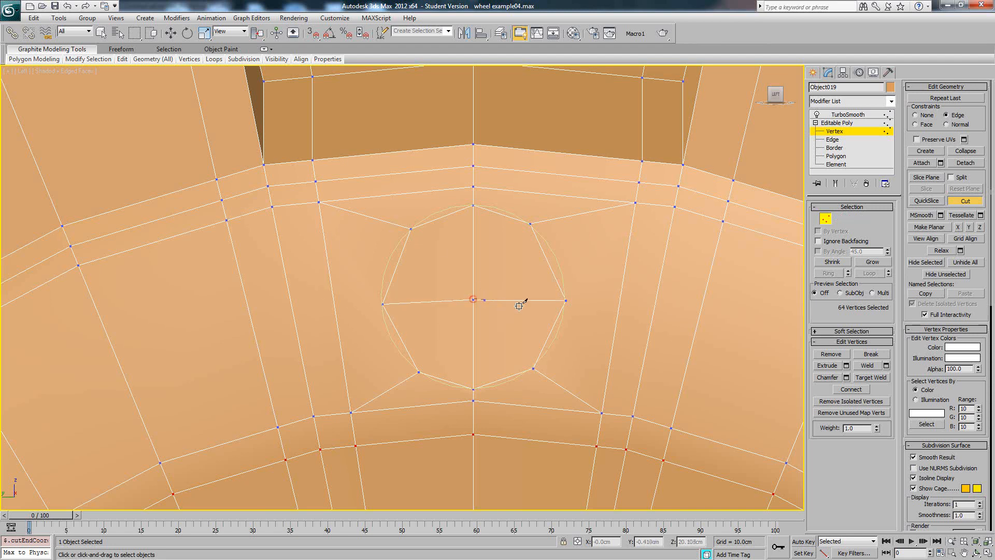
left_click(565, 299)
middle_click_drag(593, 282, 593, 278)
right_click(522, 276)
scroll(525, 276, "down", 3)
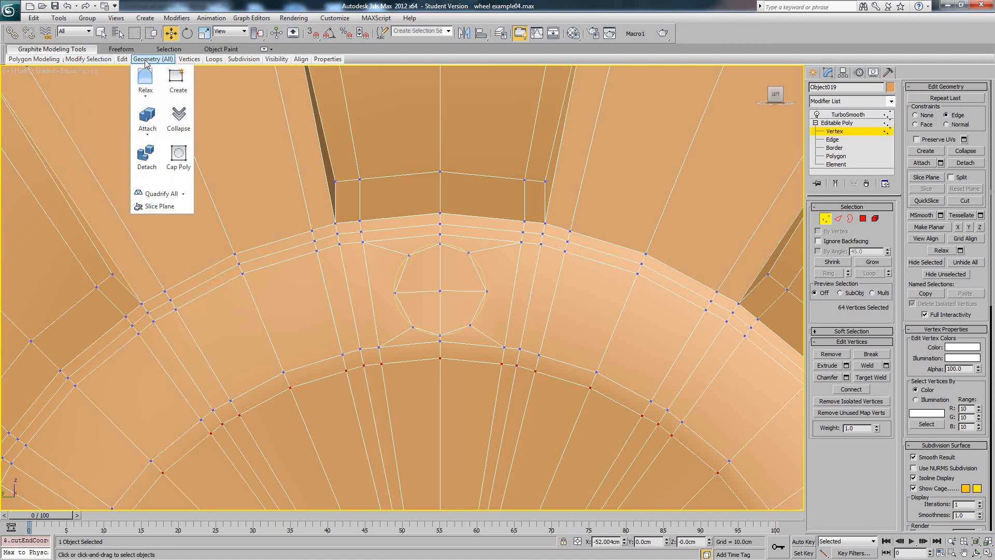
Add a Swift Loop edge loop around the hub's rounded band, level with the octagon's horizontal middle edge
mouse_move(122, 59)
left_click(206, 85)
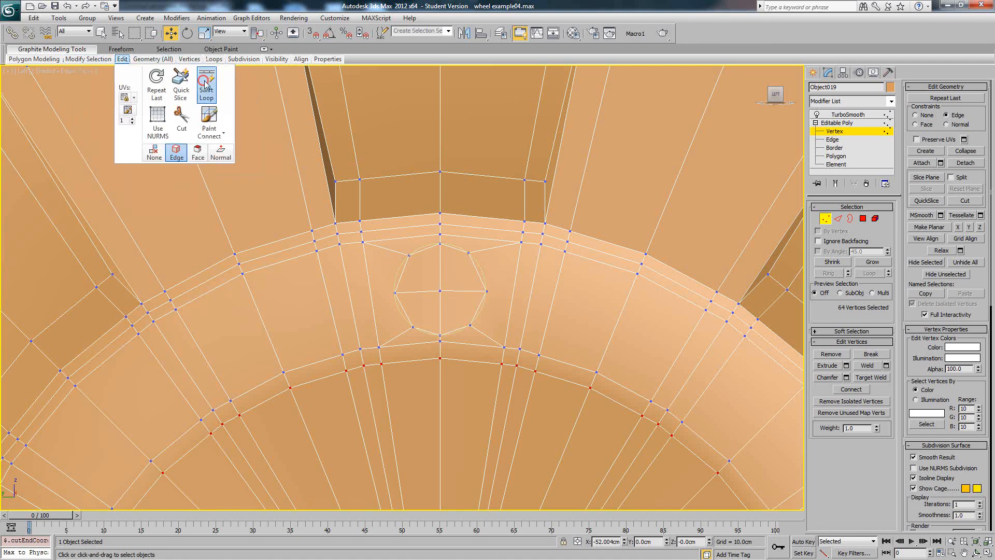
right_click(540, 292)
scroll(543, 294, "up", 3)
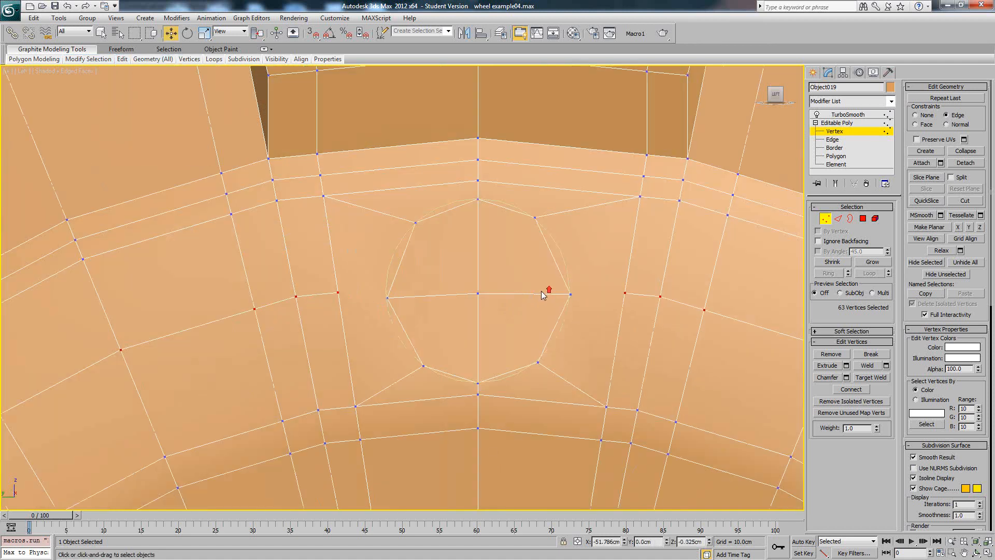
Cut edges from the octagon's right and left corners to the nearest vertices of the horizontal edge loop on each side
left_click(964, 201)
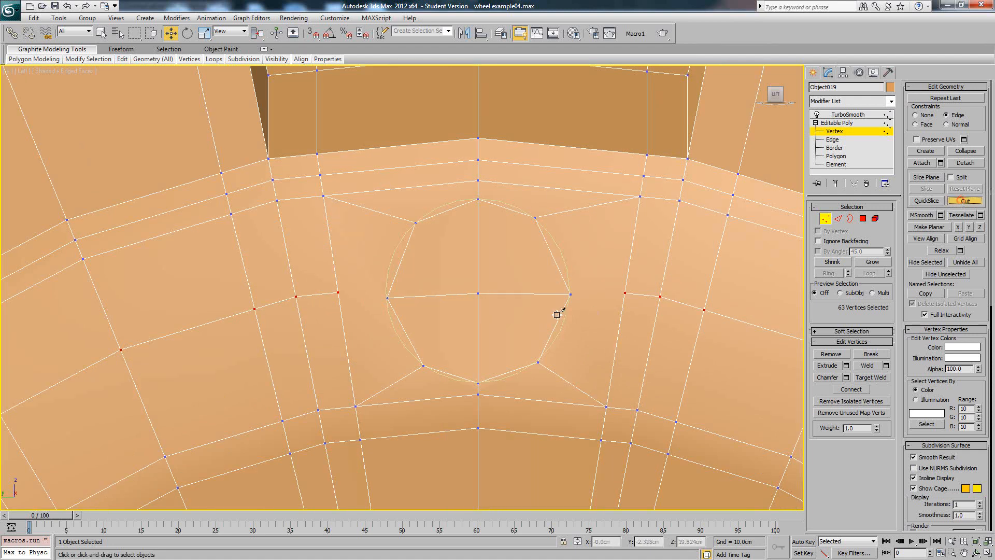
left_click(570, 294)
left_click(625, 293)
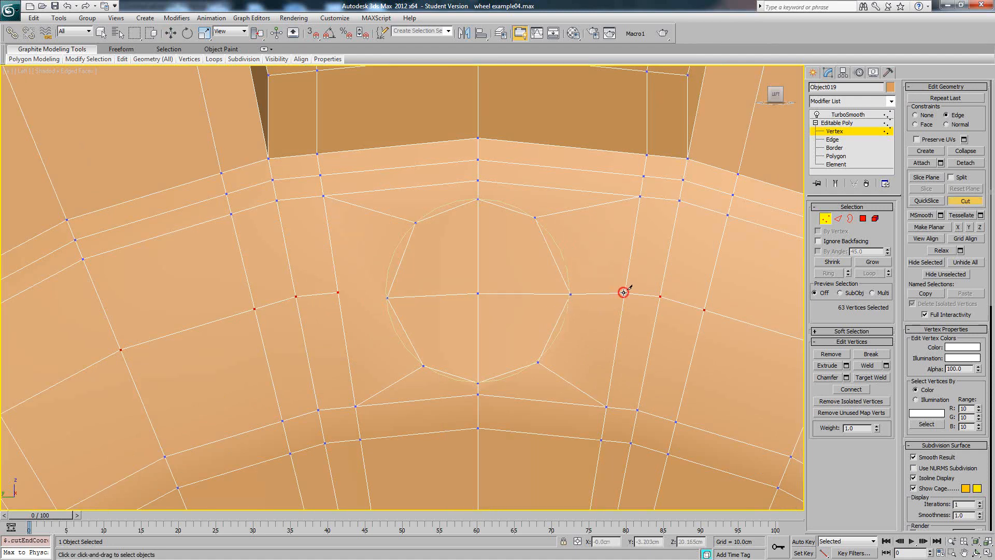
right_click(637, 306)
left_click(388, 298)
left_click(338, 293)
right_click(474, 295)
right_click(549, 291)
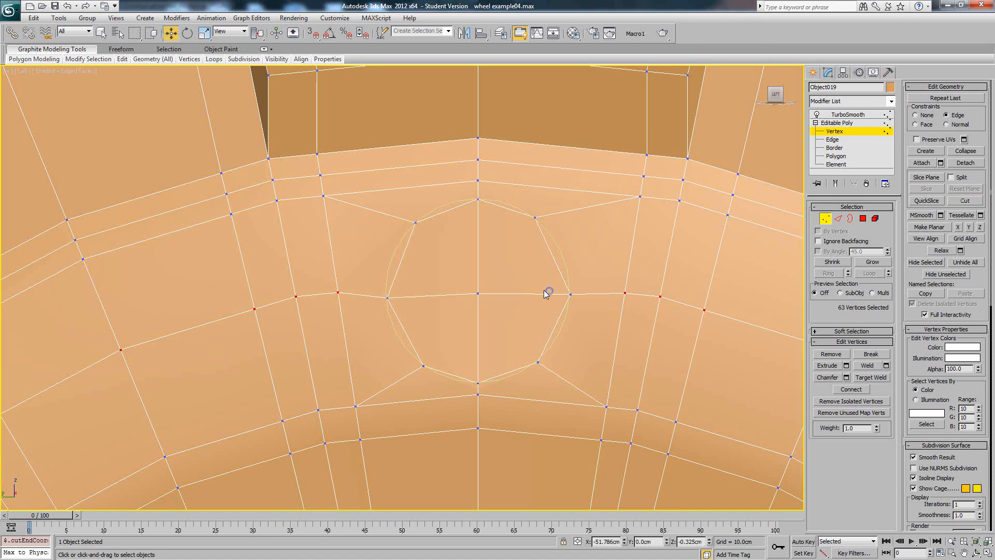
Set the TurboSmooth iterations to 2 and return to the Editable Poly's vertex level
left_click(848, 114)
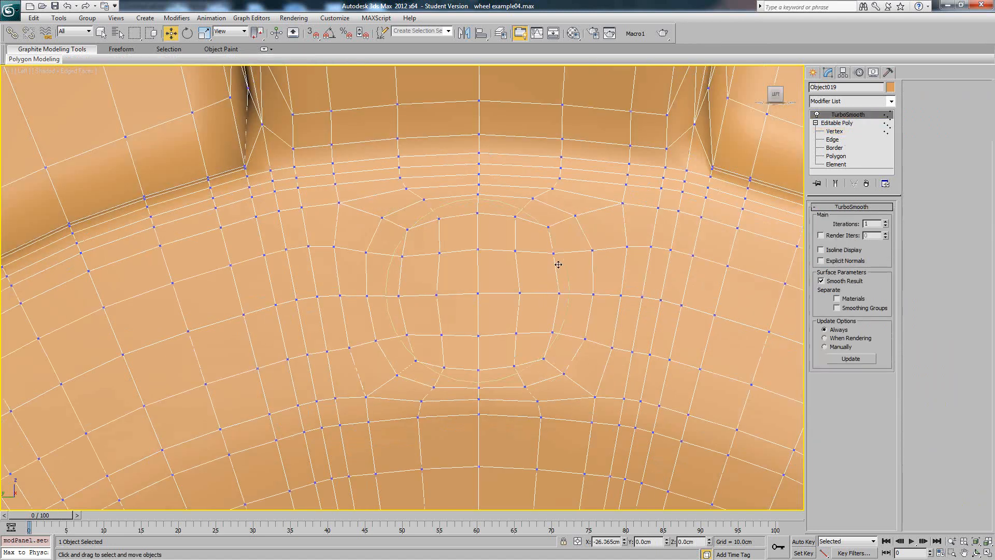
middle_click_drag(558, 264, 566, 260)
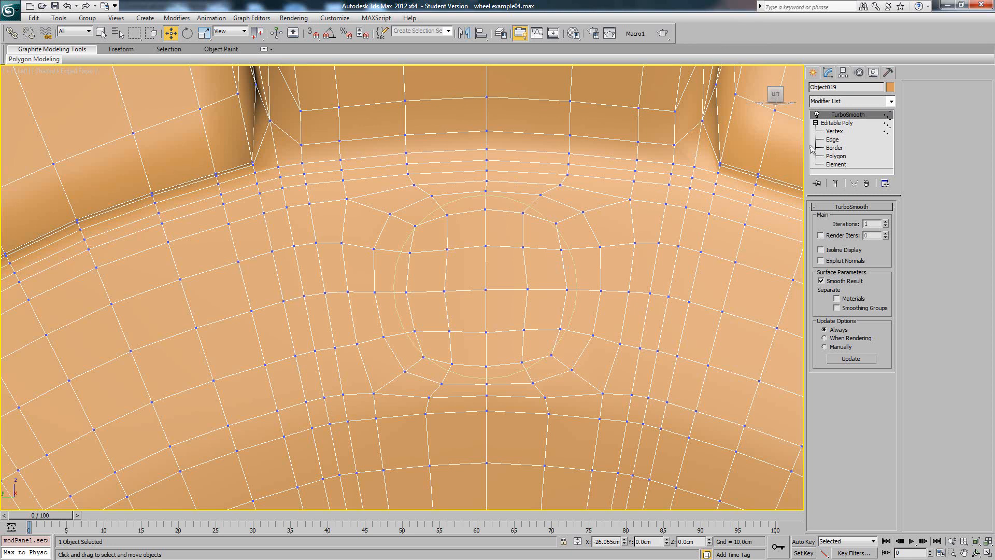
left_click(886, 221)
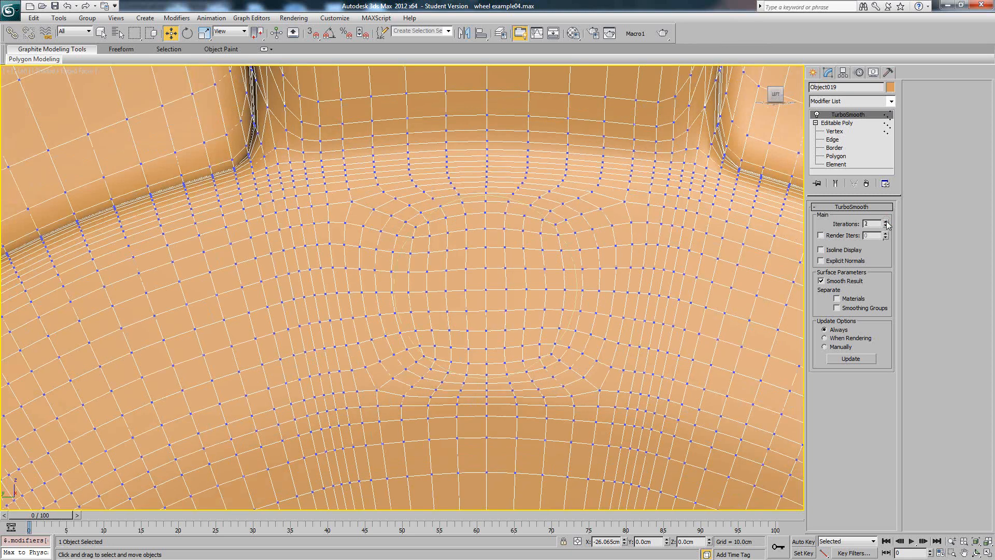
left_click(842, 133)
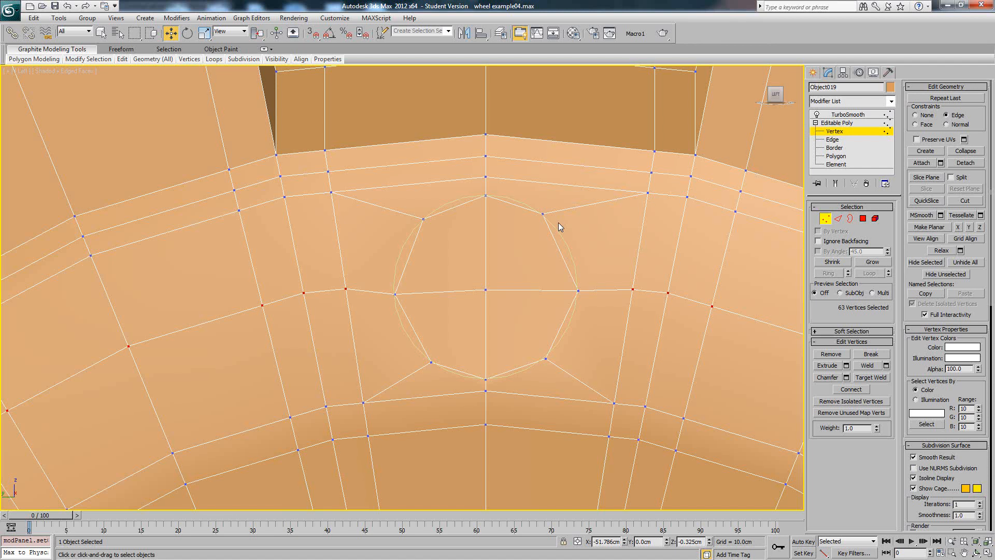
Add two Swift Loop edge loops around the hub band, one above and one below the octagon's horizontal middle edge
middle_click_drag(558, 222, 518, 212)
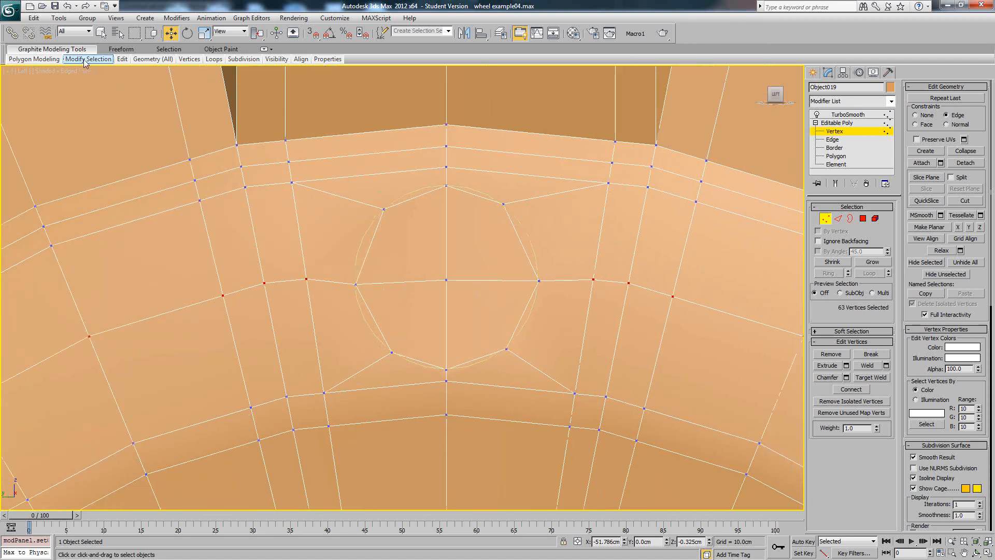
mouse_move(153, 59)
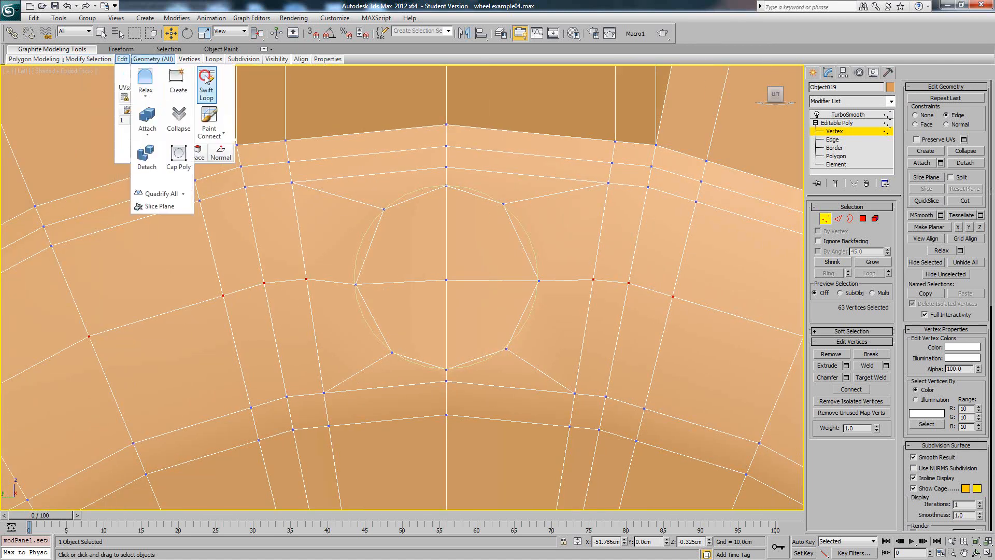
left_click(298, 228)
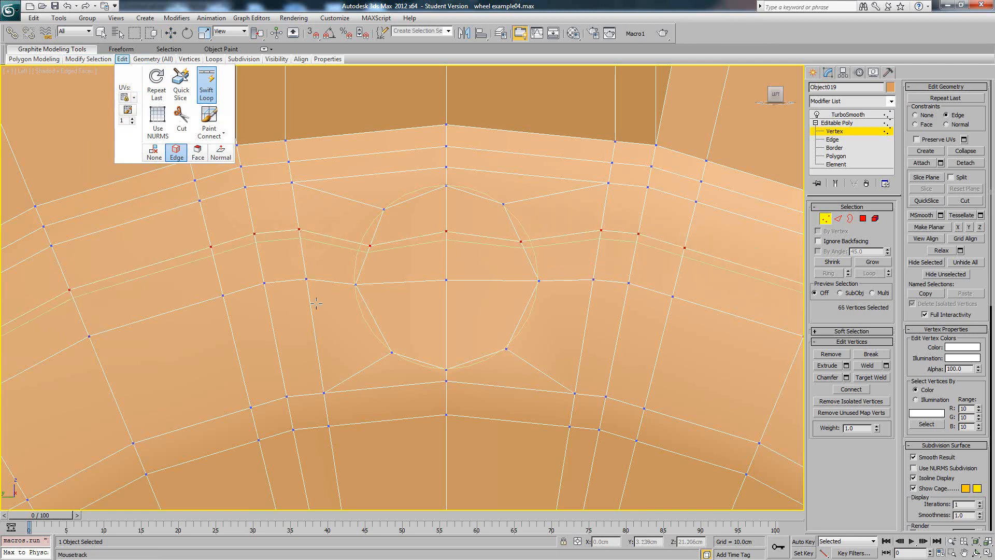
left_click(314, 341)
right_click(453, 339)
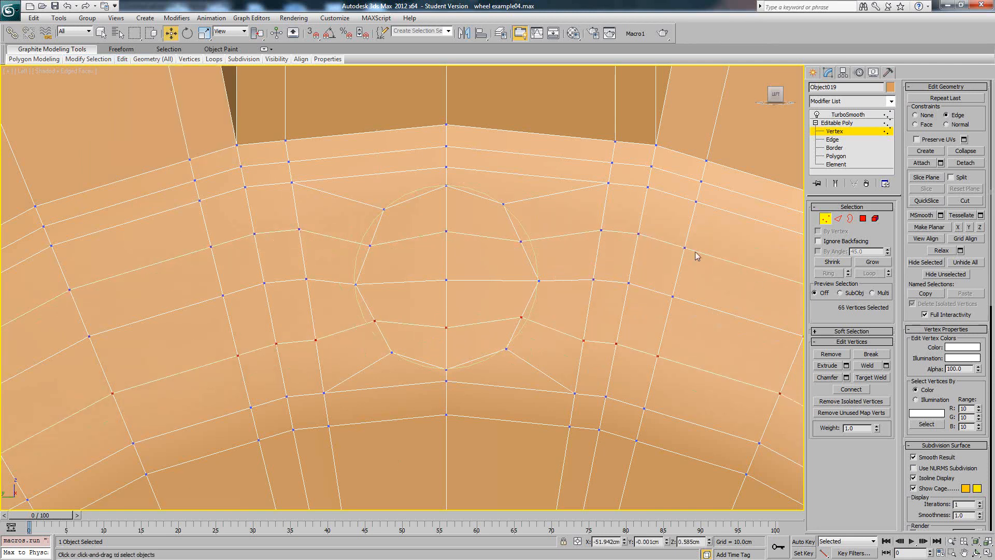
Move the four side vertices created by the new loops outward onto the circular guide and preview the smoothed result
left_click(521, 318)
left_click_drag(542, 309, 552, 311)
left_click(523, 242)
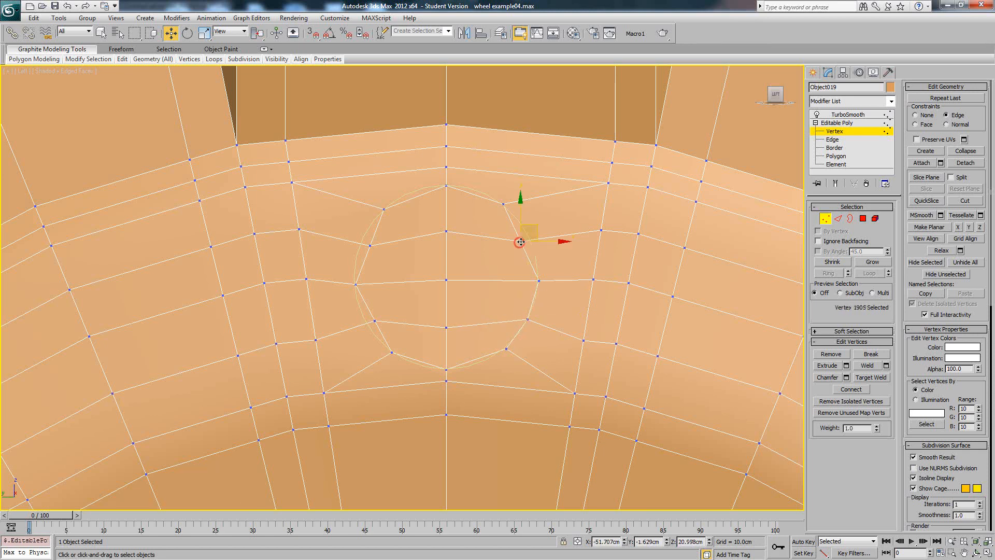
left_click_drag(525, 239, 544, 225)
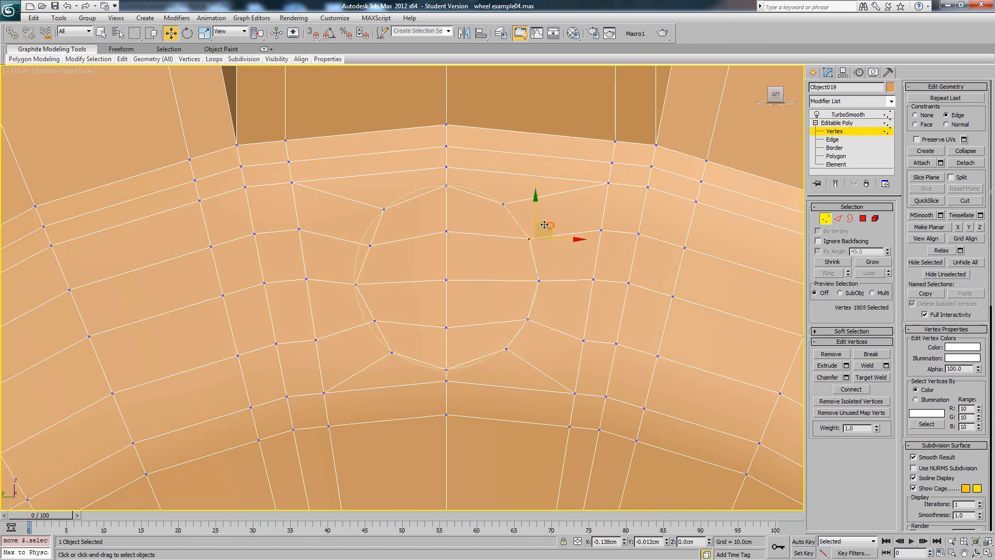
left_click(370, 245)
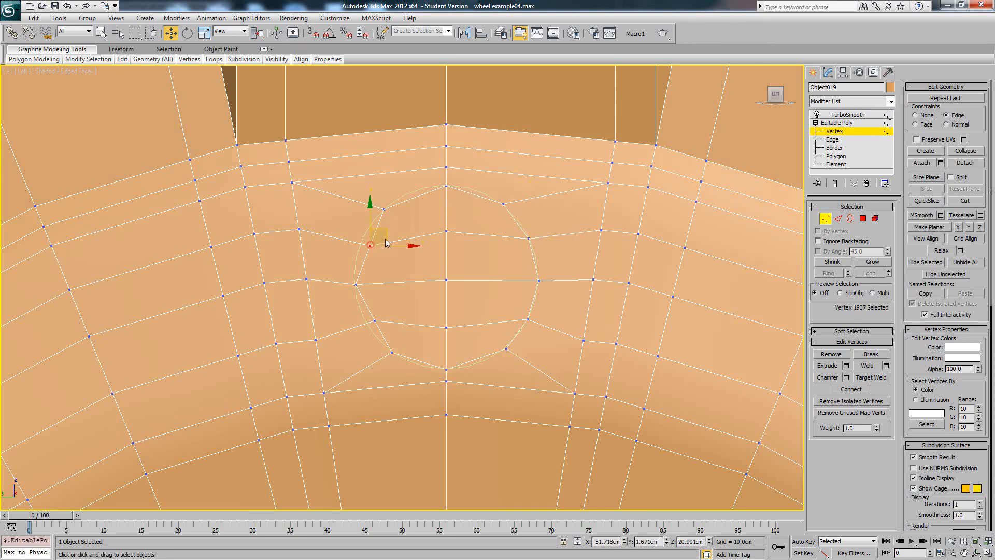
left_click_drag(371, 242, 362, 241)
left_click(375, 321)
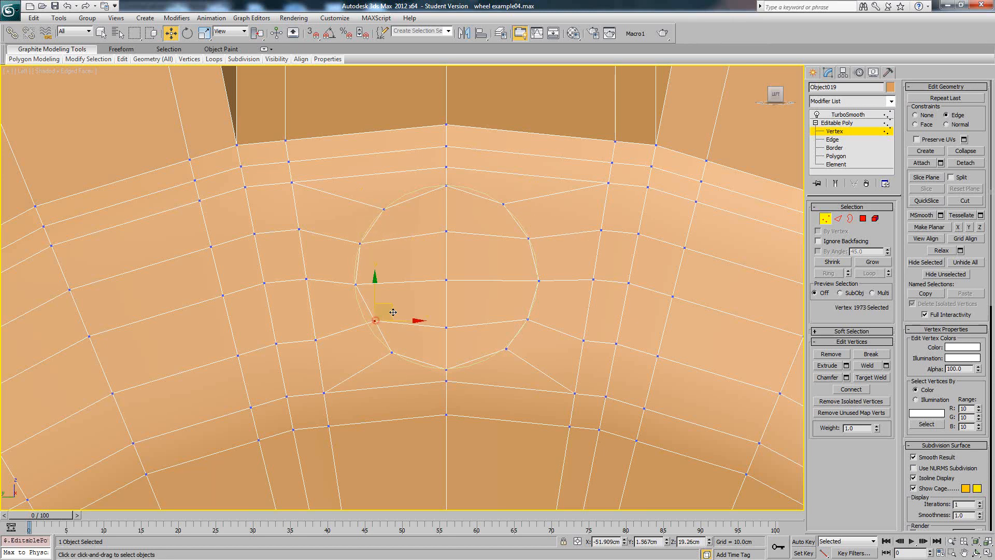
left_click_drag(392, 311, 385, 314)
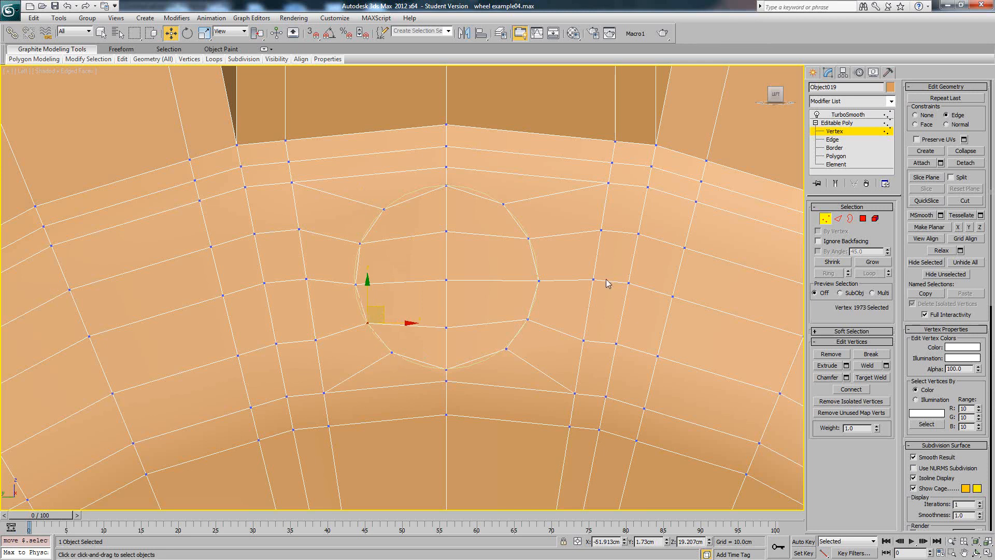
left_click(838, 187)
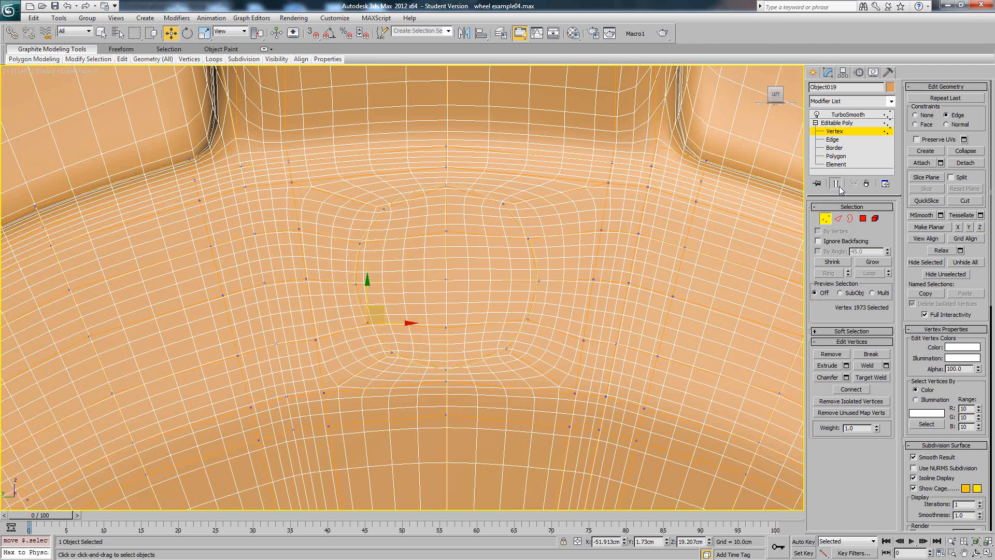
left_click(839, 188)
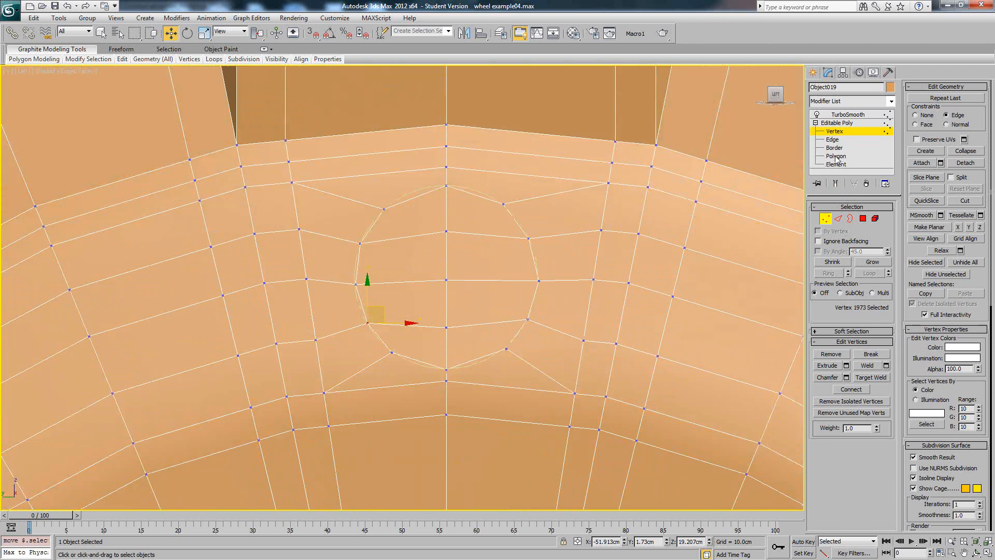
Select the eight polygons inside the circular outline and extrude them inward to form the bolt hole
key("4")
left_click(407, 213)
left_click(402, 262, "ctrl")
left_click(409, 297, "ctrl")
left_click(411, 334, "ctrl")
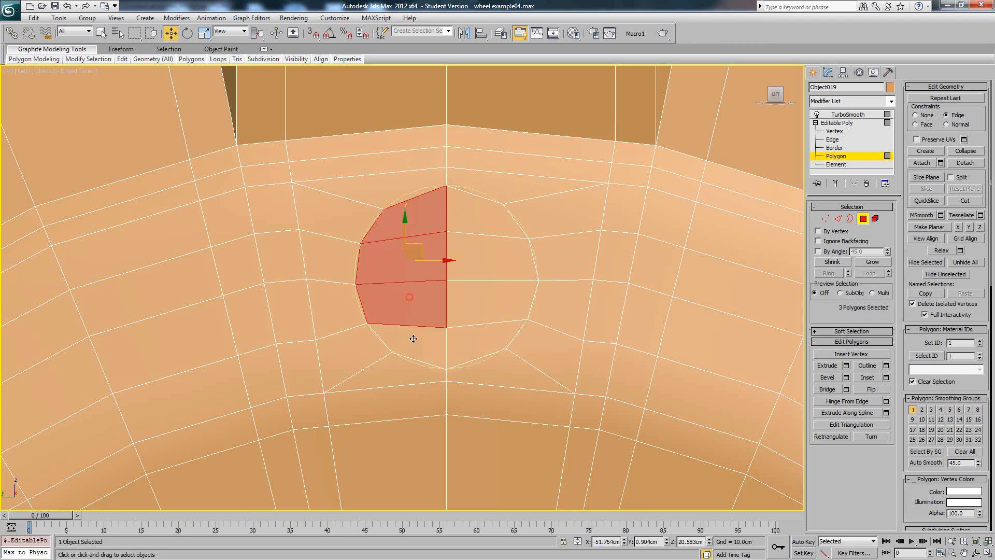
left_click(471, 344, "ctrl")
left_click(482, 300, "ctrl")
left_click(484, 257, "ctrl")
left_click(476, 216, "ctrl")
middle_click_drag(409, 241, 466, 269, "alt")
left_click(828, 365)
left_click_drag(444, 262, 449, 316)
key("w")
middle_click_drag(449, 316, 418, 274, "alt")
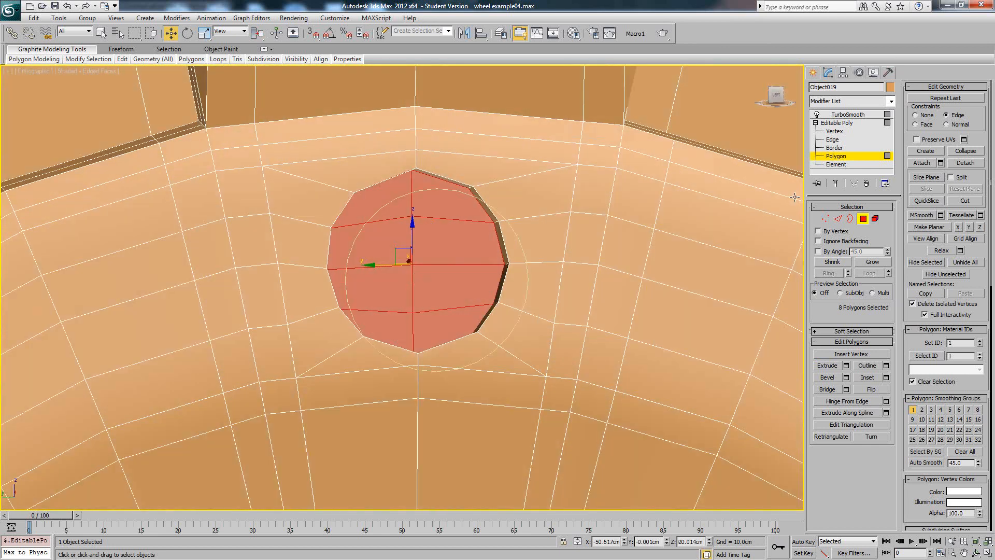
Show the TurboSmooth end result and inspect the hole's rim both without and with edged faces
left_click(835, 183)
key("F4")
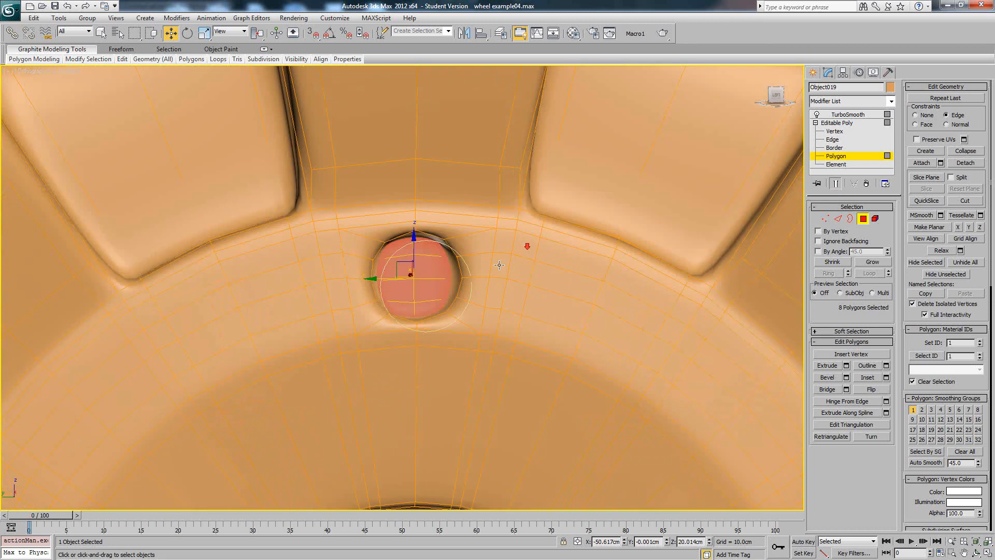
middle_click_drag(488, 275, 484, 368, "alt")
key("F4")
scroll(450, 273, "up", 4)
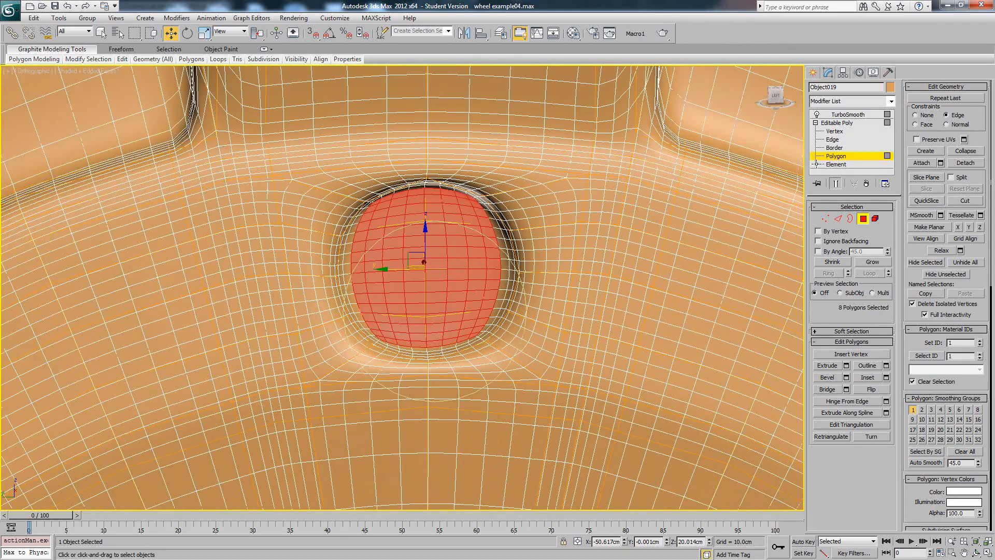
Switch to the Edge level and turn off the end result to work on the hole's base mesh
left_click(833, 139)
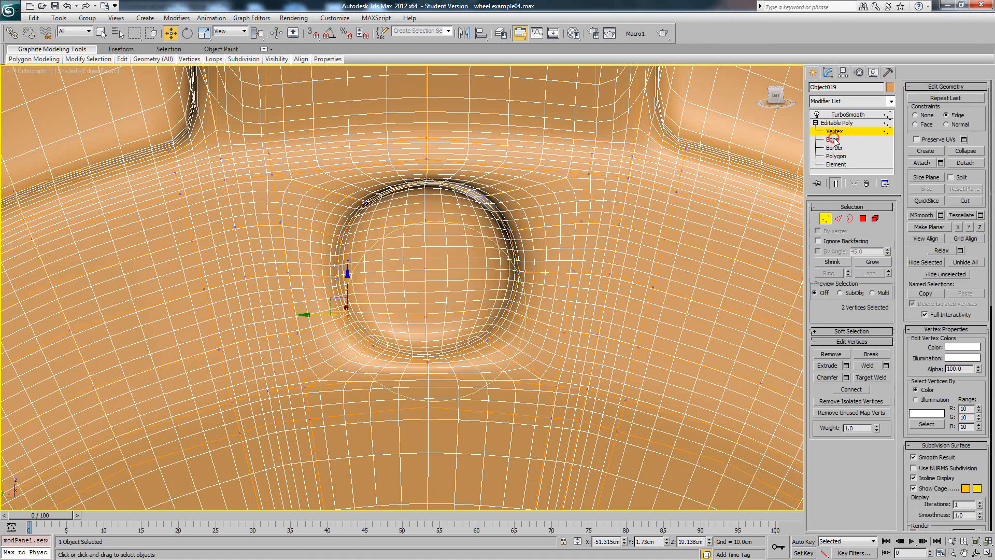
left_click(834, 140)
left_click(835, 140)
middle_click_drag(502, 245, 530, 252)
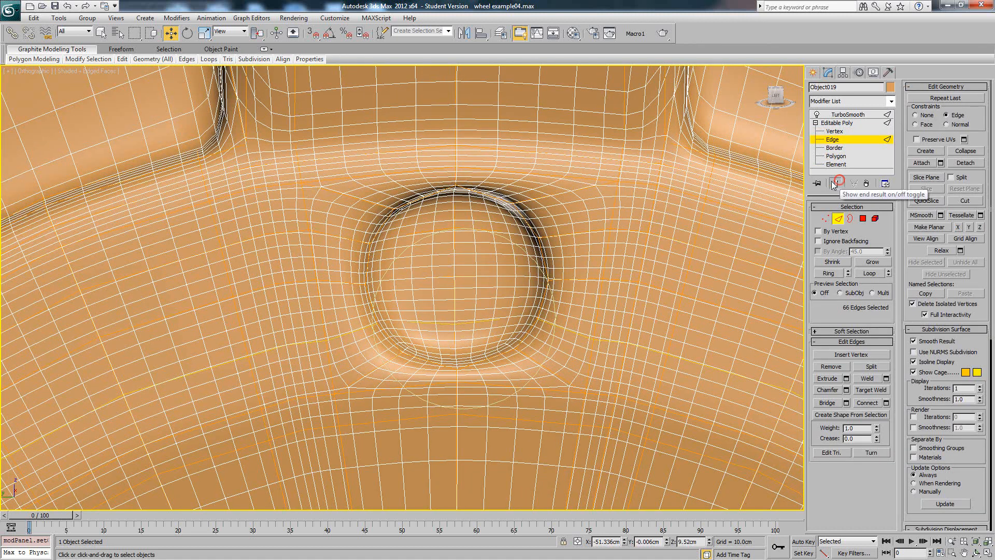
left_click(835, 183)
key("F4")
key("F4")
middle_click_drag(591, 218, 460, 176, "alt")
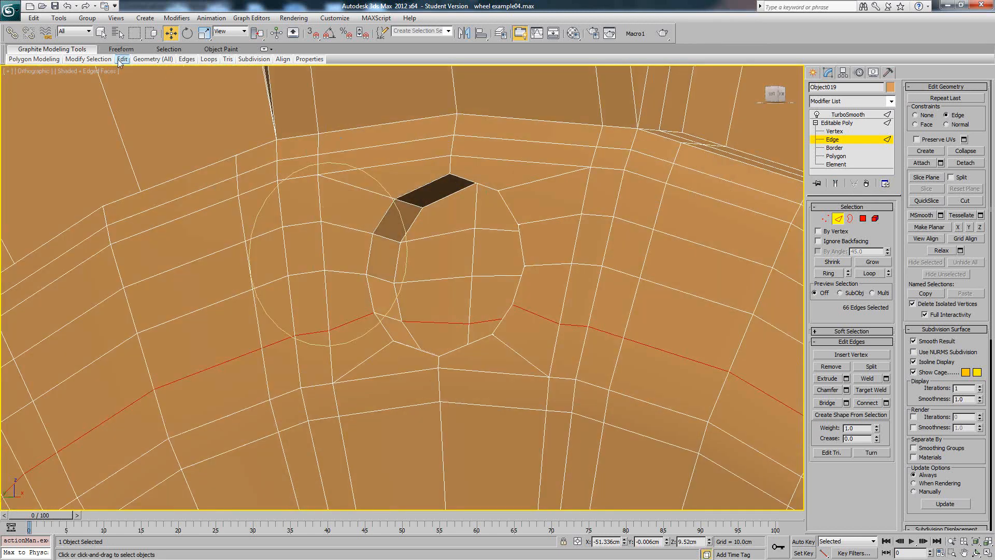
mouse_move(122, 58)
left_click(206, 86)
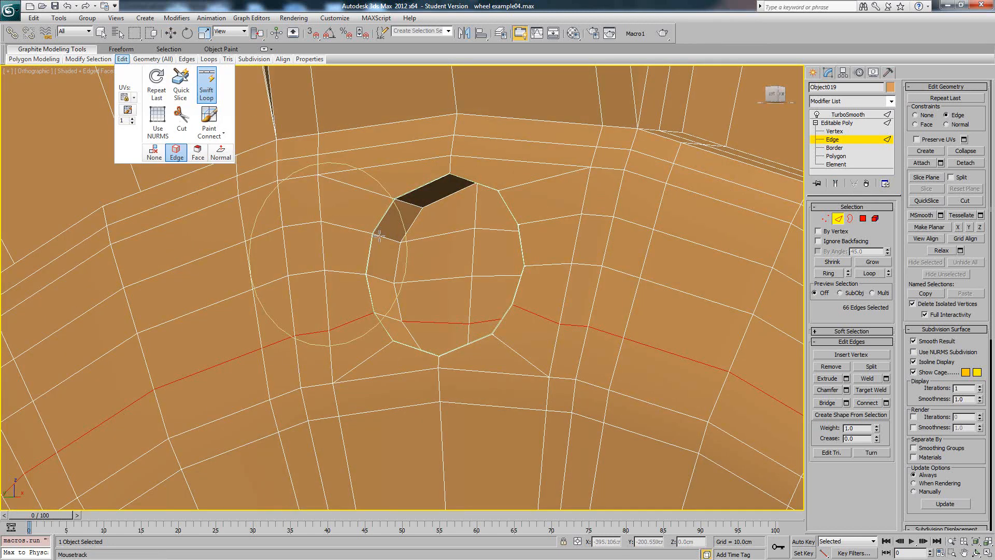
middle_click_drag(396, 226, 393, 216, "alt")
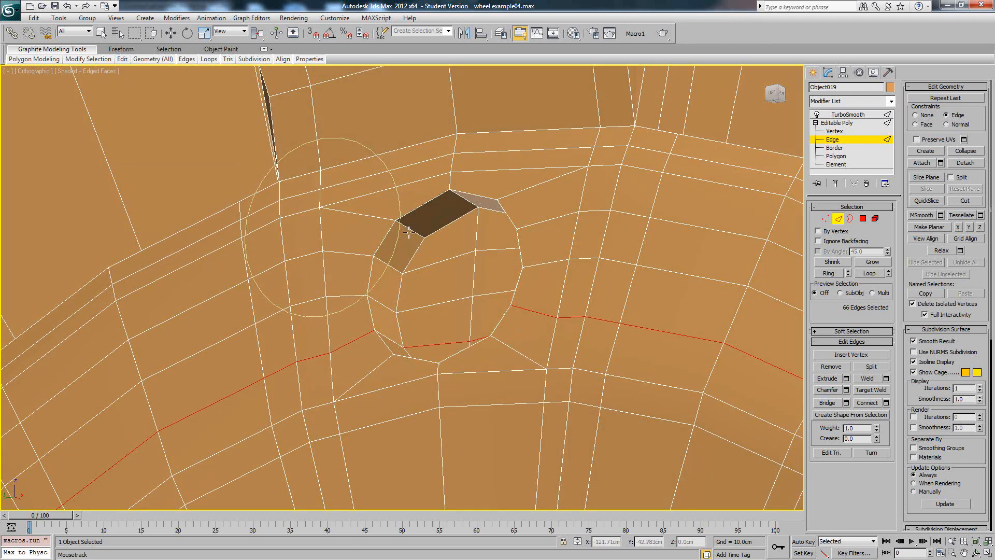
key("w")
Select a depth edge on the hole's inner wall and frame it in a Perspective view
left_click(415, 230)
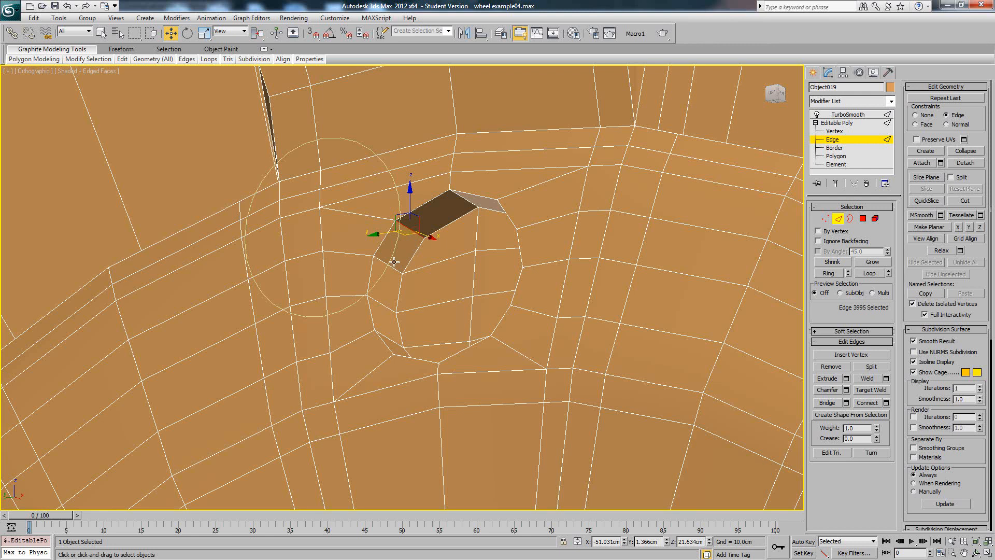
middle_click_drag(417, 253, 416, 253)
key("alt+x")
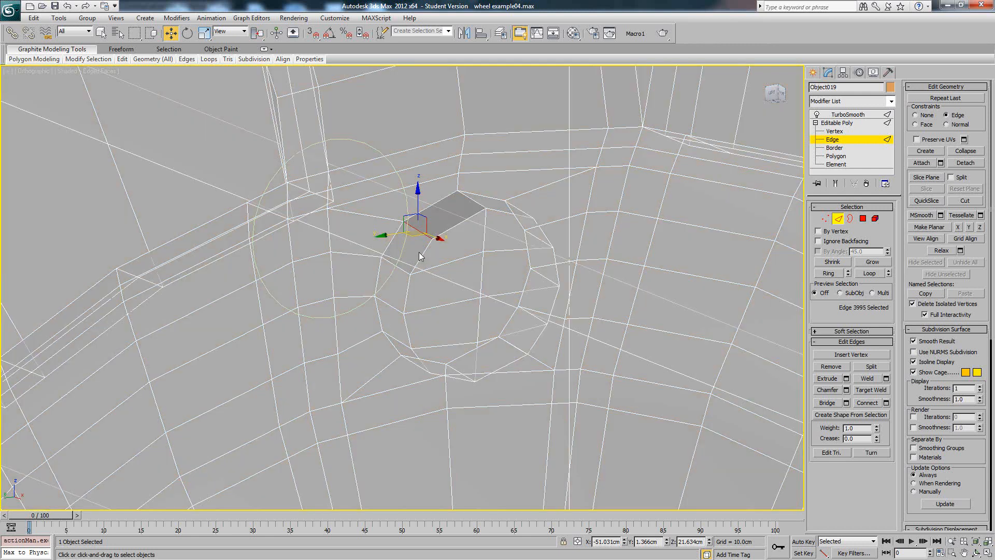
key("alt+x")
key("p")
key("z")
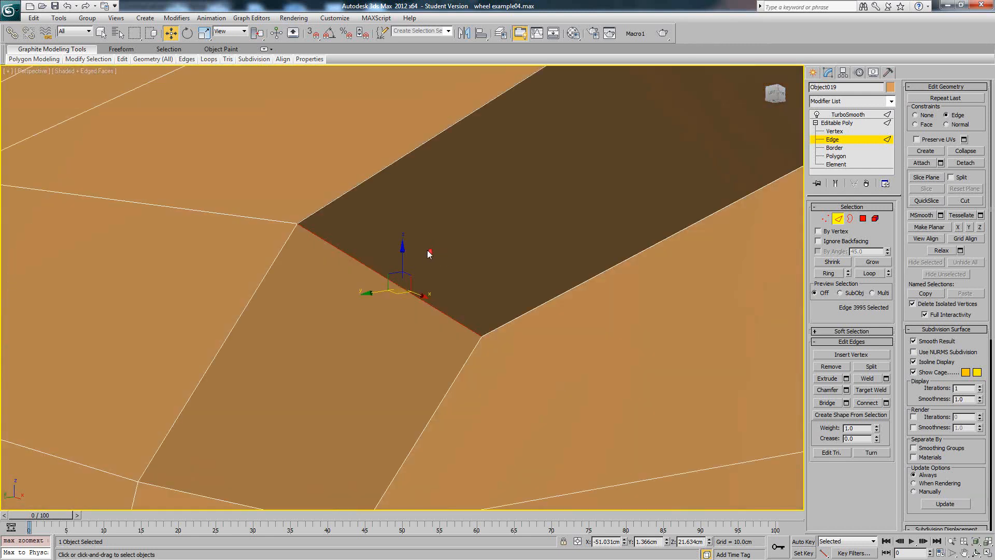
scroll(429, 255, "down", 5)
scroll(430, 256, "up", 2)
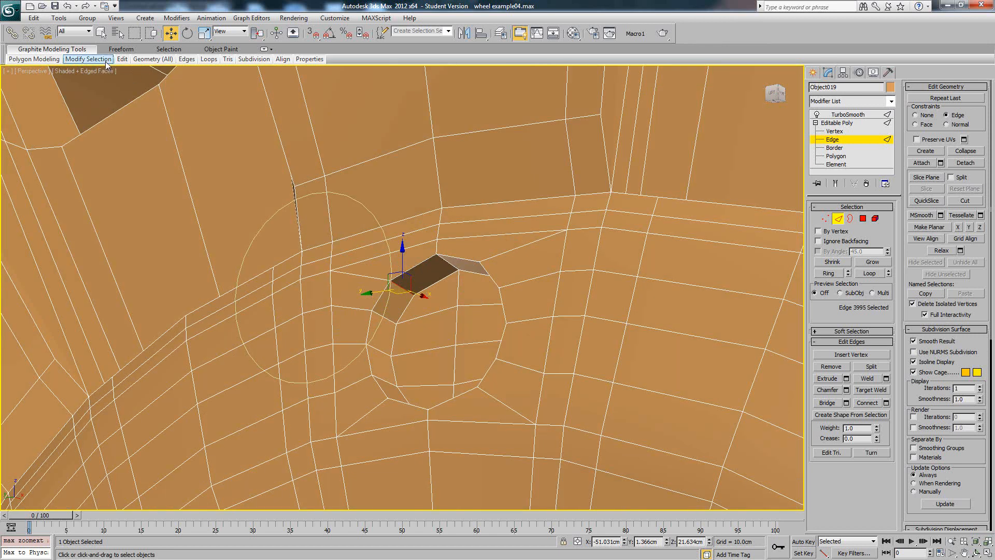
mouse_move(123, 59)
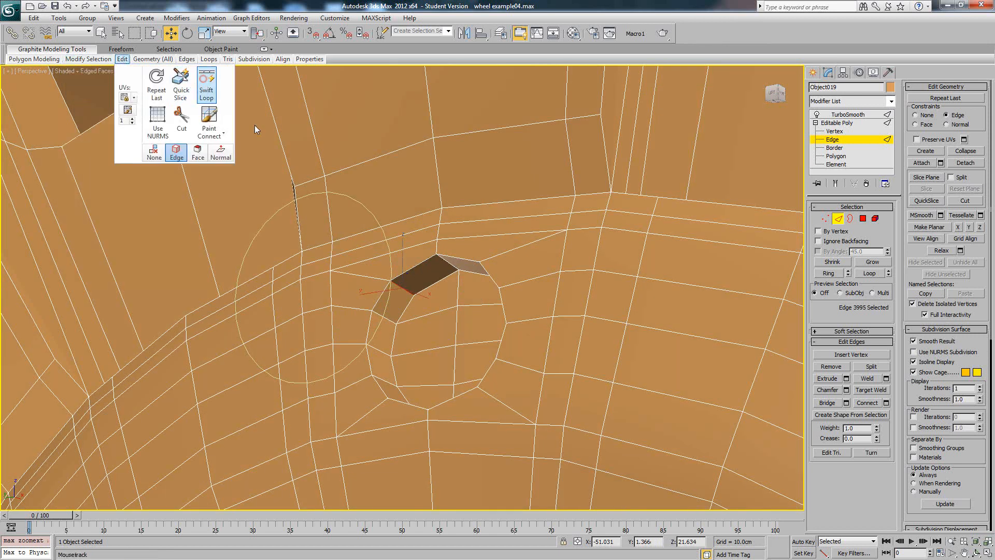
left_click(207, 88)
scroll(388, 314, "up", 2)
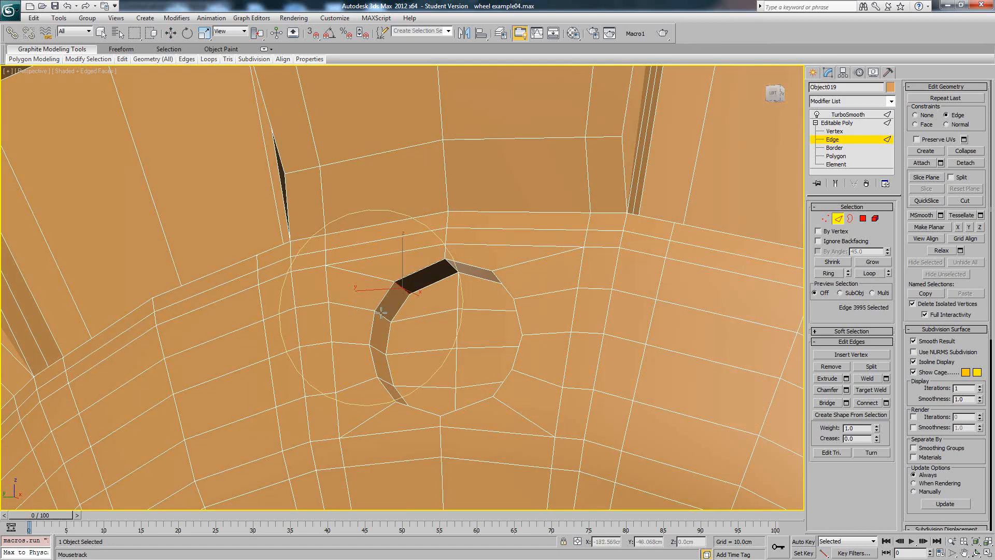
mouse_move(124, 60)
left_click(207, 92)
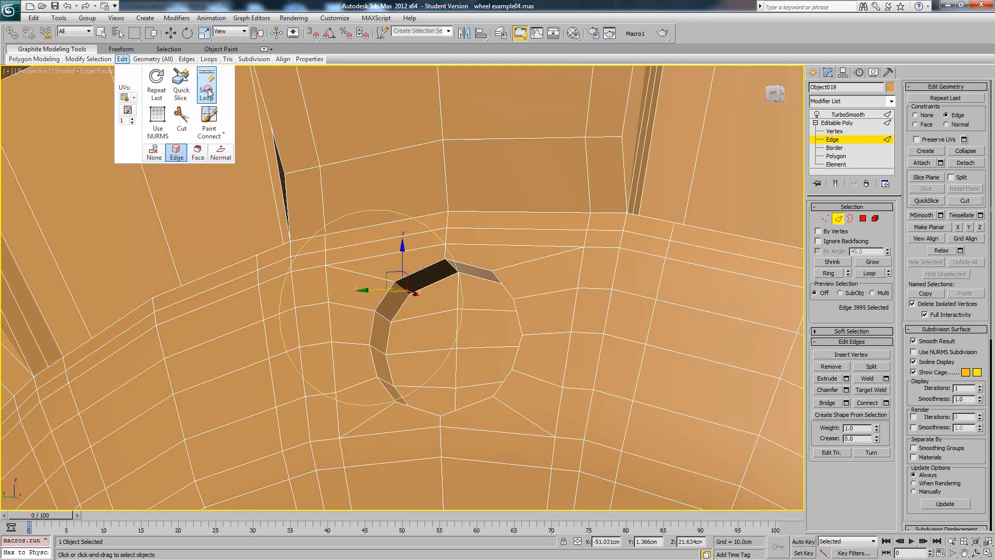
left_click(207, 91)
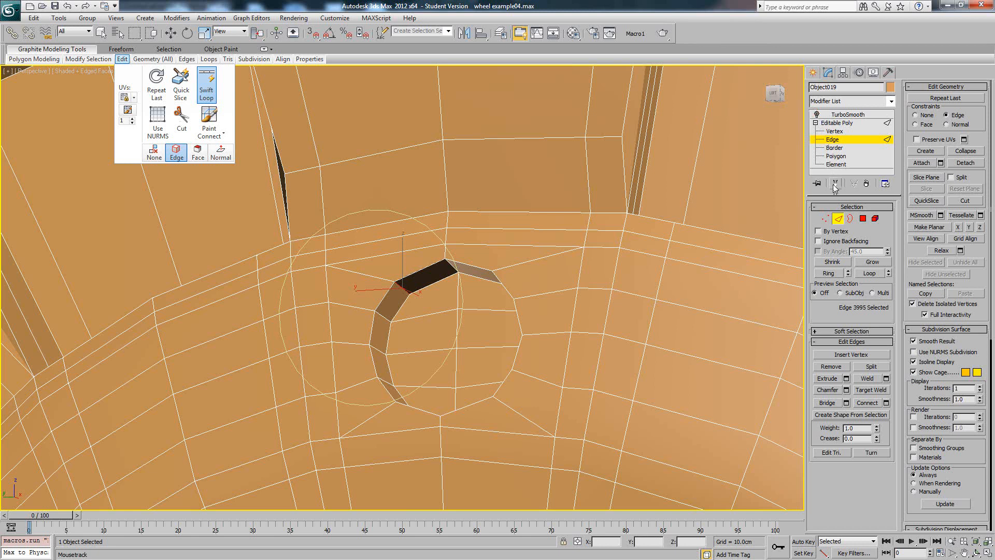
left_click(355, 311)
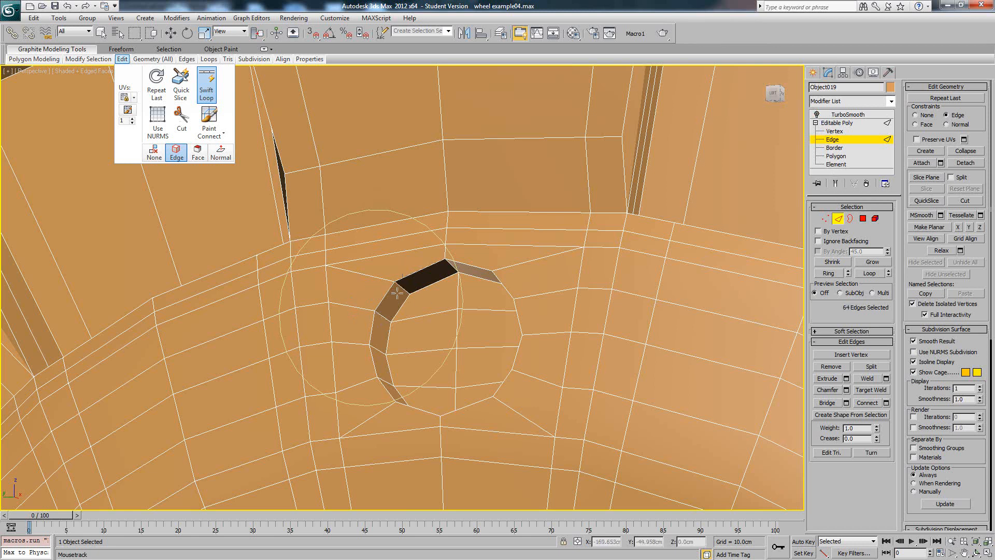
right_click(412, 292)
scroll(425, 296, "up", 2)
scroll(423, 295, "down", 2)
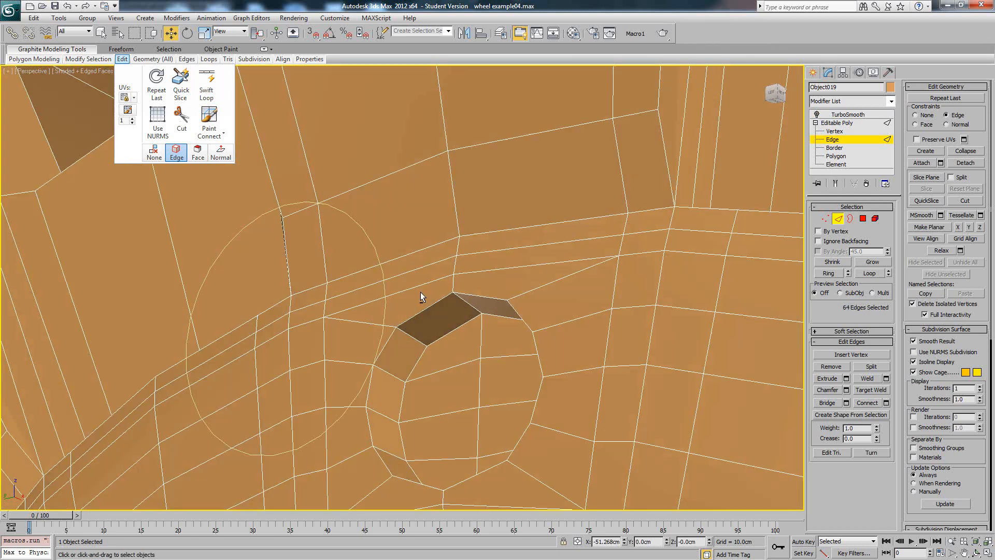
Ring-select the depth edges around the hole's inner wall and connect them with supporting edge loops
left_click(392, 375)
left_click(828, 273)
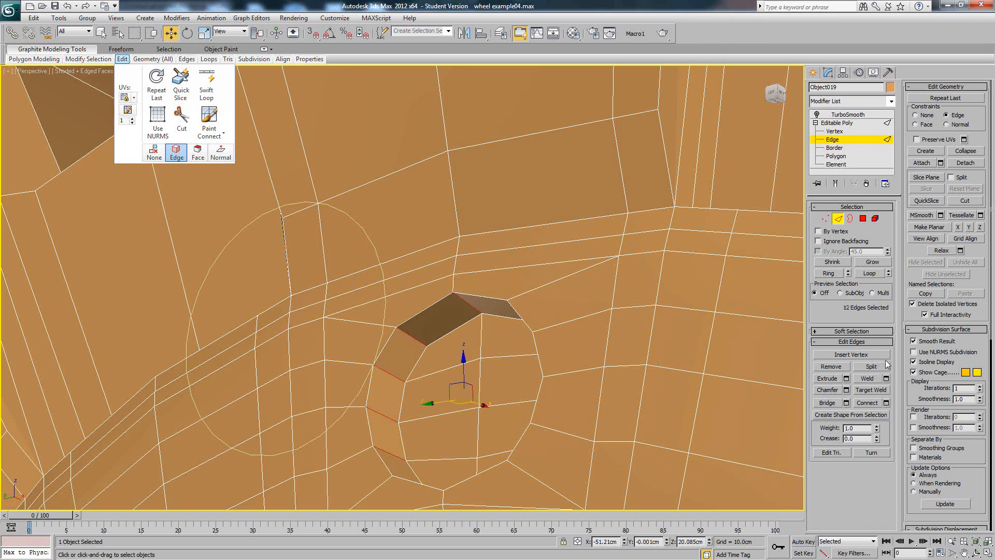
left_click(867, 403)
key("ctrl+z")
left_click(875, 403)
middle_click_drag(431, 357, 460, 365, "alt")
Show the TurboSmooth end result without edged faces and leave the Edge level
left_click(836, 184)
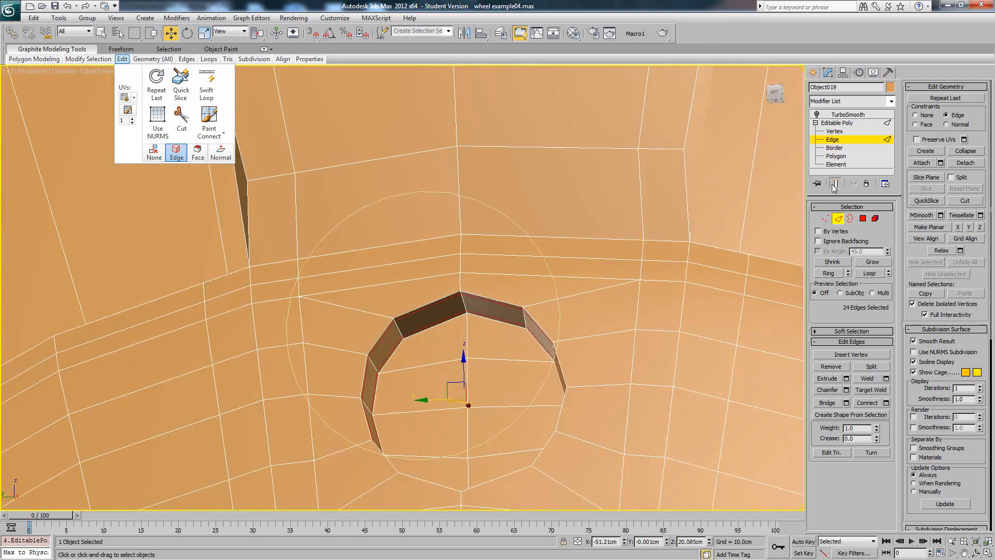
left_click(817, 113)
key("F4")
left_click(488, 302)
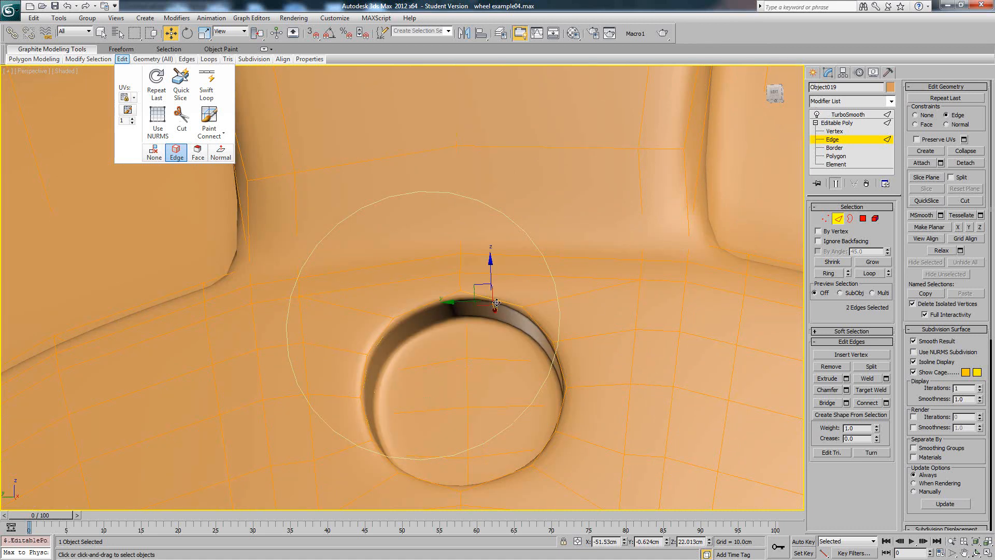
right_click(505, 292)
left_click(838, 218)
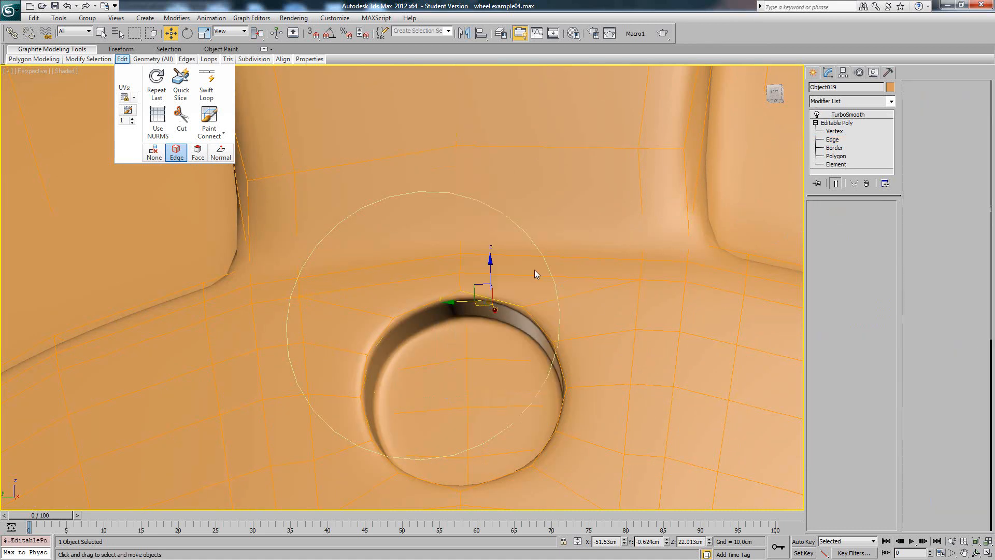
Inspect the smoothed bolt hole up close and in the context of the whole wheel
scroll(492, 253, "down", 10)
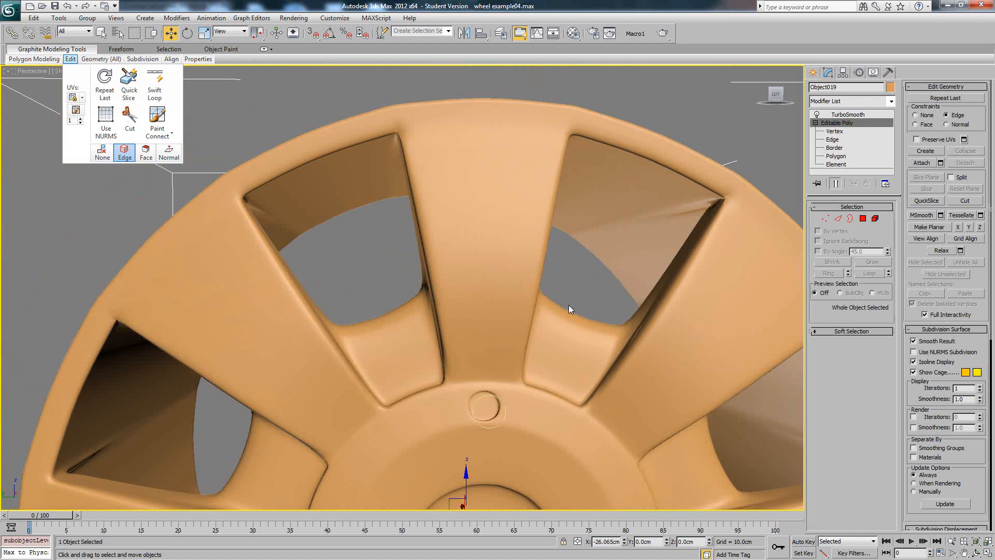
scroll(502, 237, "down", 3)
middle_click_drag(486, 238, 396, 241, "alt")
scroll(396, 241, "up", 15)
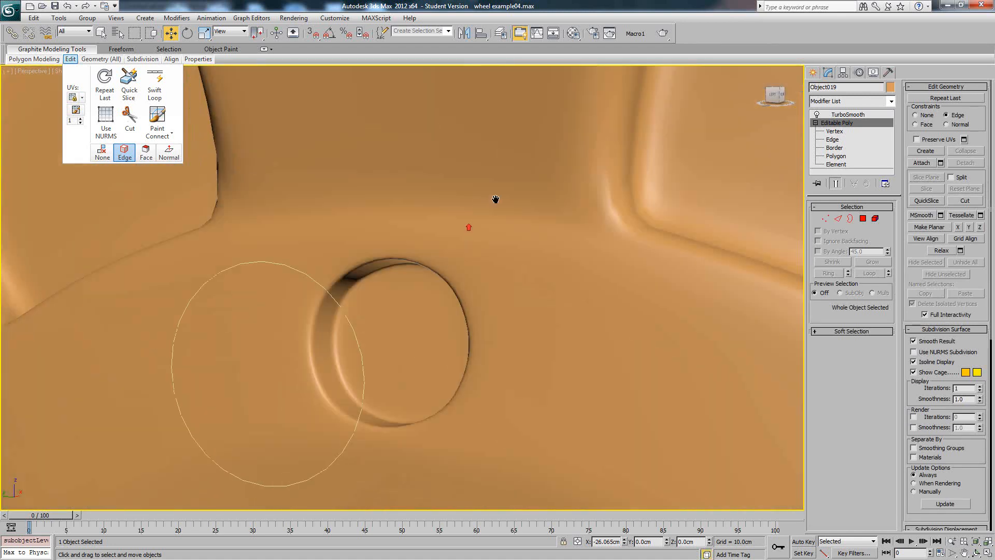
key("F4")
key("F4")
scroll(455, 235, "down", 10)
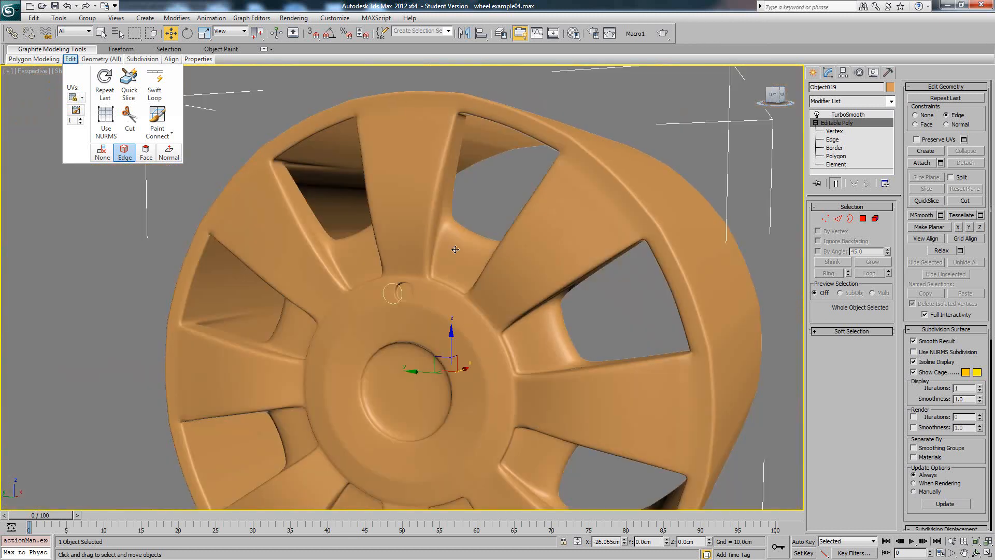
middle_click_drag(455, 249, 476, 249, "alt")
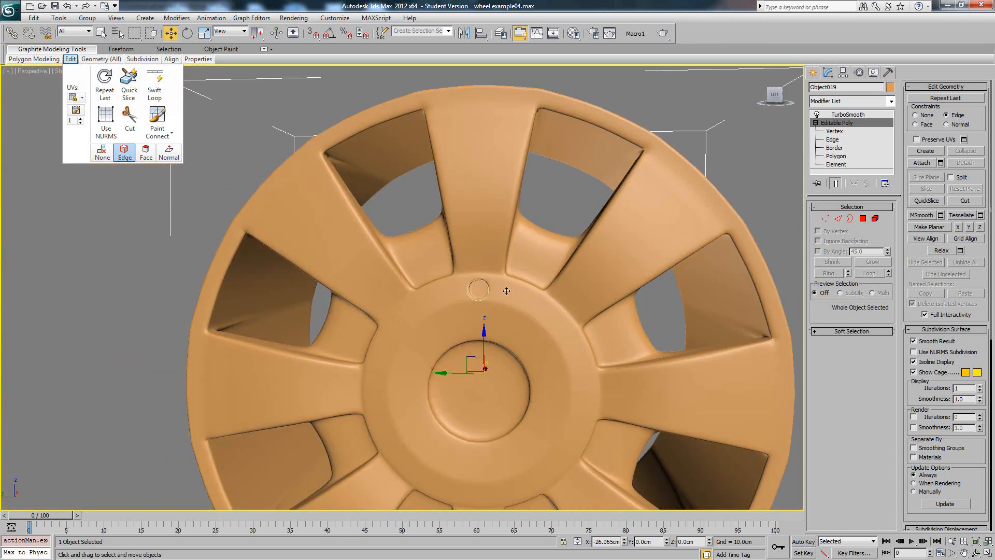
Frame the wheel in the Left view with edged faces shown and TurboSmooth turned off
key("l")
key("z")
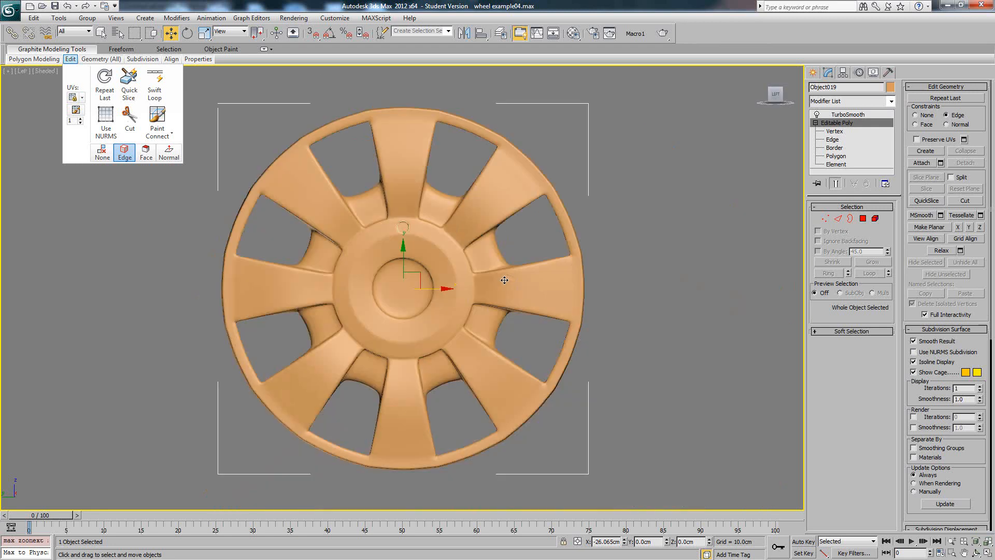
scroll(432, 225, "up", 5)
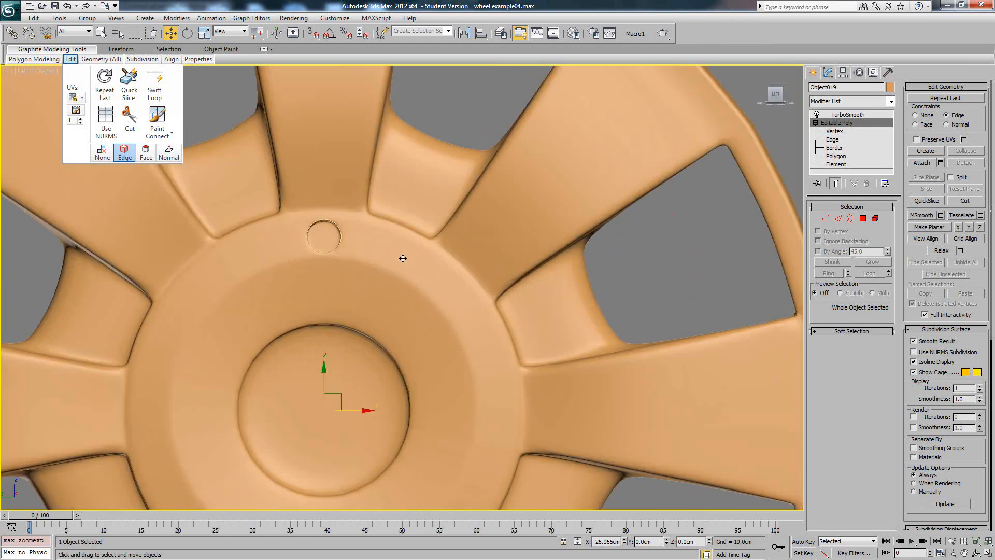
scroll(472, 217, "down", 5)
scroll(424, 226, "up", 3)
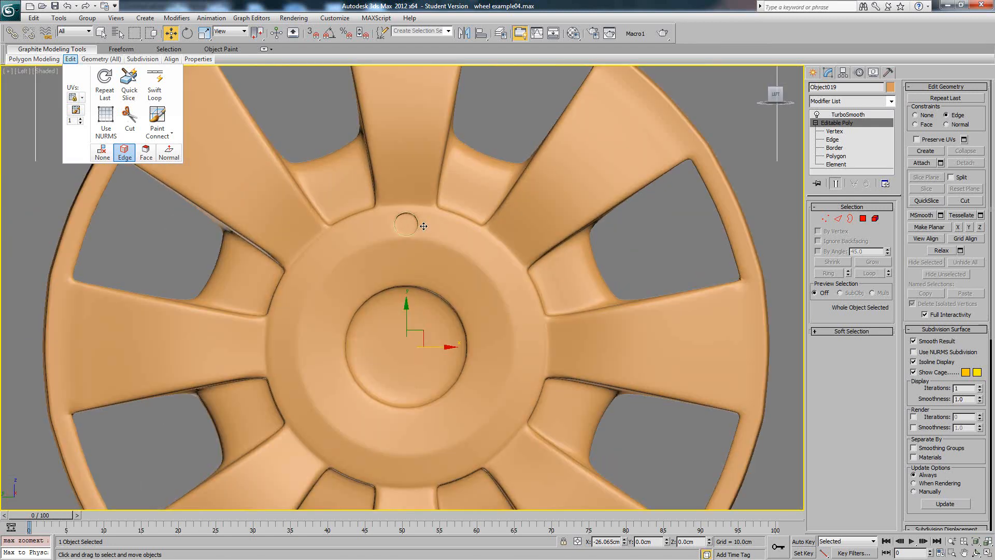
key("F4")
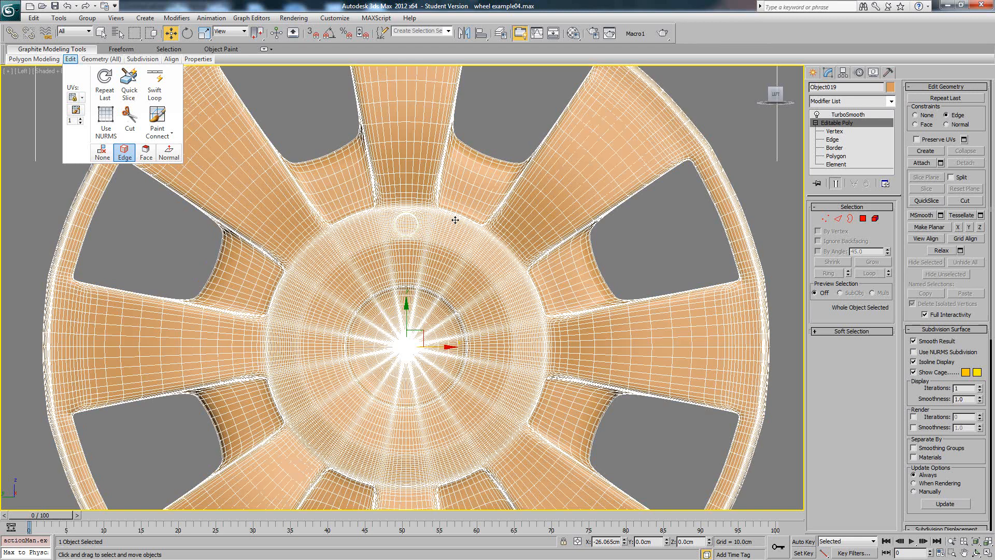
left_click(817, 114)
scroll(467, 182, "down", 4)
scroll(461, 187, "up", 3)
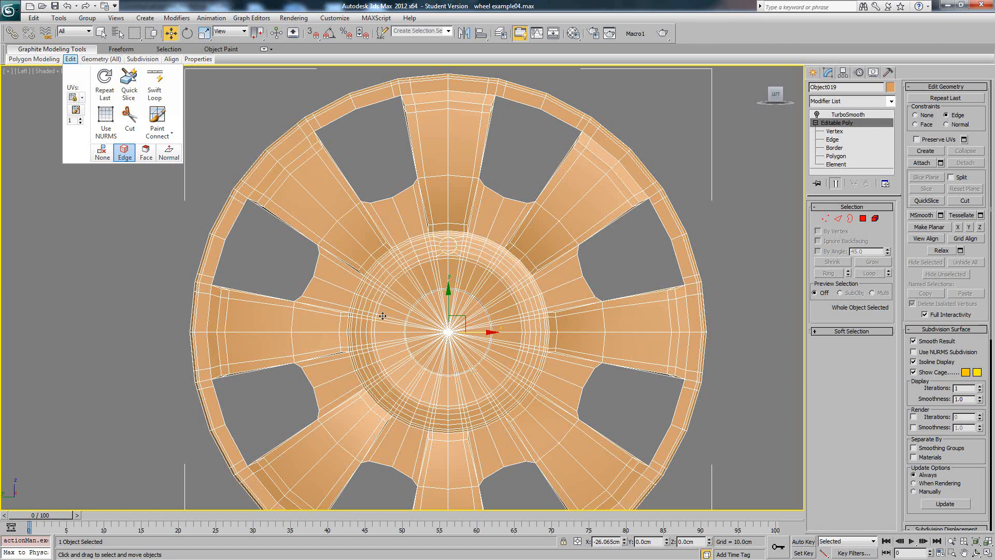
scroll(383, 315, "up", 3)
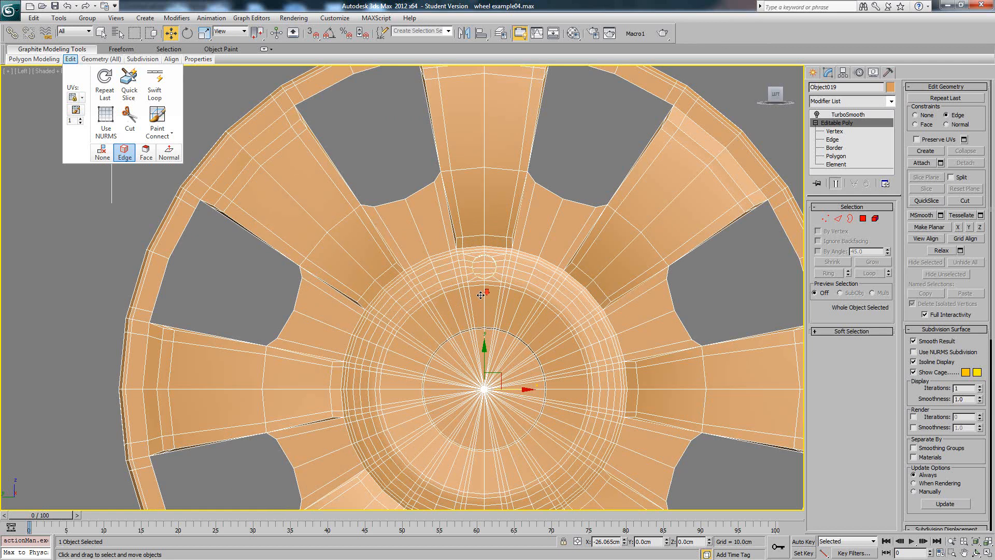
scroll(481, 295, "down", 2)
middle_click_drag(473, 260, 475, 272)
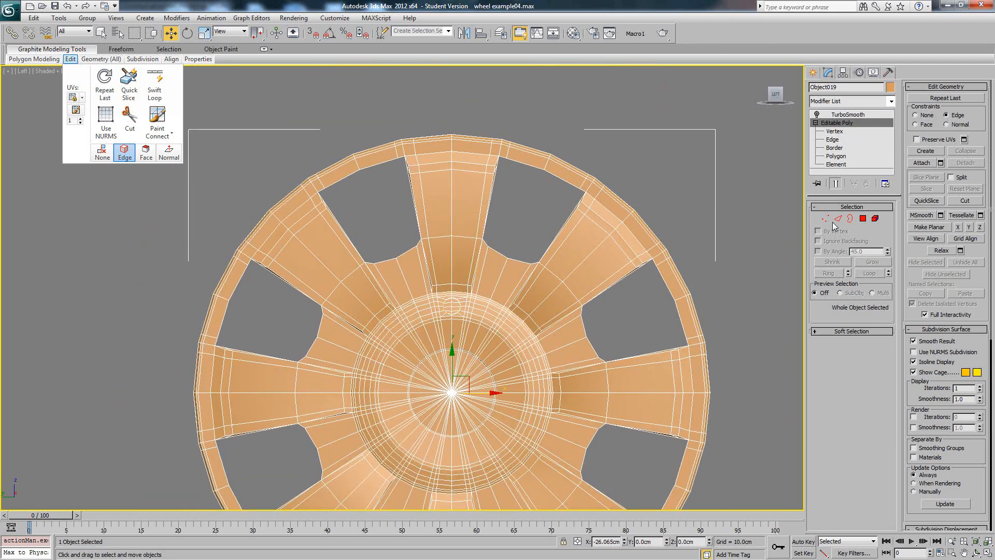
Delete the TurboSmooth modifier from the wheel and switch to the Polygon level
left_click(856, 114)
left_click(867, 184)
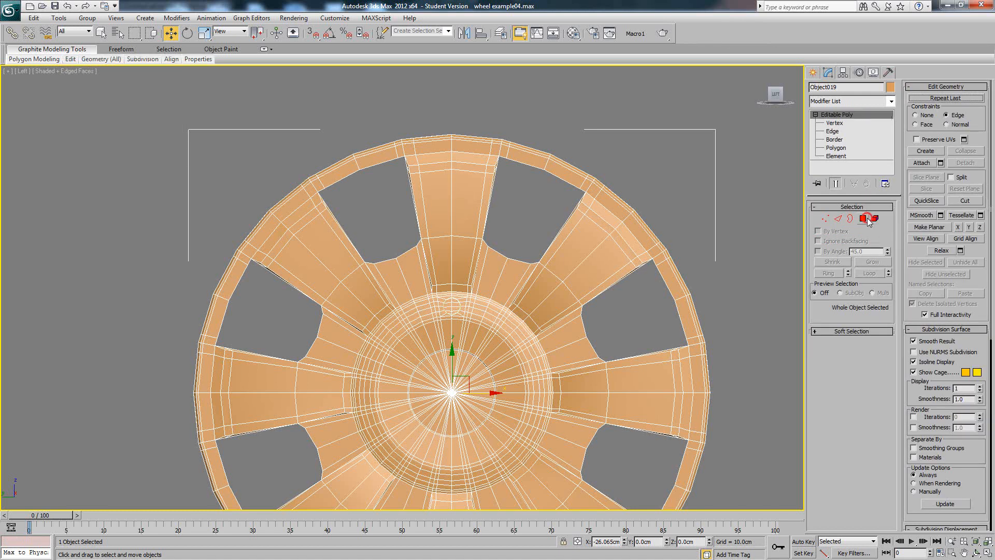
key("4")
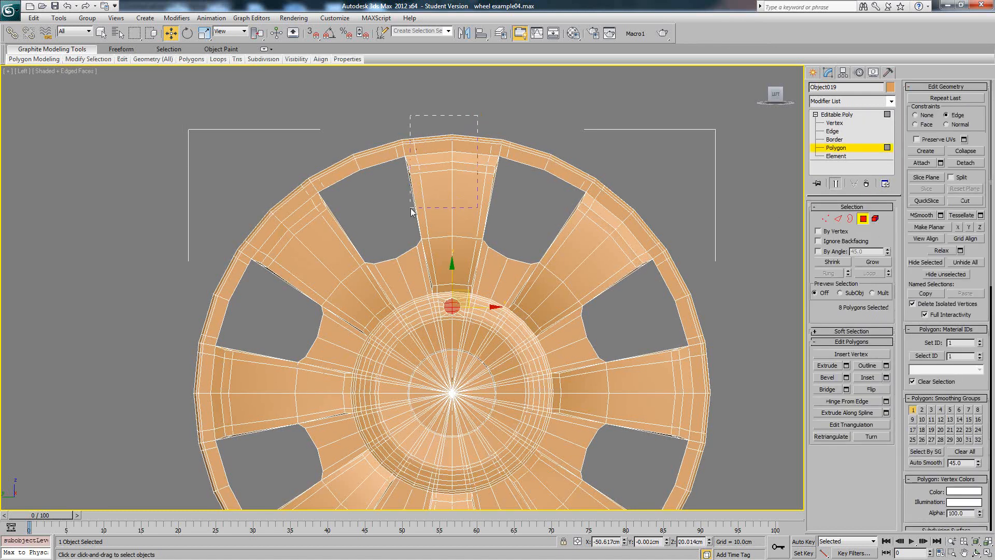
Select the polygons of the spoke above the bolt hole, plus the rim section and inner web on its right side
left_click_drag(410, 208, 411, 209)
left_click_drag(507, 106, 537, 169, "ctrl")
left_click_drag(537, 115, 589, 192, "ctrl")
scroll(591, 167, "up", 5)
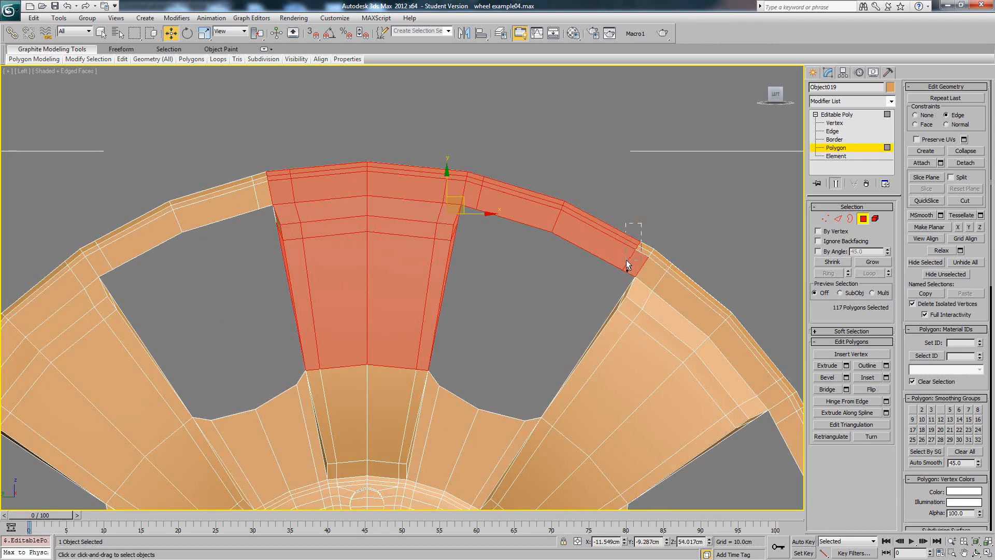
left_click_drag(628, 264, 627, 264, "ctrl")
middle_click_drag(491, 268, 533, 182)
left_click_drag(535, 228, 402, 342, "ctrl")
left_click_drag(372, 371, 366, 385, "ctrl")
Add the hub polygons around the bolt hole, from the spoke's base to the central cap, to the selection
middle_click_drag(481, 303, 509, 212)
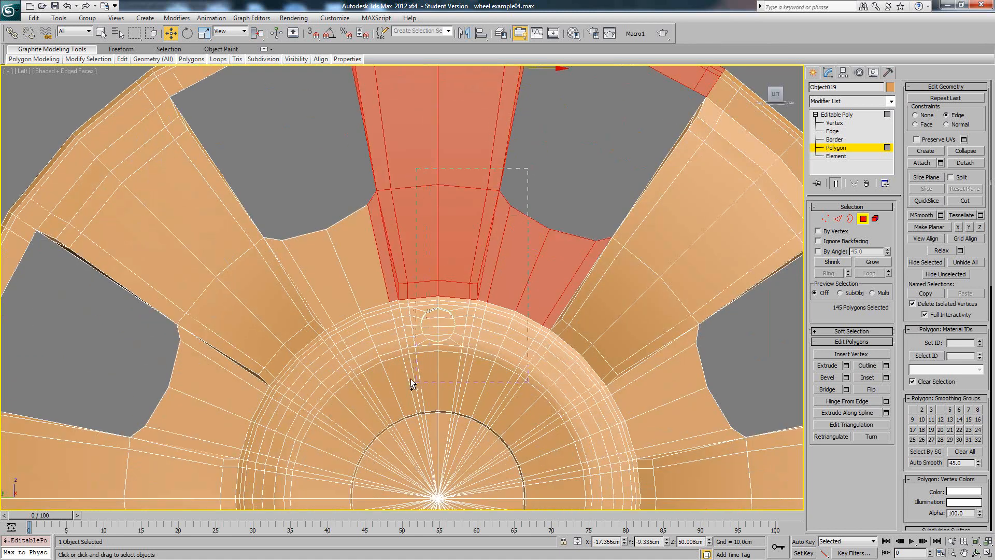
left_click_drag(411, 379, 407, 369, "ctrl")
left_click_drag(557, 165, 415, 330, "ctrl")
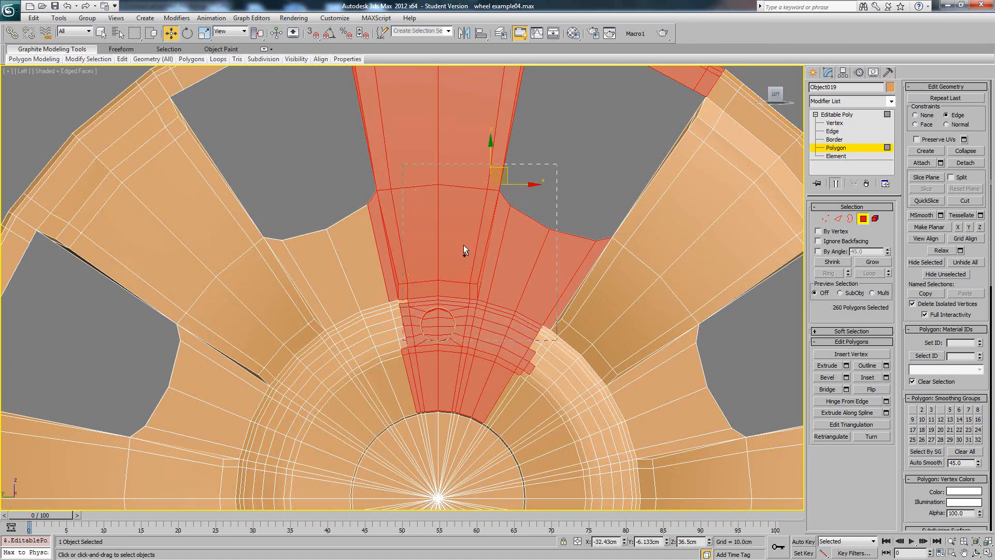
left_click_drag(524, 187, 403, 346, "ctrl")
left_click_drag(530, 185, 440, 280, "ctrl")
left_click_drag(398, 310, 396, 307, "ctrl")
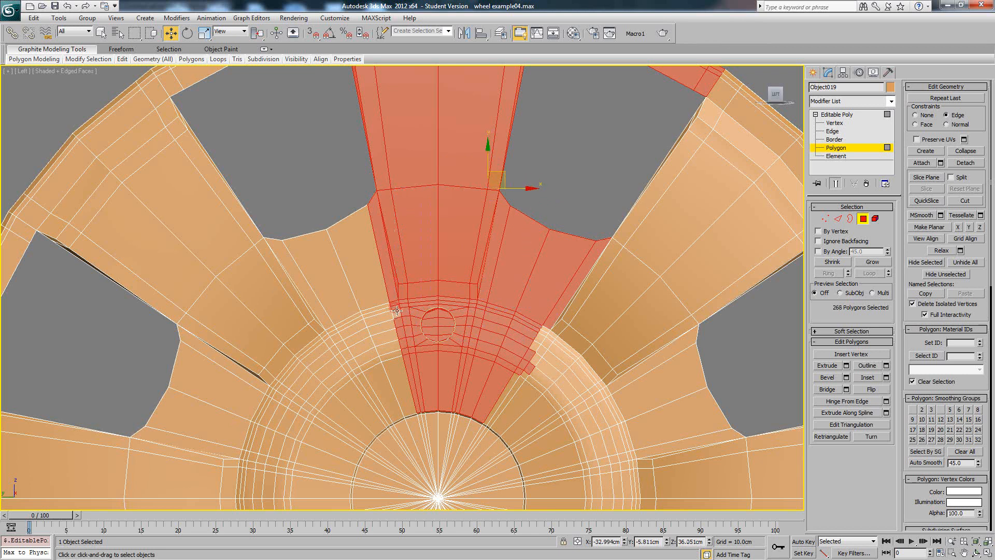
Change the selection region type and add hub polygons beside the bolt hole and down to the wheel's centre
left_click_drag(463, 106, 443, 203)
key("ctrl+z")
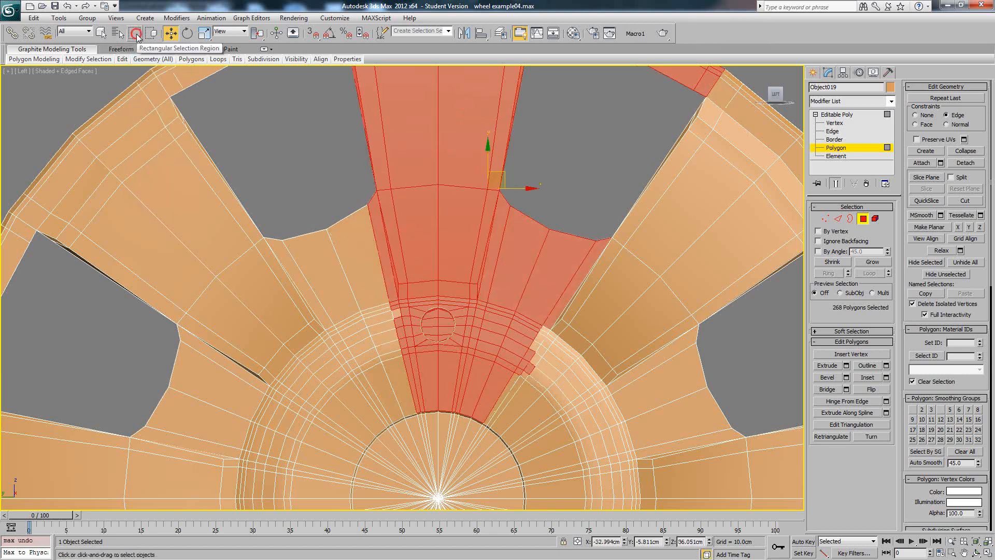
left_click_drag(134, 33, 134, 114)
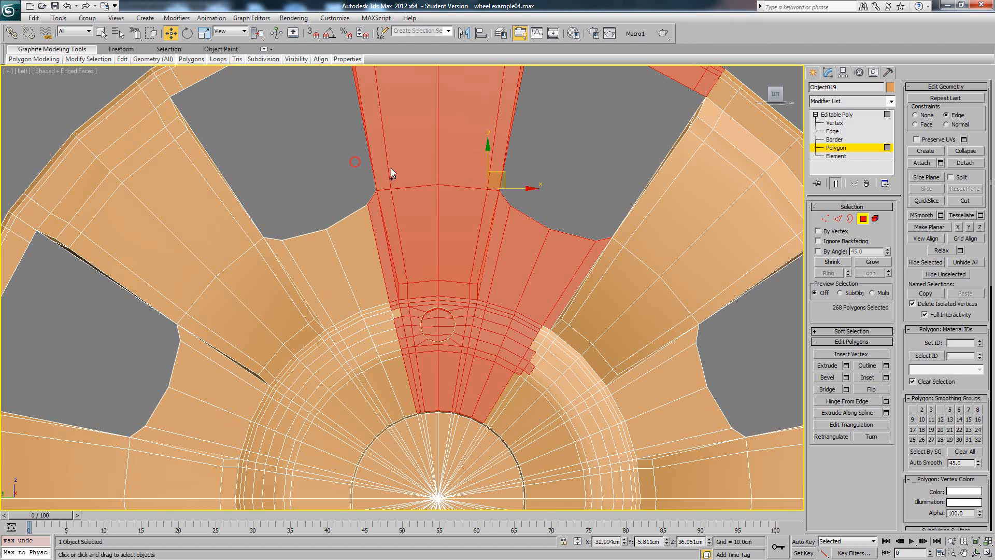
left_click_drag(417, 243, 403, 325)
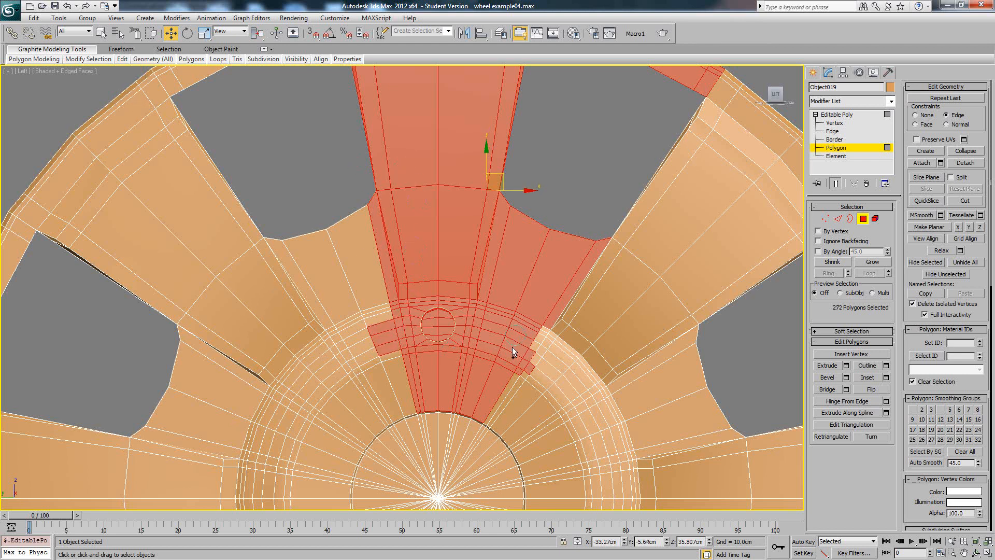
mouse_move(512, 347)
left_mouse_down()
mouse_move(527, 342)
mouse_move(495, 401)
mouse_move(441, 424)
mouse_move(431, 412)
mouse_move(478, 426)
left_mouse_up()
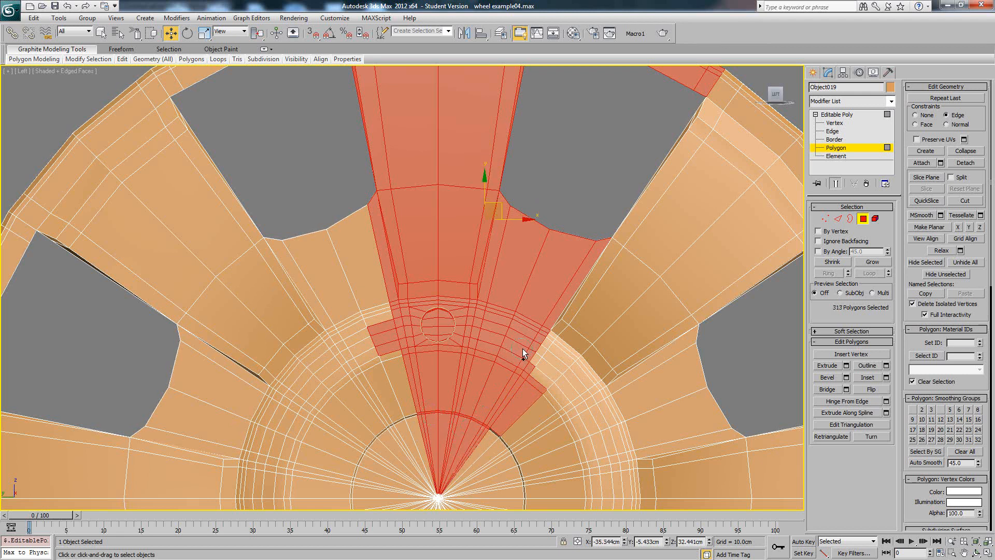
middle_click_drag(496, 237, 475, 377)
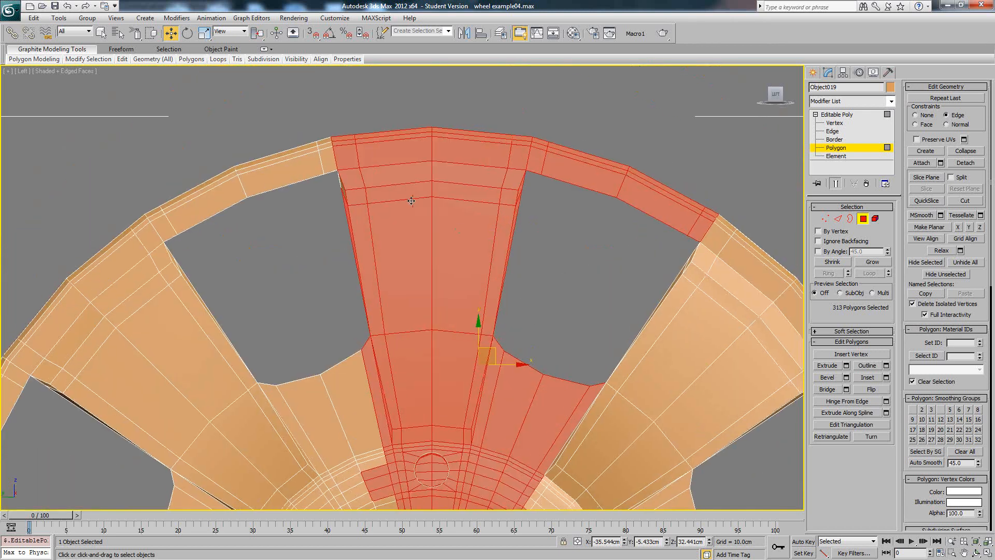
Adjust the polygon selection on the spoke's side and check its coverage of the barrel and hub in a Perspective view
left_click(344, 191)
middle_click_drag(444, 255, 415, 220, "alt")
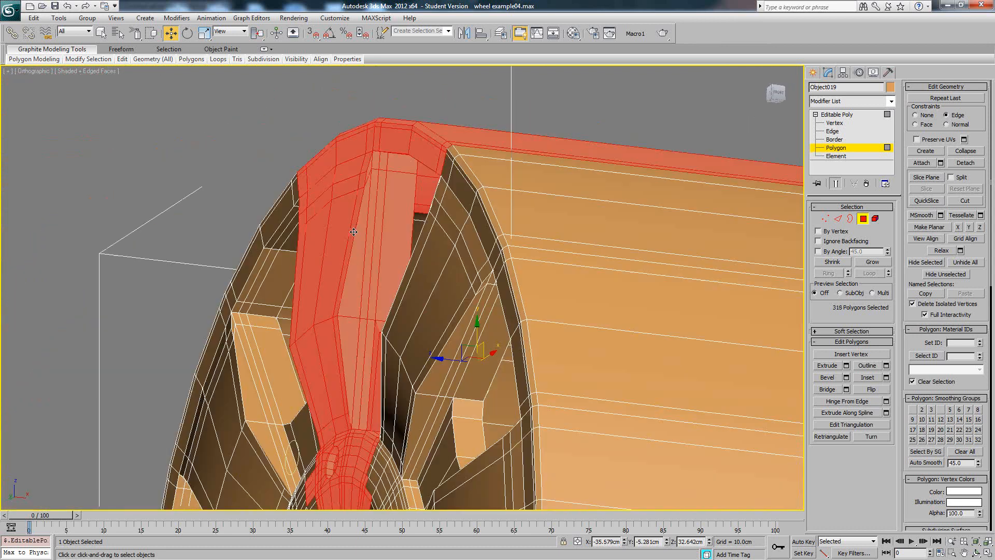
mouse_move(510, 224)
middle_mouse_down("alt")
mouse_move(484, 226)
mouse_move(549, 239)
mouse_move(528, 217)
middle_mouse_up("alt")
scroll(555, 273, "down", 5)
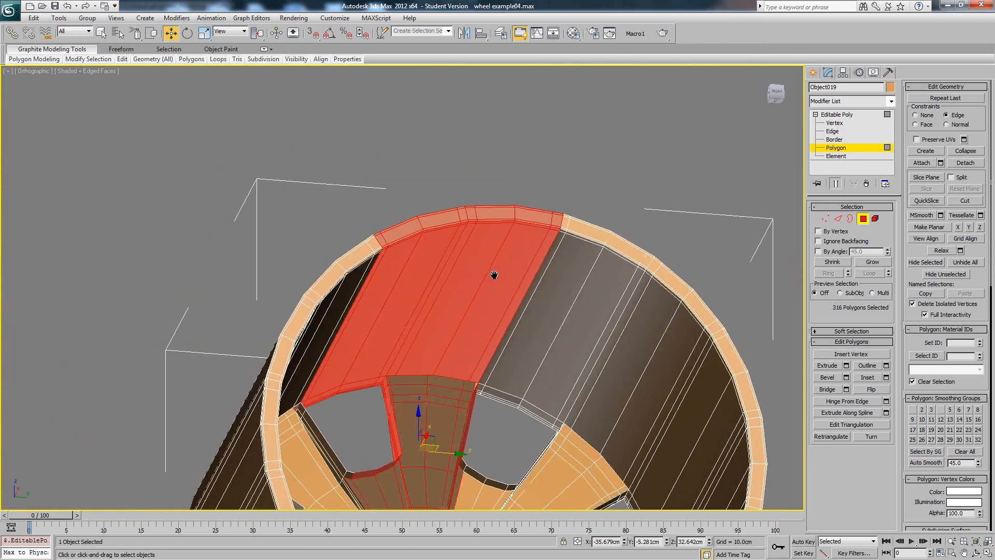
key("alt+x")
key("alt+x")
key("p")
mouse_move(458, 255)
middle_mouse_down("alt")
mouse_move(456, 241)
mouse_move(454, 271)
middle_mouse_up("alt")
scroll(454, 271, "down", 5)
middle_click_drag(423, 353, 629, 342)
scroll(431, 381, "up", 8)
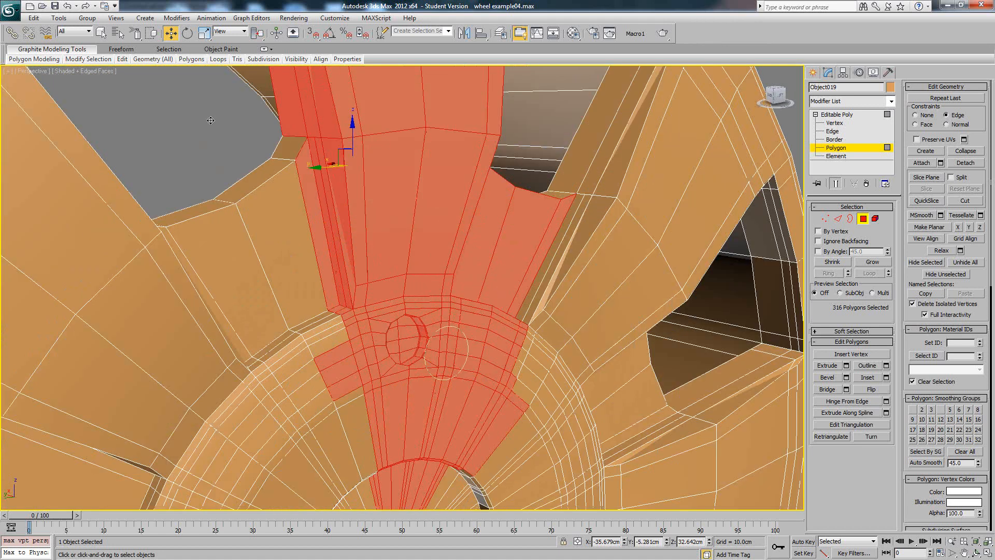
Deselect the surplus hub and central cap lip polygons beyond the right boundary of the bolt-hole segment
left_click_drag(133, 33, 134, 42)
middle_click_drag(587, 464, 607, 402)
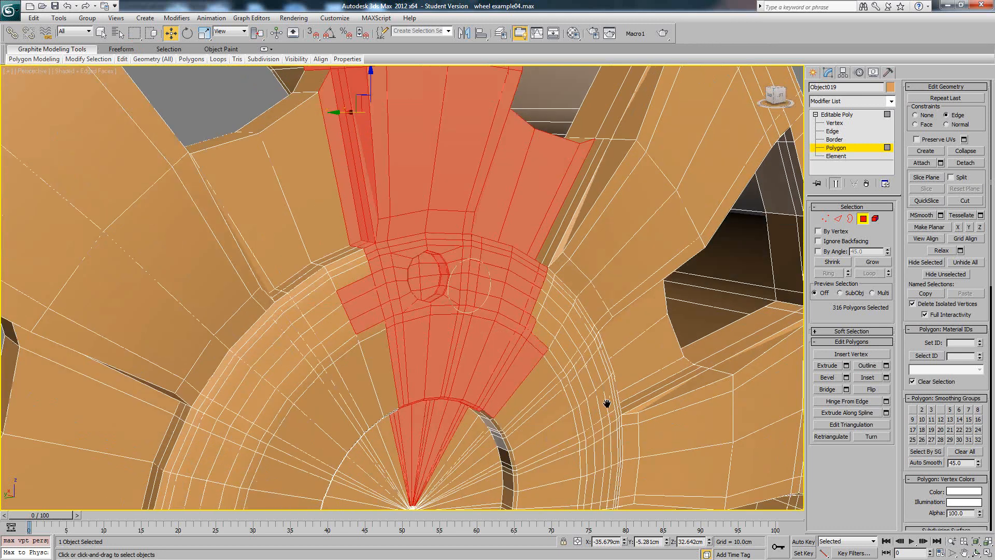
left_click_drag(553, 416, 500, 370)
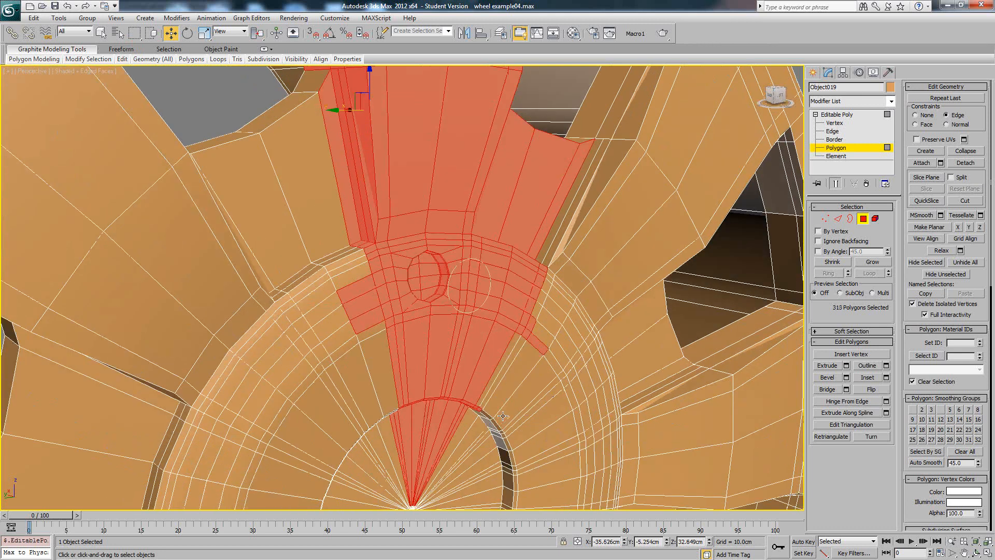
middle_click_drag(500, 370, 511, 372, "alt")
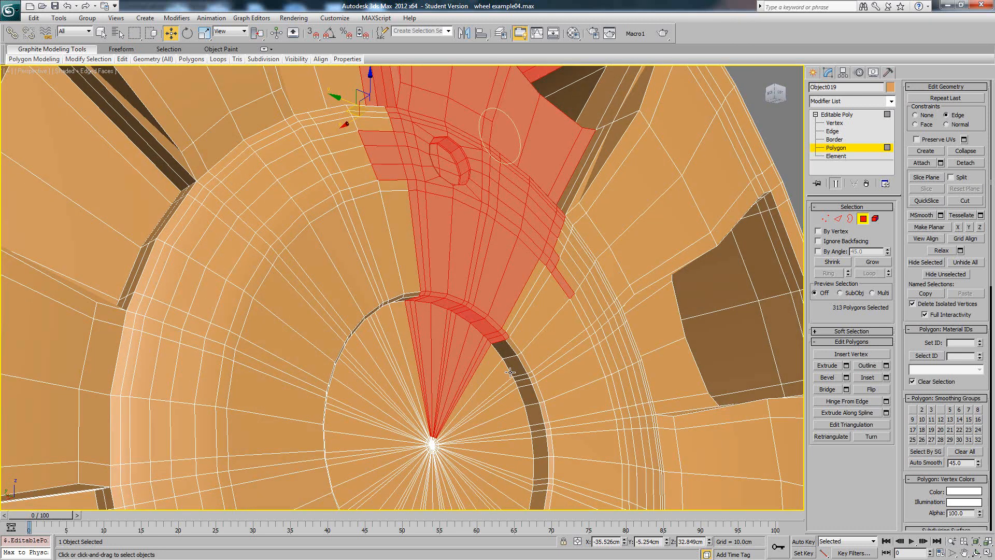
left_click(504, 333, "alt")
middle_click_drag(504, 332, 536, 353, "alt")
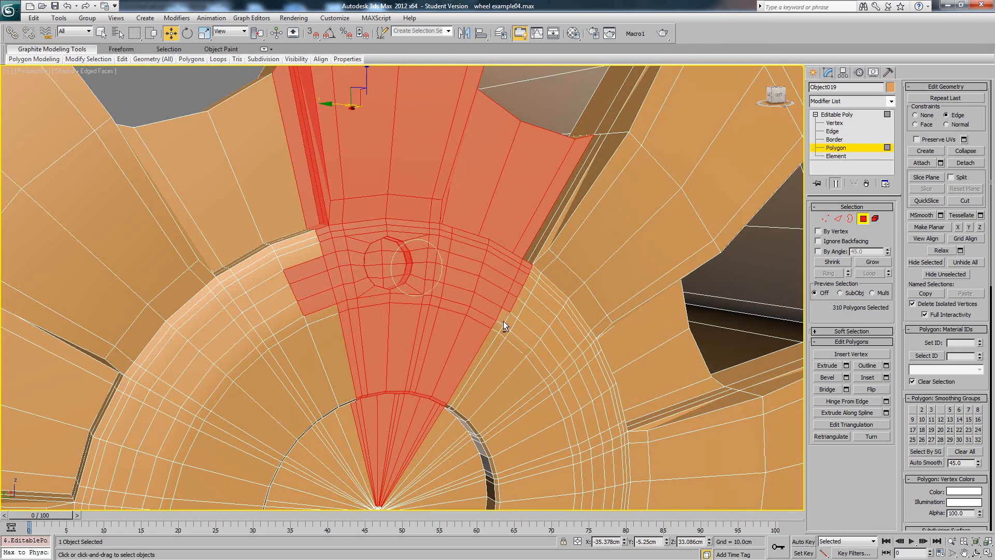
left_click_drag(525, 294, 527, 264, "alt")
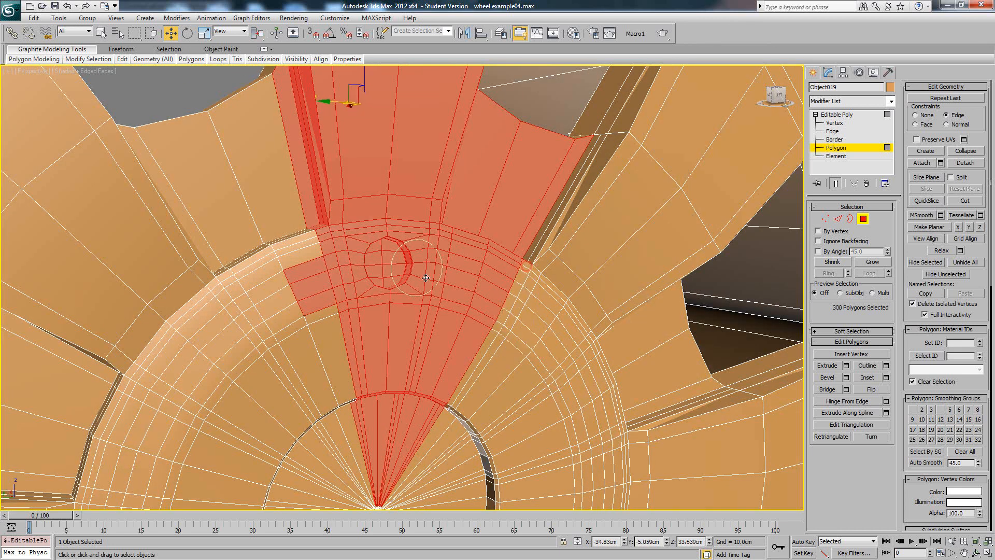
Deselect the surplus hub polygons beyond the left boundary of the segment, beside the bolt hole
left_click_drag(283, 258, 313, 322, "alt")
middle_click_drag(328, 240, 439, 322)
left_click(436, 356, "alt")
left_click(461, 408, "ctrl")
left_click_drag(459, 289, 460, 290, "ctrl")
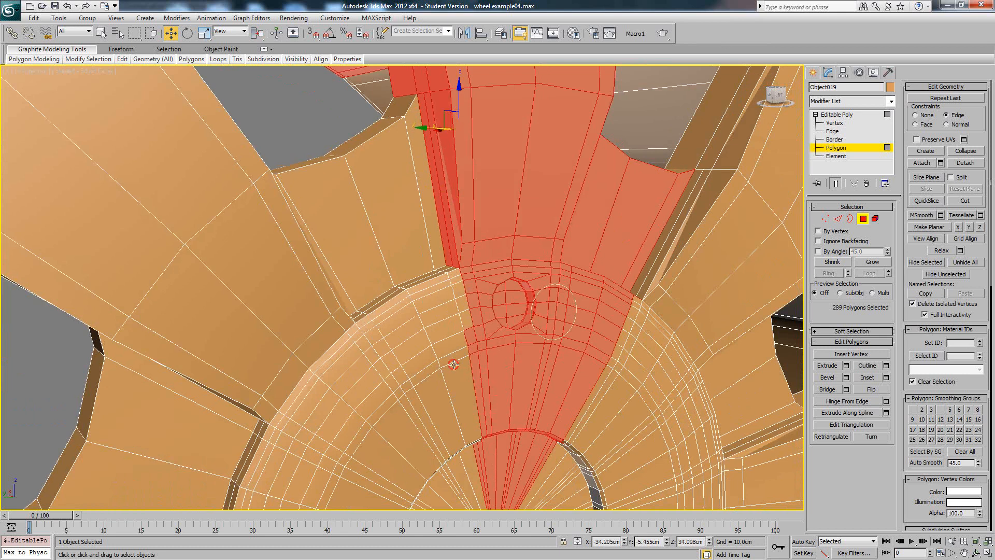
left_click_drag(458, 396, 478, 383, "alt")
Correct the selection of the narrow lip polygons around the central cap at the segment's left boundary
middle_click_drag(474, 419, 422, 325, "alt")
left_click_drag(431, 292, 430, 284, "alt")
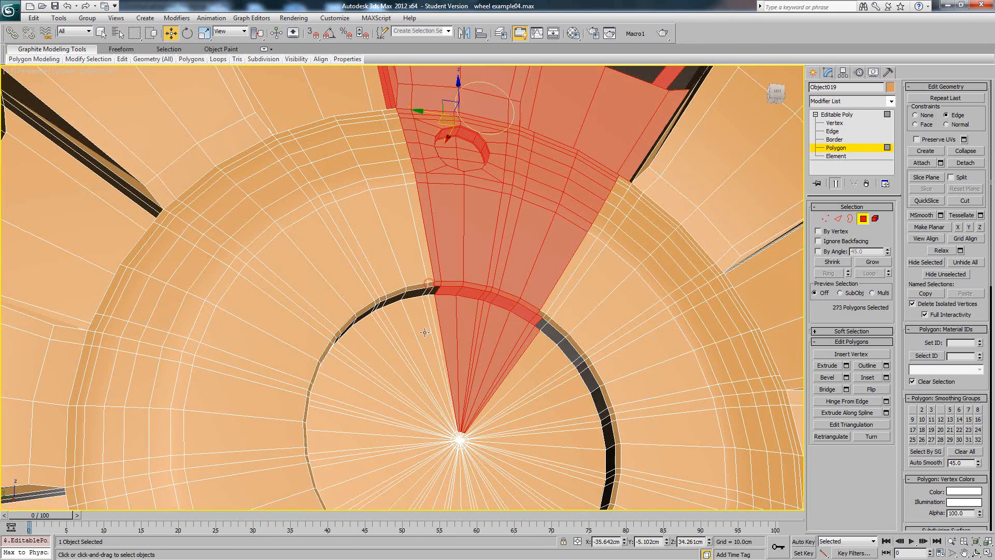
left_click(433, 300, "ctrl")
Add the missing hub polygons along the segment's right boundary, below the inner web, to the selection
middle_click_drag(476, 359, 473, 431, "alt")
mouse_move(521, 280)
middle_mouse_down("alt")
mouse_move(522, 311)
mouse_move(518, 299)
middle_mouse_up("alt")
left_click_drag(514, 150, 539, 336, "ctrl")
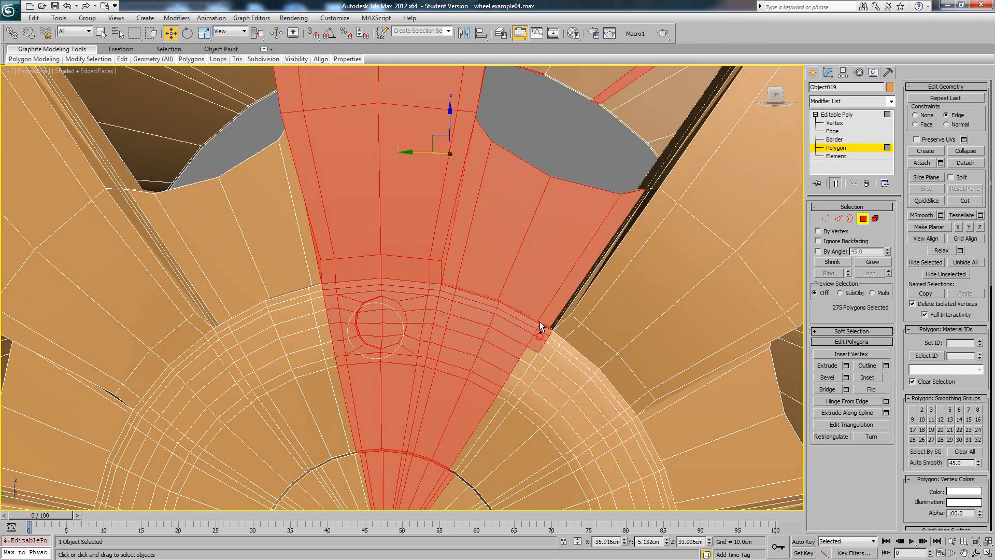
left_click_drag(521, 369, 475, 409, "alt")
middle_click_drag(475, 409, 510, 324, "alt")
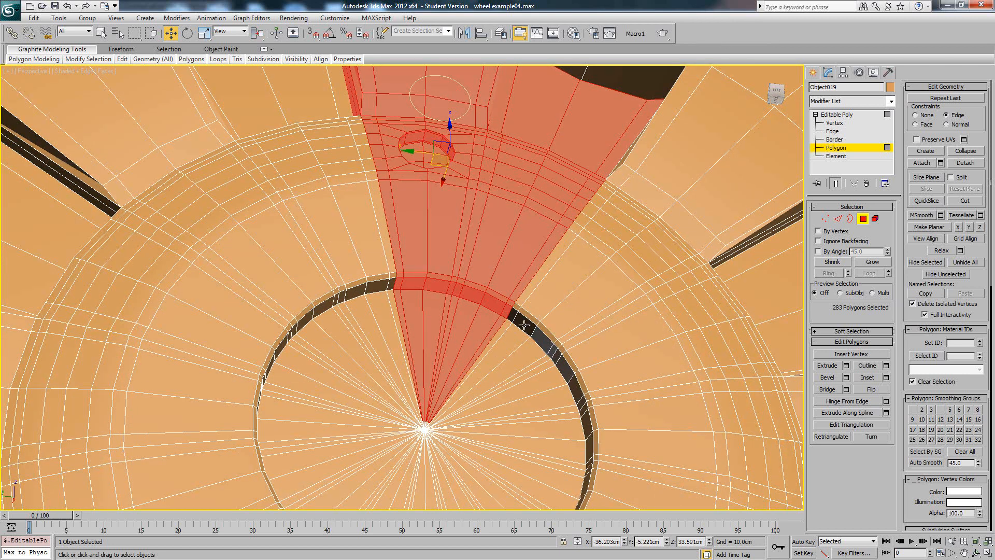
Inspect the segment's inner side and add the missing inner barrel polygons behind the rim opening to the selection
scroll(491, 326, "up", 5)
scroll(496, 320, "down", 2)
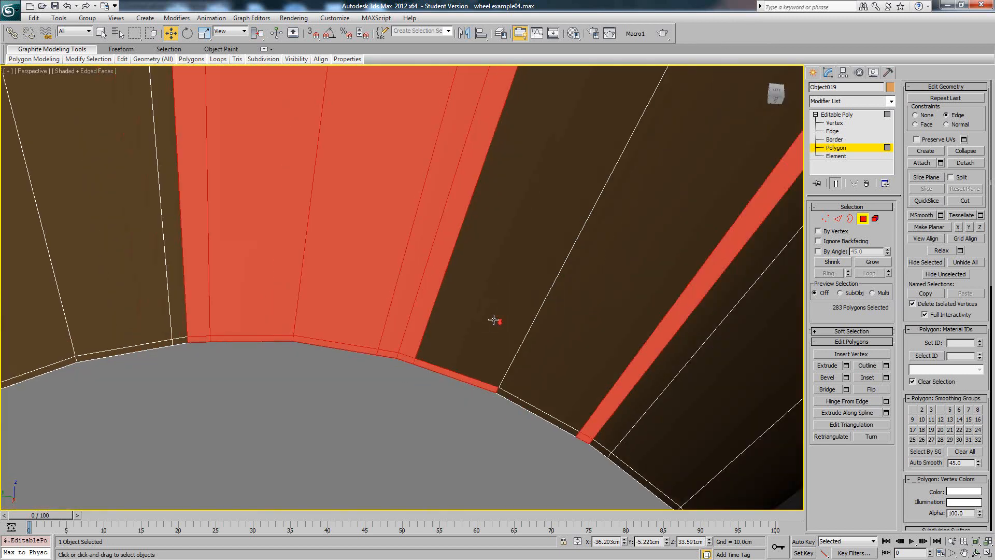
key("z")
scroll(441, 342, "up", 3)
mouse_move(449, 314)
middle_mouse_down()
mouse_move(441, 342)
mouse_move(435, 305)
middle_mouse_up()
scroll(441, 342, "up", 4)
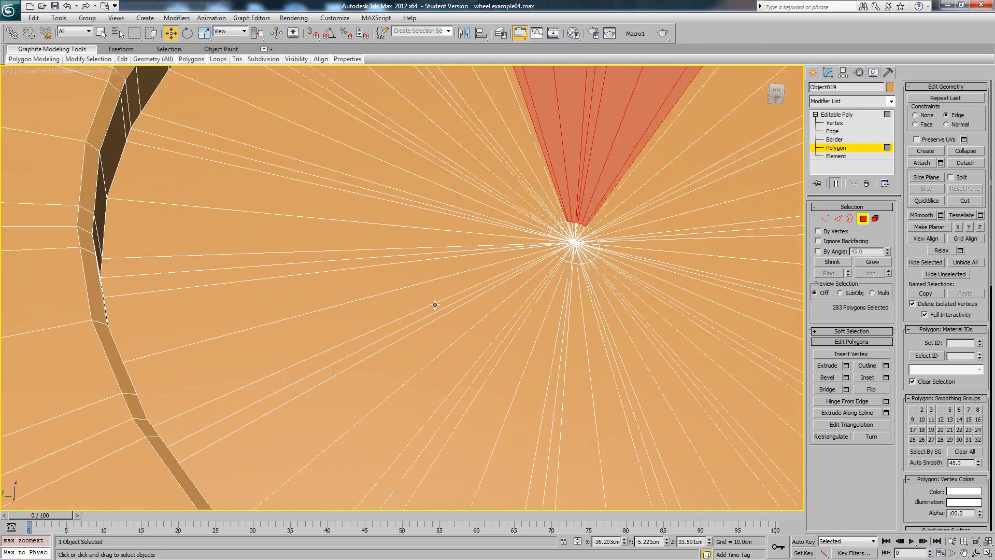
middle_click_drag(514, 274, 479, 275)
scroll(471, 304, "up", 3)
key("z")
middle_click_drag(457, 330, 230, 240, "alt")
left_click(470, 230, "ctrl")
scroll(217, 265, "up", 5)
left_click(216, 265, "ctrl")
left_click(175, 345, "ctrl")
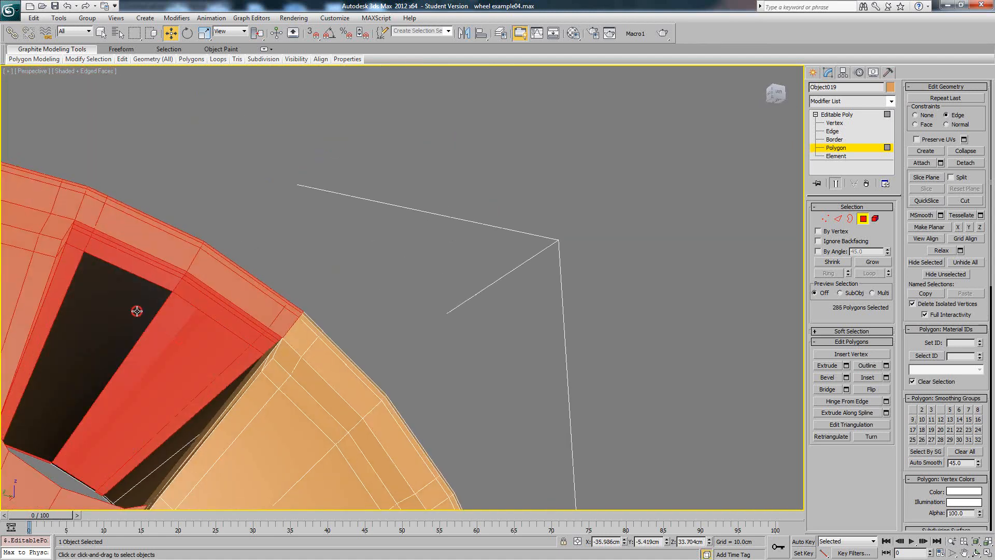
left_click(138, 311, "ctrl")
Add the missing rear rim edge polygons to the selection and check the segment's coverage from the front
scroll(150, 308, "down", 5)
middle_click_drag(166, 306, 345, 315, "alt")
middle_click_drag(69, 214, 142, 144, "alt")
left_click(135, 228, "ctrl")
key("ctrl+z")
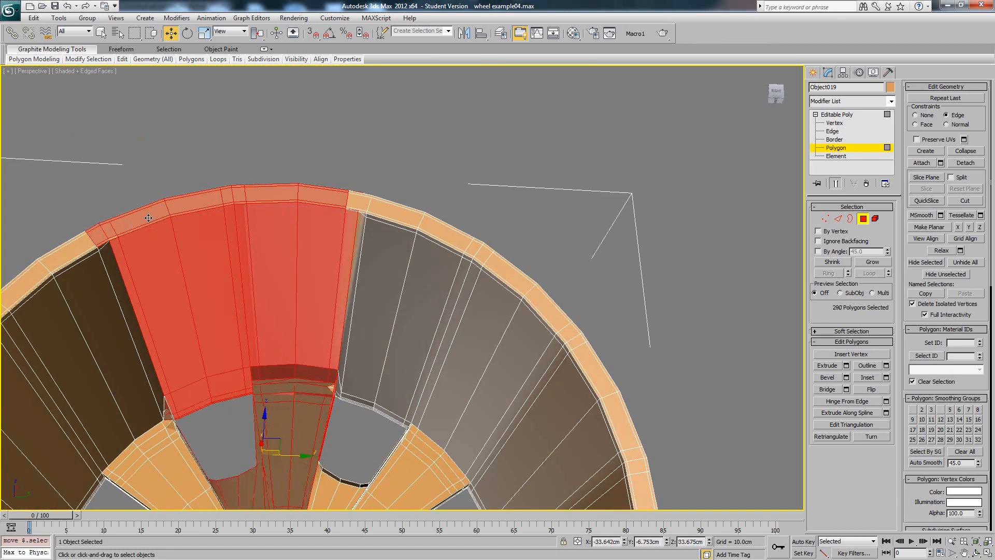
left_click_drag(155, 184, 145, 233)
middle_click_drag(144, 233, 259, 240, "alt")
middle_click_drag(236, 265, 320, 231, "alt")
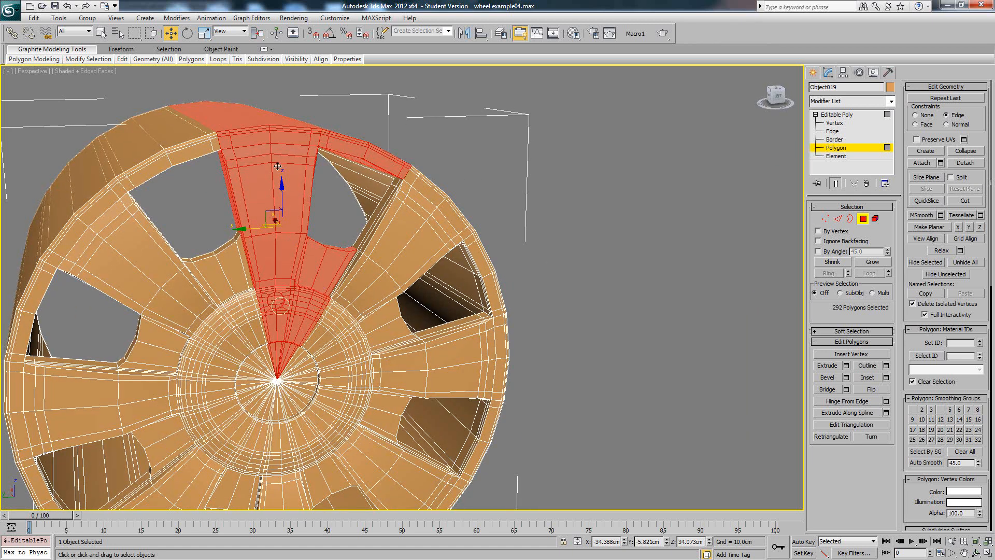
scroll(302, 342, "up", 15)
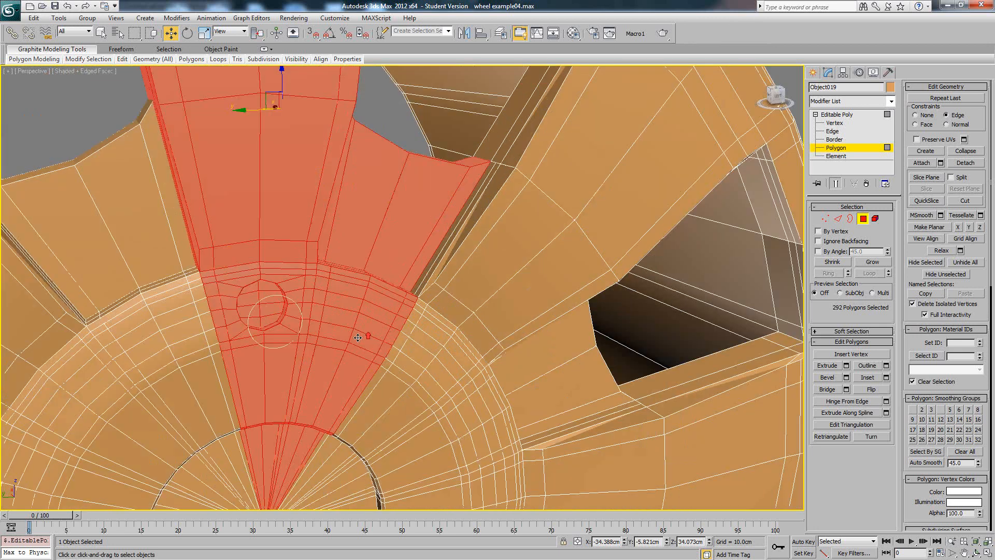
scroll(347, 343, "down", 5)
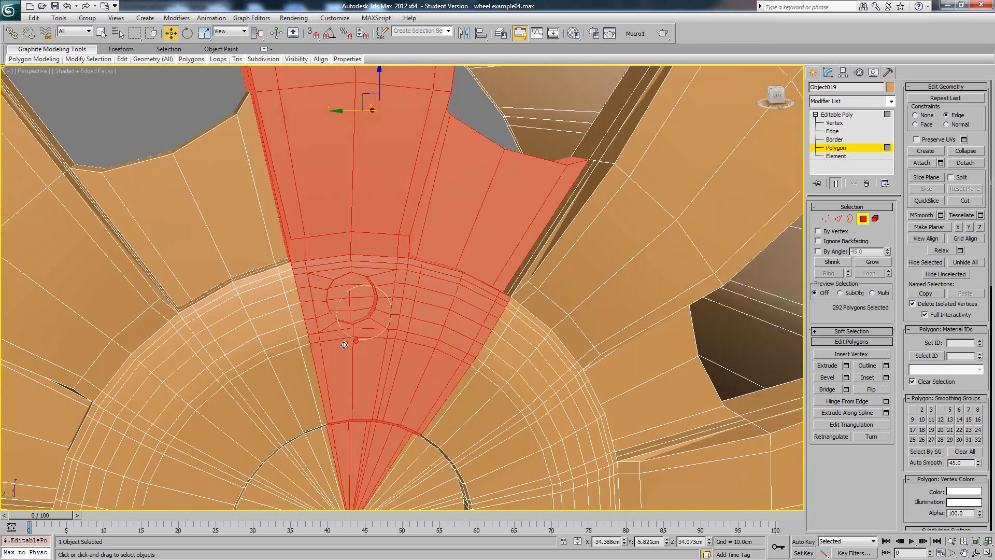
scroll(404, 330, "down", 10)
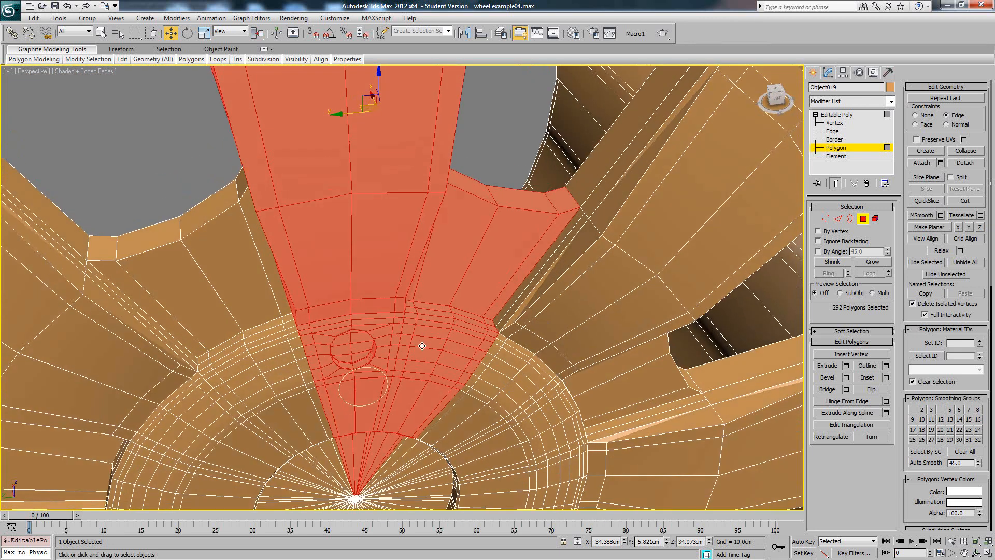
scroll(427, 338, "up", 4)
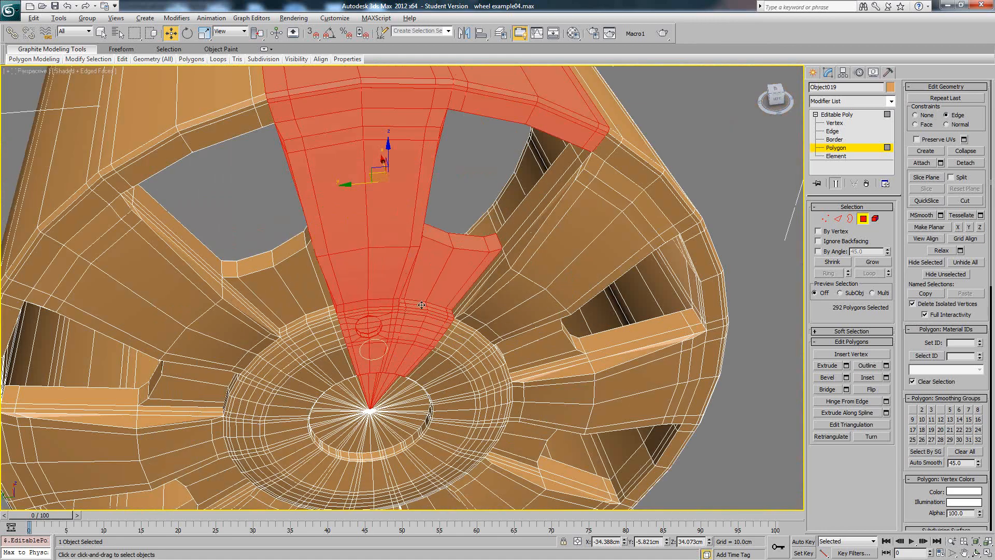
middle_click_drag(421, 305, 419, 300, "alt")
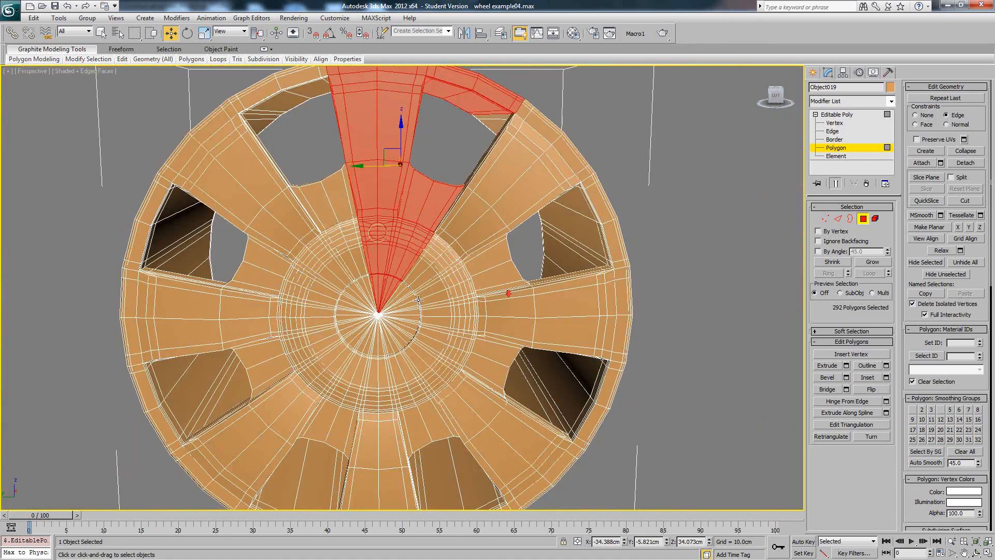
Add the tiny triangular polygons of the segment around the wheel's centre point to the selection
scroll(401, 313, "up", 8)
middle_click_drag(502, 264, 448, 295)
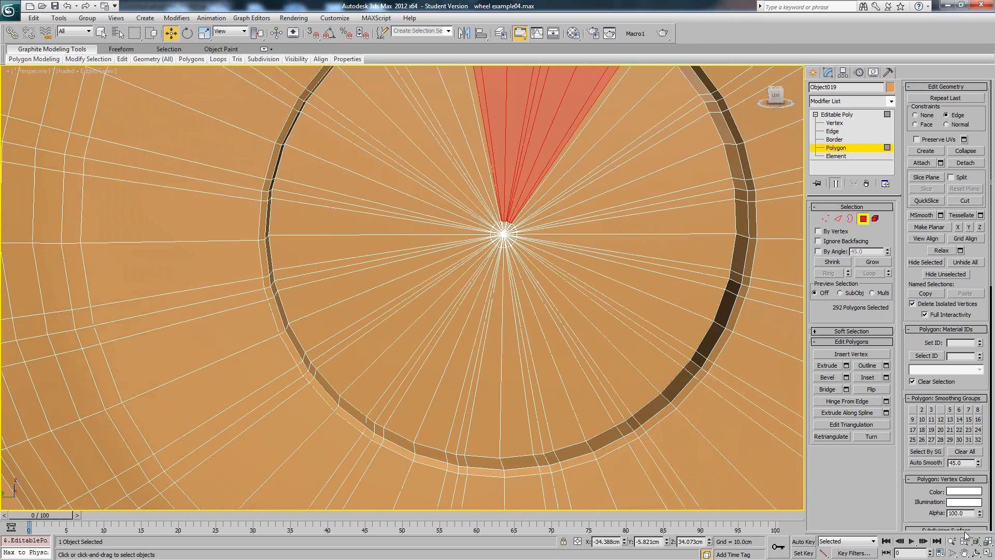
left_click(953, 541)
left_click_drag(645, 267, 647, 241)
right_click(647, 241)
scroll(659, 228, "down", 5)
middle_click_drag(669, 215, 657, 226)
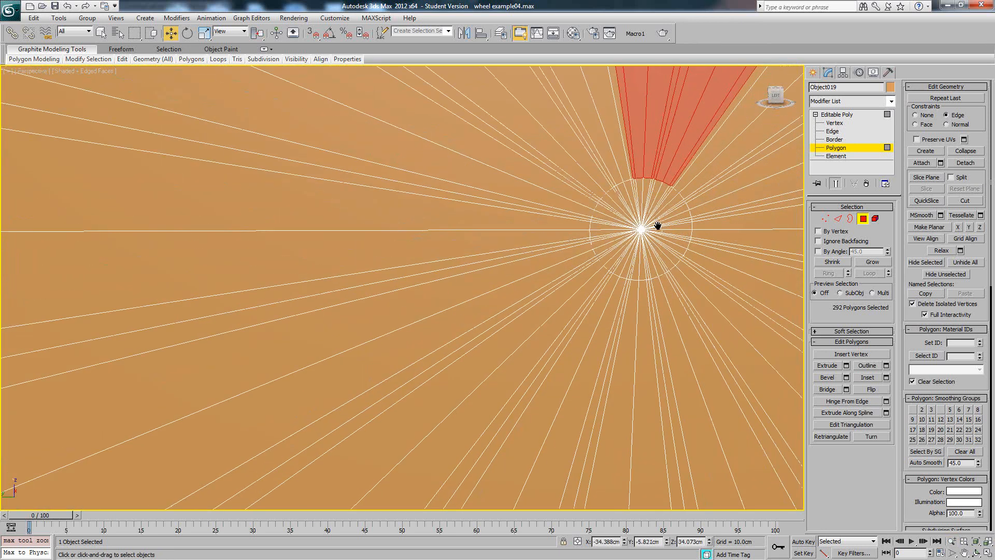
left_click(644, 181, "ctrl")
left_click(650, 182, "ctrl")
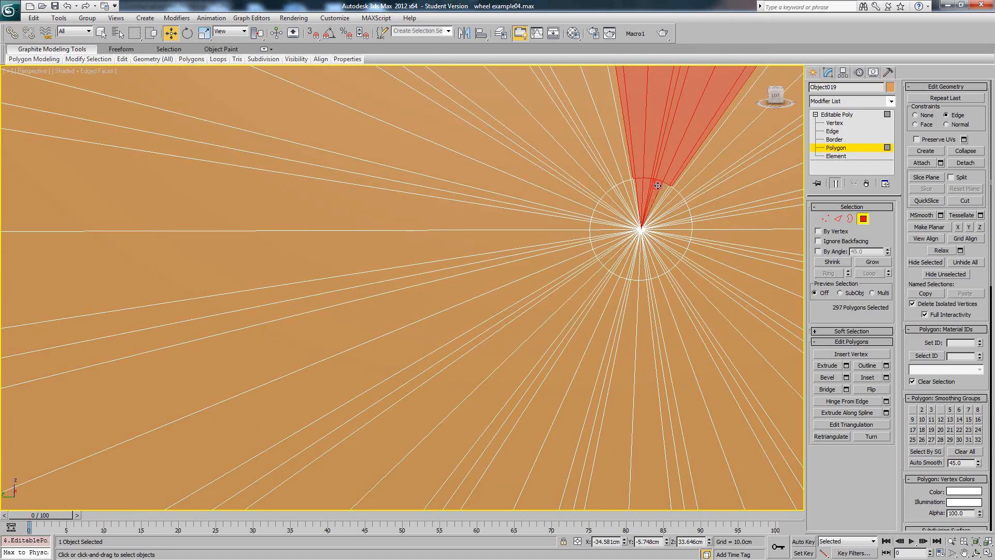
left_click(665, 189, "ctrl")
middle_click_drag(674, 203, 608, 321)
scroll(609, 321, "down", 5)
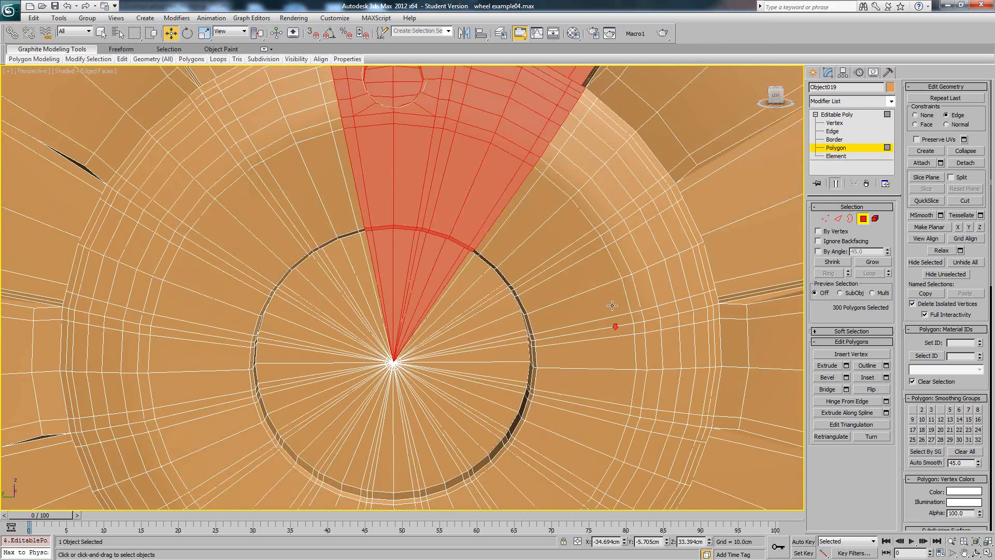
Detach the selected wheel segment as a separate object named wheel_array_part
middle_click_drag(498, 162, 550, 250)
scroll(526, 286, "down", 4)
middle_click_drag(481, 247, 528, 237, "alt")
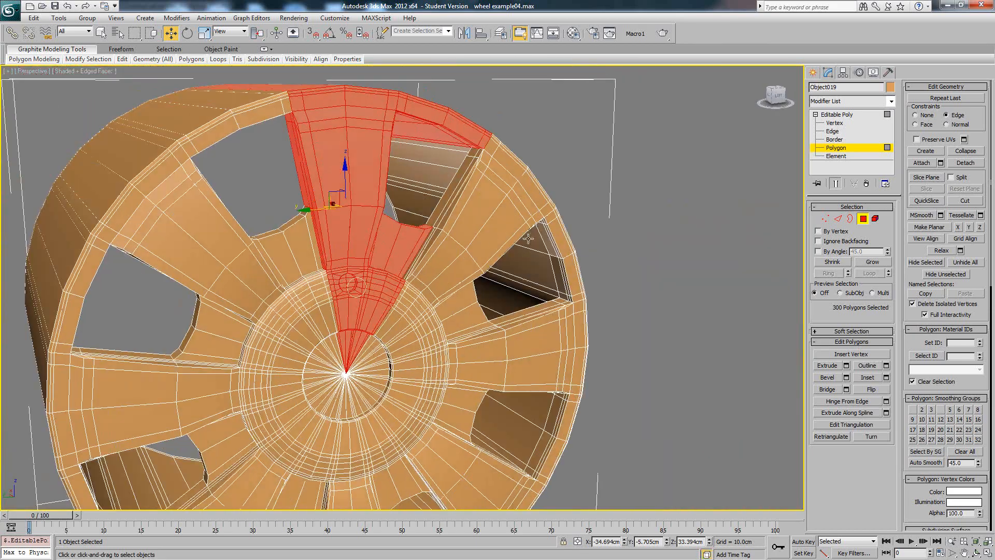
left_click(967, 163)
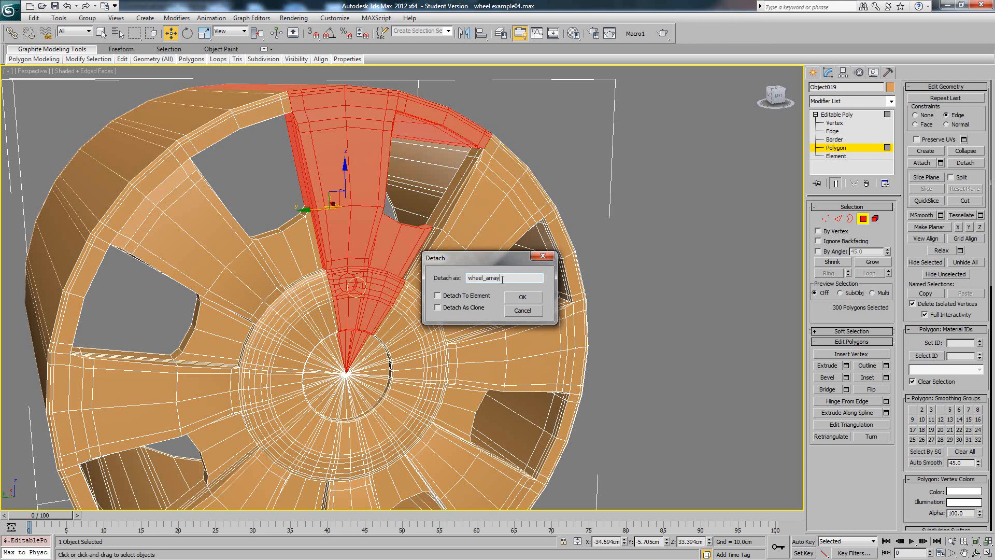
key("Return")
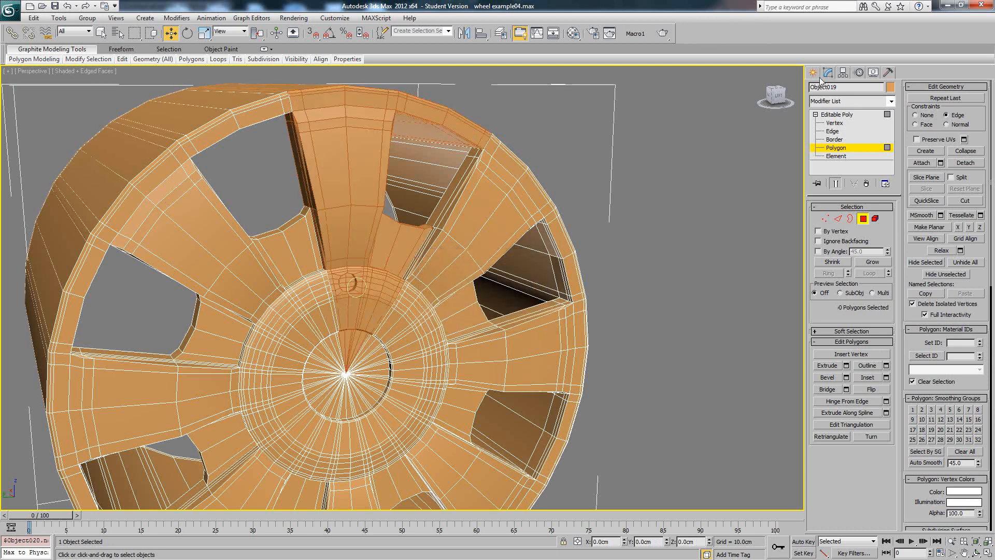
Exit polygon editing, move the remaining wheel aside and select the detached segment
left_click(841, 115)
scroll(448, 216, "down", 3)
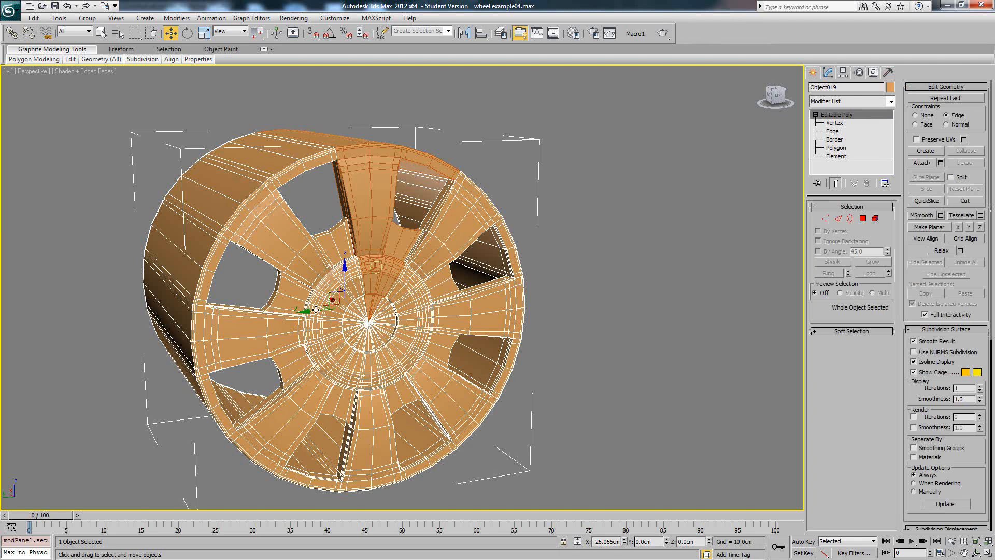
left_click_drag(315, 310, 695, 278)
left_click(381, 177)
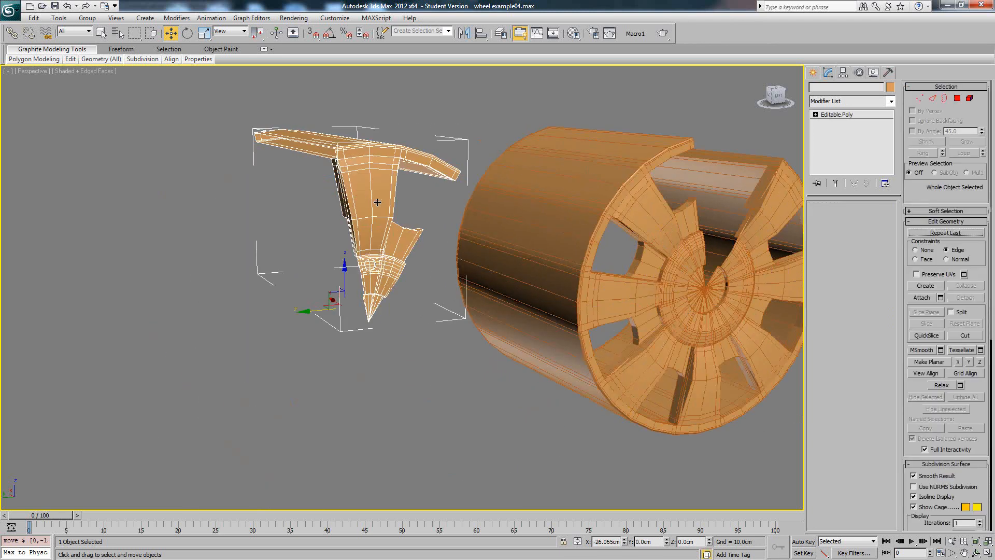
middle_click_drag(381, 178, 351, 176)
Array the segment as 8 instances in a 1D array with 45° incremental rotation about X, previewing it first
left_click(58, 18)
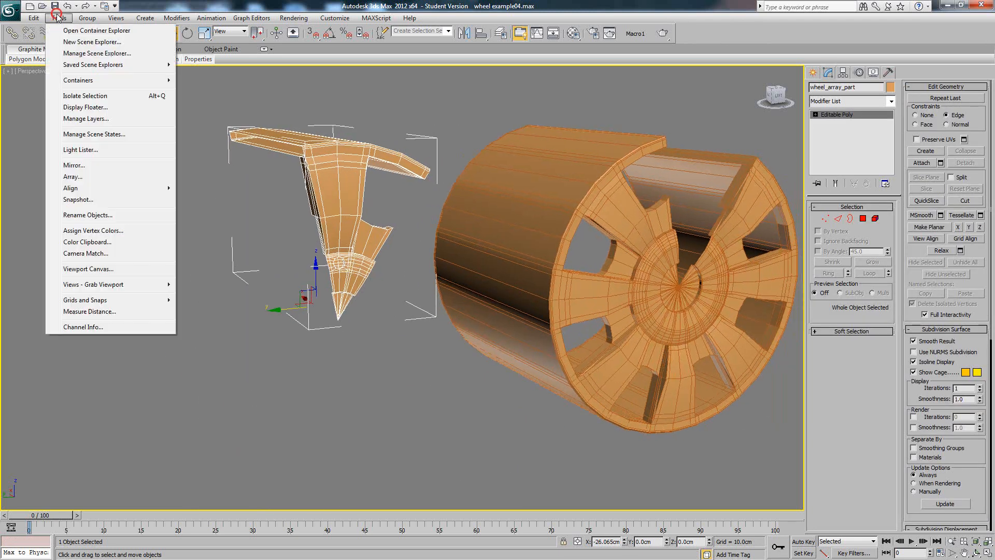
left_click(72, 176)
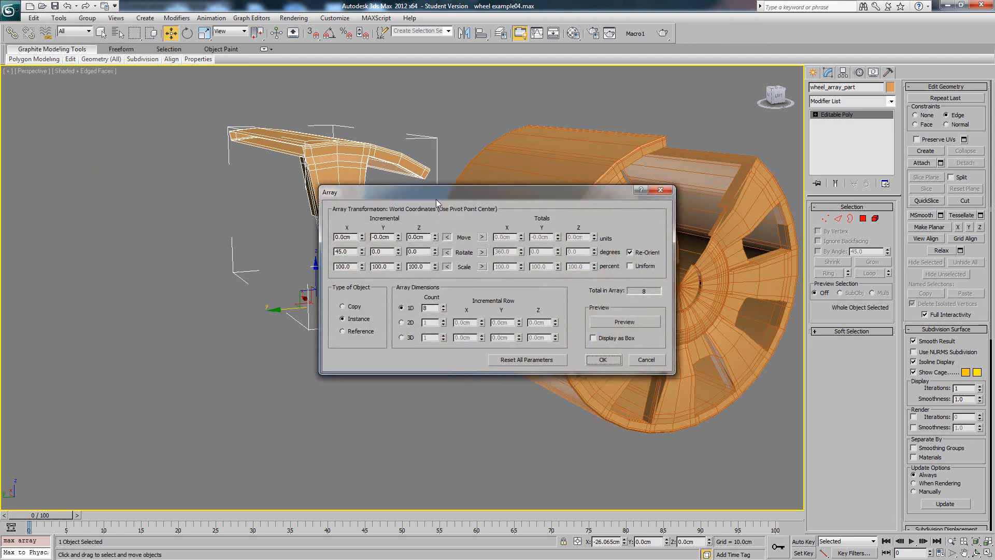
left_click_drag(437, 199, 676, 234)
left_click(865, 356)
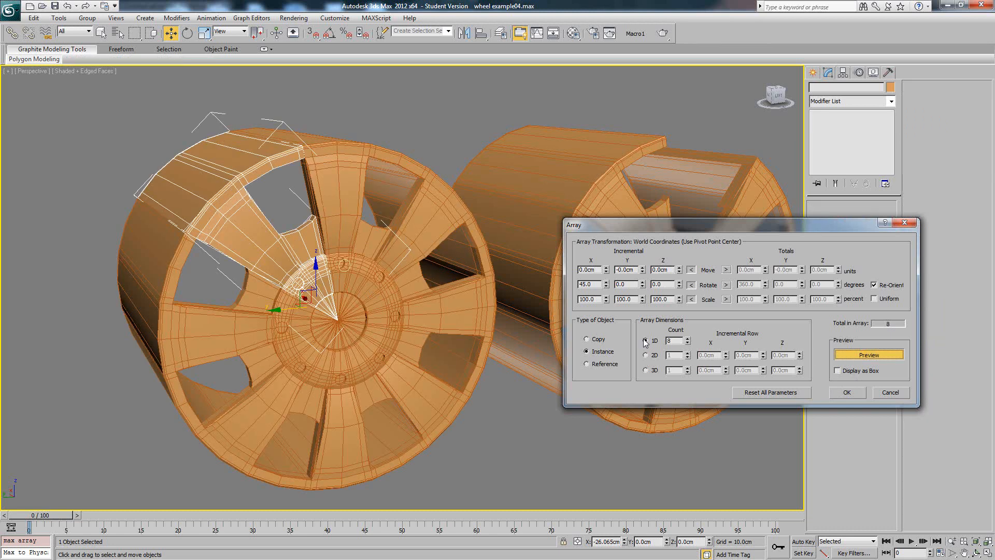
left_click(847, 392)
Turn off the edged faces display, inspect the arrayed wheel and delete the old wheel remainder beside it
key("F4")
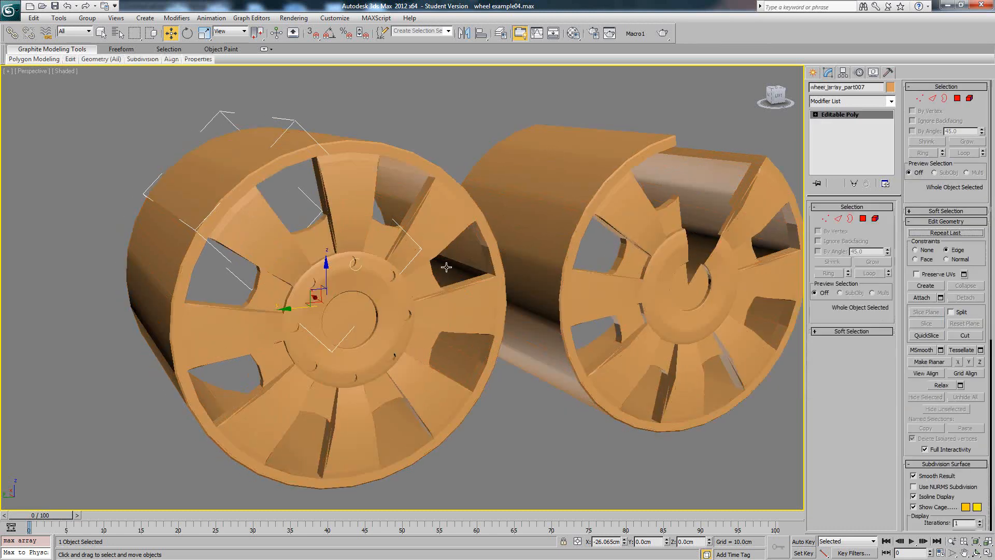
middle_click_drag(450, 268, 434, 256, "alt")
scroll(434, 257, "down", 4)
left_click(617, 281)
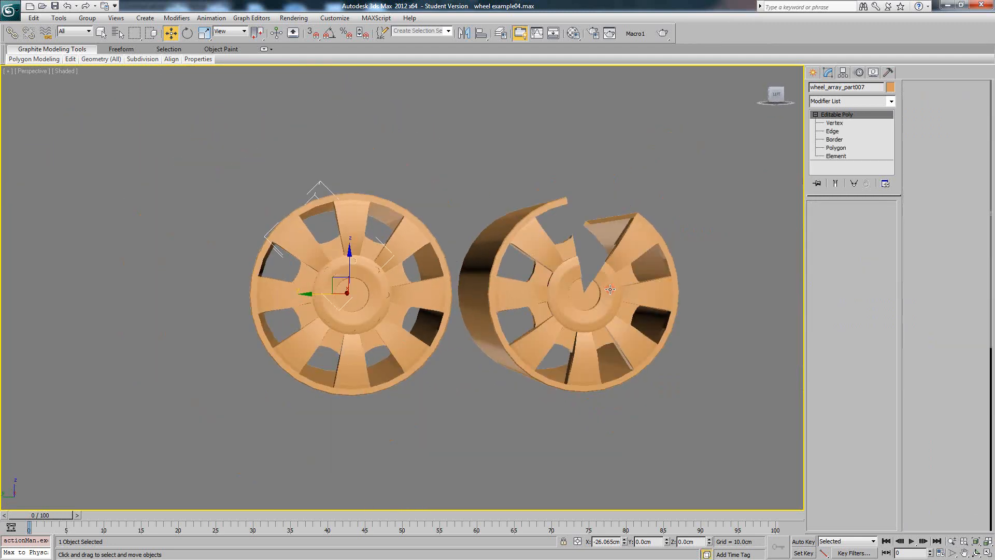
key("Delete")
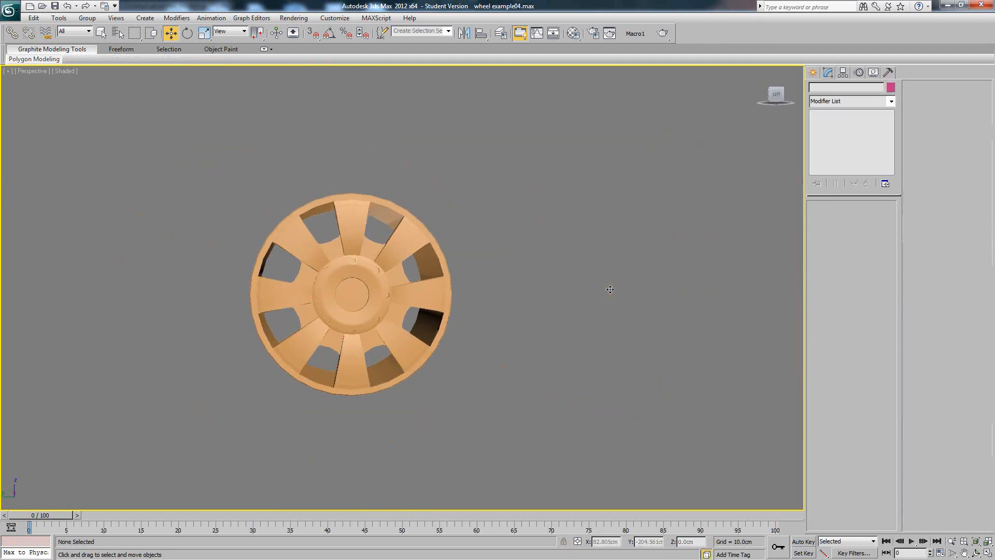
Select all the arrayed segments of the wheel together
left_click(371, 253)
left_click_drag(464, 399, 463, 398)
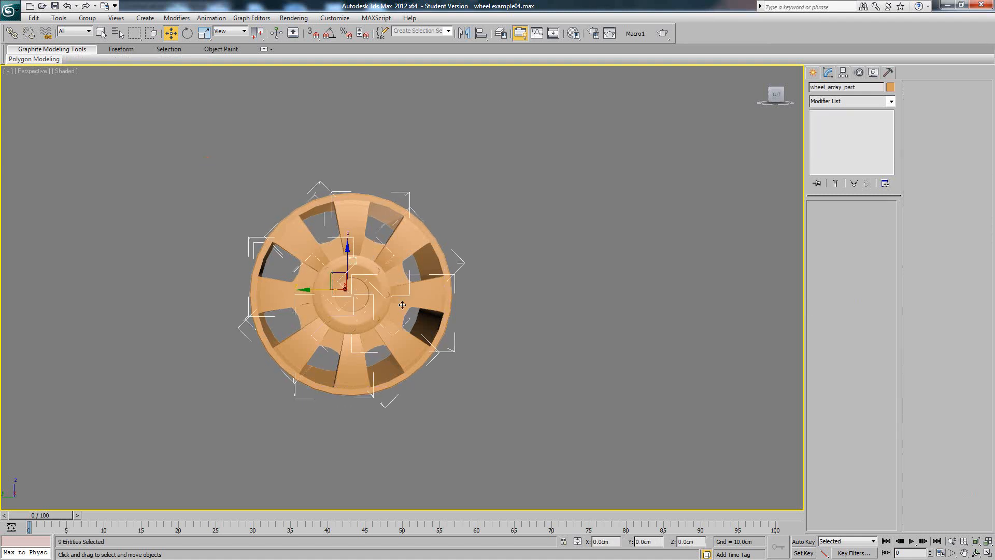
Convert all the selected wheel segments and the leftover bolt-hole shape to Editable Poly
right_click(378, 277)
mouse_move(420, 371)
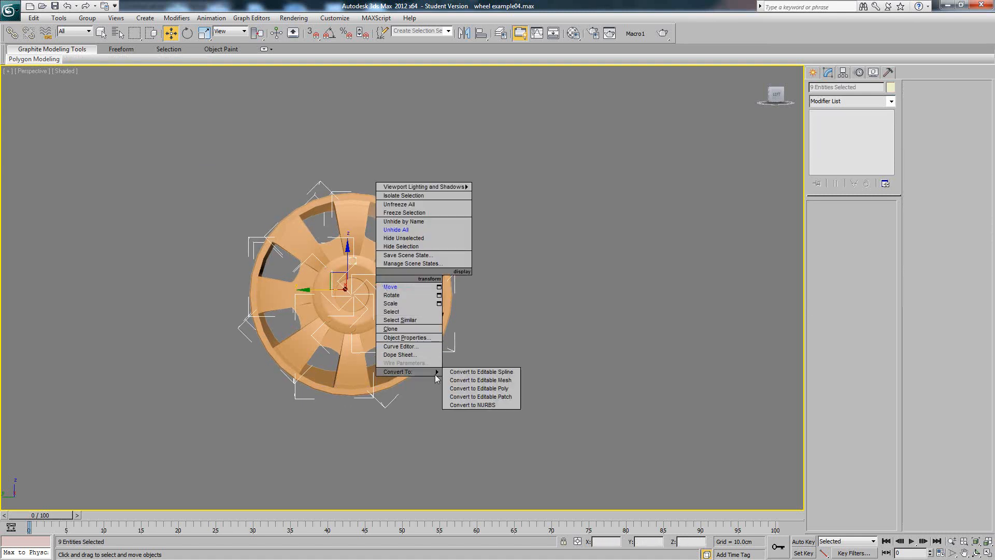
left_click(470, 389)
Delete the leftover disc object sitting in the uppermost bolt hole of the wheel hub
middle_click_drag(379, 280, 433, 318)
scroll(433, 318, "up", 5)
left_click(695, 265)
left_click(409, 314)
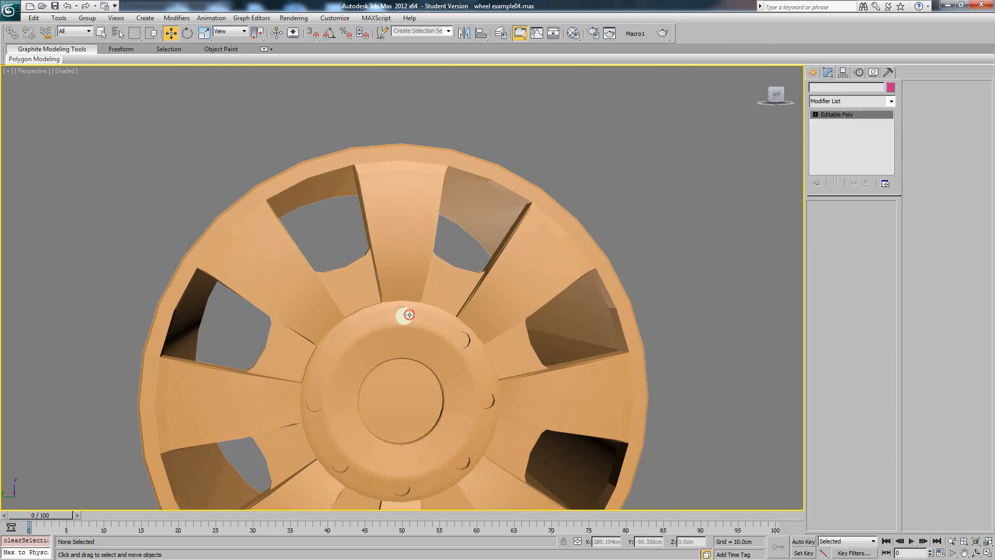
key("Delete")
scroll(409, 246, "down", 3)
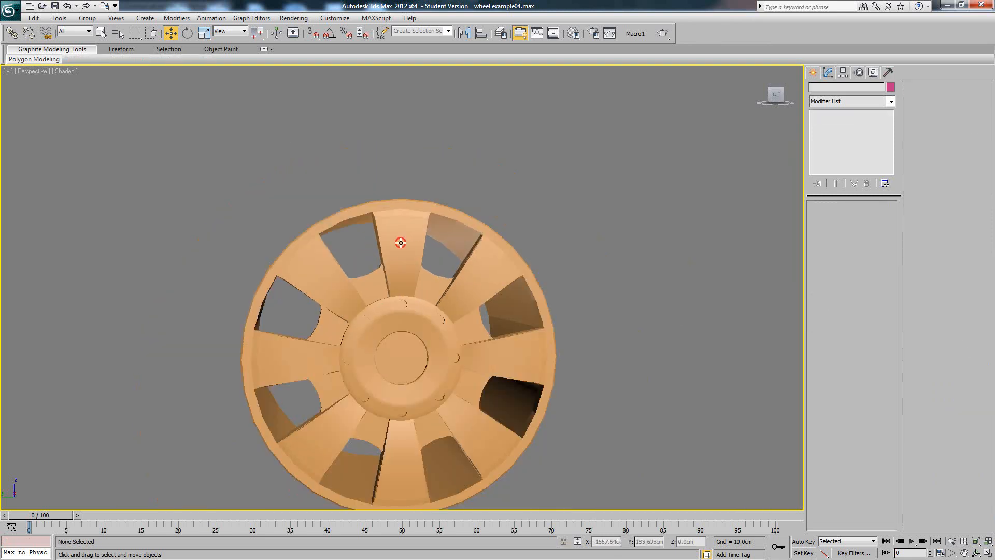
Attach wheel_array_part001 through wheel_array_part007 to the upper wheel segment using the attach list
left_click(400, 240)
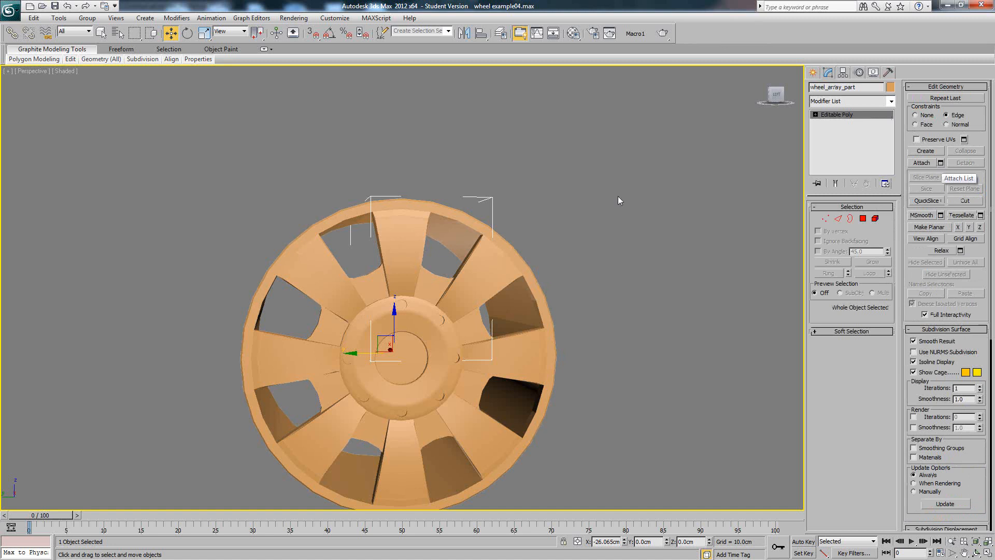
scroll(363, 280, "down", 5)
scroll(358, 282, "up", 5)
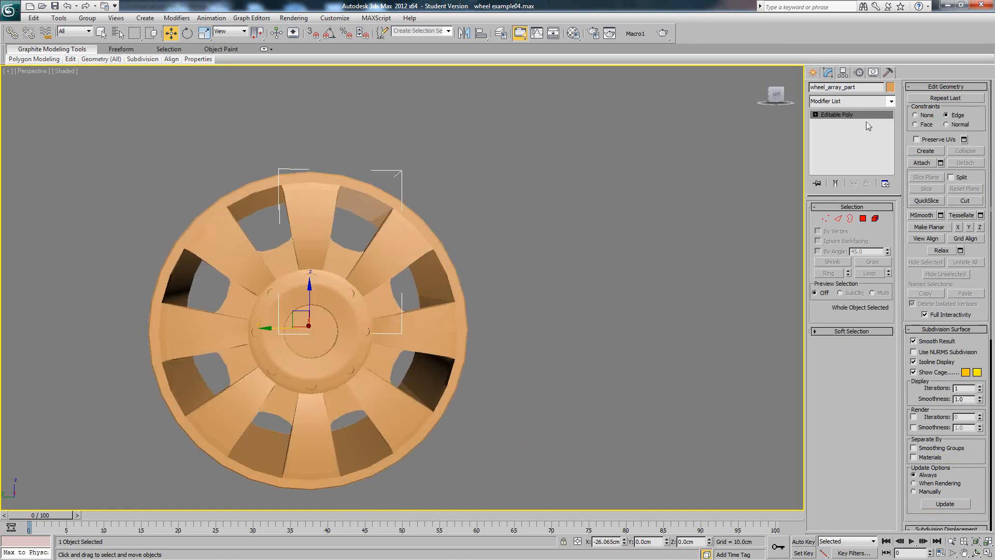
left_click(941, 163)
left_click(148, 123)
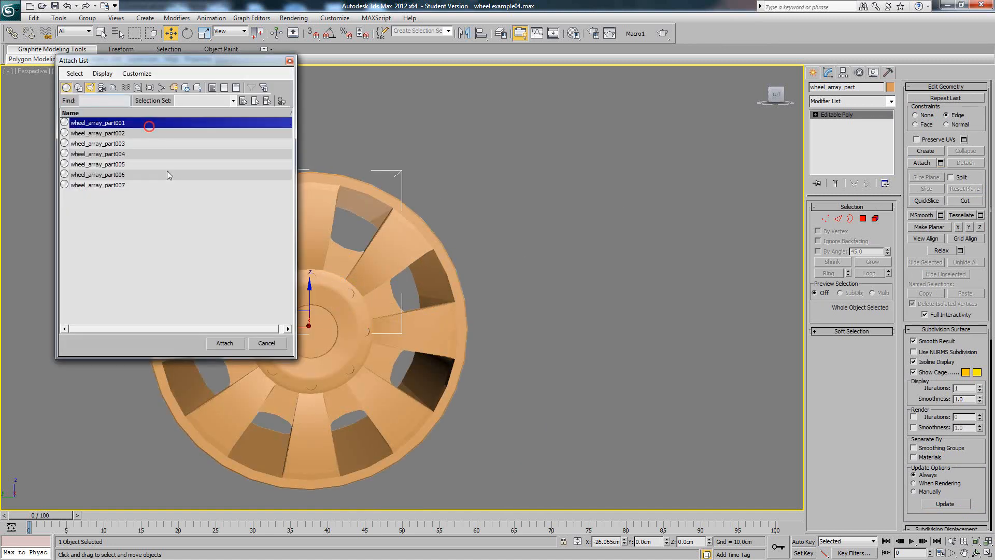
key("ctrl+a")
left_click(223, 343)
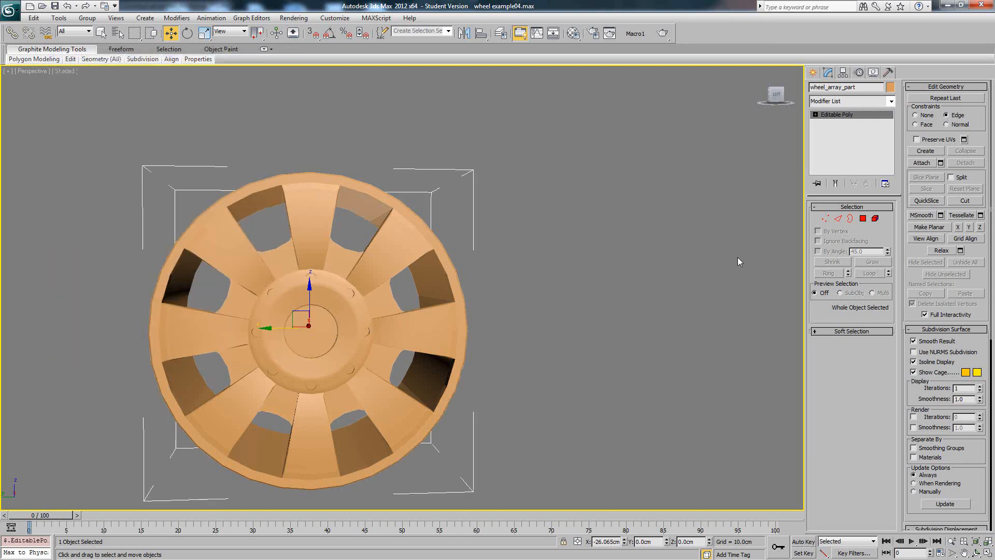
Weld all vertices of the combined wheel with a weld threshold of 0.1 cm
left_click(826, 218)
key("ctrl+a")
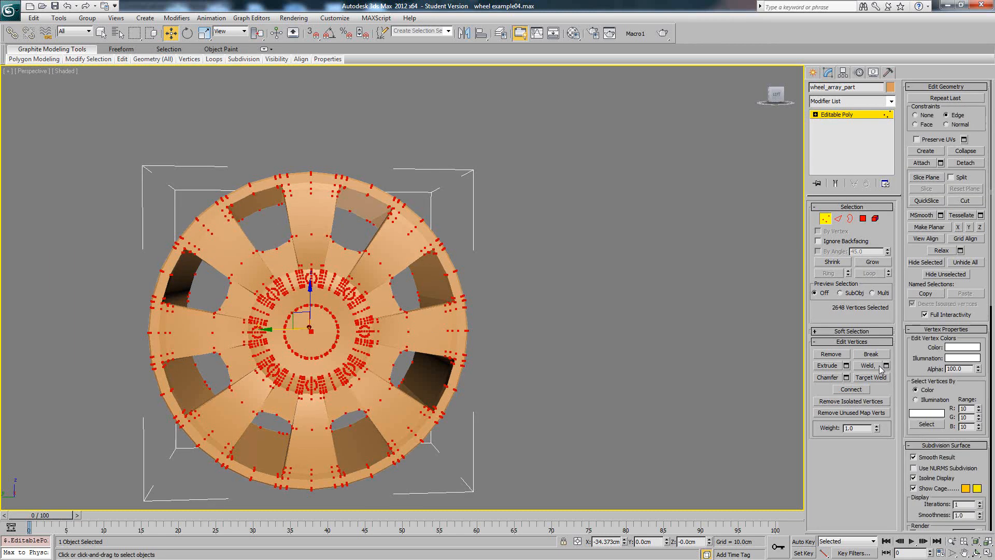
left_click(885, 366)
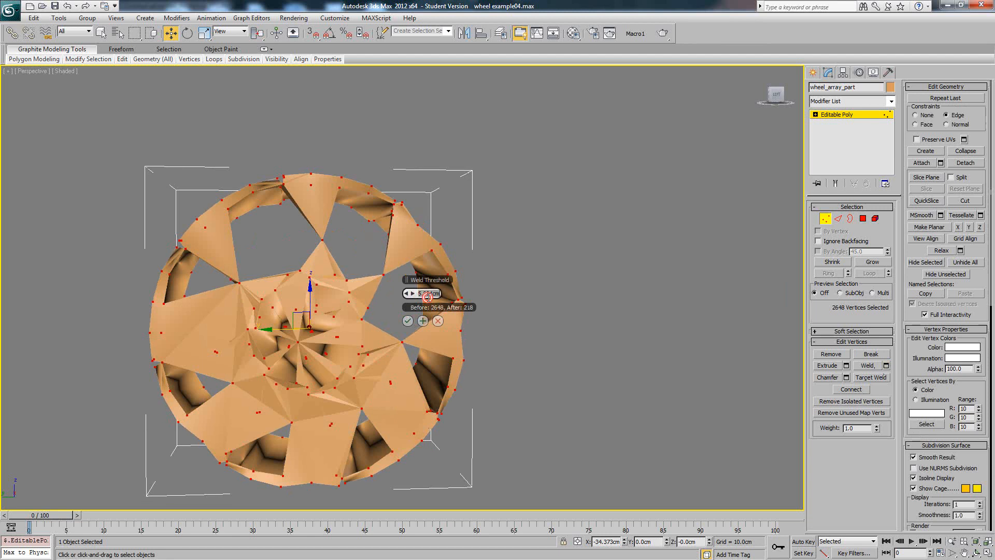
left_click(429, 296)
type("0.1")
key("Return")
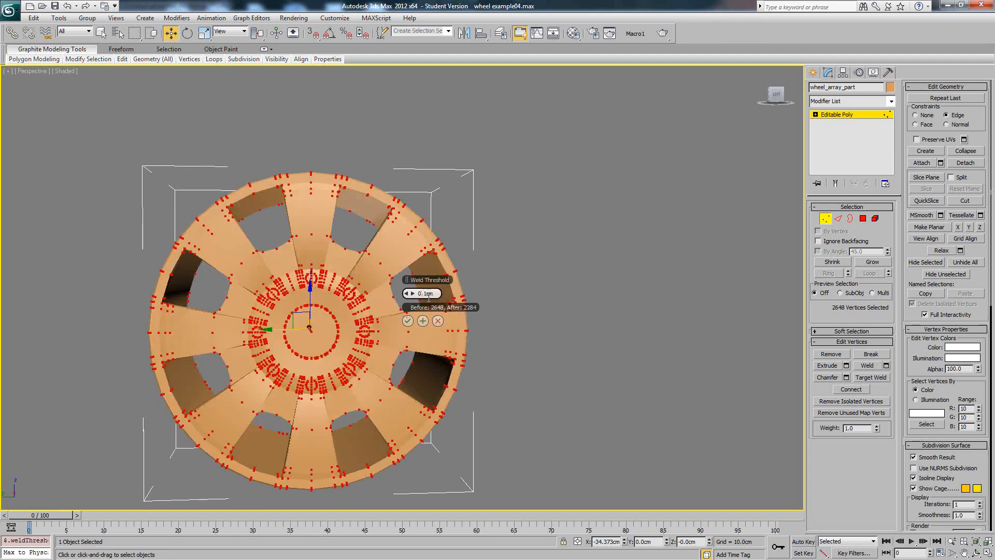
left_click(408, 320)
left_click(551, 317)
Check the welded seams, exit vertex editing and apply a TurboSmooth modifier to the wheel
scroll(249, 289, "up", 6)
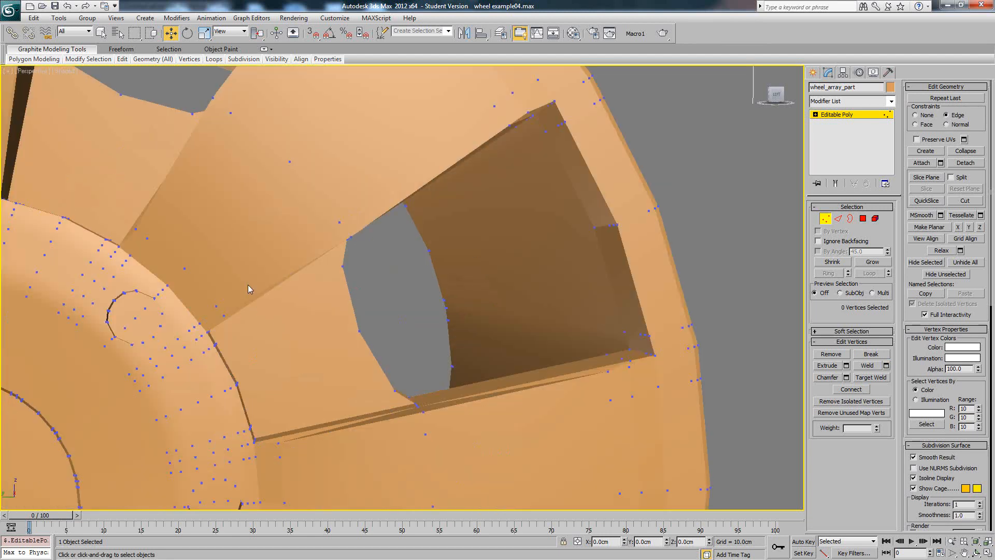
scroll(249, 289, "down", 4)
scroll(444, 262, "down", 3)
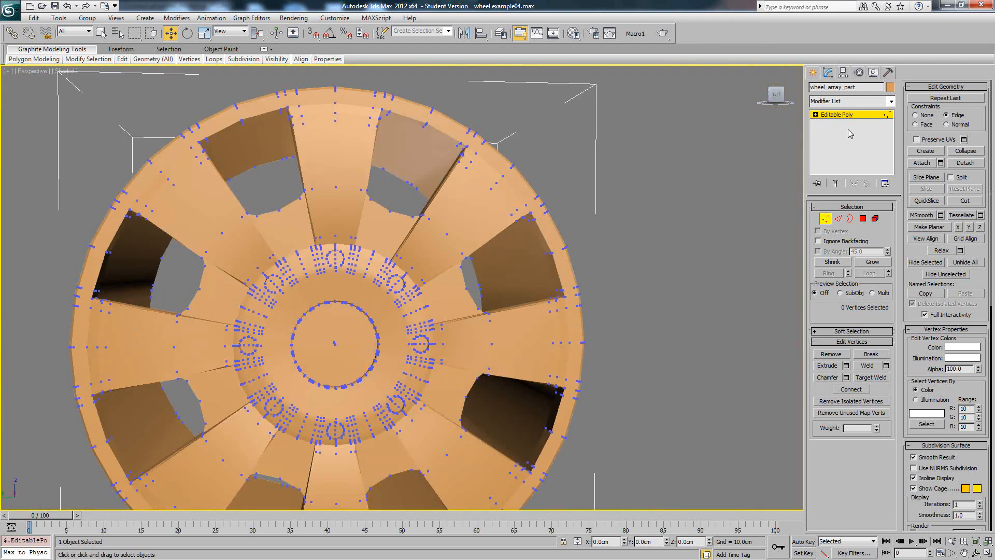
left_click(840, 114)
left_click(890, 101)
scroll(850, 363, "down", 10)
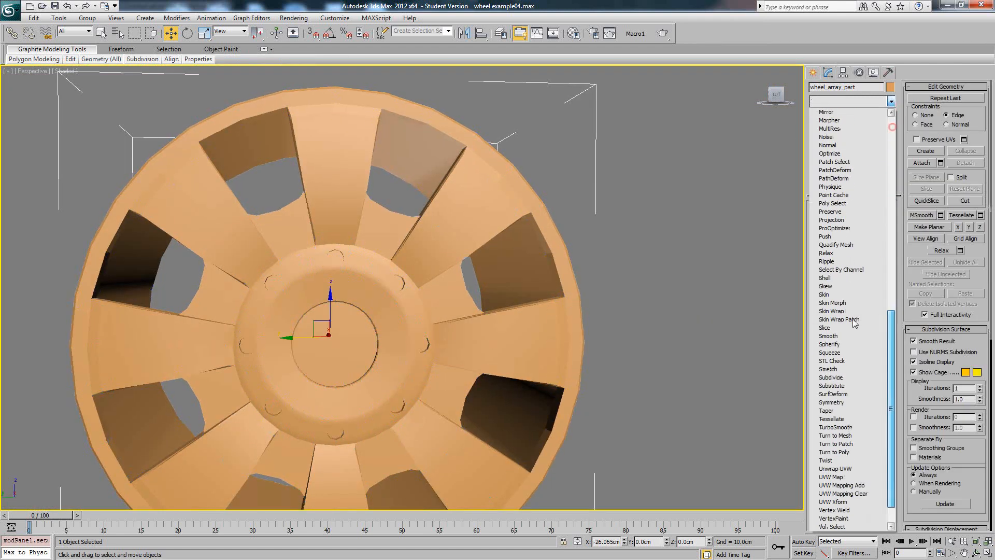
left_click(845, 427)
Turn on the edged faces display and examine the smoothed mesh around the hub centre
mouse_move(521, 292)
middle_mouse_down("alt")
mouse_move(572, 295)
mouse_move(527, 253)
mouse_move(422, 278)
mouse_move(536, 290)
mouse_move(489, 305)
middle_mouse_up("alt")
scroll(499, 291, "up", 5)
key("F4")
scroll(512, 307, "up", 3)
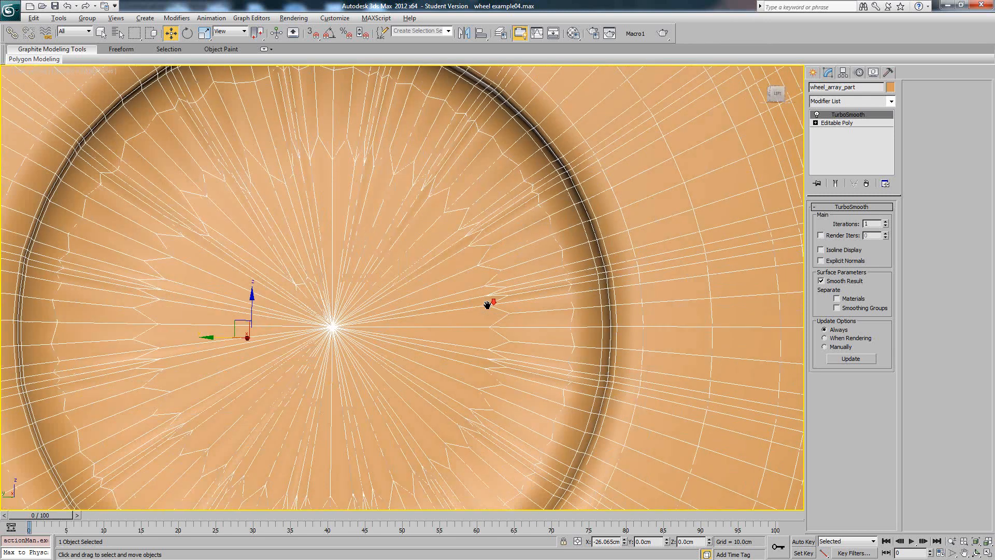
scroll(491, 305, "down", 5)
middle_click_drag(422, 295, 467, 288)
scroll(467, 289, "up", 3)
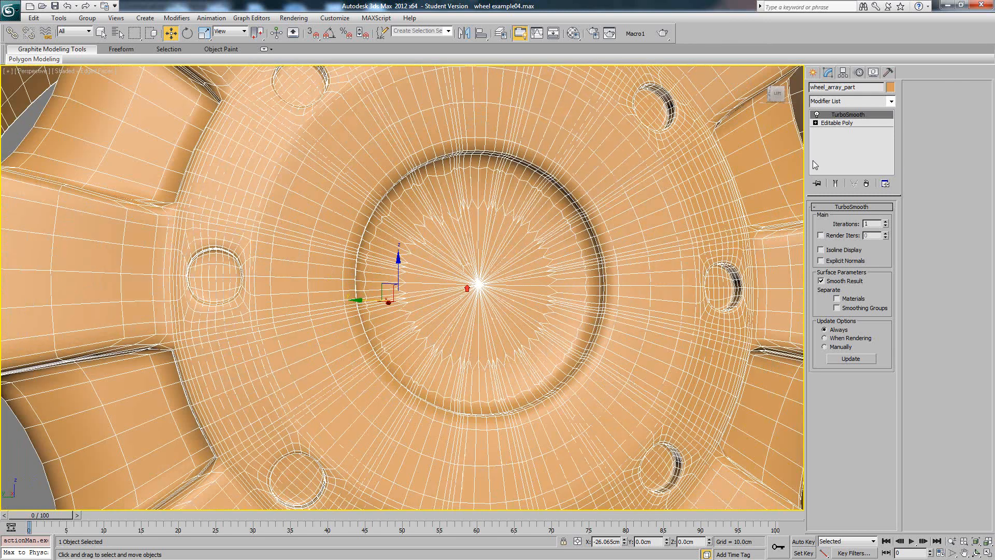
Return to the Editable Poly's vertices in wireframe display and remove the two stray vertices beside the hub centre
left_click(837, 124)
key("1")
key("F3")
scroll(518, 290, "up", 5)
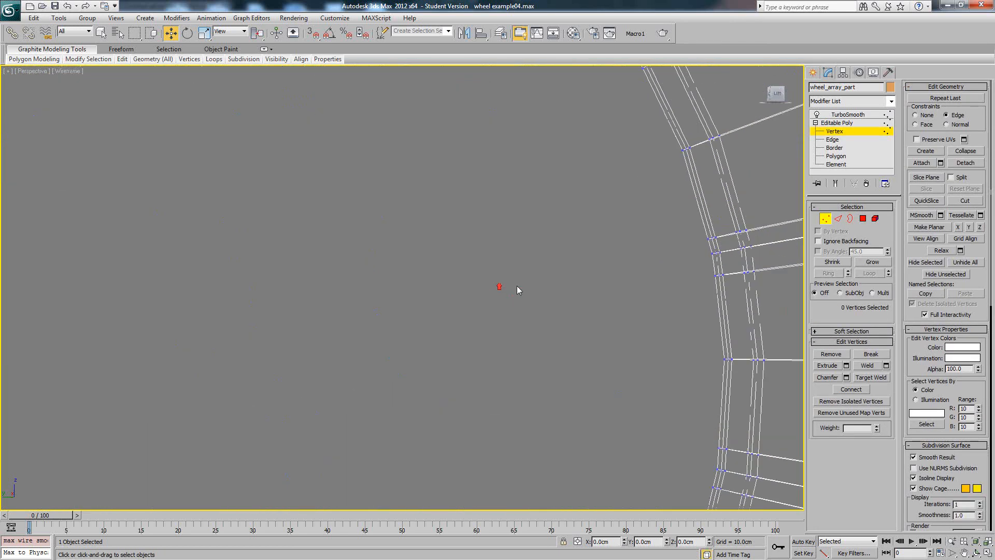
scroll(519, 290, "down", 3)
middle_click_drag(543, 267, 529, 272, "alt")
scroll(529, 273, "down", 3)
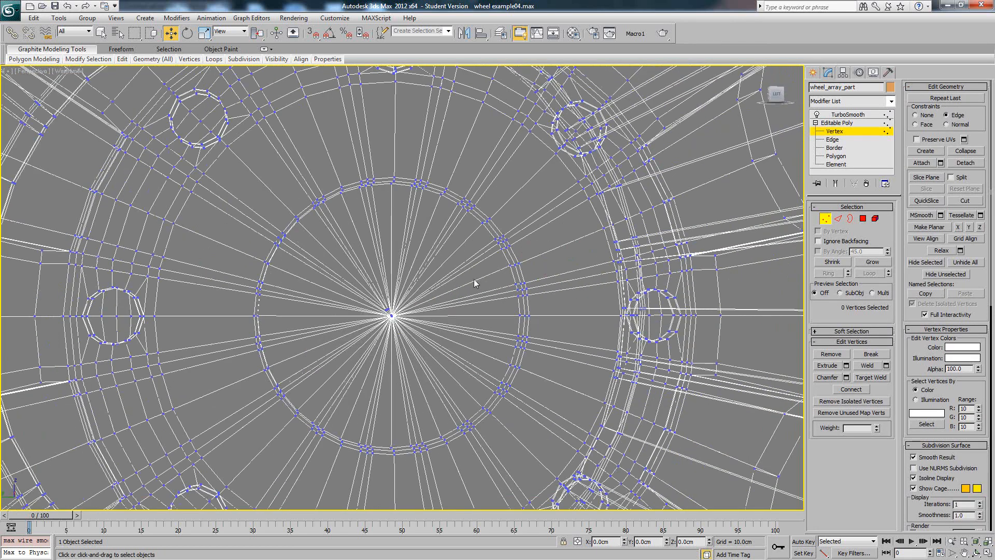
scroll(382, 295, "up", 4)
left_click_drag(352, 320, 372, 336)
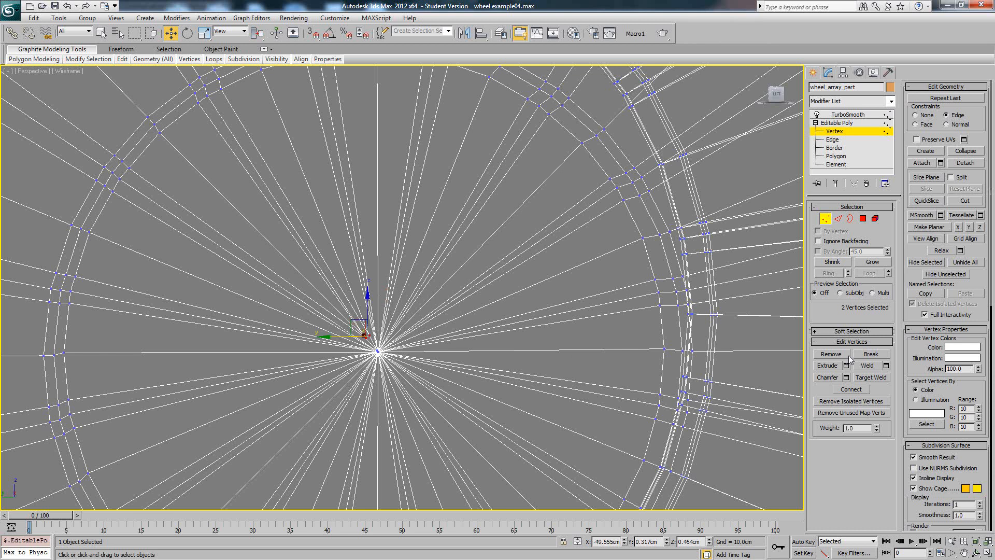
left_click(832, 354)
Remove the remaining vertex at the hub centre and select the edge loop bordering the central opening
scroll(382, 284, "down", 3)
left_click_drag(395, 280, 408, 277)
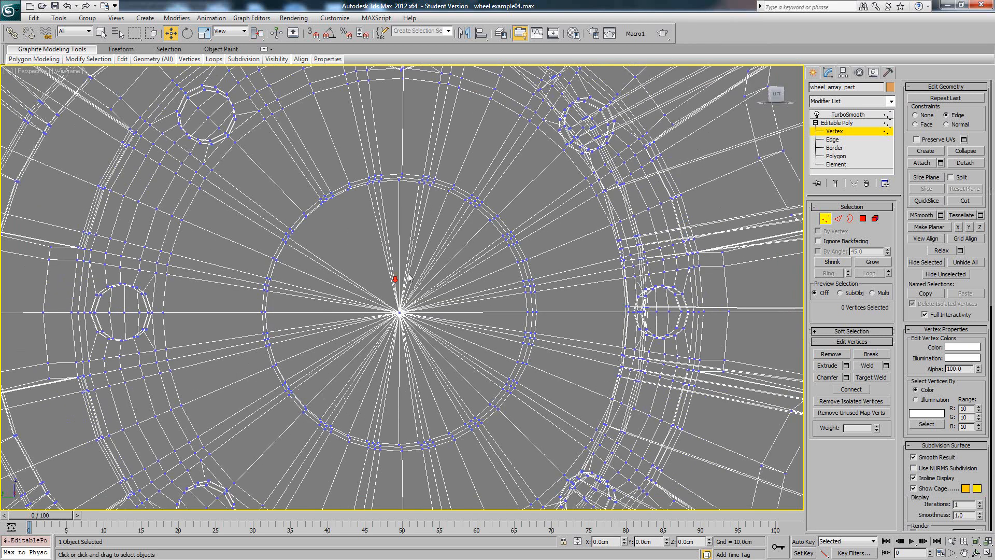
left_click_drag(356, 260, 443, 346)
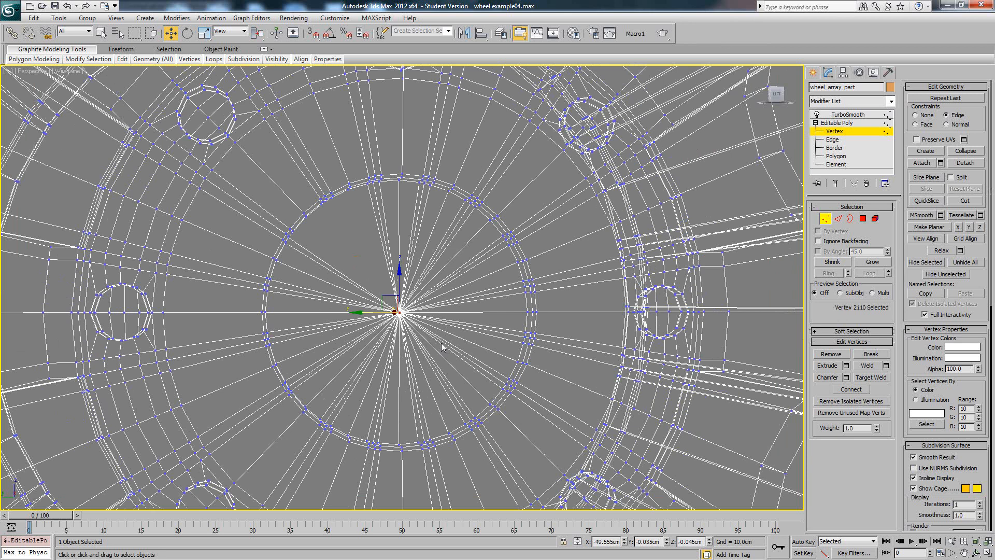
key("BackSpace")
left_click(838, 219)
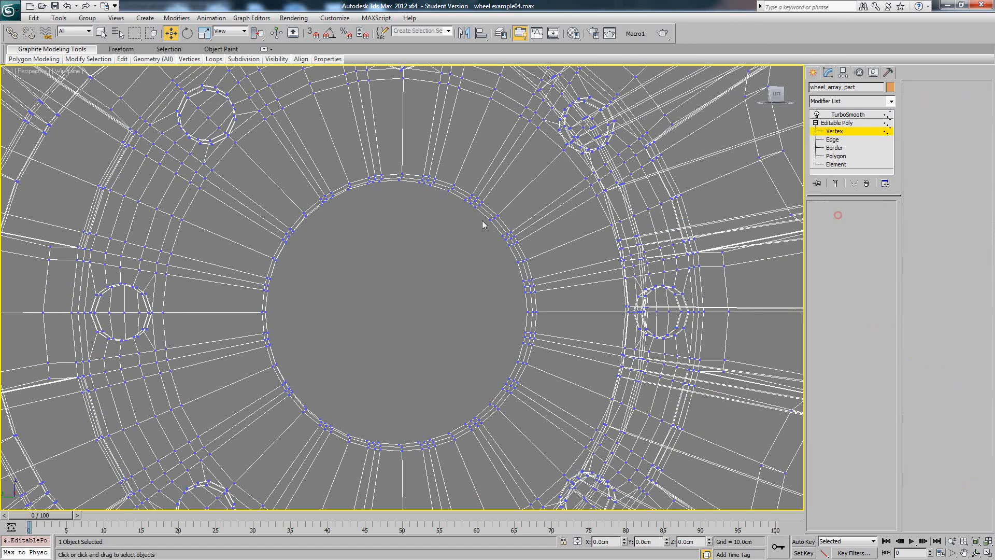
double_click(456, 197)
Try to scale the central opening's border loop uniformly from different view angles, undoing each attempt
key("r")
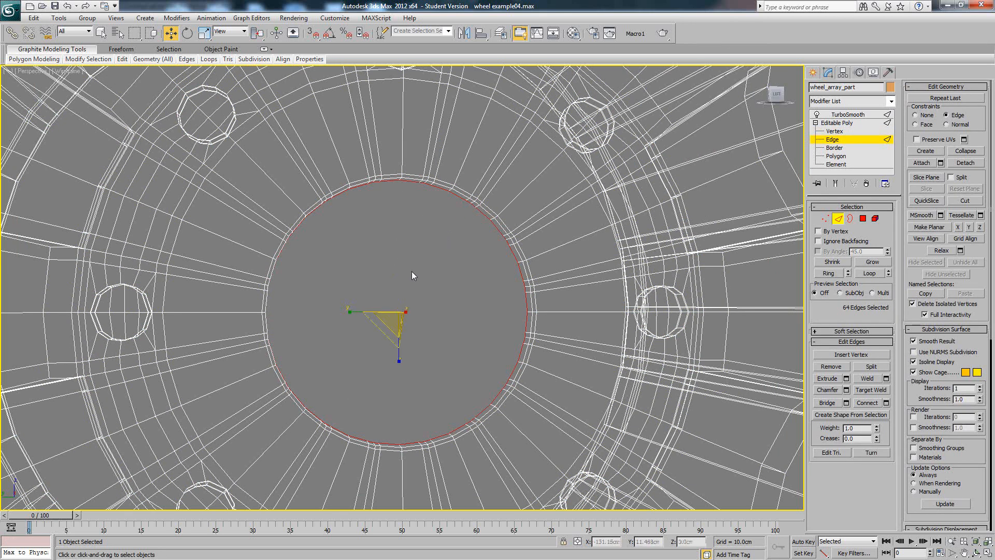
left_click_drag(405, 290, 406, 234)
key("ctrl+z")
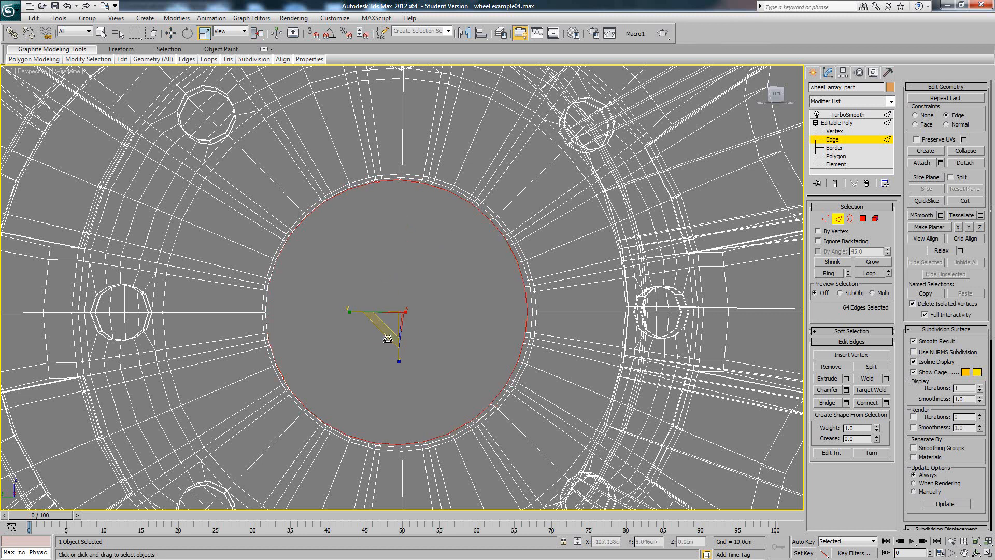
left_click_drag(391, 321, 388, 335)
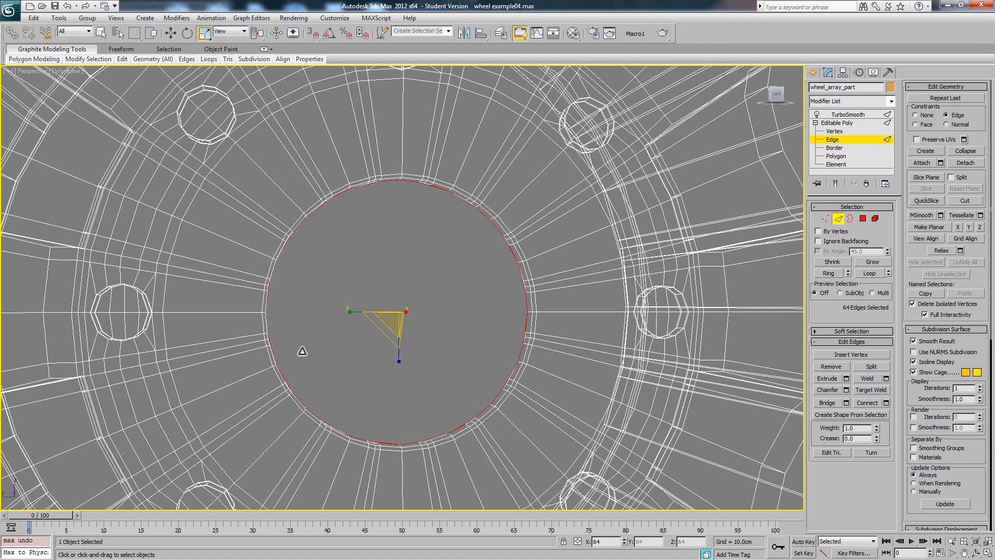
mouse_move(406, 296)
middle_mouse_down("alt")
mouse_move(383, 307)
mouse_move(411, 296)
middle_mouse_up("alt")
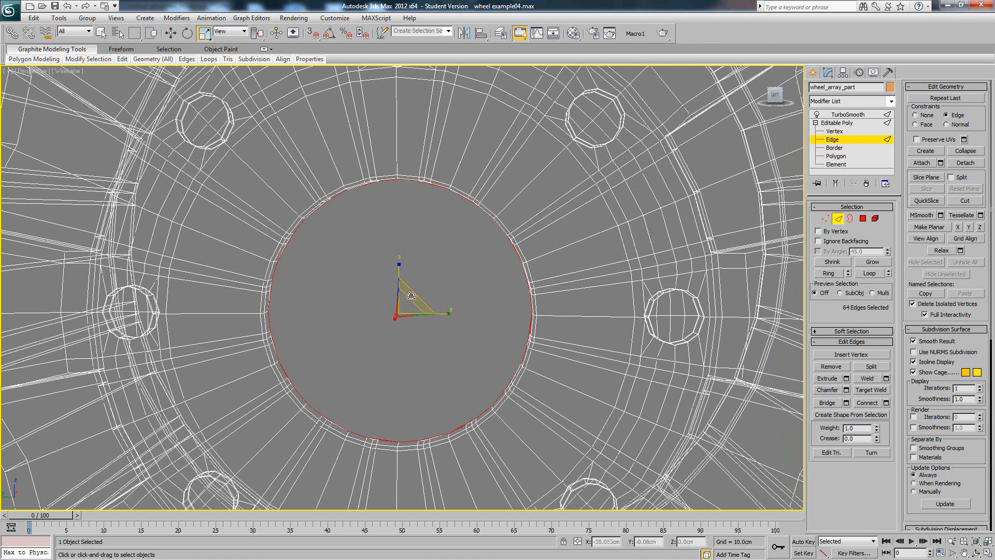
left_click_drag(411, 295, 374, 336)
key("ctrl+z")
key("ctrl+z")
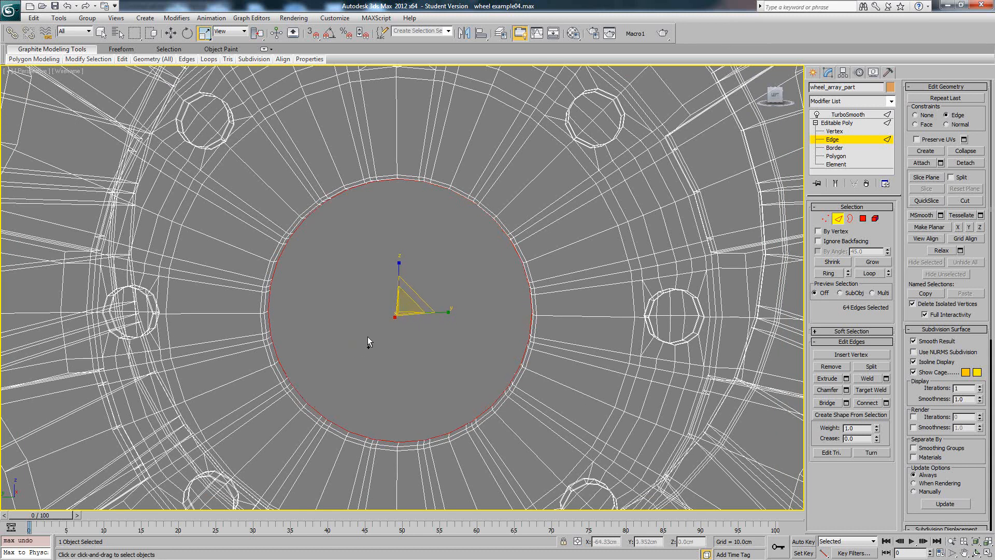
mouse_move(395, 290)
middle_mouse_down("alt")
mouse_move(398, 279)
mouse_move(394, 298)
middle_mouse_up("alt")
middle_click_drag(393, 185, 378, 188, "alt")
Reselect the opening's border loop, choose the View coordinate system, try scaling it uniformly again and undo the change
double_click(355, 188)
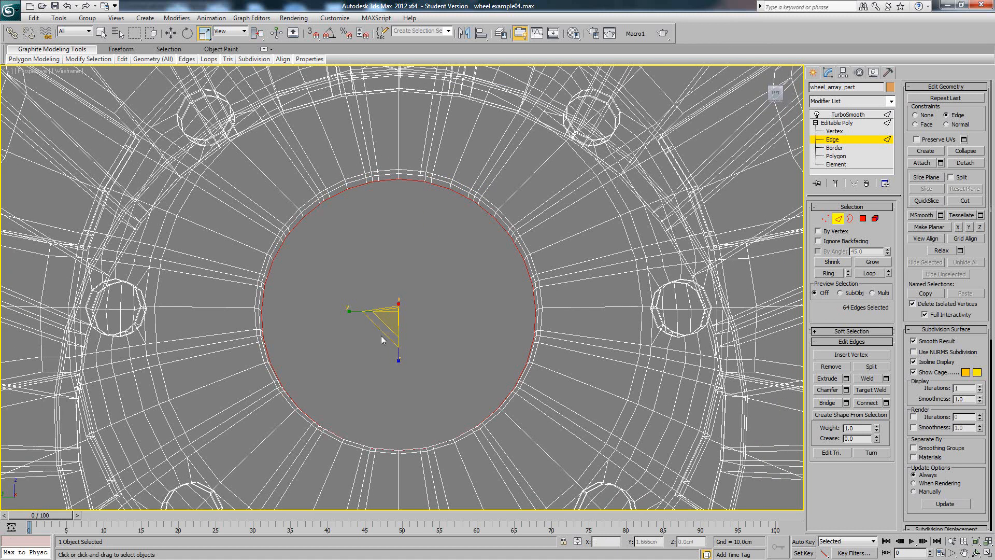
left_click(231, 32)
left_click(234, 41)
middle_click_drag(403, 322, 404, 327, "alt")
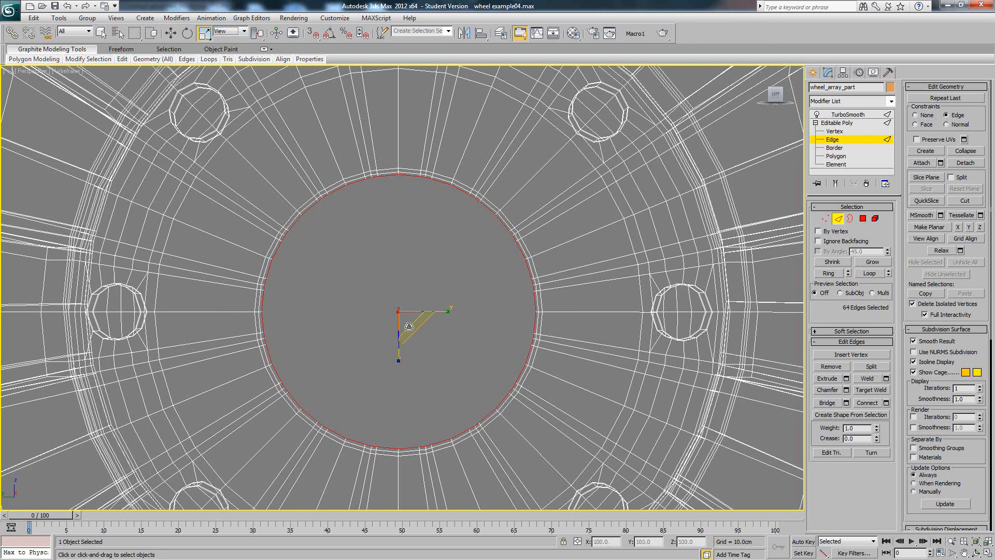
left_click_drag(411, 326, 417, 351)
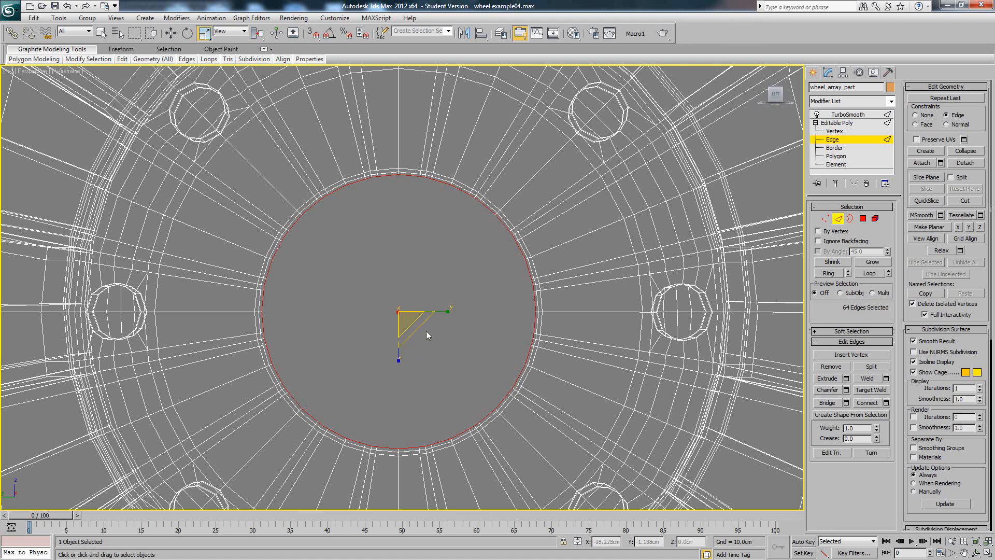
middle_click_drag(426, 335, 415, 328, "alt")
key("ctrl+z")
Return to shaded display, select the front edge loop of the central opening and try to move it along X
key("F3")
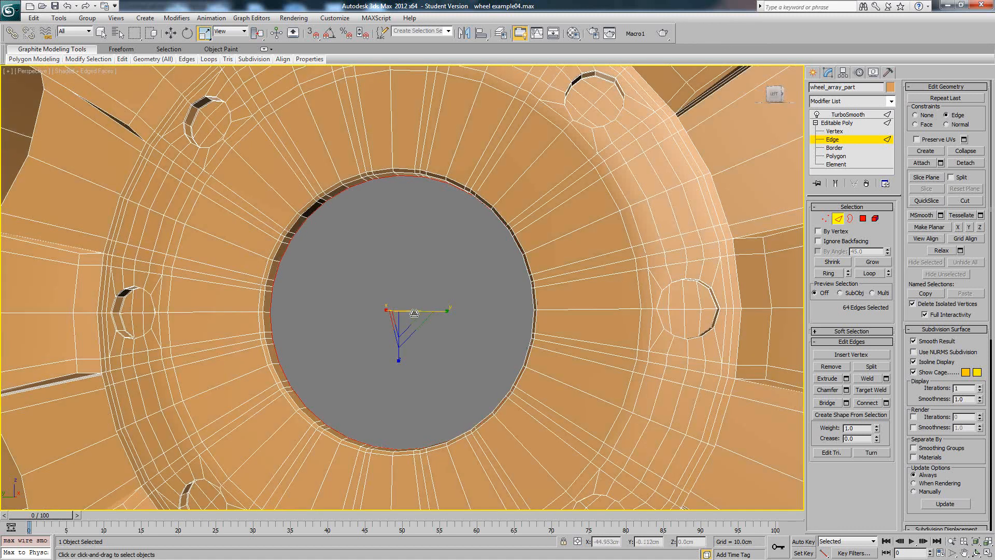
left_click(410, 309)
middle_click_drag(369, 298, 422, 260, "alt")
scroll(389, 270, "up", 4)
left_click(200, 197)
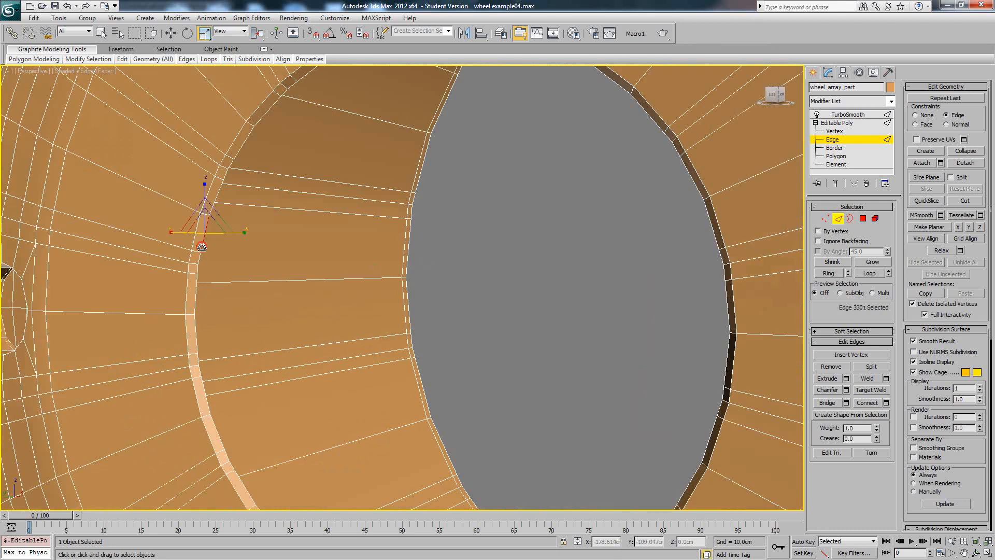
double_click(205, 221)
right_click(296, 222)
left_click(303, 230)
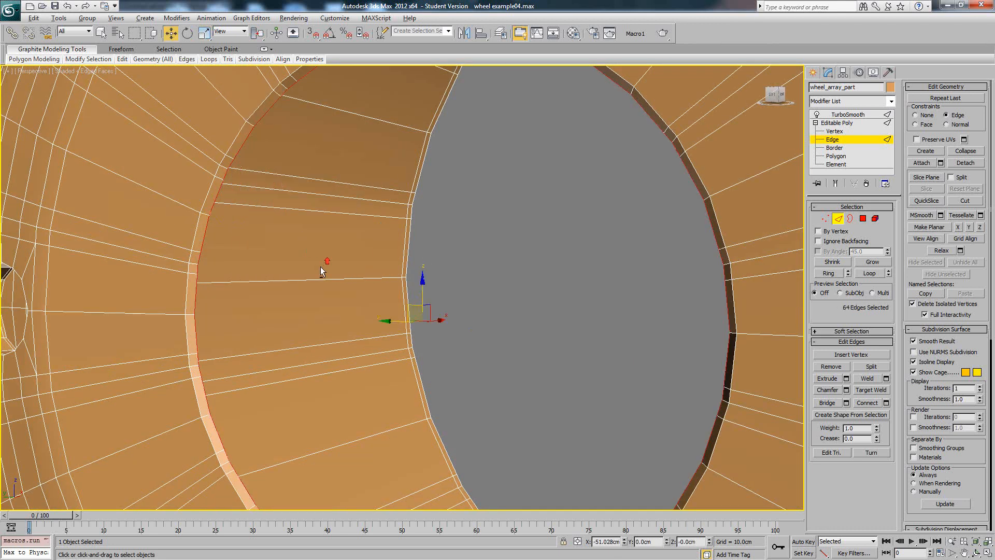
left_click_drag(441, 320, 447, 320)
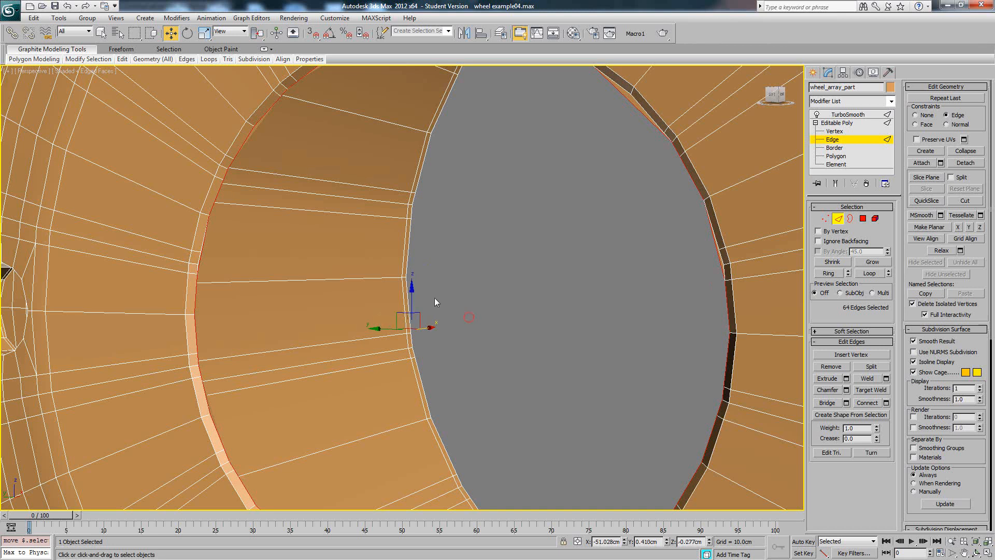
Undo the front edge loop's move and selection, and restore the earlier view of the hub opening
scroll(436, 295, "down", 5)
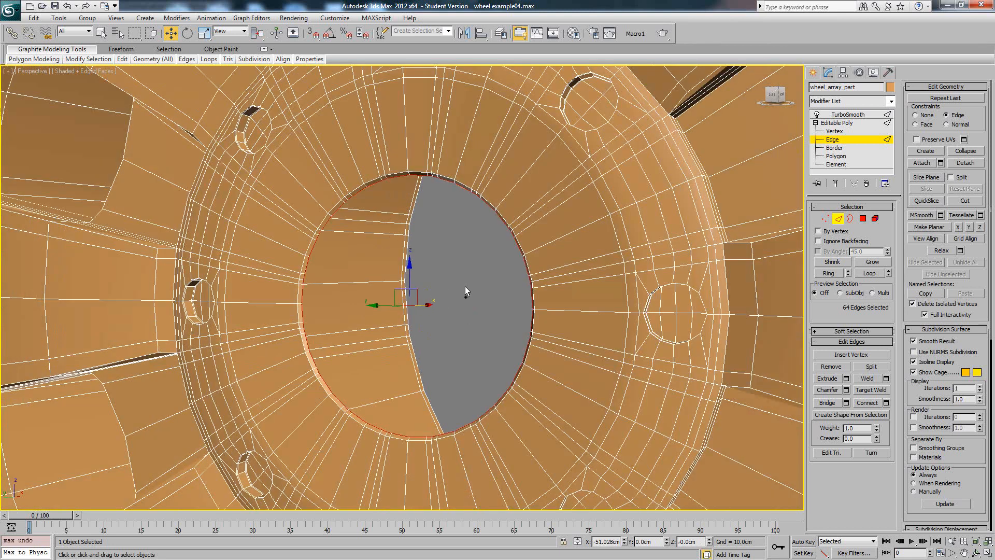
key("ctrl+z")
key("shift+z")
key("shift+z")
key("shift+z")
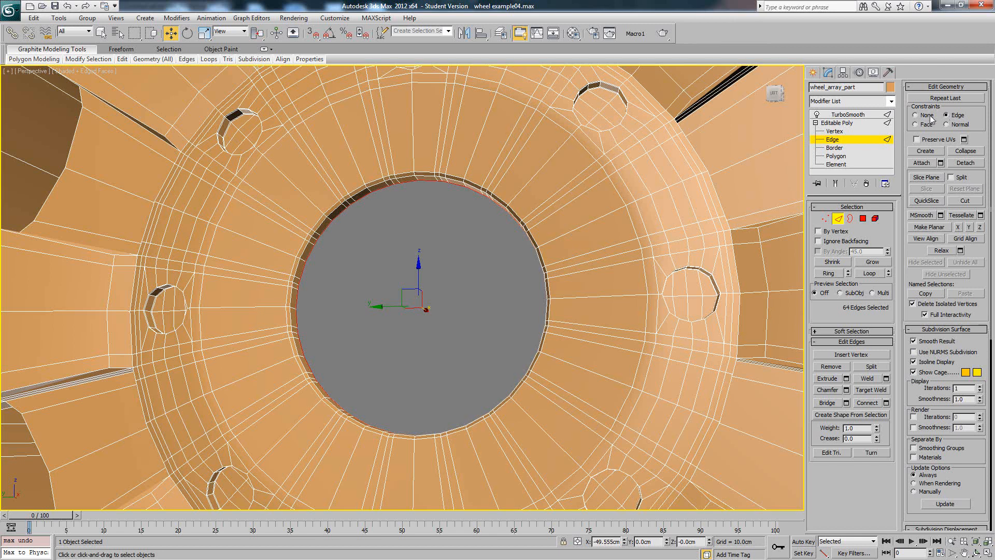
Extrude the central opening's border loop inward by scaling a copy of it to about 16% in the YZ plane
key("shift+z")
key("shift+z")
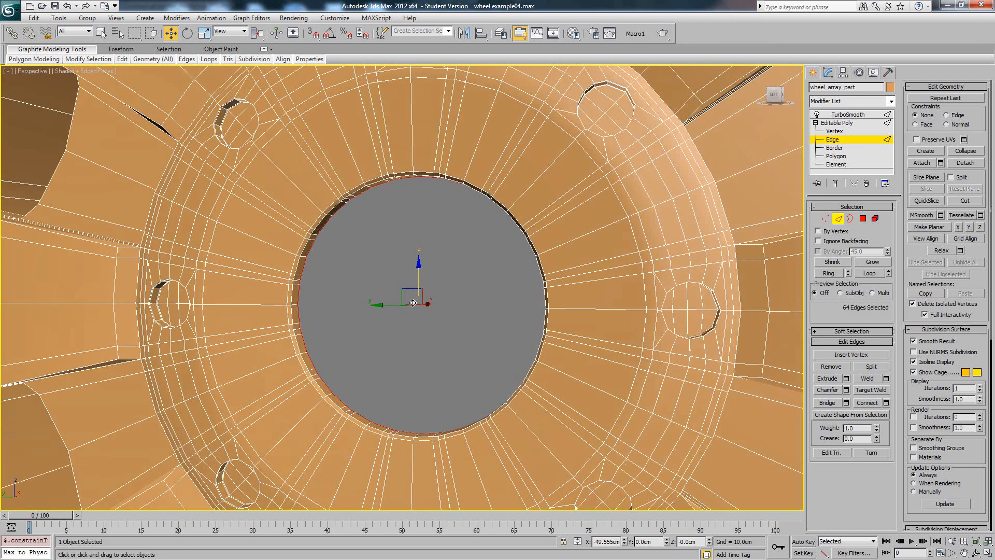
key("r")
left_click_drag(429, 288, 398, 169)
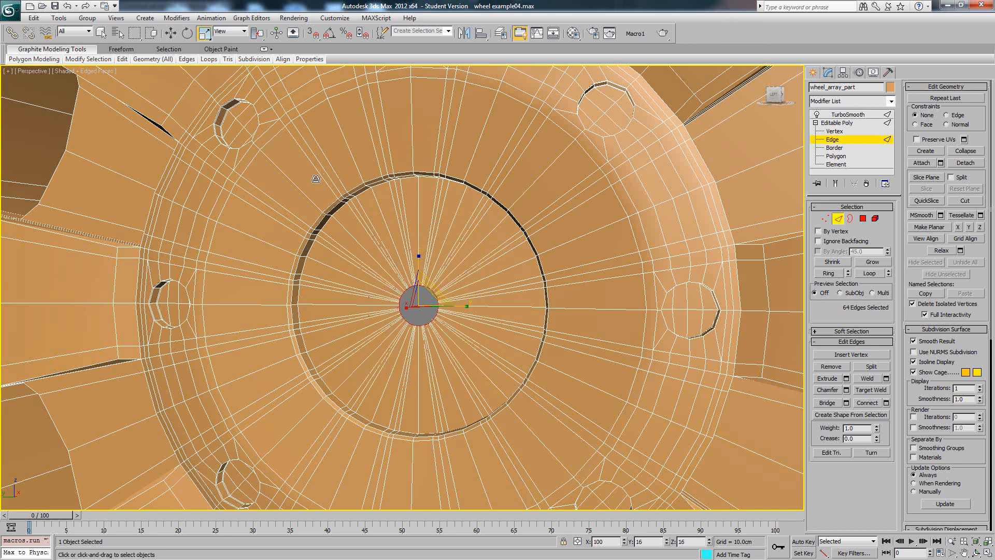
Extrude the small centre opening's border inward once more with a slight scale, forming a narrow ring around it
scroll(461, 325, "up", 5)
scroll(458, 319, "up", 4)
scroll(456, 310, "down", 2)
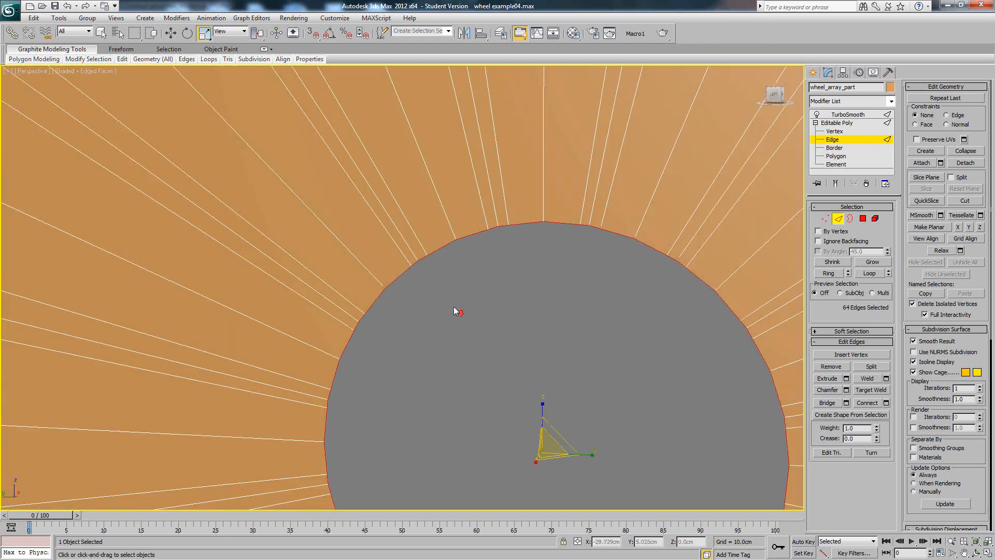
scroll(458, 324, "down", 2)
left_click_drag(460, 333, 415, 368)
scroll(415, 367, "up", 5)
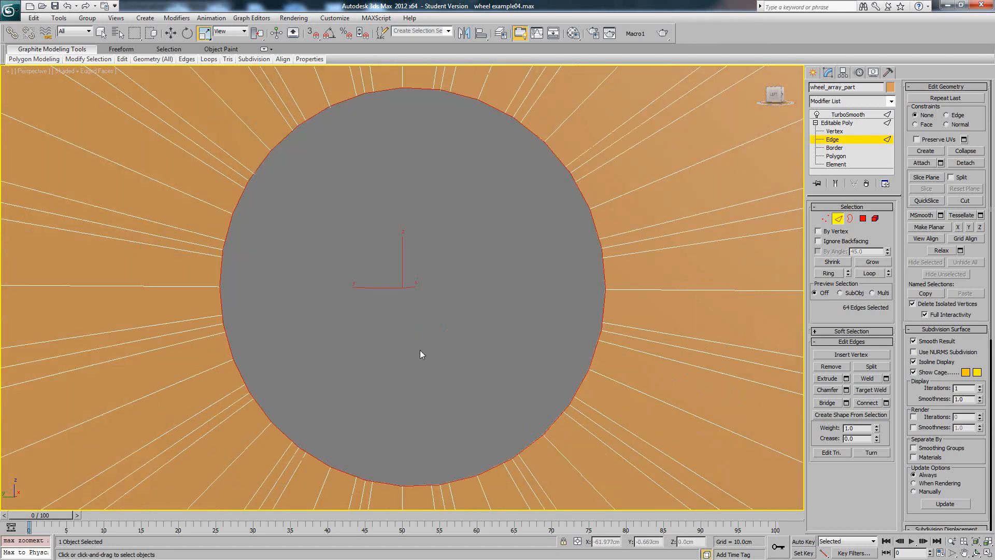
scroll(425, 327, "down", 3)
scroll(428, 327, "down", 4)
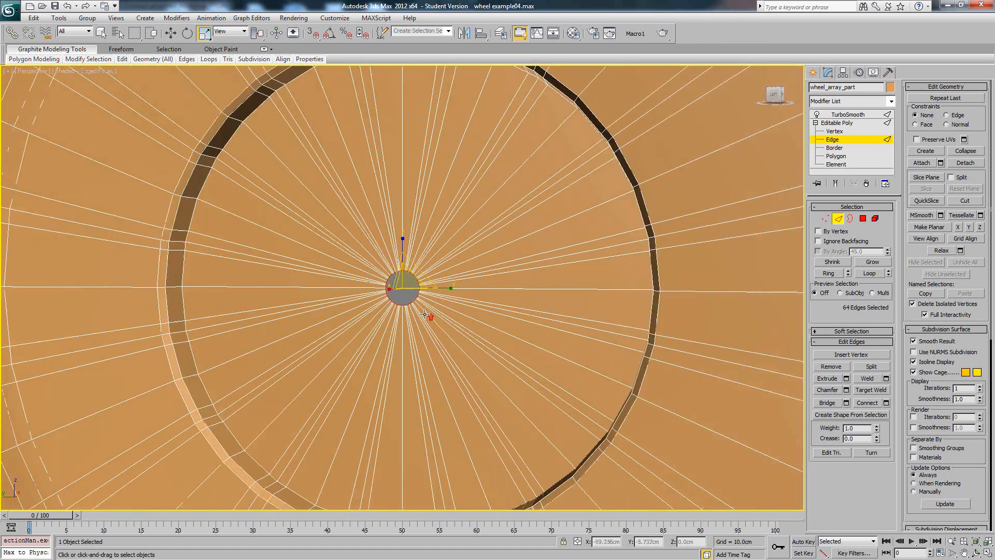
left_click_drag(413, 284, 409, 342)
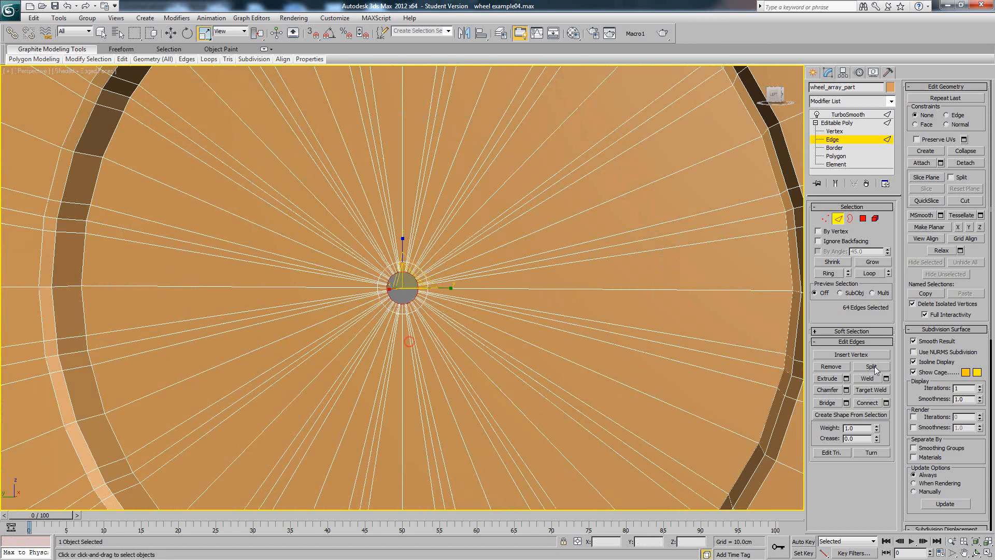
Convert the border selection to vertices and weld them with a raised threshold into a single vertex at the hub centre
left_click(826, 218, "ctrl")
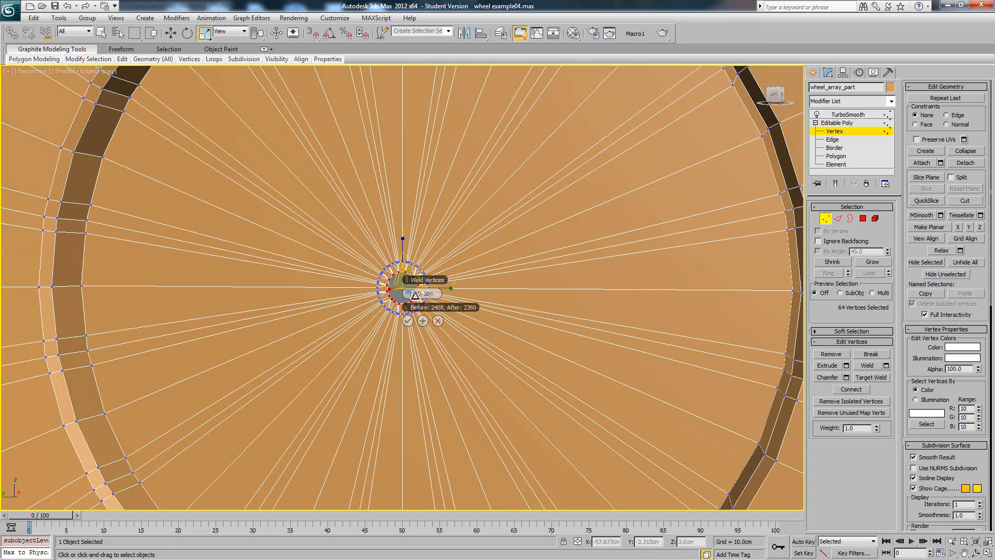
left_click_drag(416, 297, 418, 320)
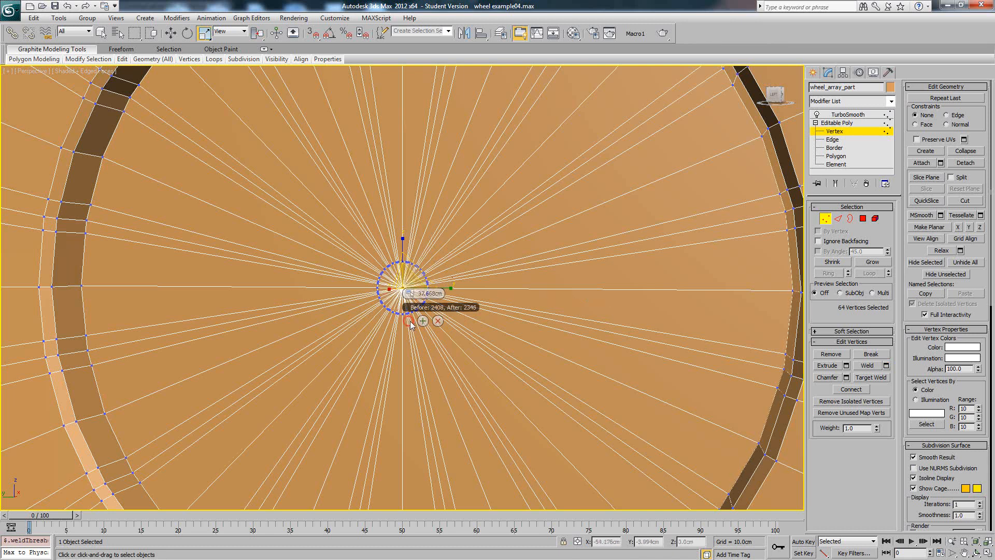
left_click(408, 321)
key("w")
Return to the TurboSmooth level without edge display, deselect the wheel and examine the smoothed hub
scroll(508, 304, "down", 3)
scroll(504, 290, "up", 8)
key("F4")
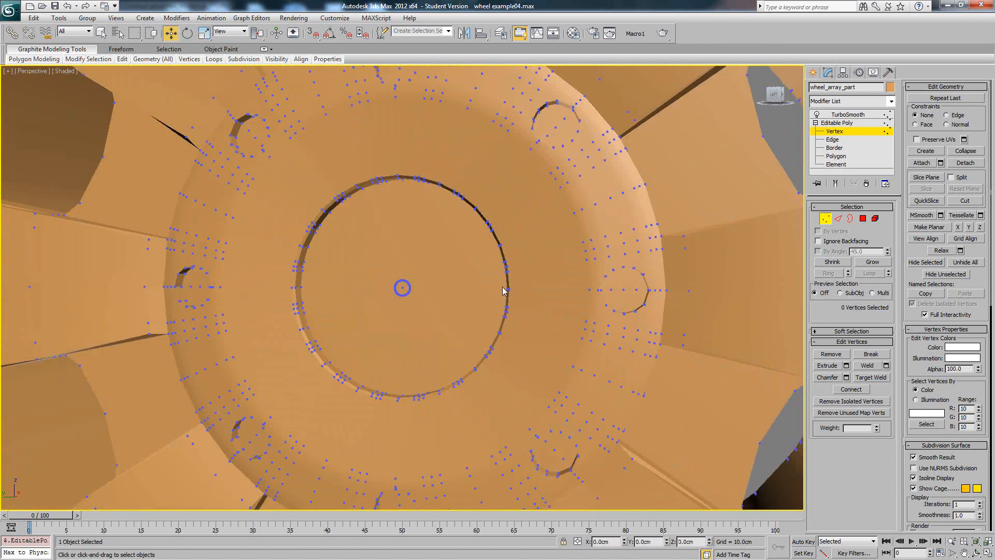
scroll(504, 291, "down", 5)
left_click(837, 122)
left_click(848, 115)
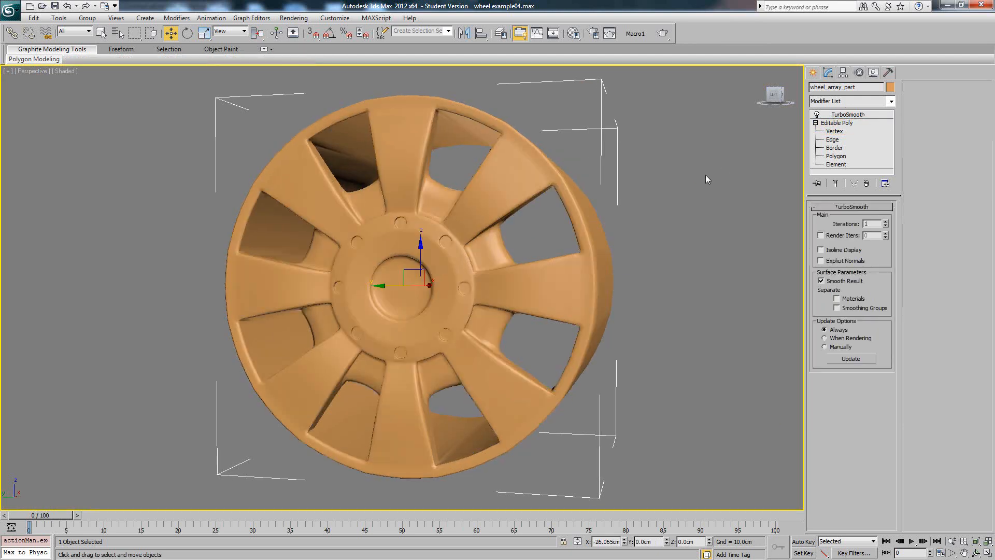
left_click(700, 177)
mouse_move(585, 220)
middle_mouse_down("alt")
mouse_move(620, 220)
mouse_move(599, 195)
mouse_move(529, 218)
mouse_move(528, 231)
mouse_move(580, 228)
mouse_move(534, 192)
middle_mouse_up("alt")
scroll(549, 221, "up", 5)
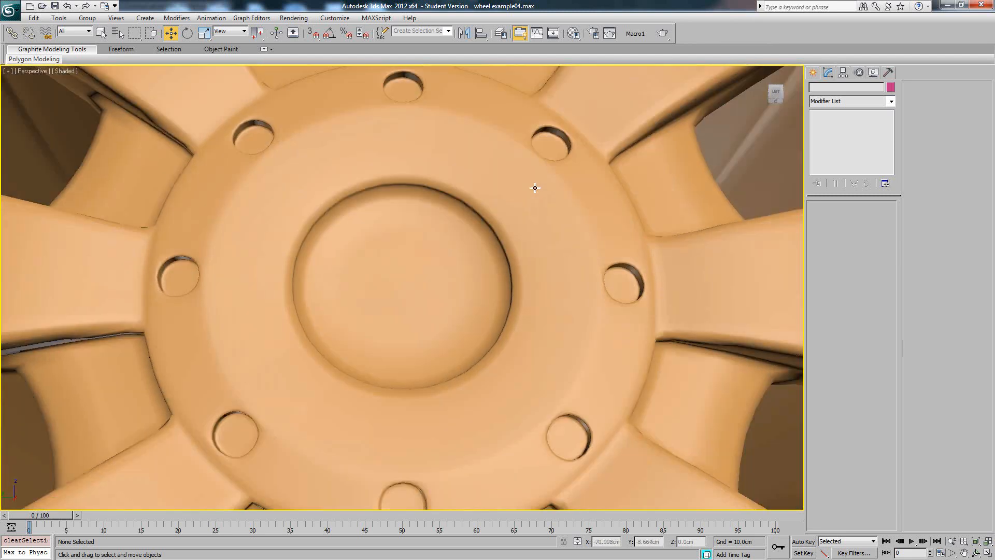
Reselect the wheel with edges shown and add a SwiftLoop edge loop just outside the central recess's rim
key("F4")
left_click(526, 193)
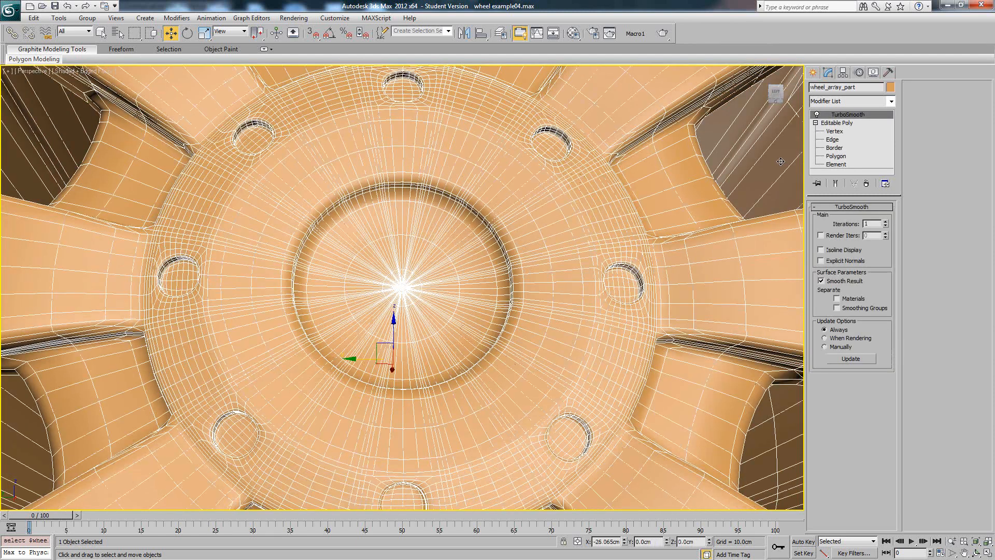
left_click(830, 132)
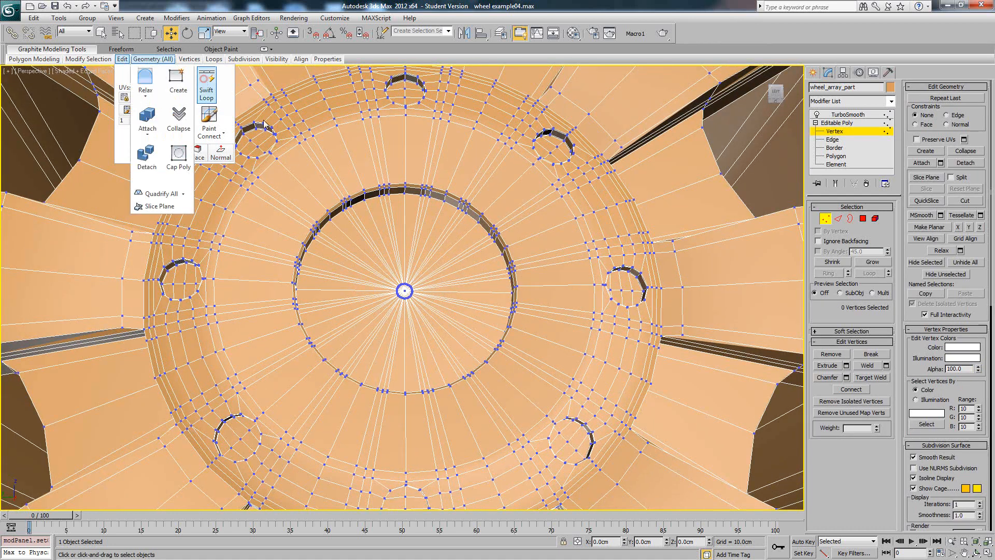
mouse_move(122, 59)
left_click(206, 84)
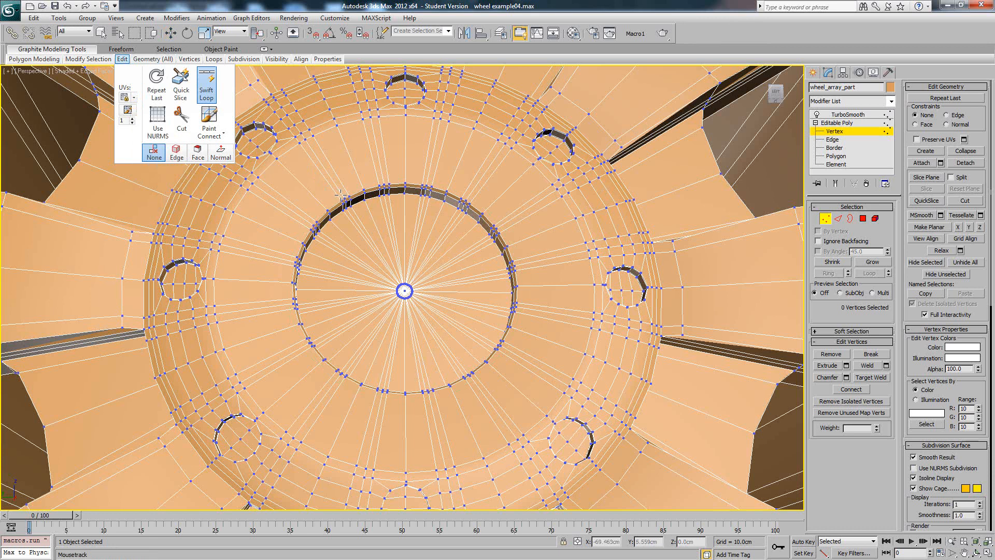
left_click(342, 194)
right_click(591, 182)
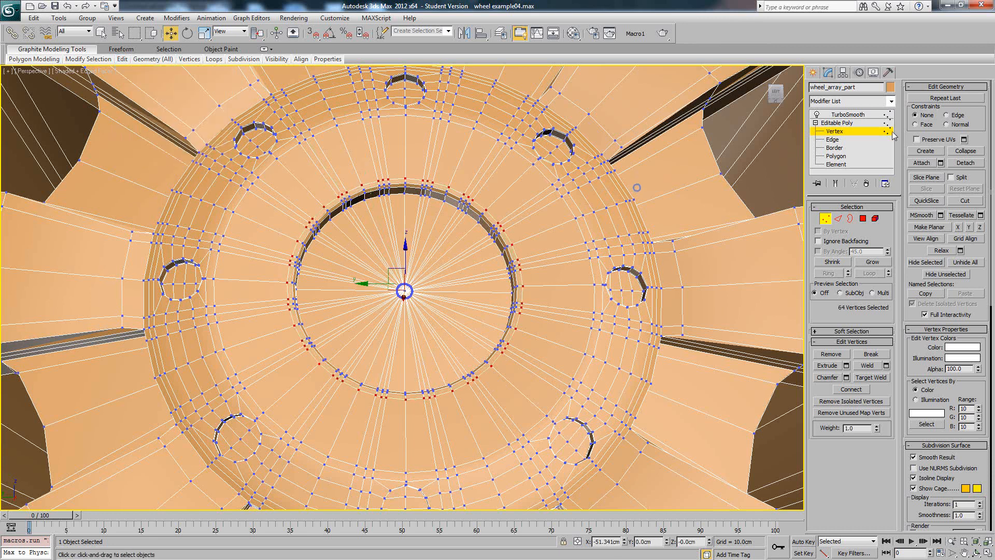
Return to the TurboSmooth level in plain shaded display, deselect the wheel and unhide all objects
left_click(848, 114)
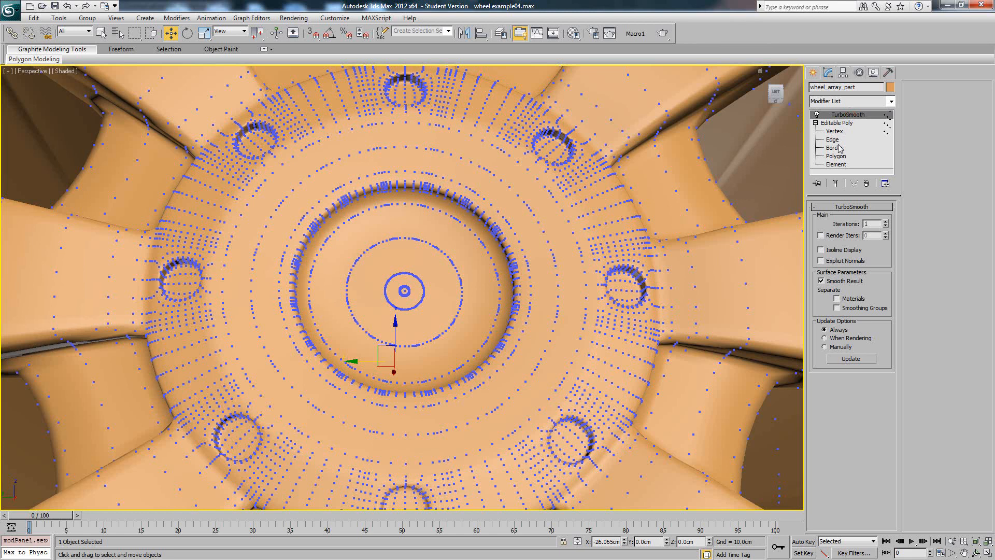
scroll(613, 168, "down", 5)
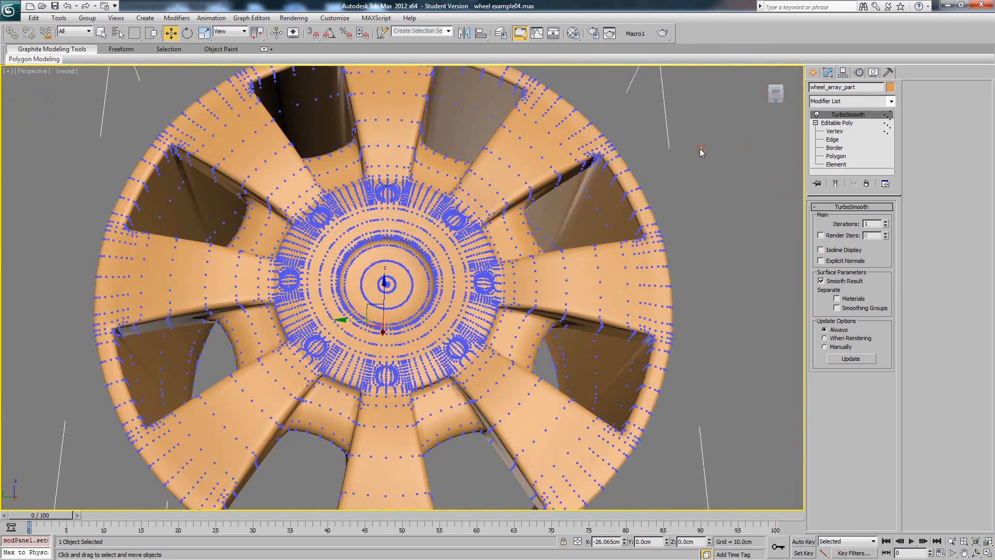
left_click(701, 149)
middle_click_drag(568, 160, 518, 203, "alt")
scroll(574, 181, "down", 5)
scroll(624, 178, "up", 3)
right_click(649, 245)
left_click(654, 207)
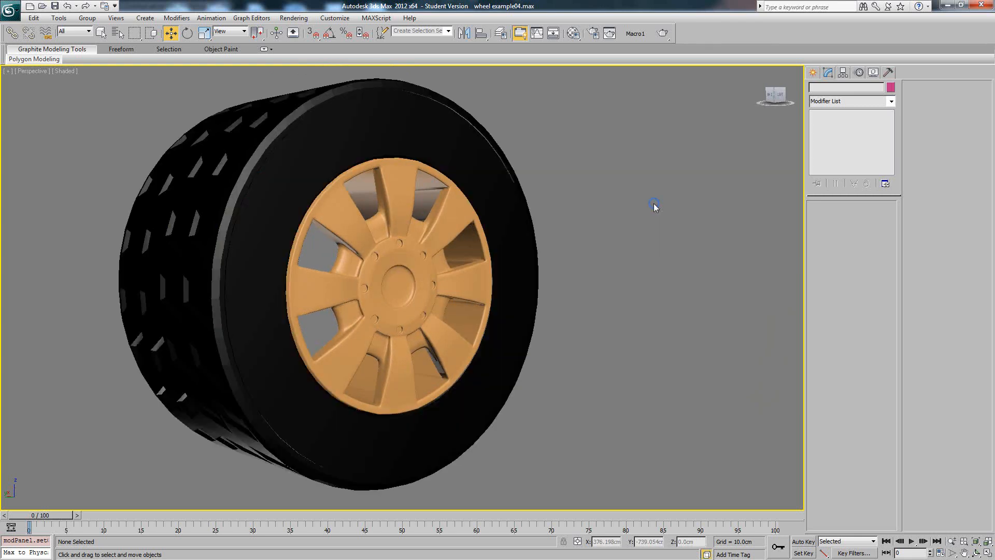
Select the wheel, exit its vertex sub-object level and go back to the TurboSmooth modifier
scroll(453, 273, "down", 5)
scroll(458, 269, "up", 8)
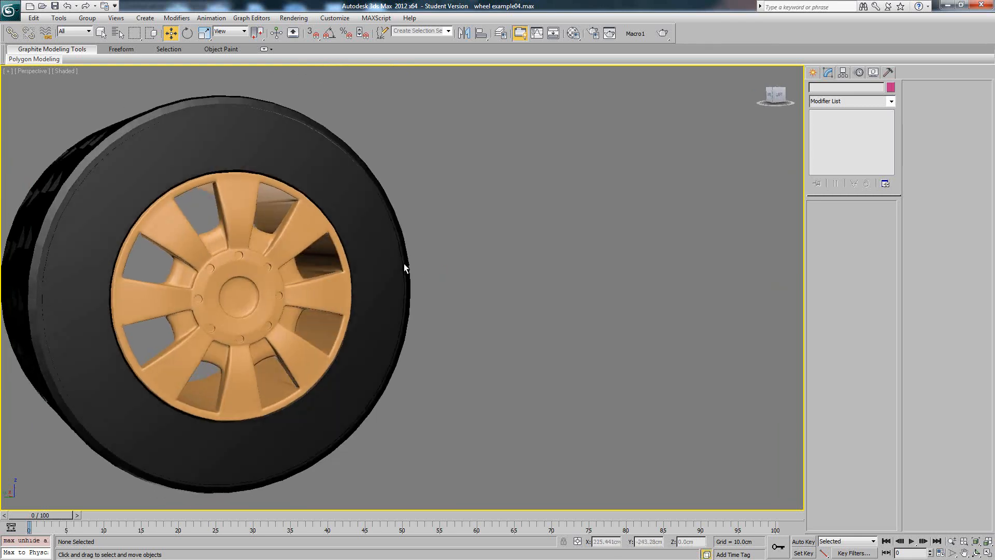
scroll(405, 268, "up", 3)
left_click(510, 256)
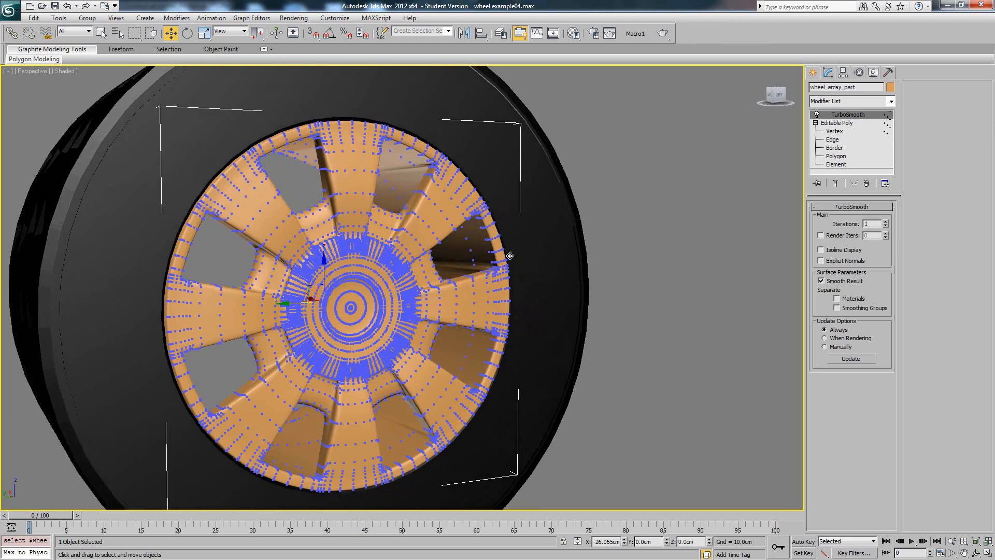
left_click(847, 133)
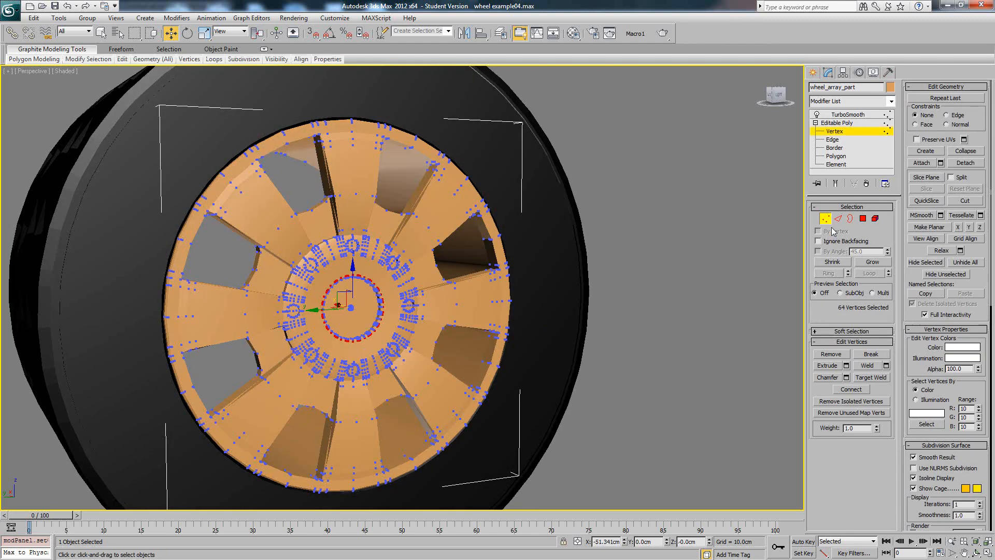
left_click(845, 131)
left_click(862, 115)
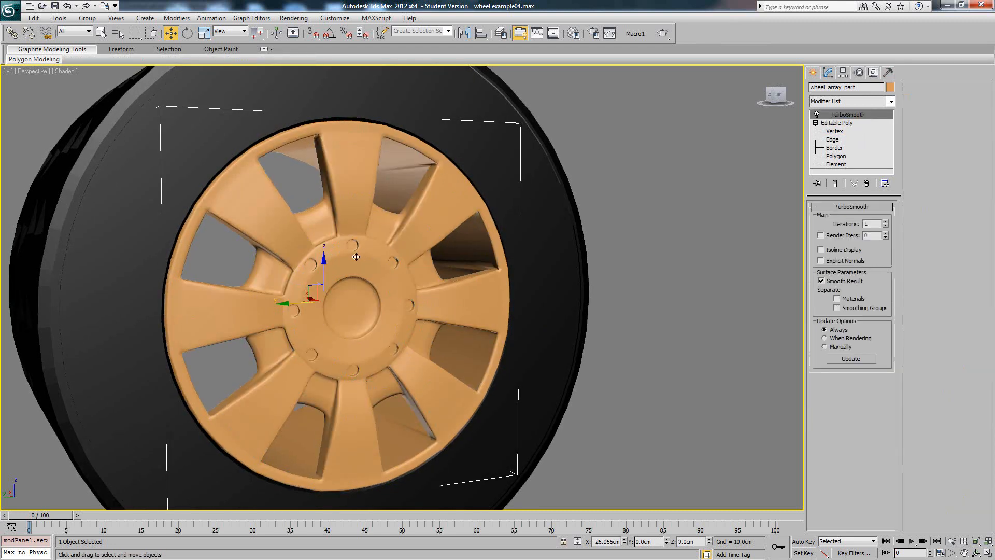
Examine the smoothed wheel's spokes, hub and bolt holes inside the tyre from close up and as a whole
middle_click_drag(344, 255, 392, 246)
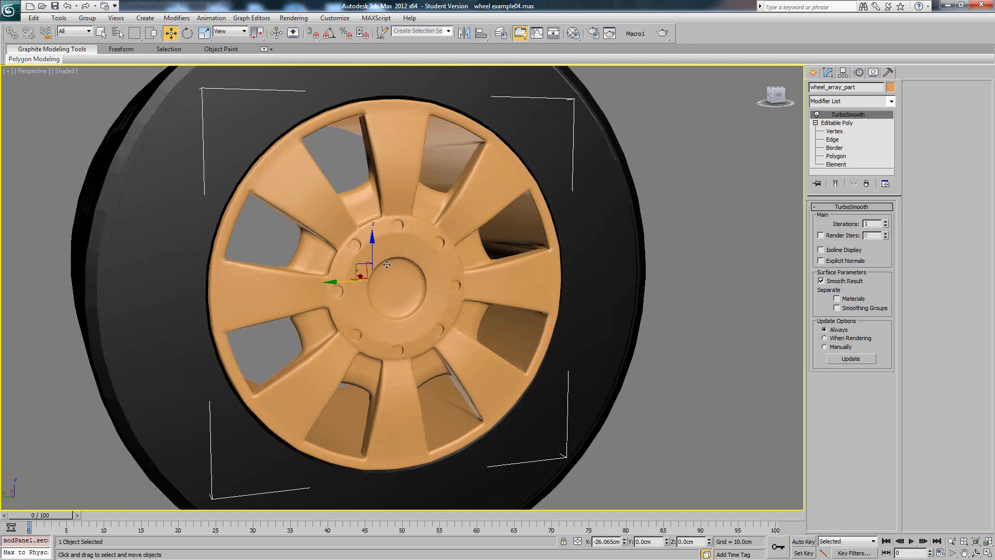
scroll(386, 235, "up", 2)
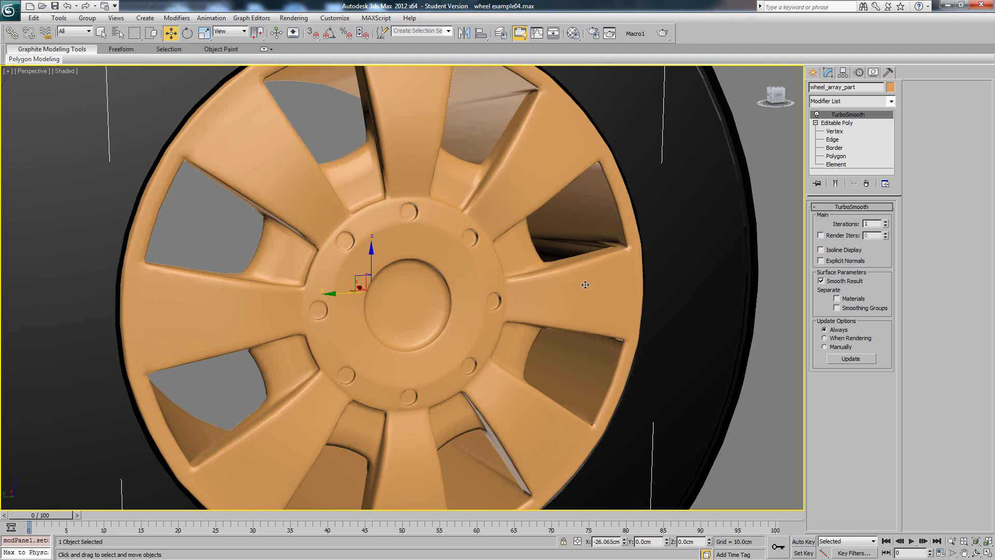
middle_click_drag(552, 283, 475, 269, "alt")
scroll(468, 268, "up", 3)
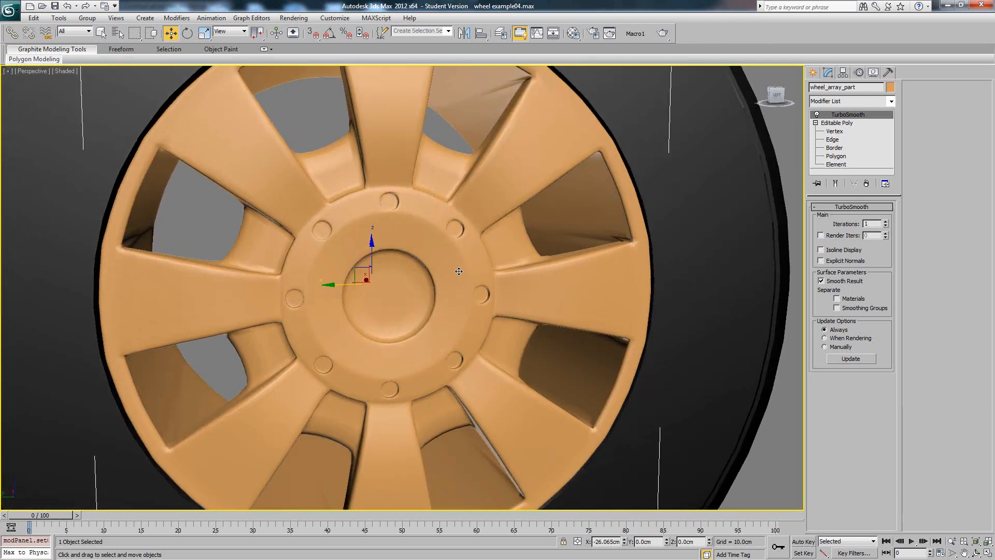
key("z")
scroll(445, 266, "up", 5)
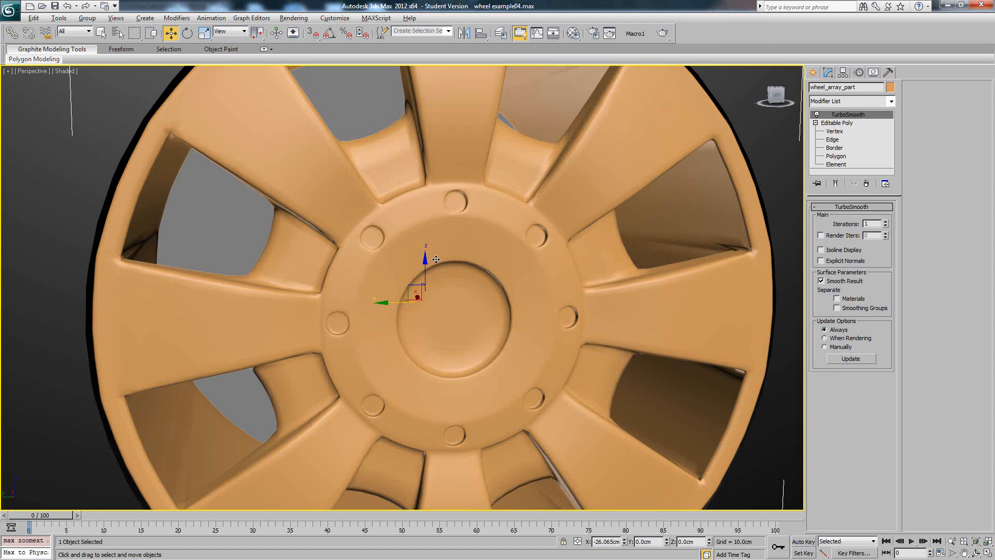
key("z")
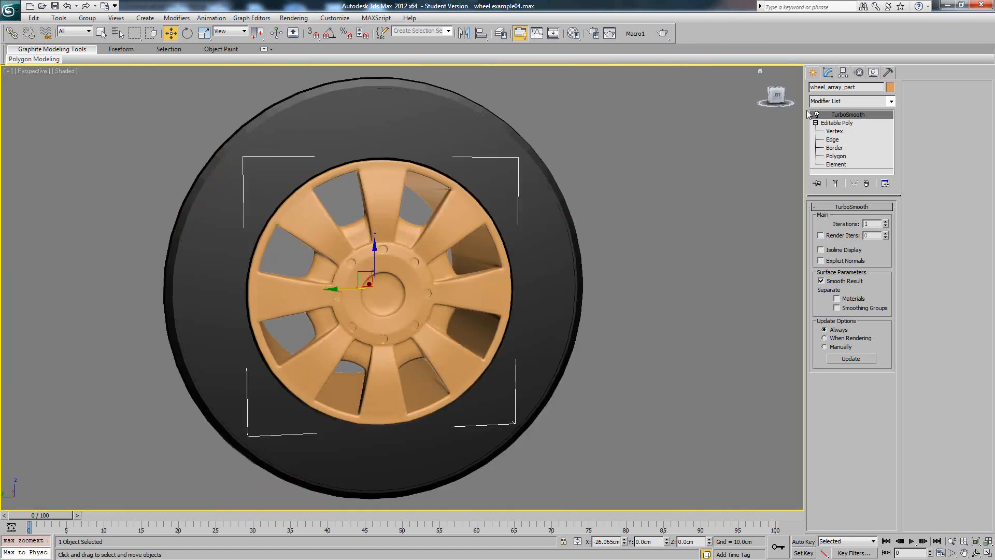
Change the wheel's object colour to light grey and deselect it
left_click(813, 73)
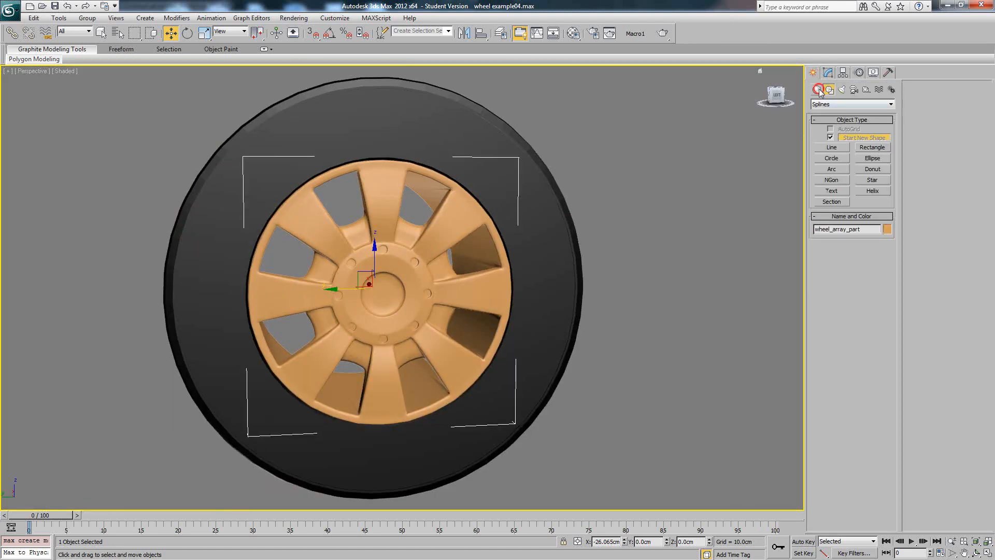
left_click(819, 90)
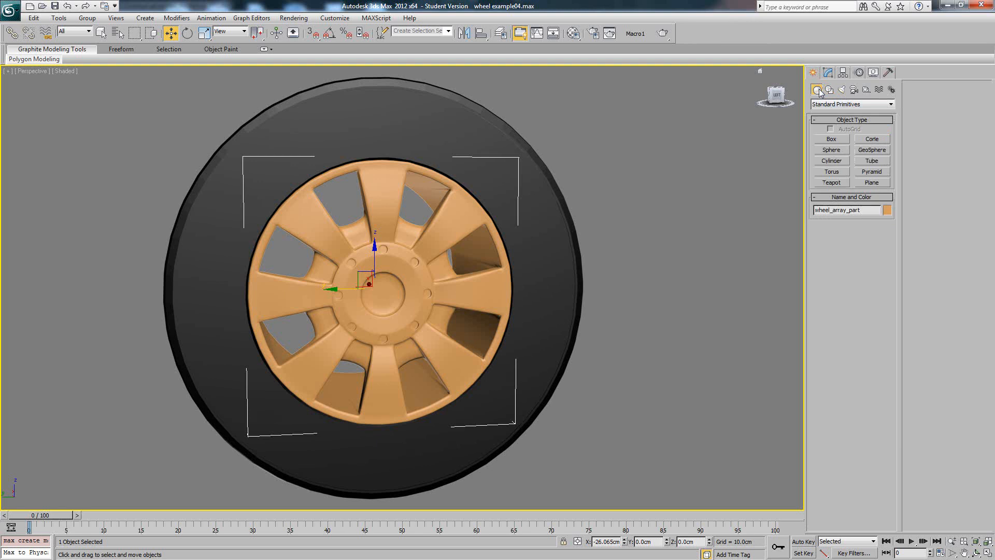
left_click(888, 210)
left_click(549, 340)
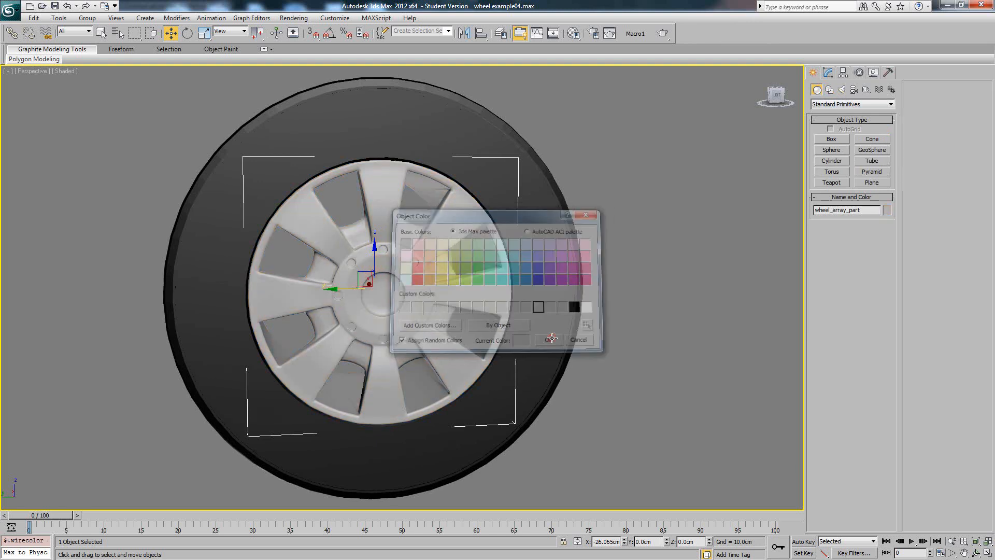
left_click(672, 304)
Switch to the four-viewport layout and hide the separate blue tyre, keeping the finished wheel and tyre framed
scroll(572, 284, "up", 3)
scroll(556, 284, "down", 4)
mouse_move(510, 283)
middle_mouse_down("alt")
mouse_move(543, 288)
mouse_move(515, 293)
mouse_move(515, 283)
middle_mouse_up("alt")
scroll(514, 283, "up", 3)
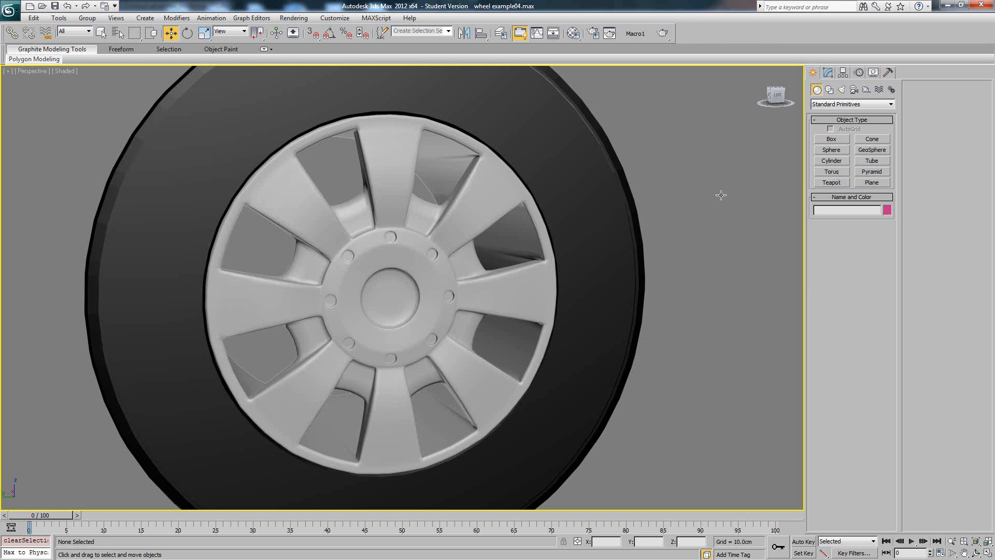
middle_click_drag(518, 237, 532, 232)
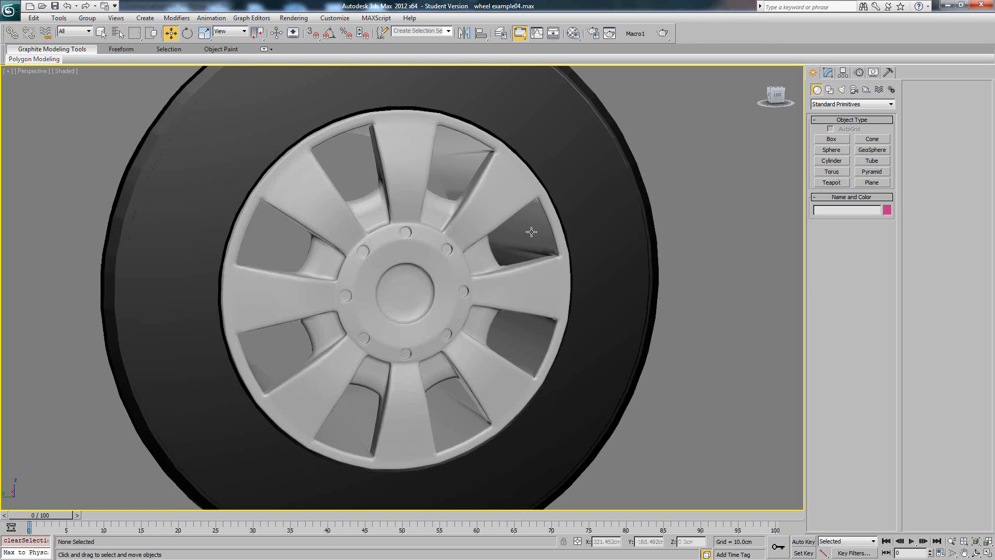
left_click(988, 553)
key("z")
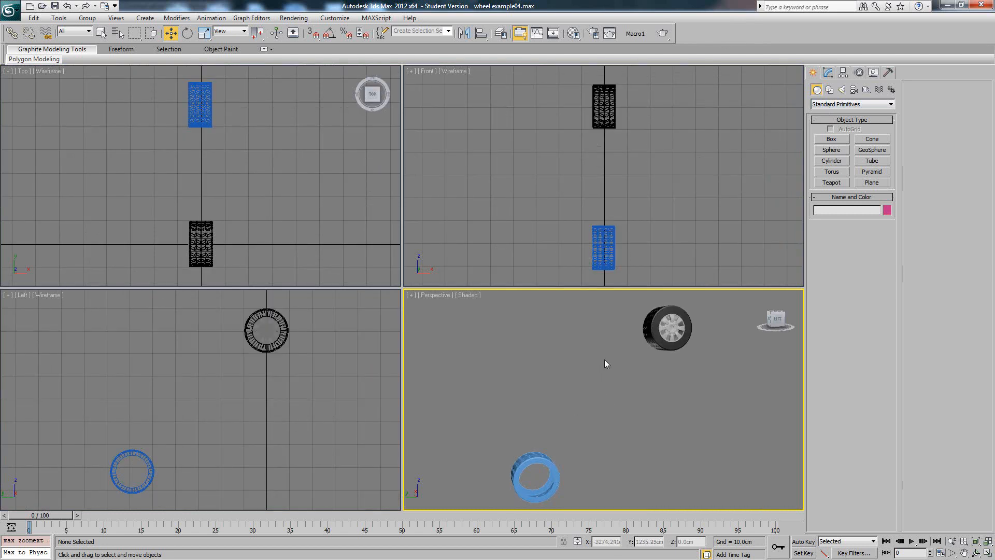
left_click_drag(477, 511, 478, 510)
right_click(544, 437)
left_click(568, 414)
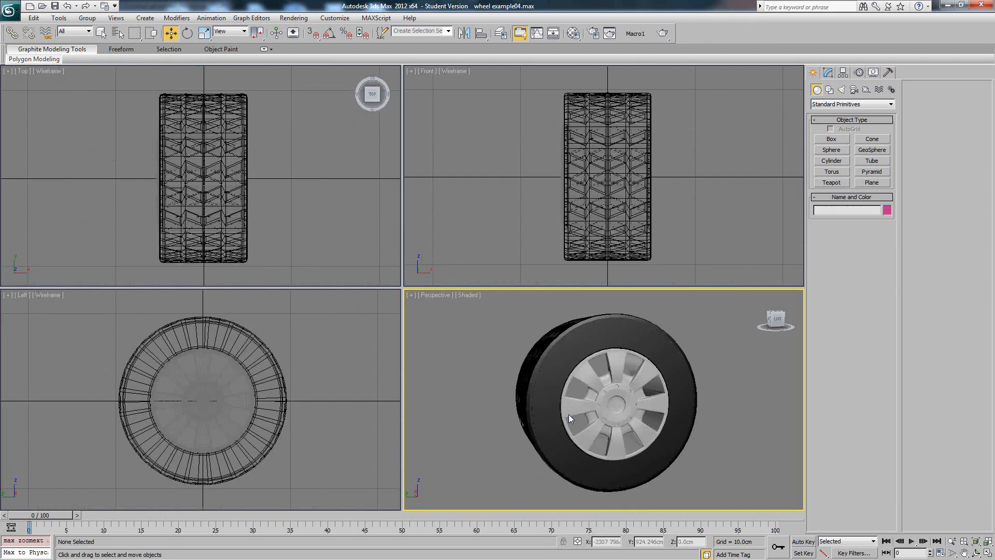
scroll(230, 374, "up", 4)
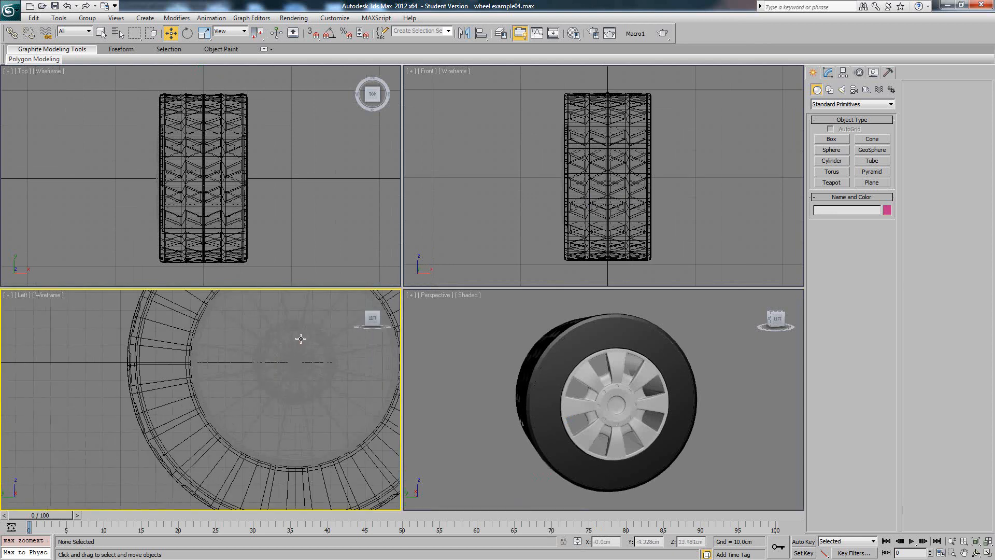
Create a six-sided cylinder inside the wheel's upper bolt hole, about 1.79 cm in radius and 1.05 cm high
scroll(261, 352, "up", 3)
key("F3")
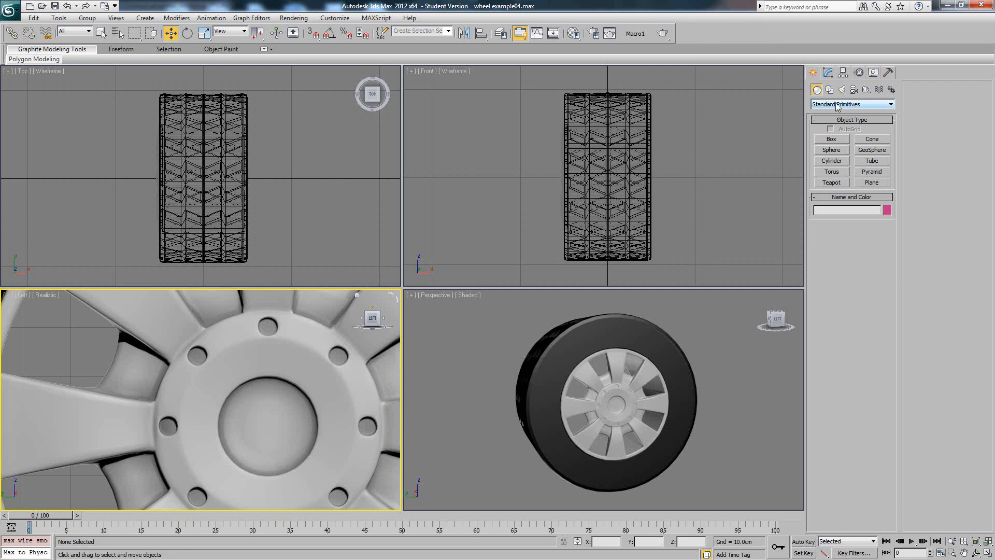
left_click(832, 161)
scroll(277, 378, "up", 5)
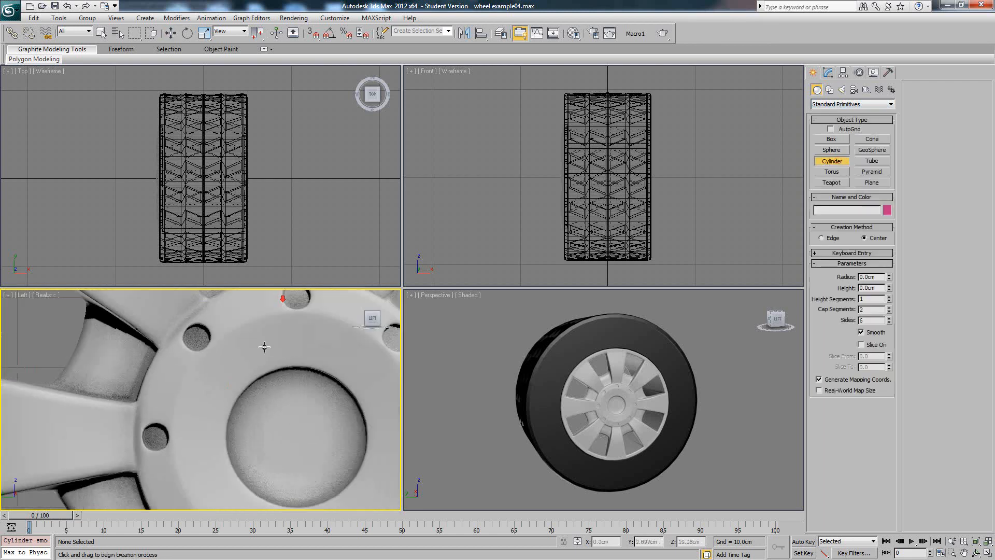
middle_click_drag(276, 379, 262, 383, "alt")
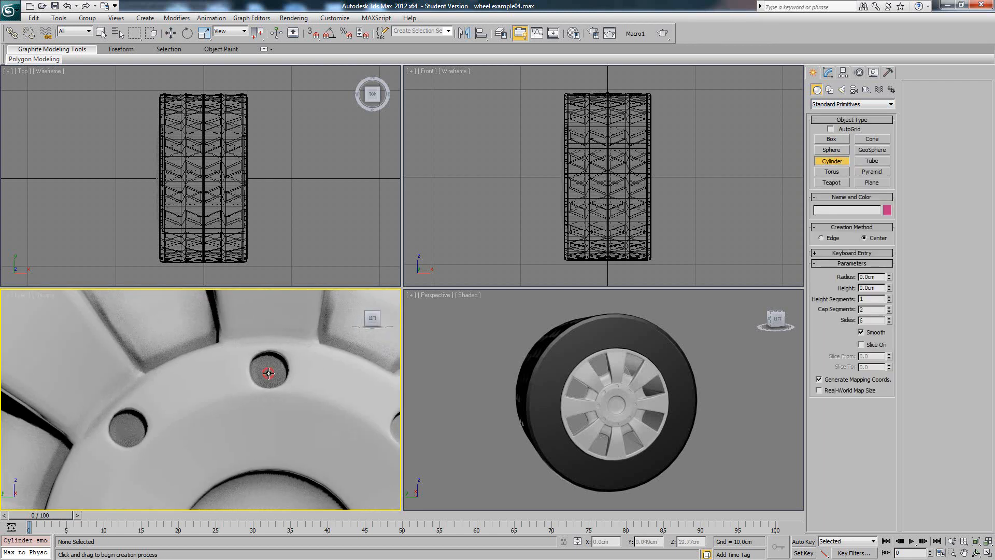
mouse_move(268, 373)
left_mouse_down()
mouse_move(277, 387)
mouse_move(271, 370)
left_mouse_up()
key("F3")
left_click(278, 386)
key("w")
key("F3")
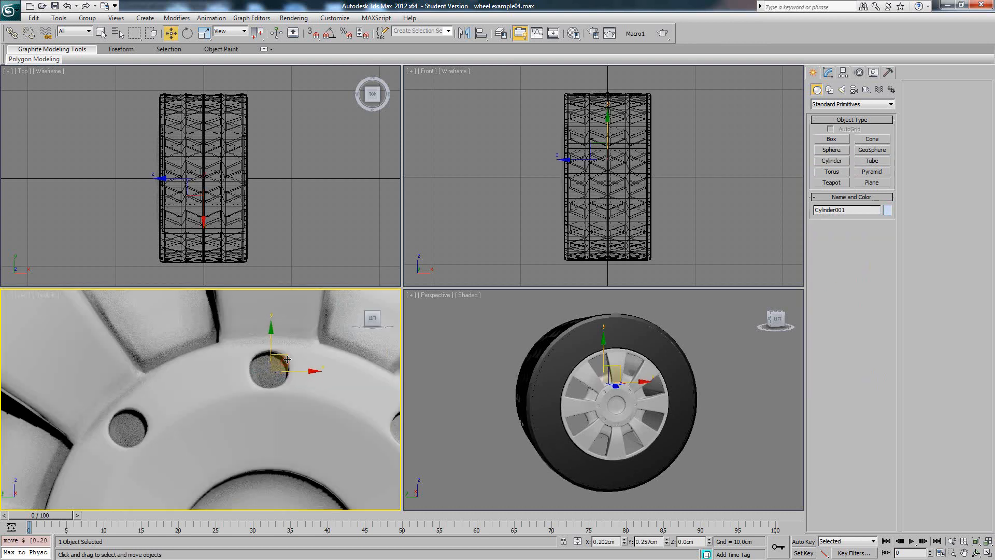
Move the hexagonal cylinder out to the wheel's front face and centre it in the bolt hole
middle_click_drag(173, 183, 176, 181)
left_click_drag(230, 181, 189, 182)
scroll(290, 383, "up", 5)
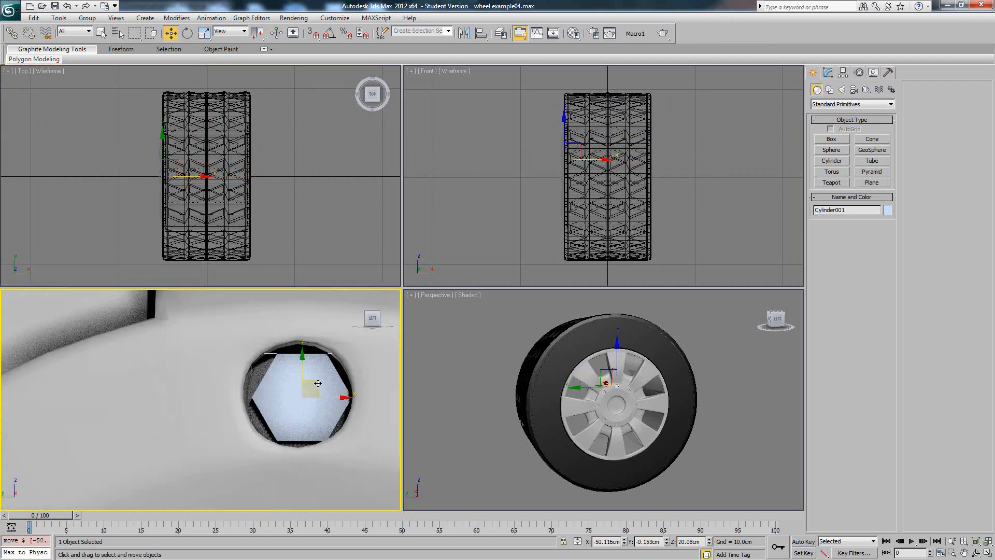
left_click_drag(313, 383, 316, 382)
Try 19 and 5 sides on the bolt cylinder and return it to 6 sides
left_click(828, 72)
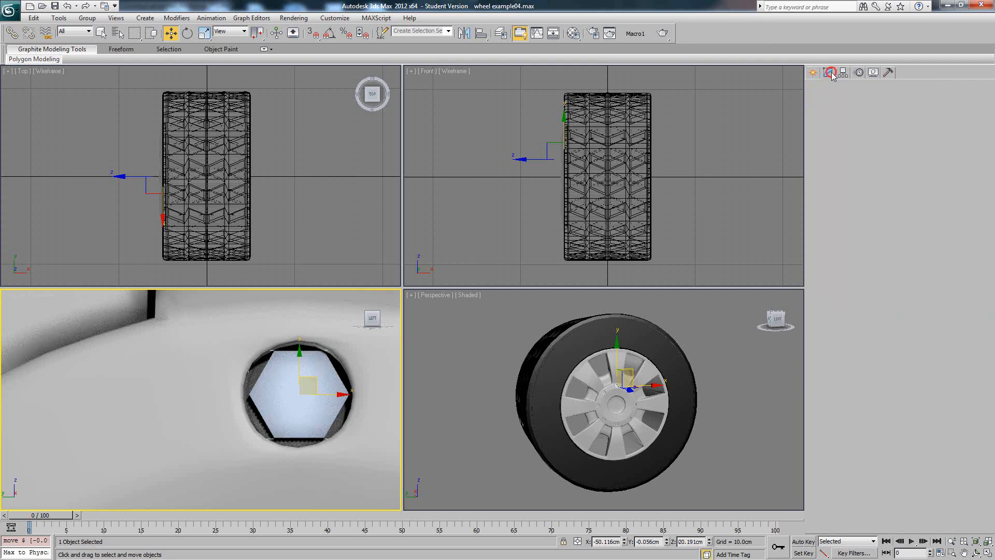
left_click_drag(885, 263, 897, 191)
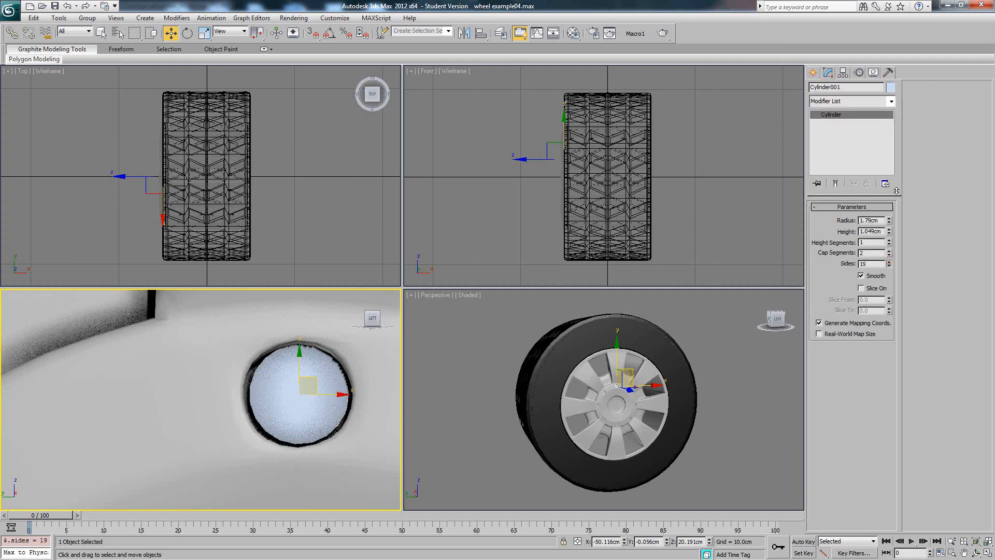
left_click_drag(889, 285, 892, 269)
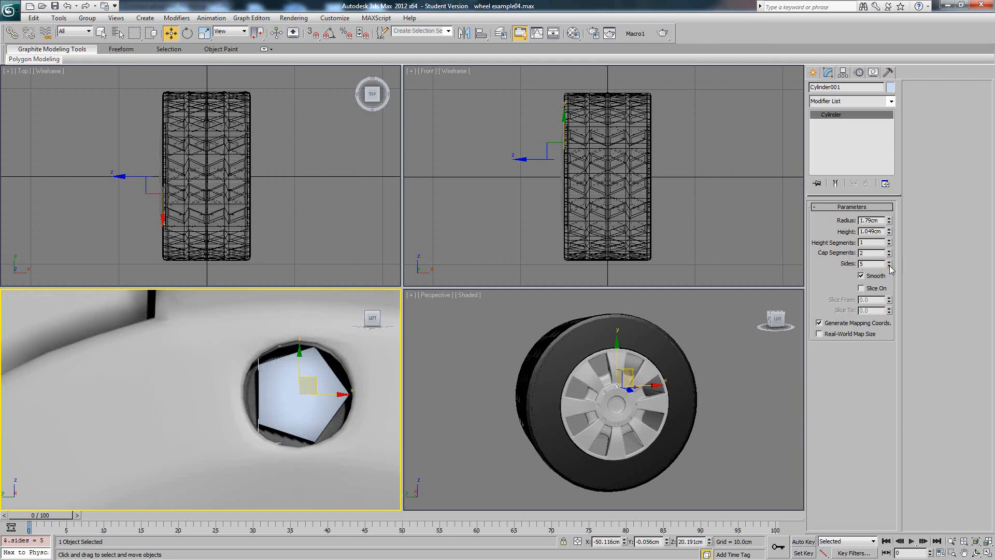
left_click(889, 261)
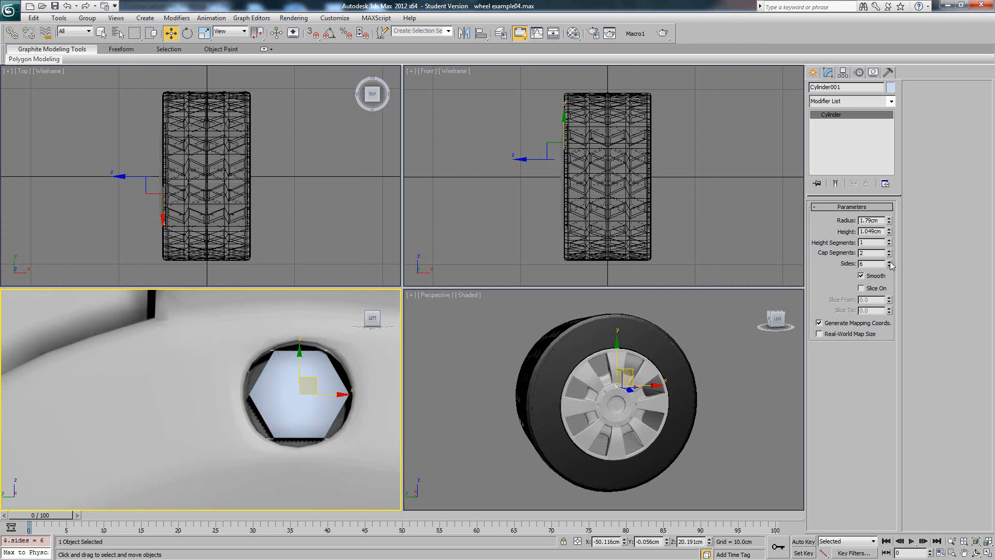
Move the hexagonal cylinder about 0.36 cm outward along X and increase its height to 1.814 cm
middle_click_drag(218, 390, 279, 390, "alt")
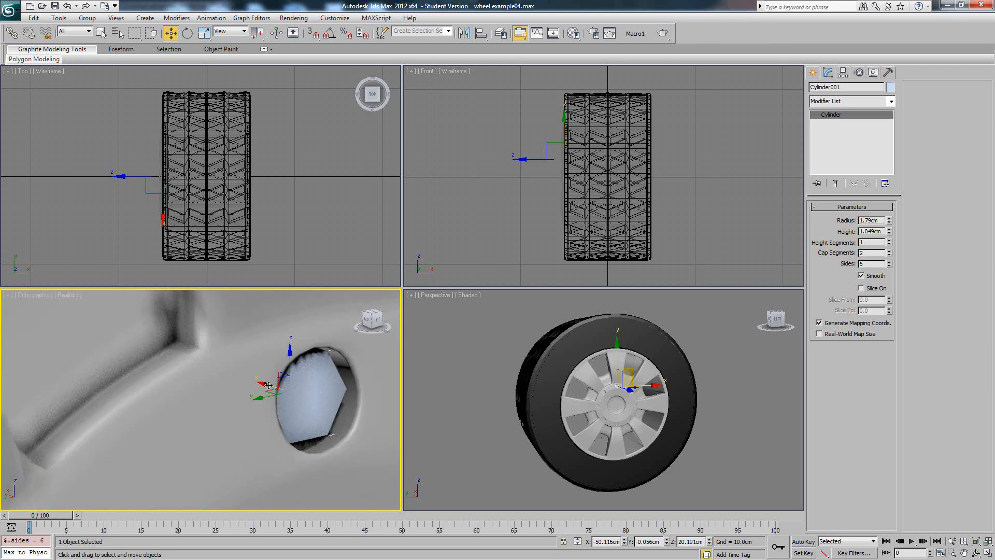
mouse_move(269, 385)
left_mouse_down()
mouse_move(285, 390)
mouse_move(275, 397)
left_mouse_up()
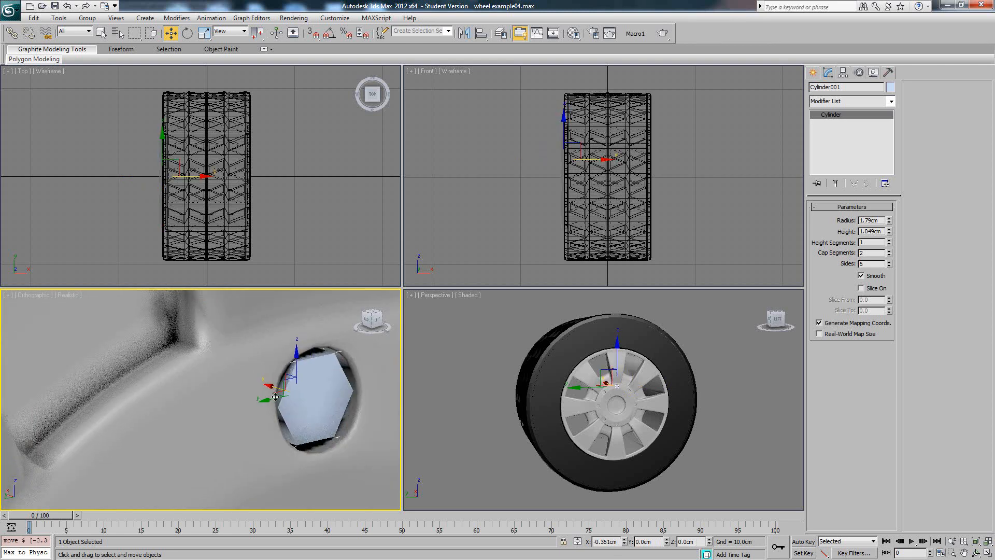
left_click_drag(891, 233, 885, 192)
middle_click_drag(535, 399, 641, 387, "alt")
scroll(563, 384, "up", 5)
middle_click_drag(270, 364, 246, 363)
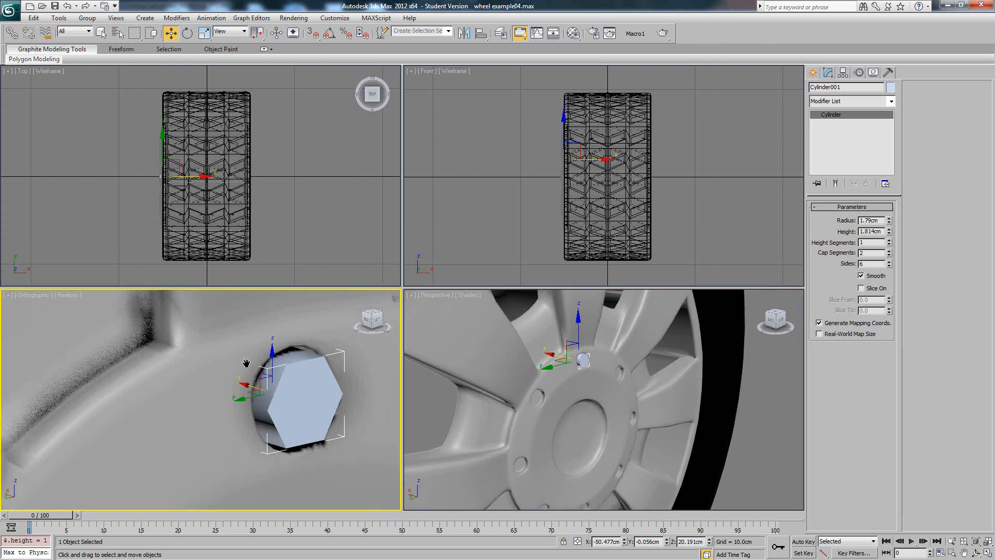
Hide everything except the hexagonal cylinder and show it shaded with edged faces from the side in the perspective view
key("l")
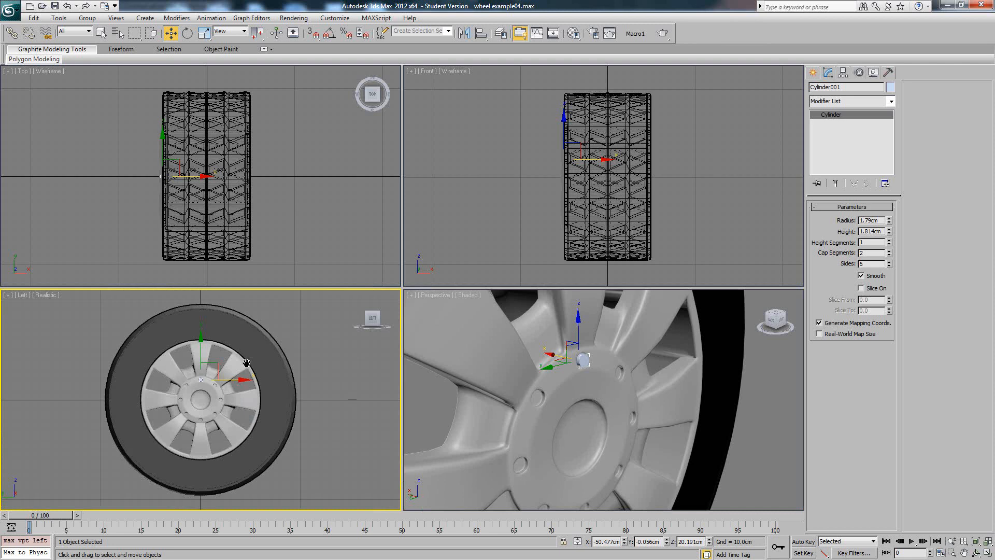
key("z")
scroll(242, 355, "down", 5)
scroll(623, 389, "down", 4)
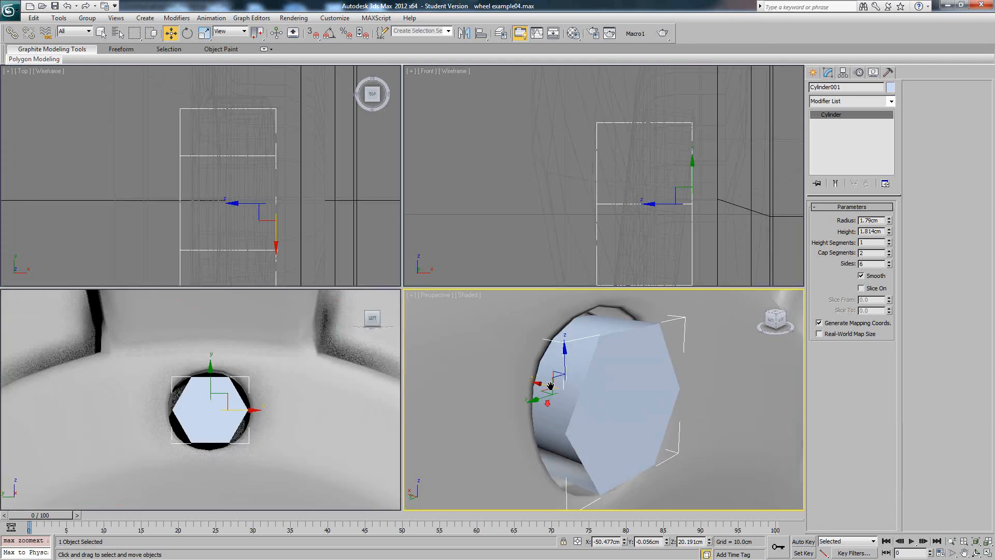
right_click(623, 389)
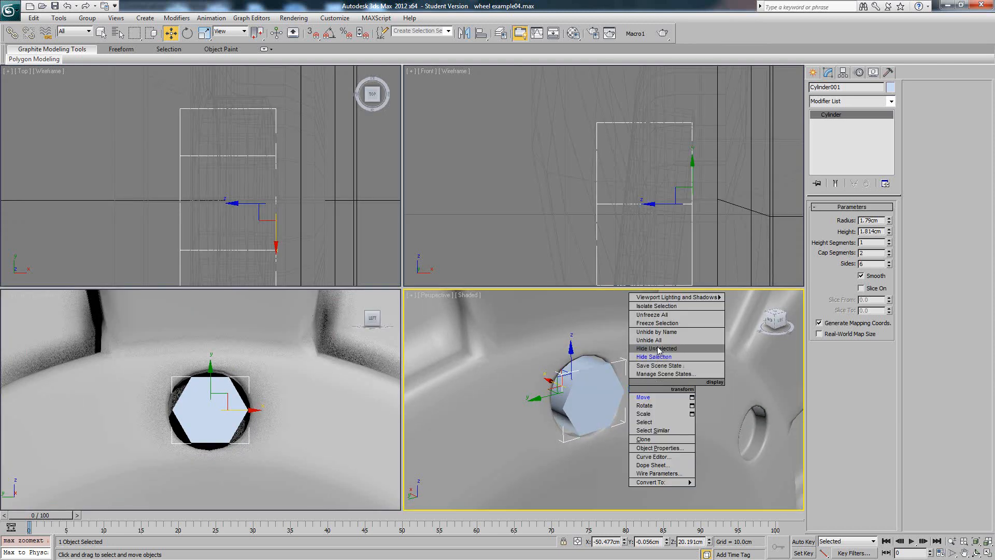
left_click(651, 358)
middle_click_drag(674, 357, 705, 356, "alt")
key("F3")
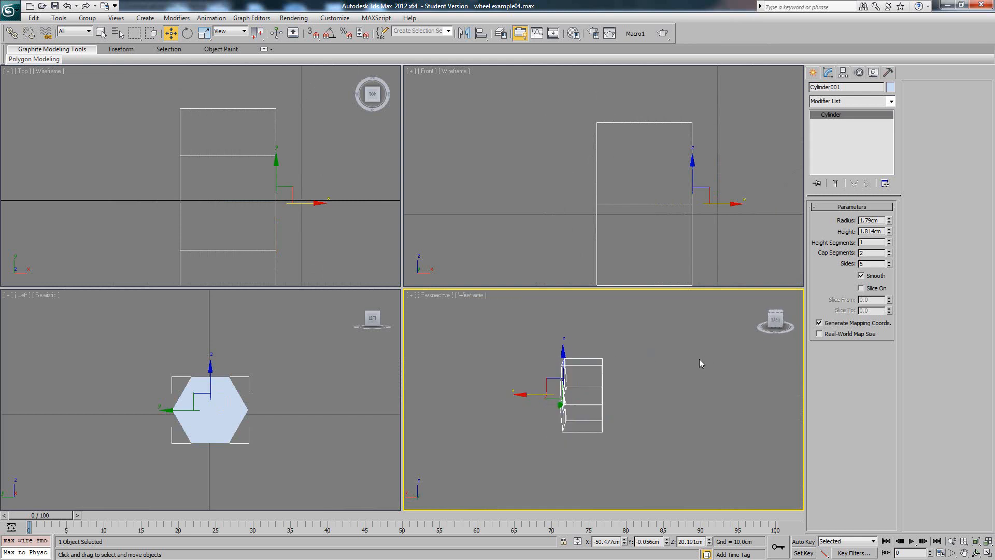
key("F3")
Create a sphere of about 1.478 cm radius centred on the hexagon as seen from the wheel's outer side
left_click(813, 73)
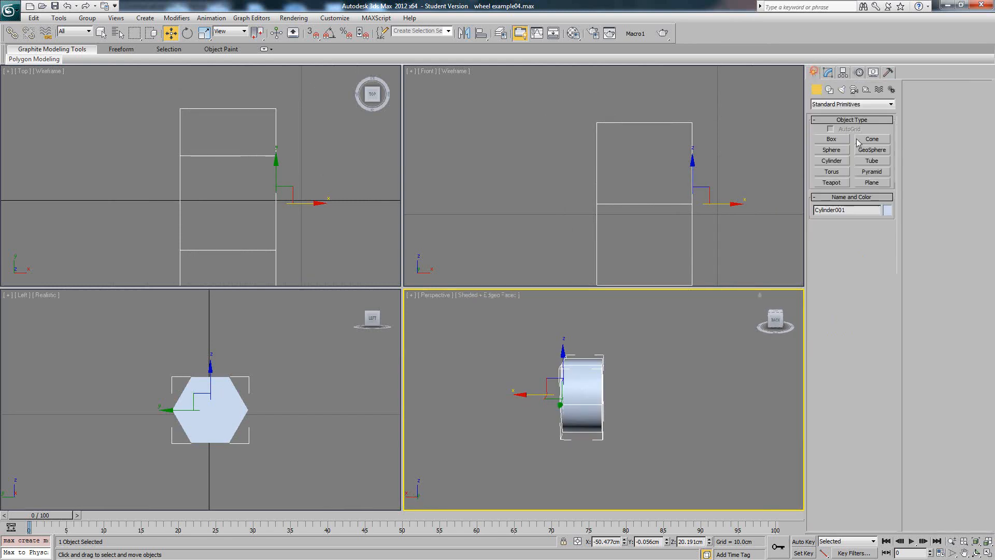
left_click(831, 150)
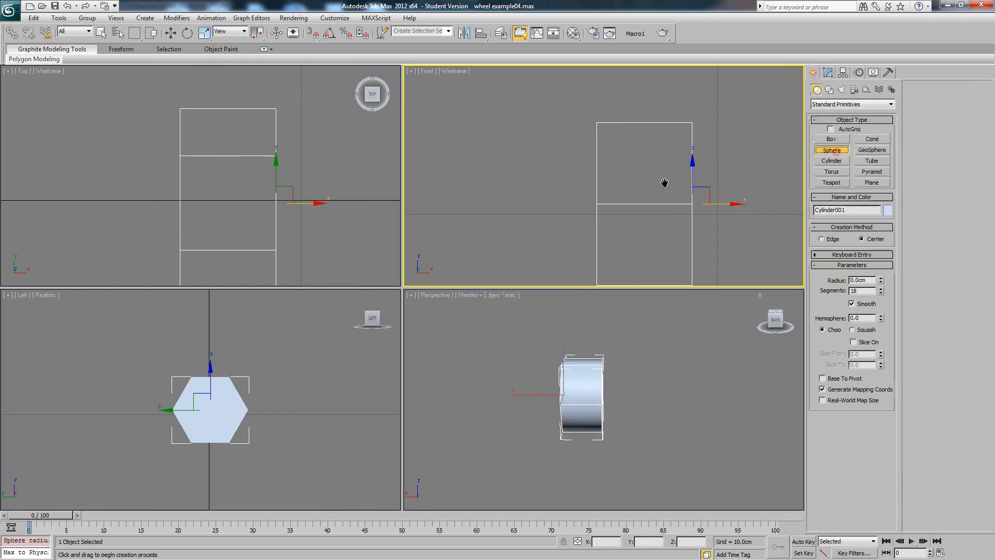
right_click(188, 406)
key("F3")
left_click_drag(227, 402, 255, 437)
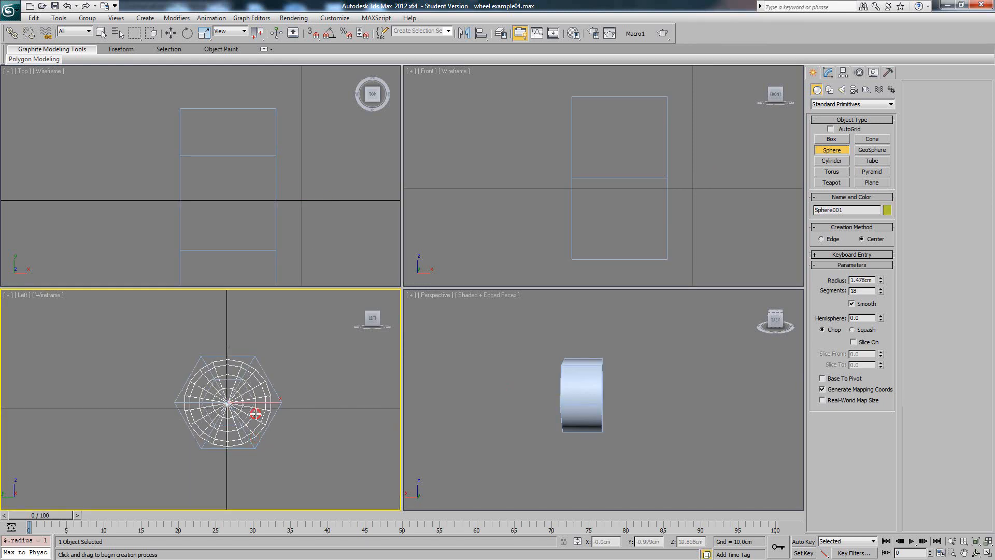
Move the sphere along X until it sits partly embedded in the hexagonal cylinder's outer face
right_click(600, 380)
scroll(600, 380, "down", 10)
scroll(616, 390, "up", 2)
right_click(567, 393)
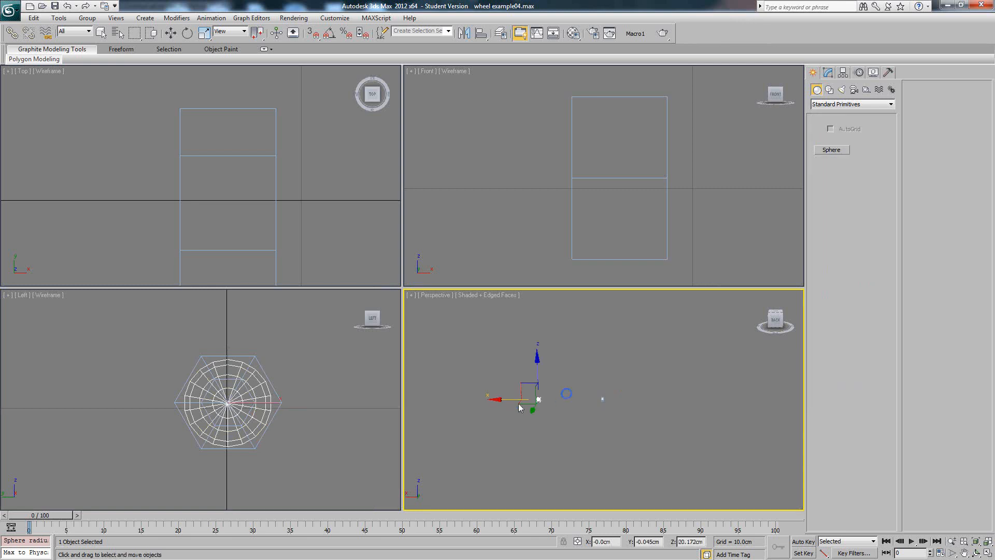
key("w")
left_click_drag(521, 407, 579, 404)
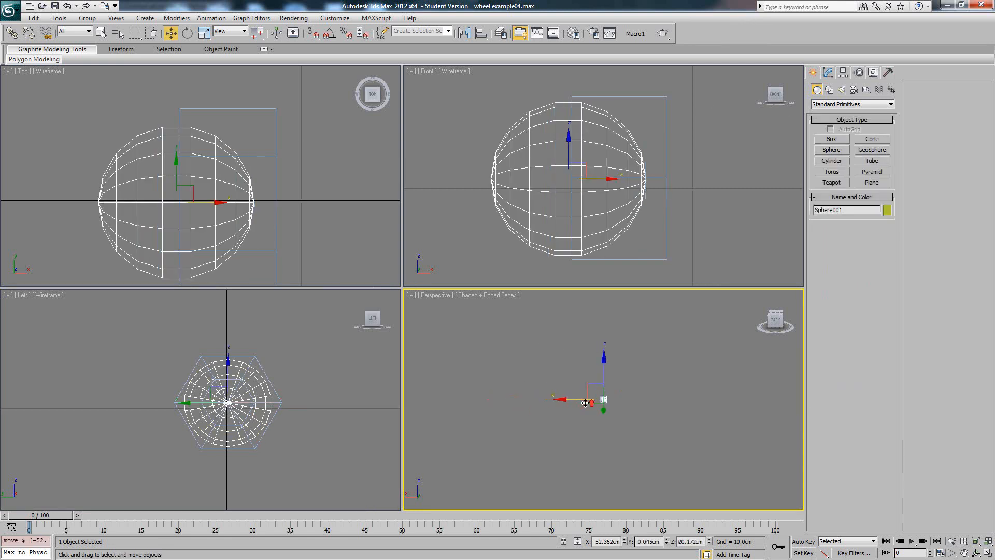
scroll(585, 403, "up", 8)
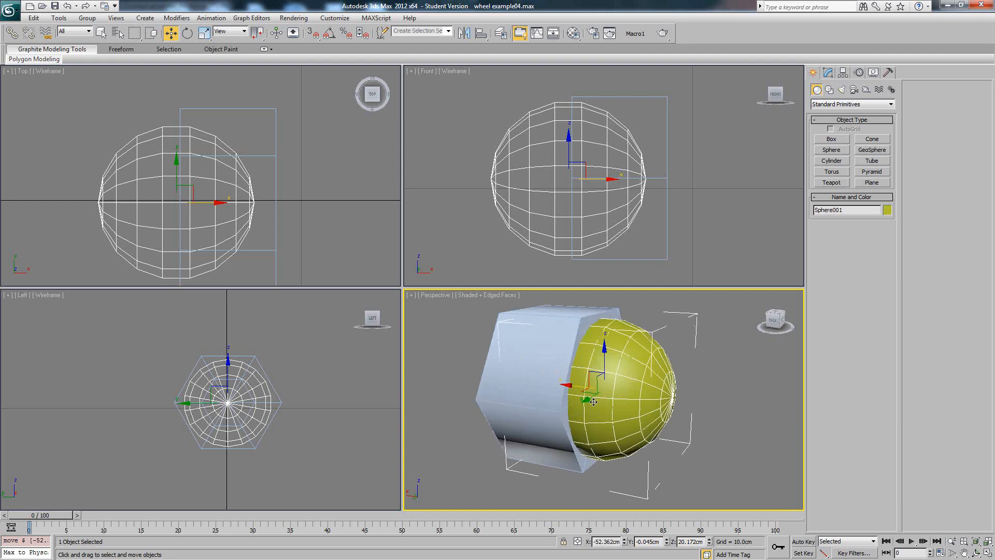
Cut the sphere into a dome with a Hemisphere value of 0.58 and flatten it to about 32% along X
middle_click_drag(593, 402, 572, 401, "alt")
left_click(828, 73)
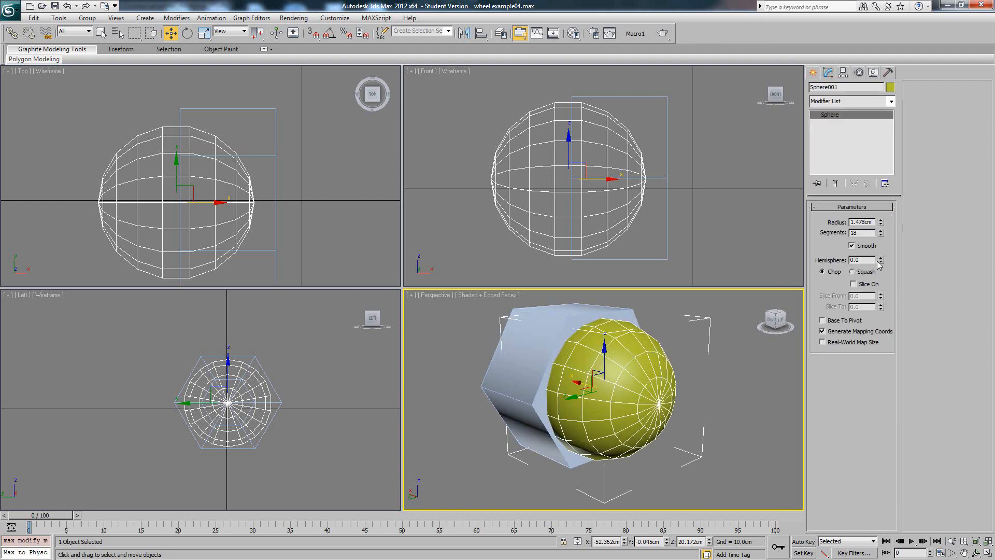
left_click_drag(880, 260, 883, 203)
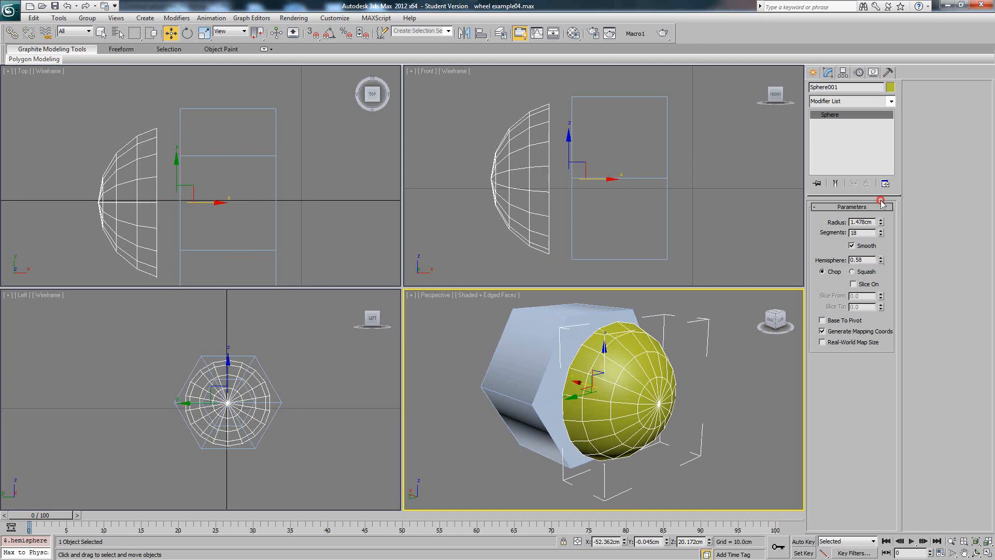
middle_click_drag(611, 345, 607, 386, "alt")
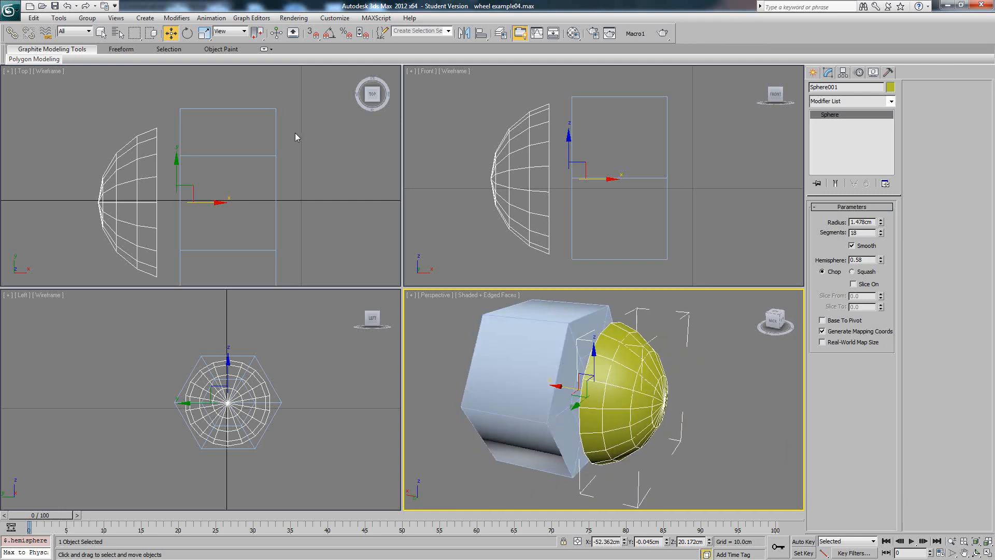
left_click(204, 32)
left_click_drag(559, 385, 563, 392)
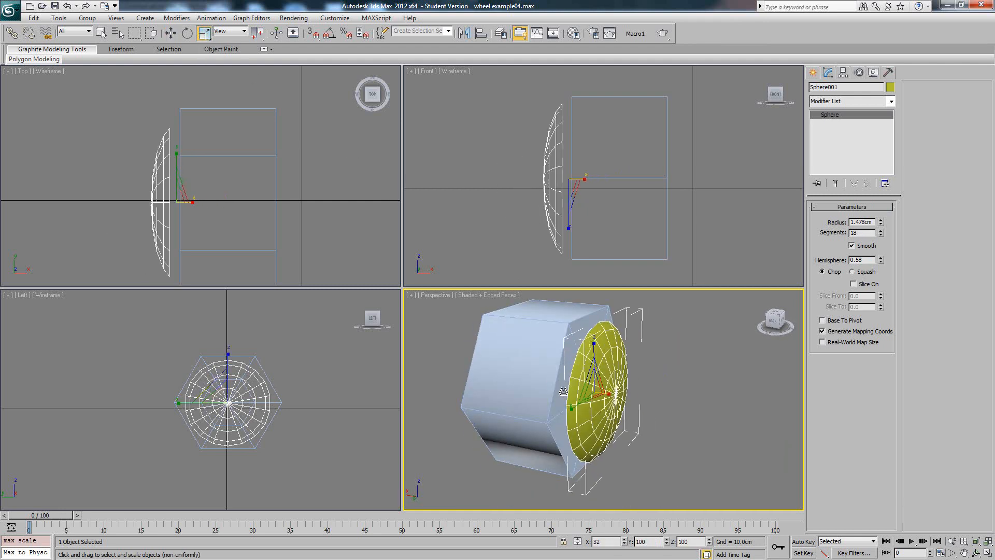
Move the flattened dome about 0.13 cm along X toward the hexagon's outer face and set its Hemisphere to 0.515
right_click(630, 387)
left_click(653, 390)
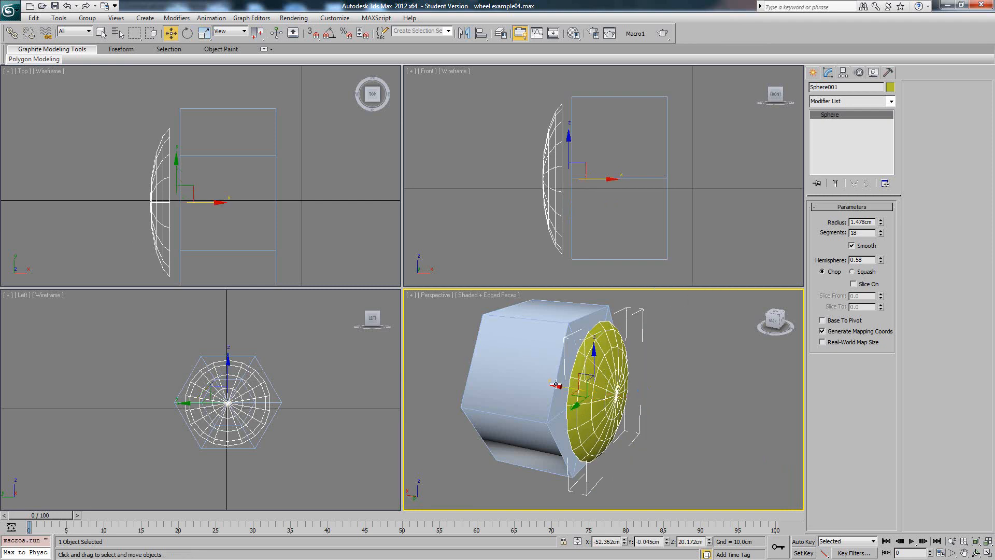
key("ctrl+z")
key("ctrl+y")
left_click_drag(567, 386, 560, 386)
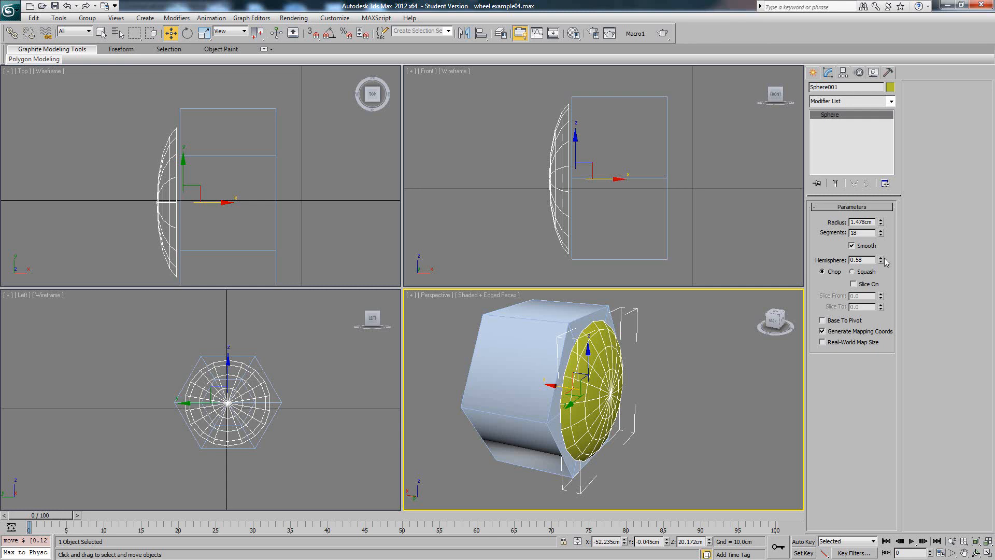
left_click_drag(885, 263, 885, 269)
middle_click_drag(539, 383, 553, 311, "alt")
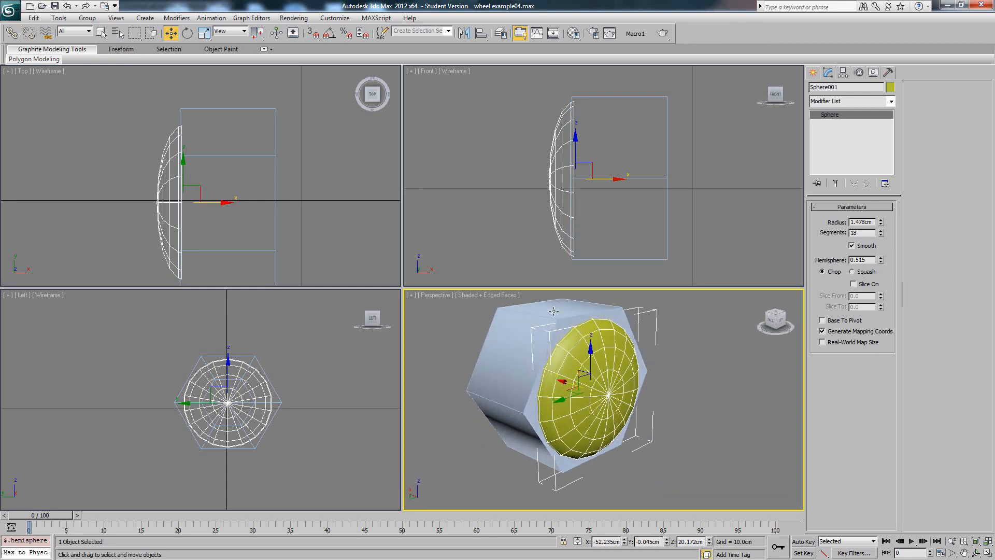
Select the hexagonal cylinder and add an Edit Poly modifier to it
left_click(554, 314)
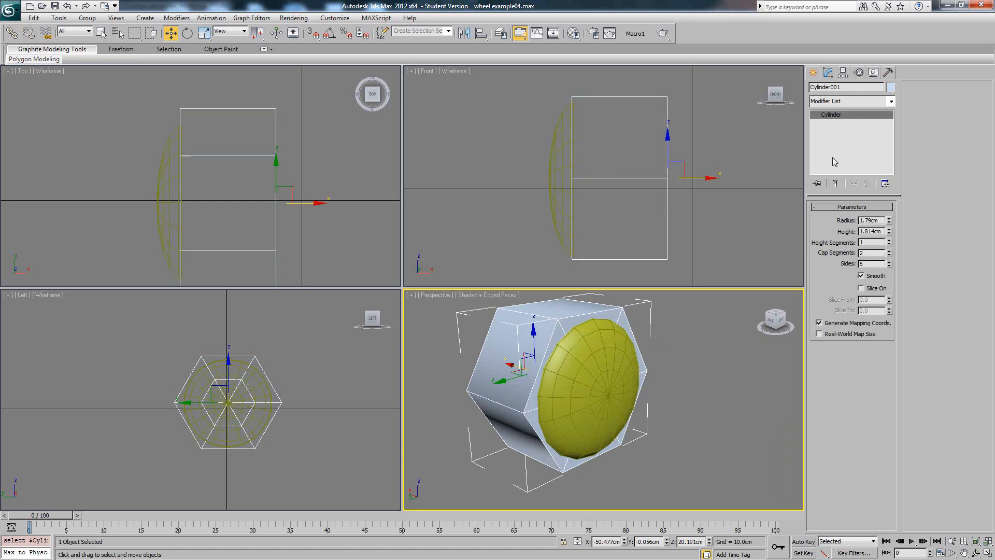
left_click(857, 102)
left_click(865, 377)
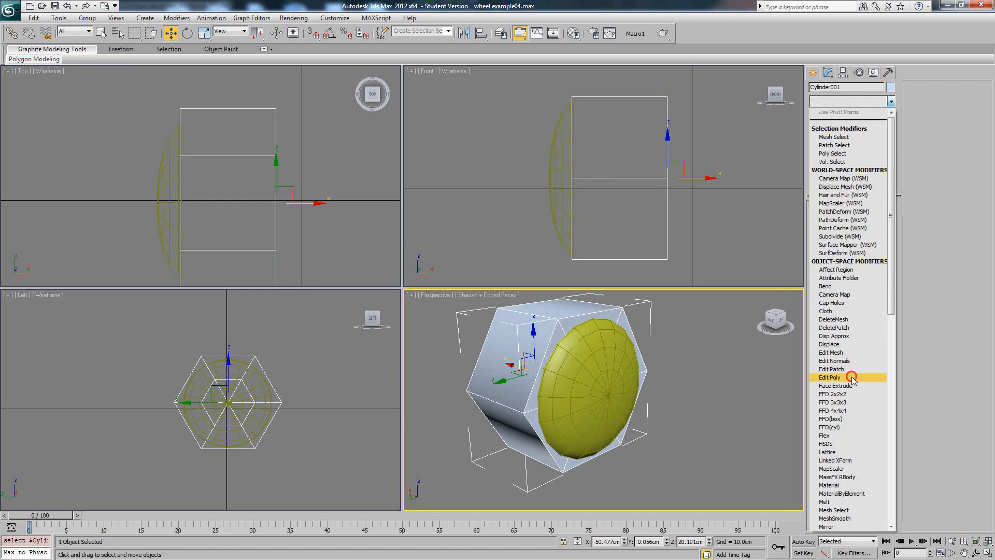
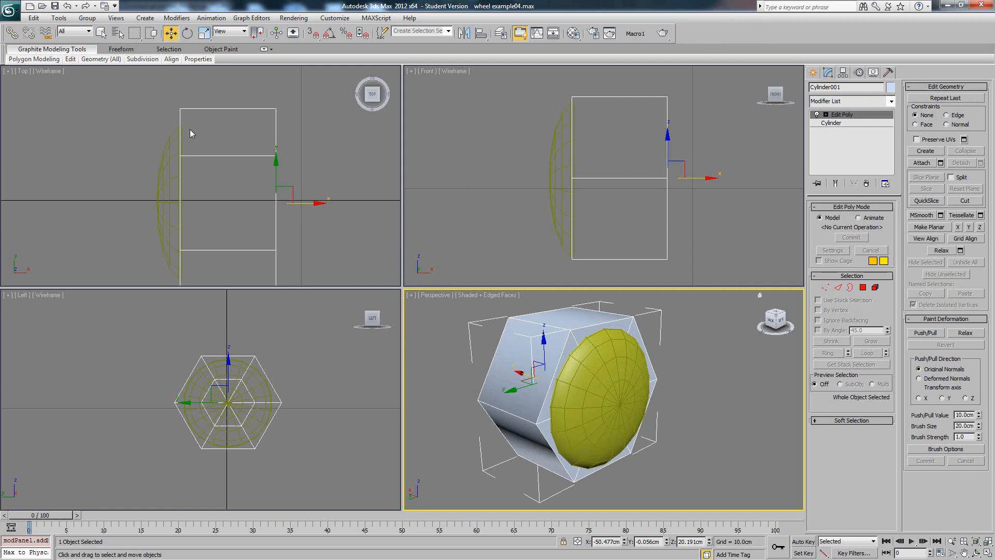
Add a TurboSmooth modifier above the cylinder's Edit Poly and return to the Edit Poly level
mouse_move(71, 60)
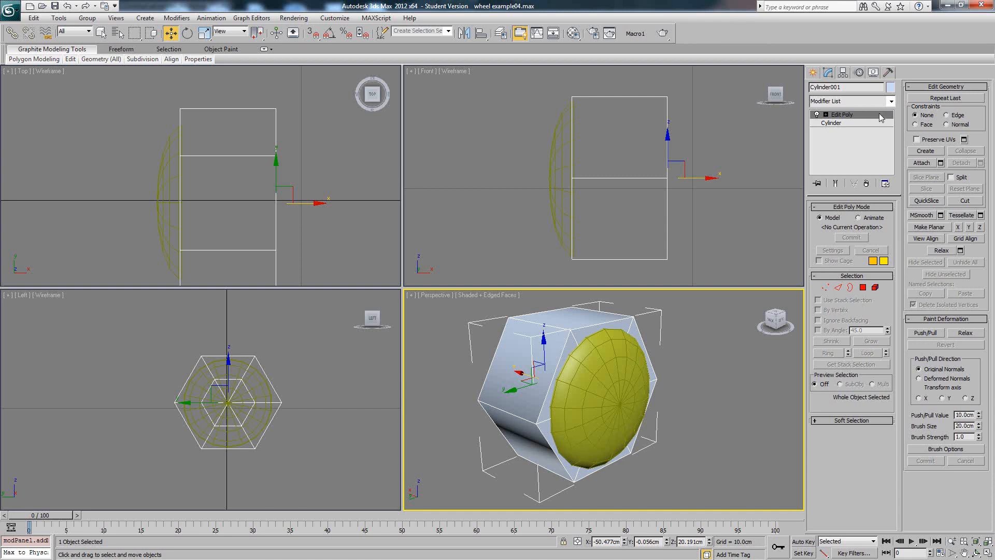
left_click(891, 101)
scroll(849, 428, "down", 10)
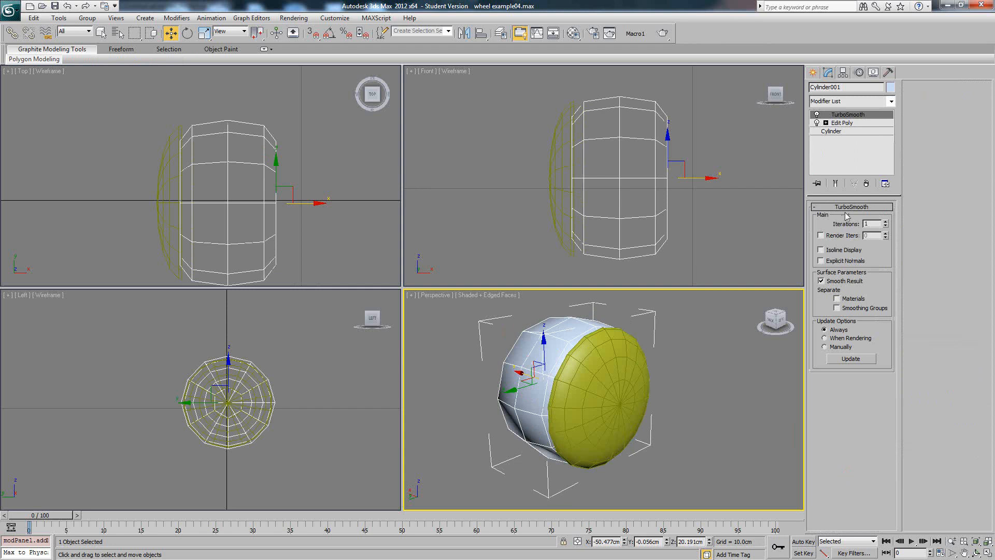
left_click(844, 123)
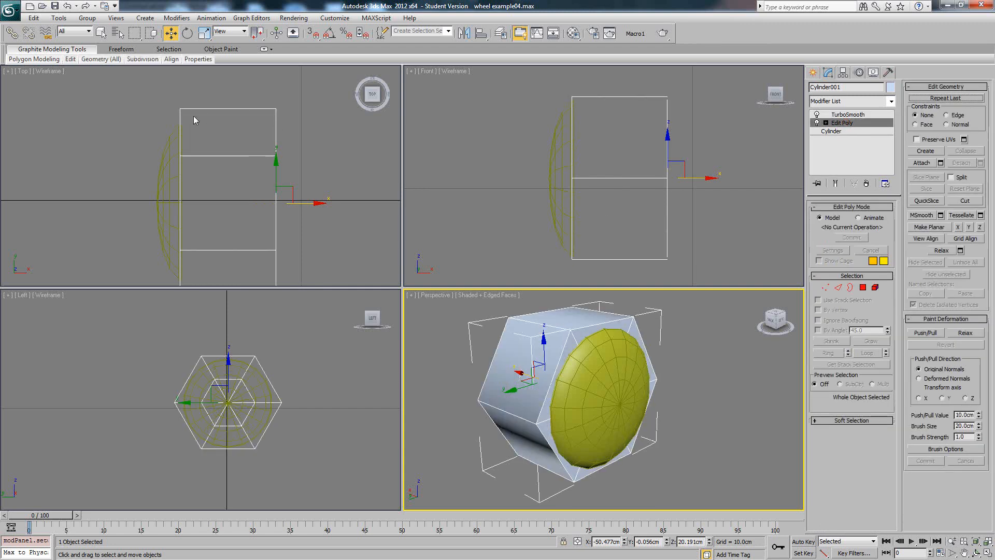
Insert SwiftLoop edge loops around the hexagonal cylinder, one close to each of its two end faces
mouse_move(73, 60)
left_click(154, 85)
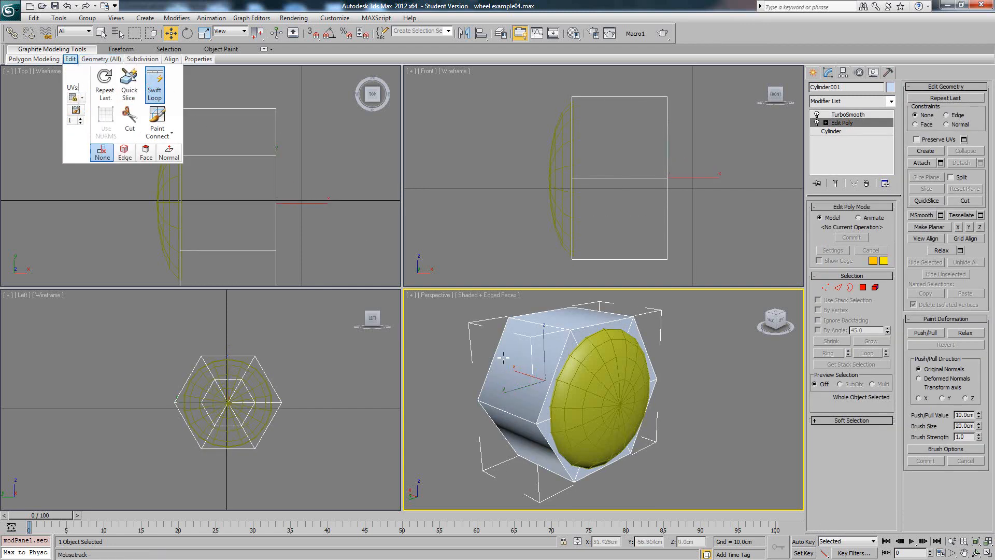
left_click(537, 417)
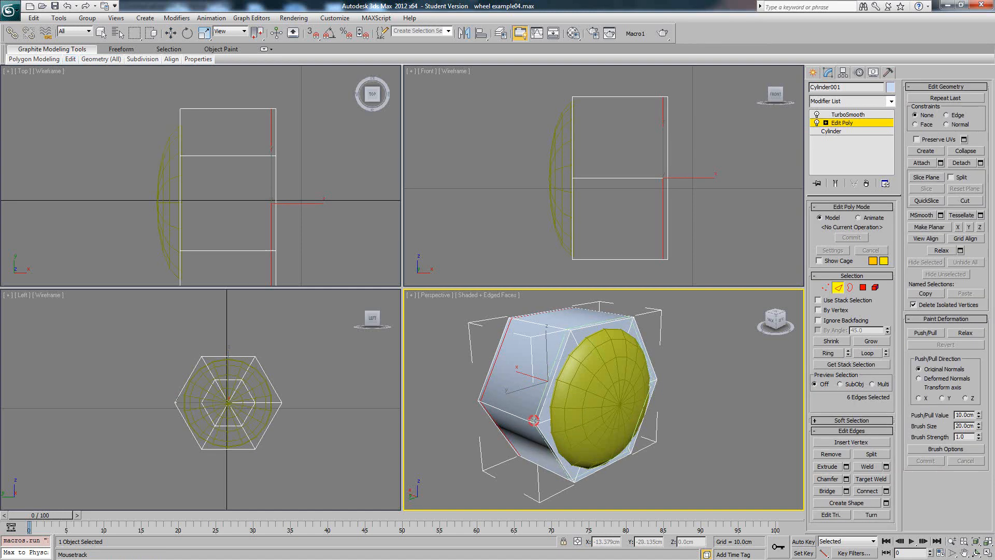
Examine the hexagon from several angles with its TurboSmooth end result shown and hidden, including without edge display
left_click(835, 183)
left_click(839, 183)
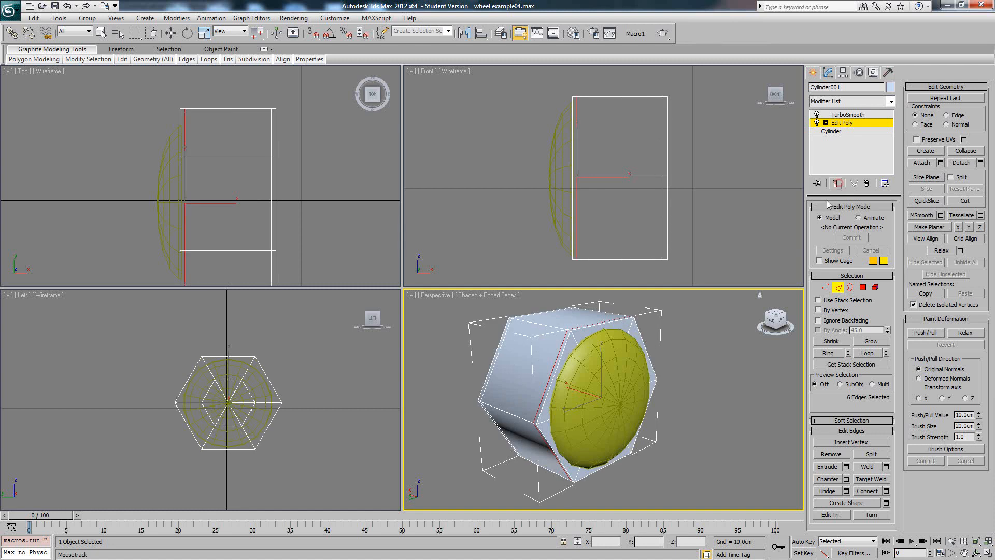
middle_click_drag(647, 346, 585, 342, "alt")
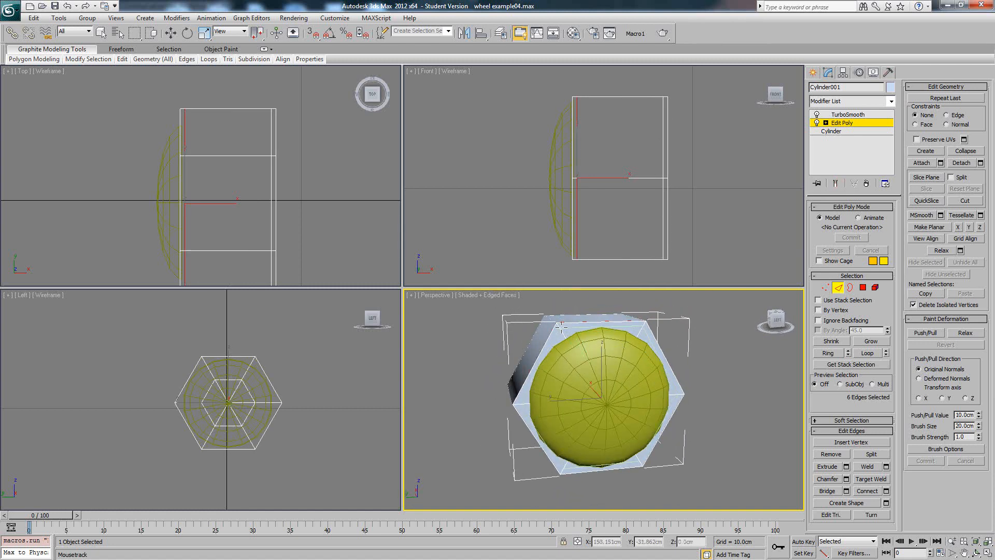
middle_click_drag(560, 326, 846, 181, "alt")
left_click(836, 184)
key("F4")
scroll(675, 335, "down", 3)
middle_click_drag(648, 363, 675, 334, "alt")
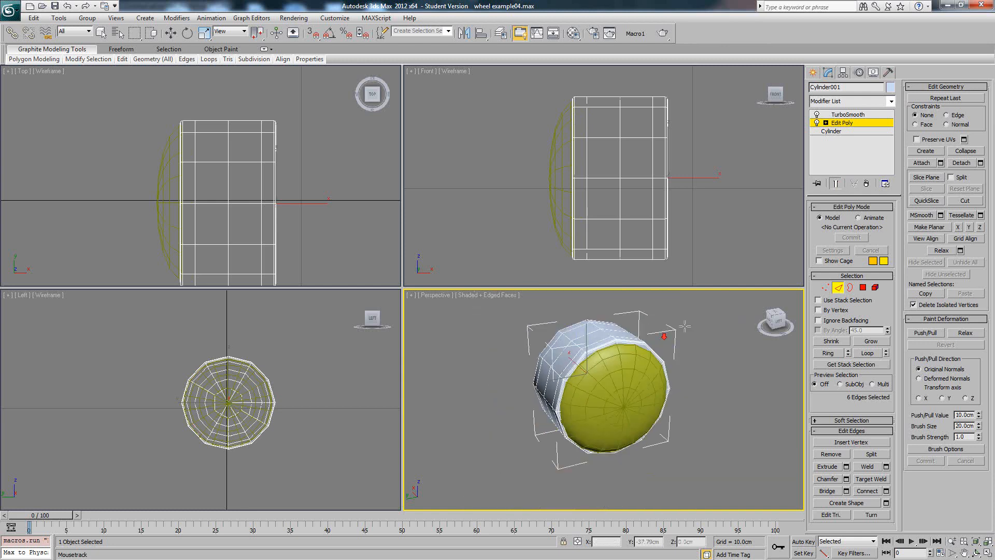
left_click(836, 184)
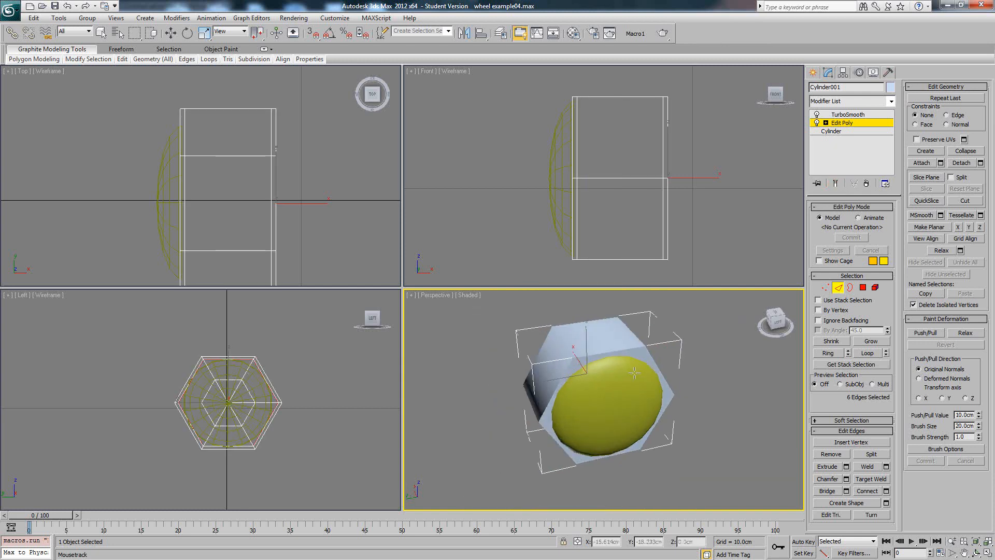
Select all six lengthwise corner edges of the hexagon and extend the selection along their loops across both end faces
key("w")
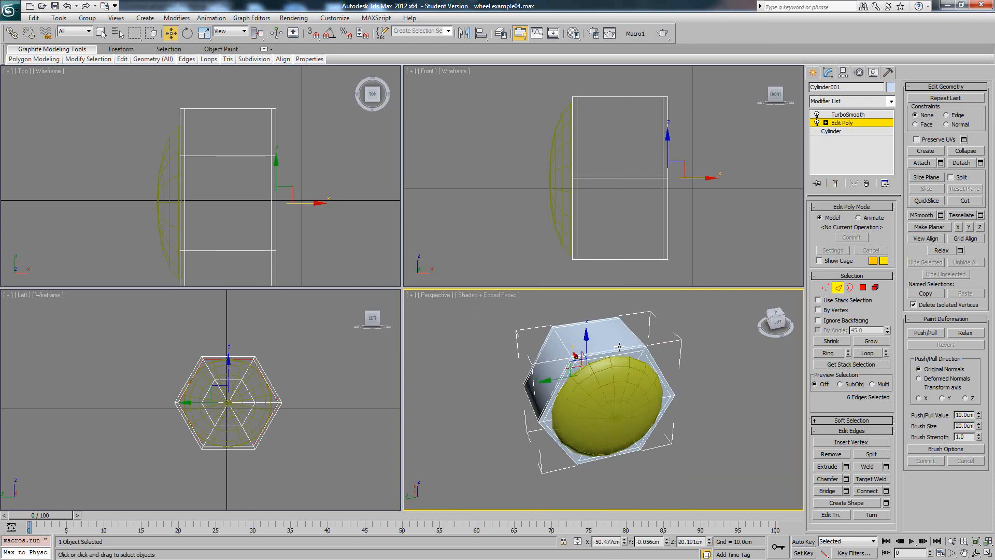
left_click(560, 340)
left_click(865, 353)
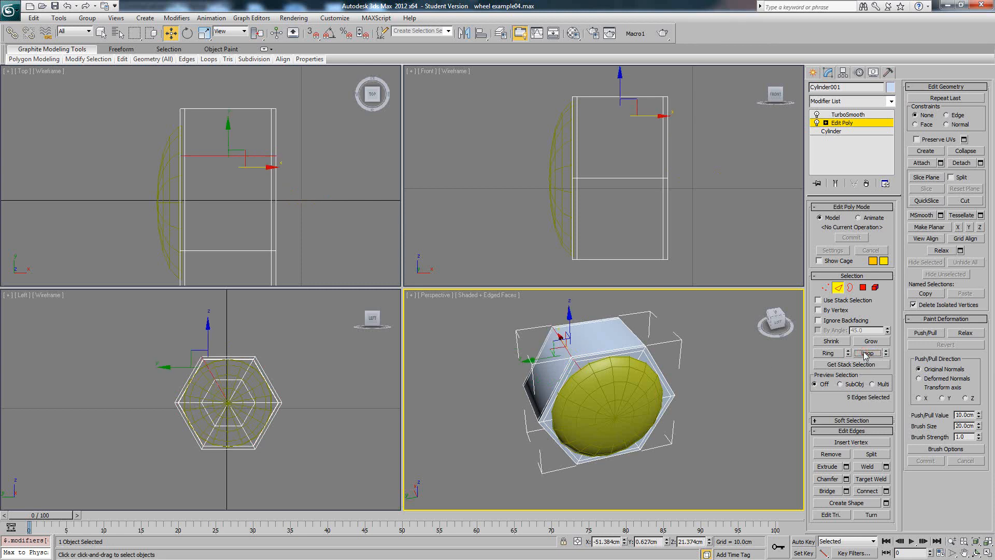
middle_click_drag(684, 361, 643, 410, "alt")
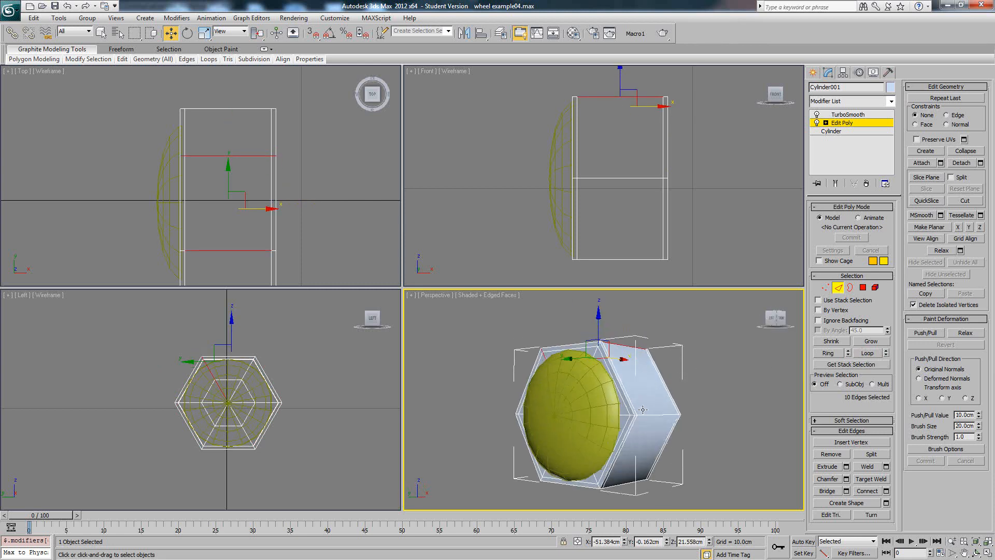
left_click(829, 353)
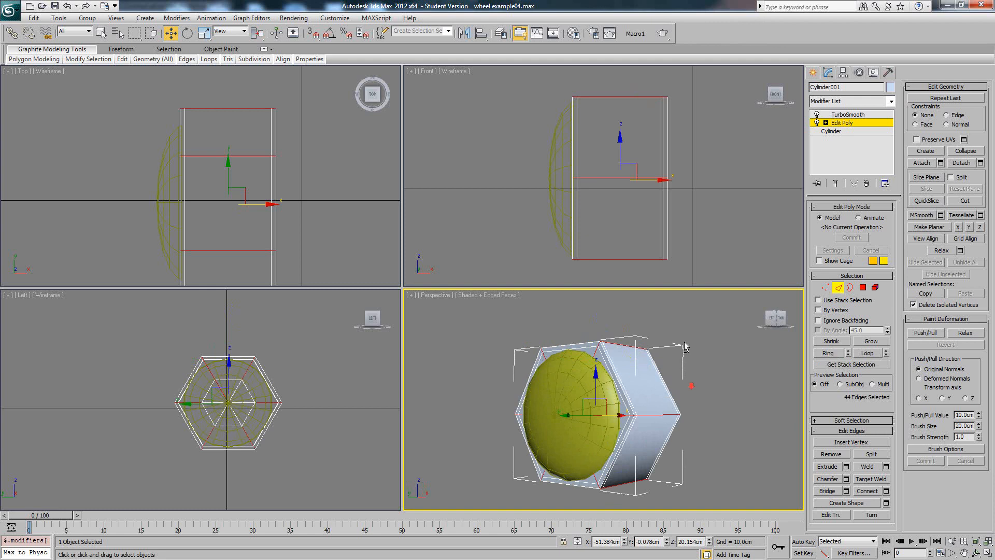
middle_click_drag(685, 347, 617, 410, "alt")
left_click(869, 355)
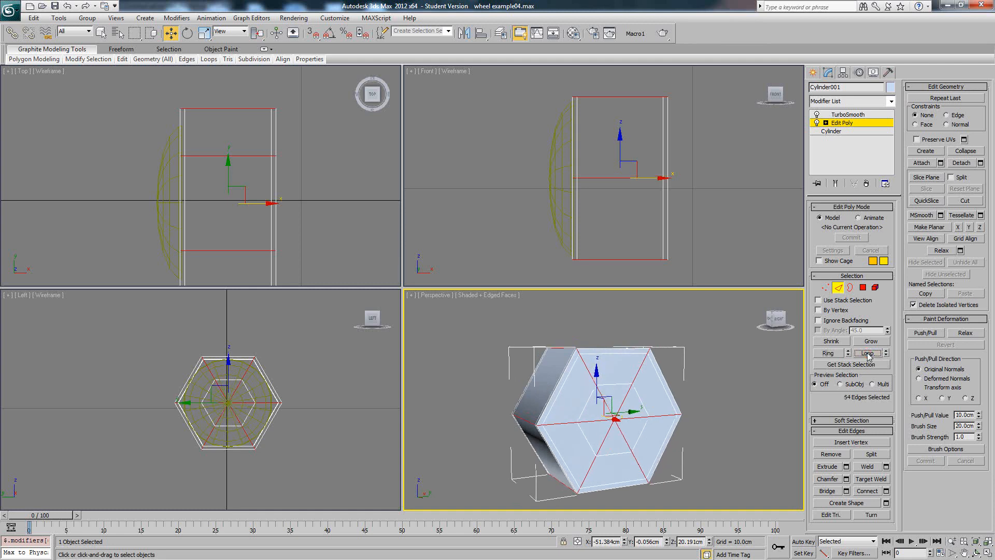
Chamfer the selected corner edge loops of the hexagon by 0.05 cm
middle_click_drag(669, 430, 787, 450, "alt")
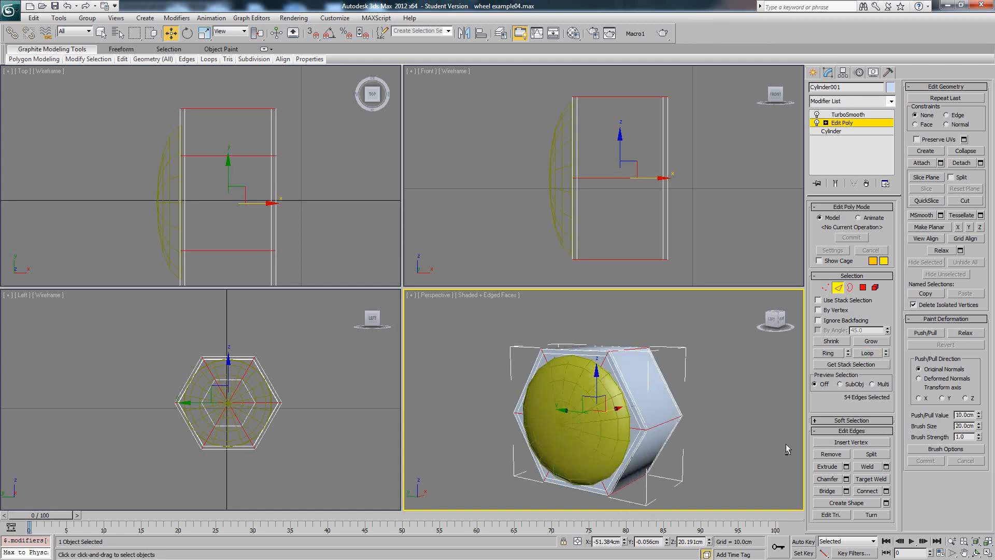
left_click(846, 479)
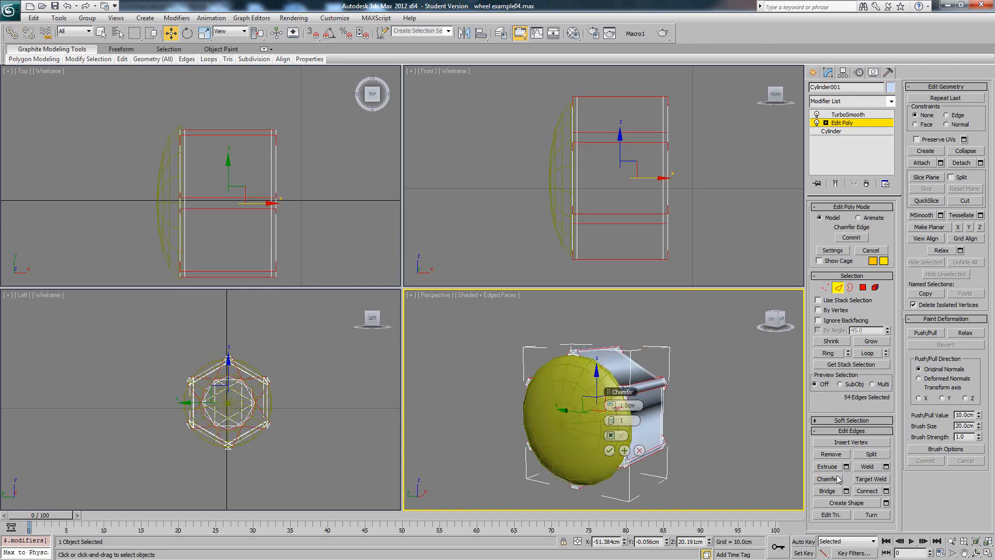
right_click(609, 405)
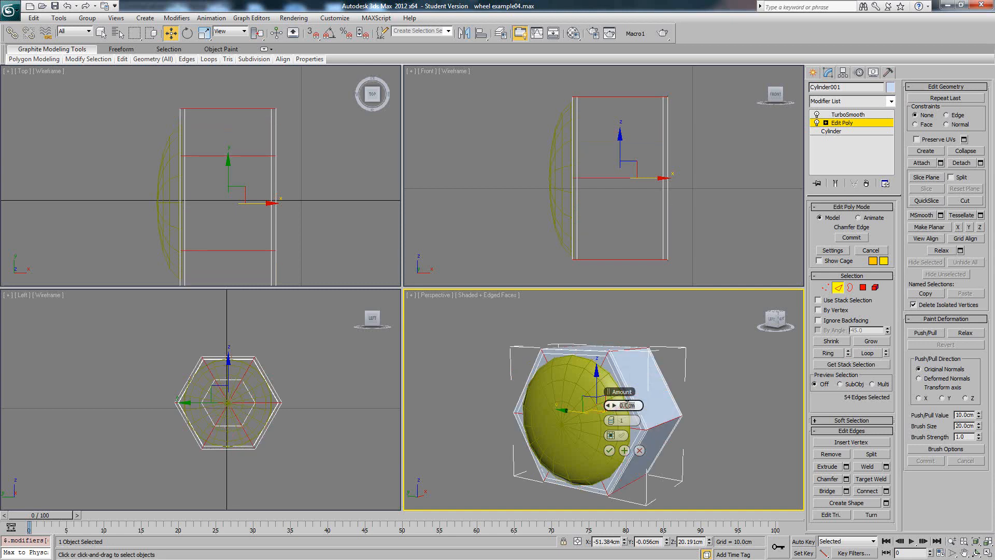
key("Return")
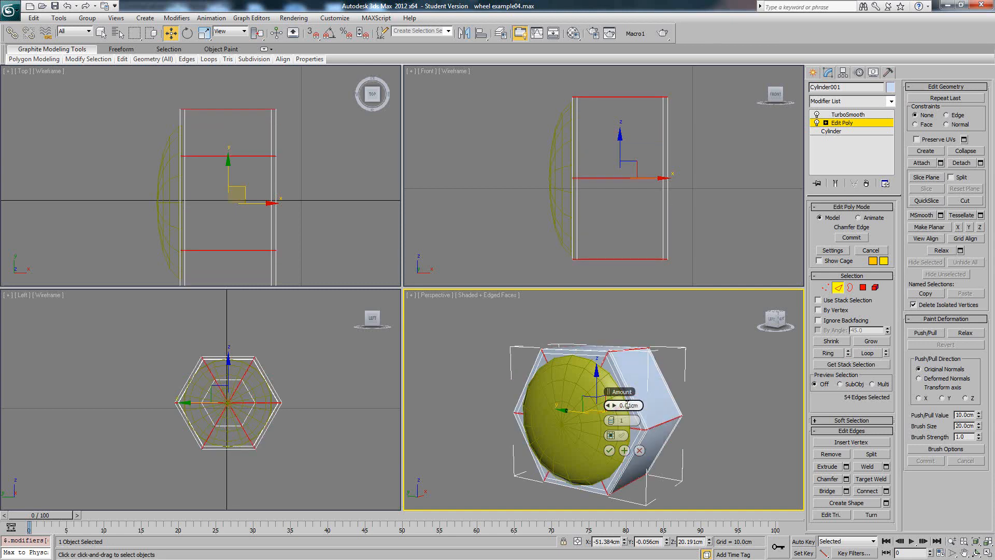
type("5")
key("Return")
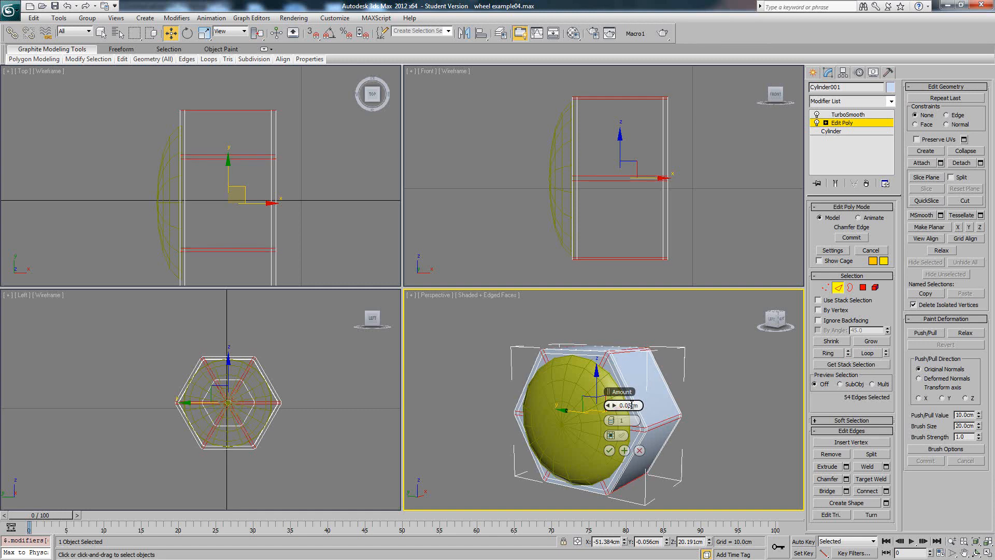
left_click(611, 450)
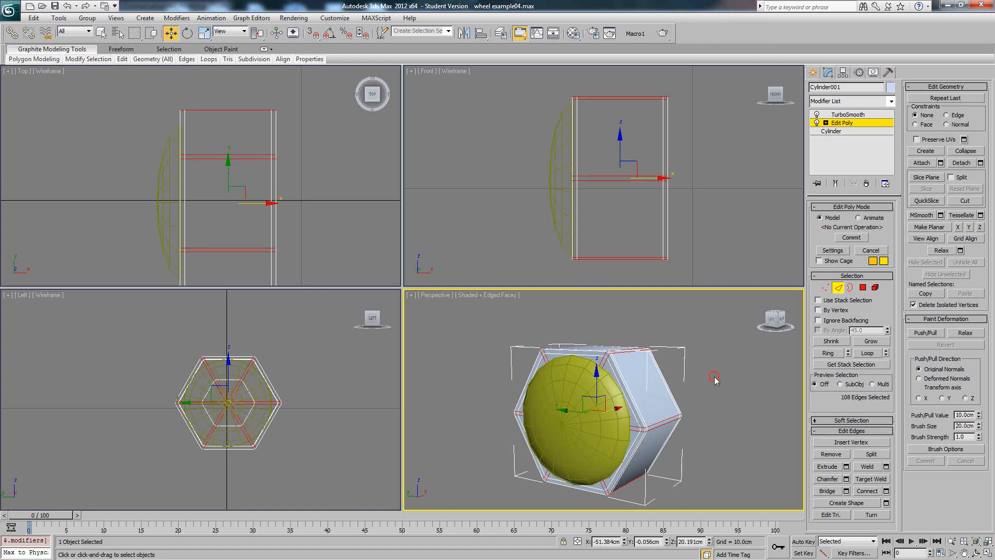
Hide the edged faces in the perspective view and return the hexagonal nut to its TurboSmooth level
left_click(719, 378)
key("F4")
left_click(856, 115)
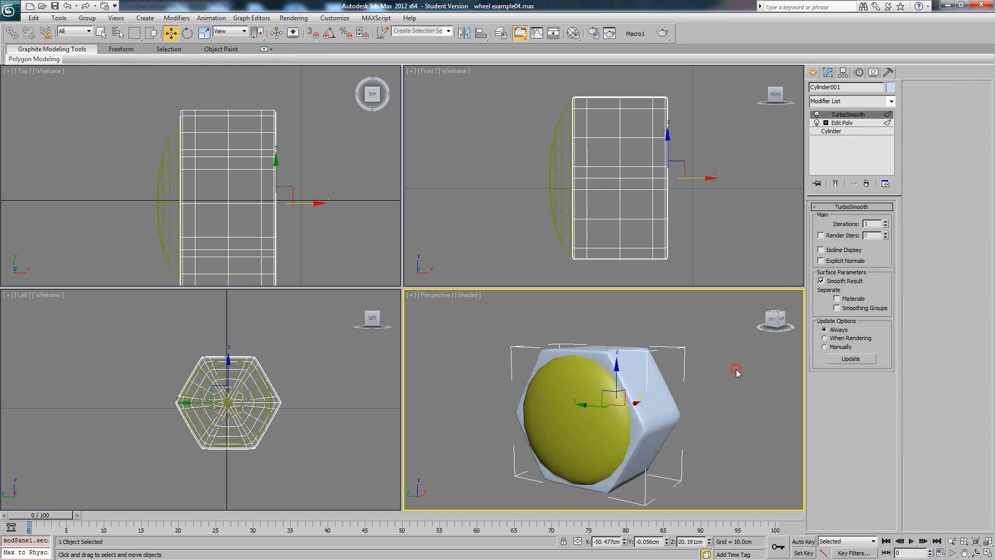
left_click(720, 375)
Set the yellow dome's segments to 32 and unhide the rest of the wheel
left_click(591, 405)
middle_click_drag(591, 405, 642, 404, "alt")
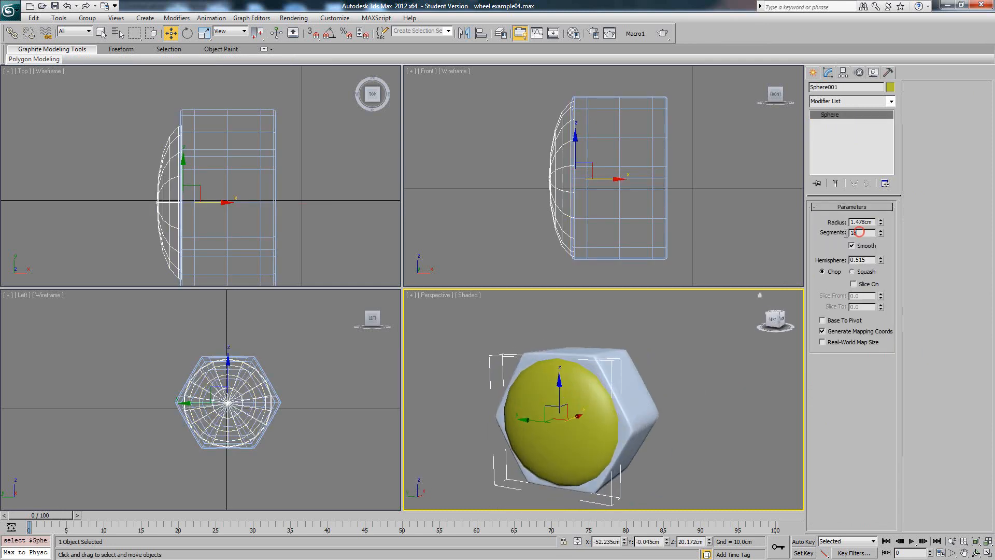
type("32")
key("Return")
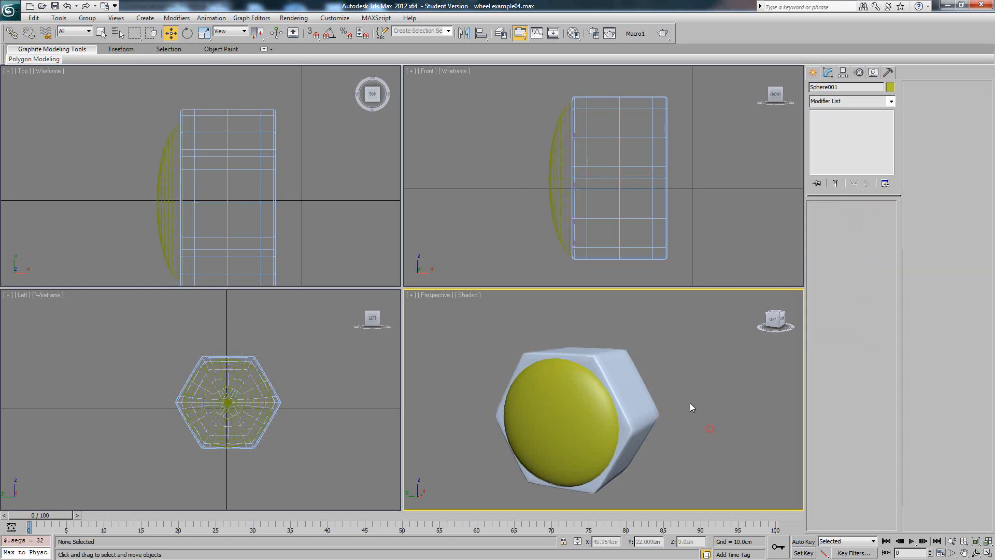
right_click(688, 391)
left_click(700, 346)
Group the yellow dome and the hexagonal nut under the name bolt
left_click(540, 399)
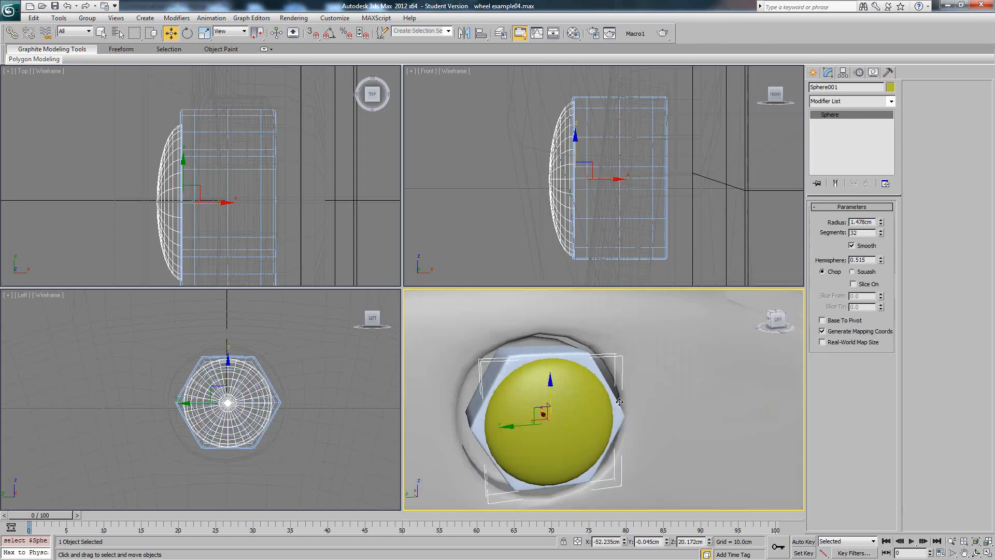
scroll(549, 401, "down", 5)
middle_click_drag(561, 403, 596, 415, "alt")
scroll(613, 419, "up", 5)
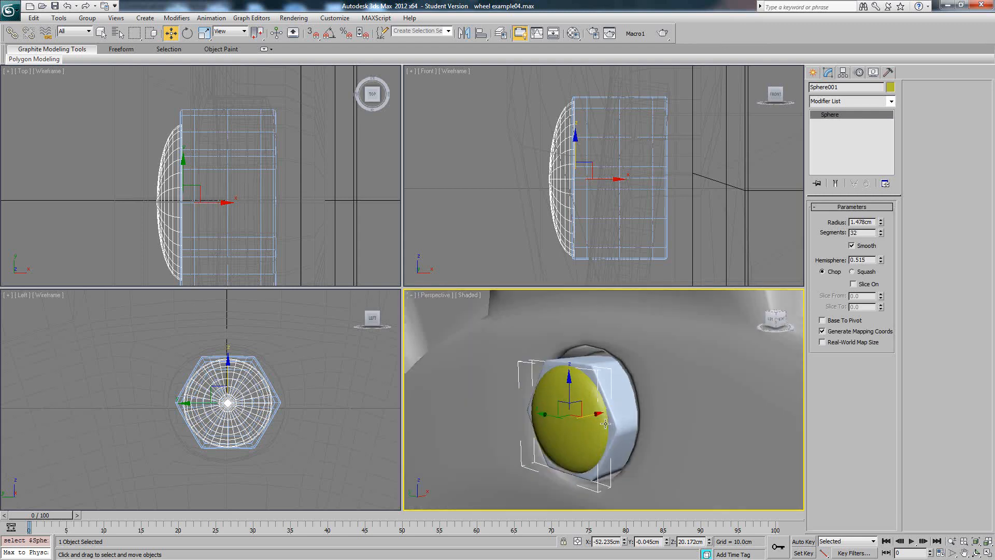
left_click(613, 419, "ctrl")
scroll(607, 417, "down", 3)
scroll(607, 417, "down", 4)
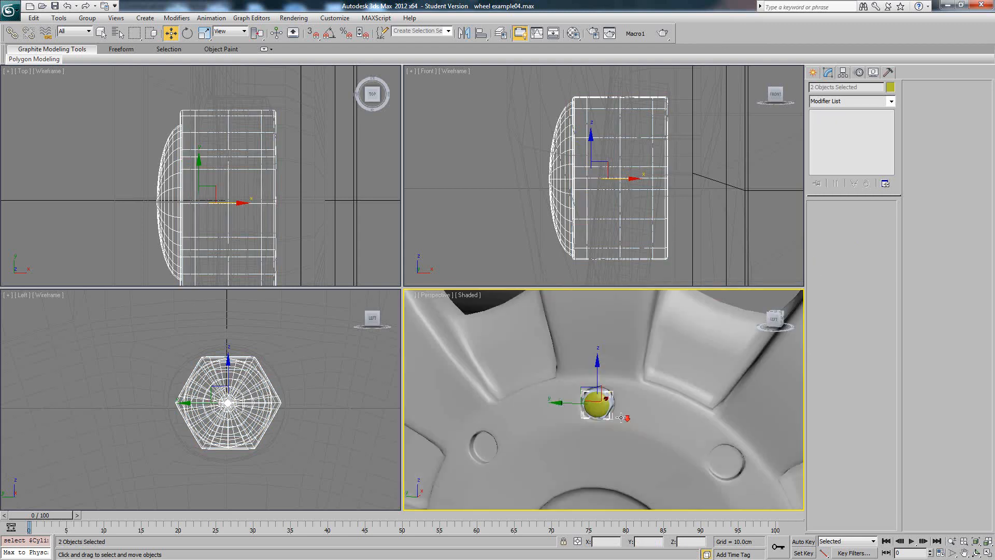
middle_click_drag(607, 417, 609, 370)
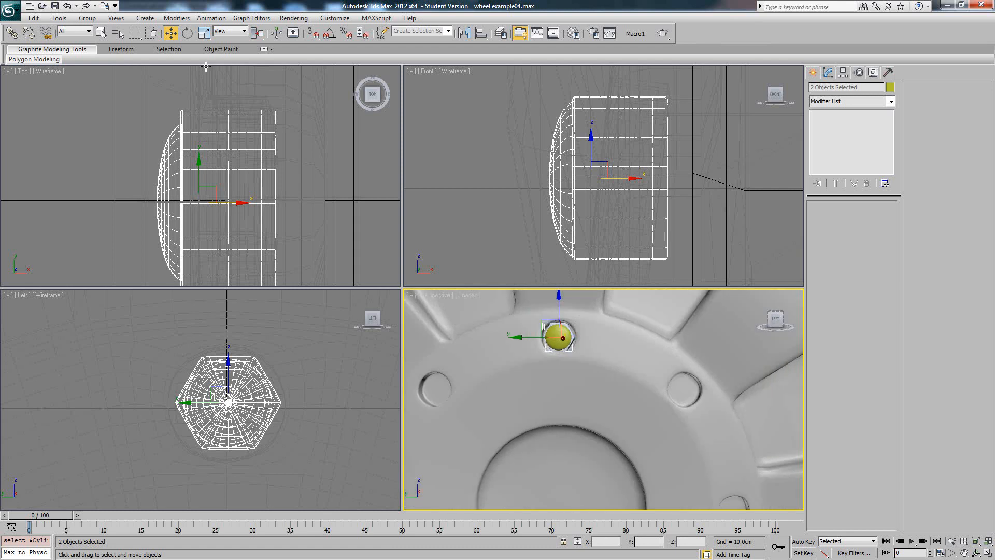
left_click(86, 19)
left_click(91, 27)
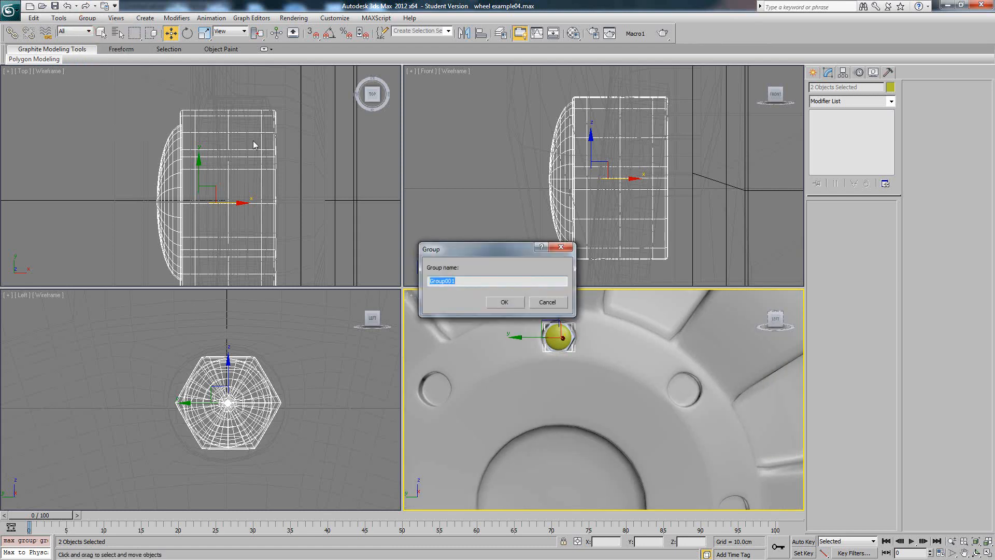
key("Return")
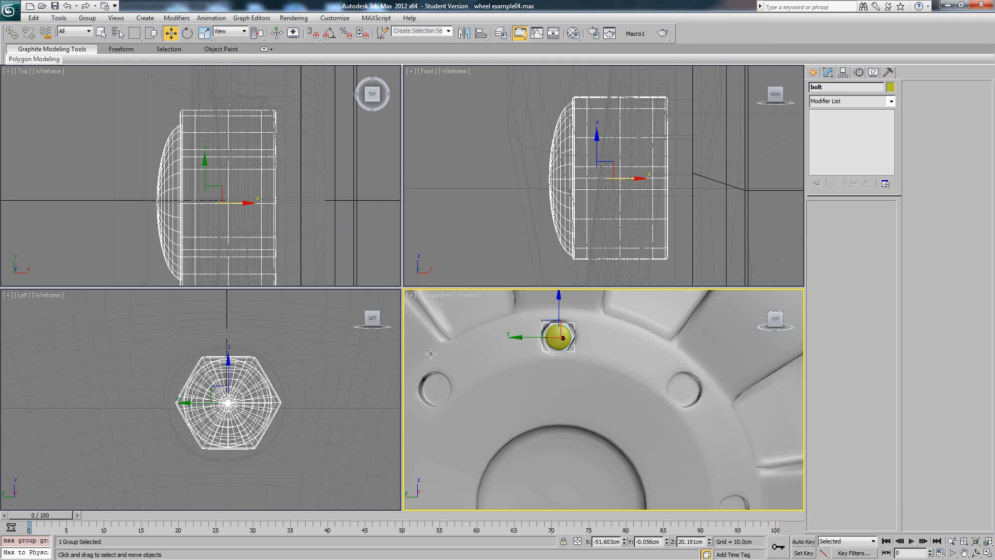
Show the left view shaded and maximized, framed on the bolt and the neighbouring rim holes
scroll(378, 350, "down", 3)
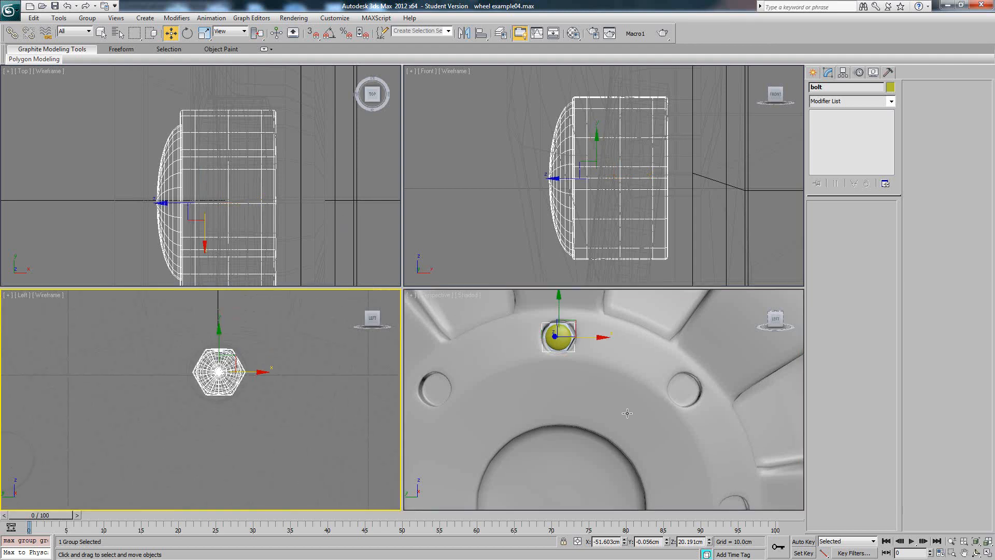
middle_click_drag(629, 413, 630, 389)
middle_click_drag(295, 389, 307, 377)
key("F3")
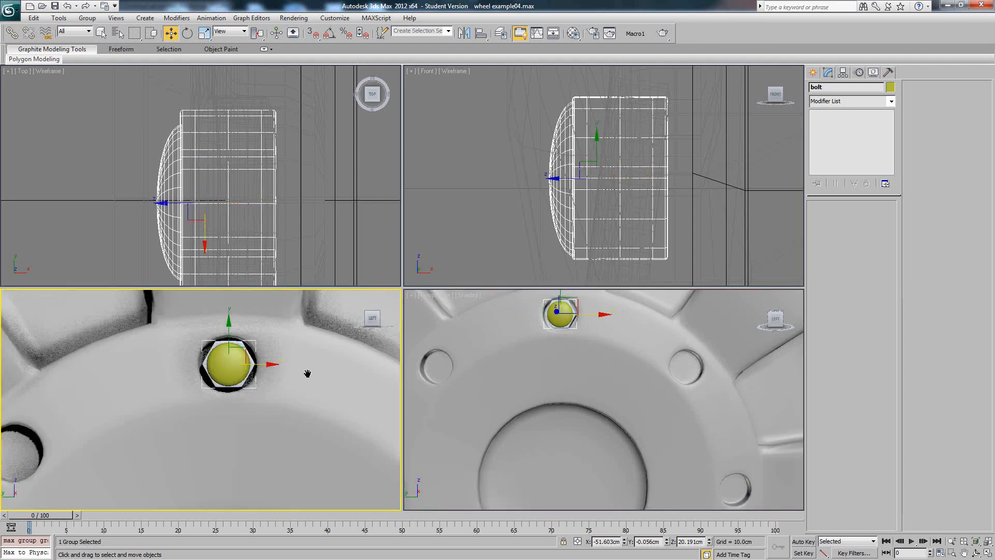
left_click(986, 552)
scroll(418, 246, "down", 4)
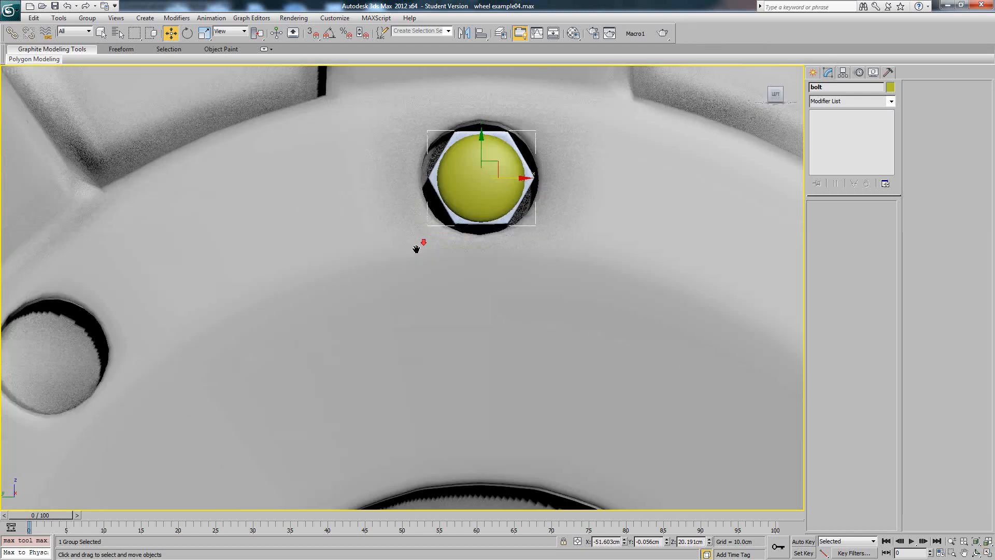
scroll(431, 262, "up", 1)
scroll(431, 263, "up", 2)
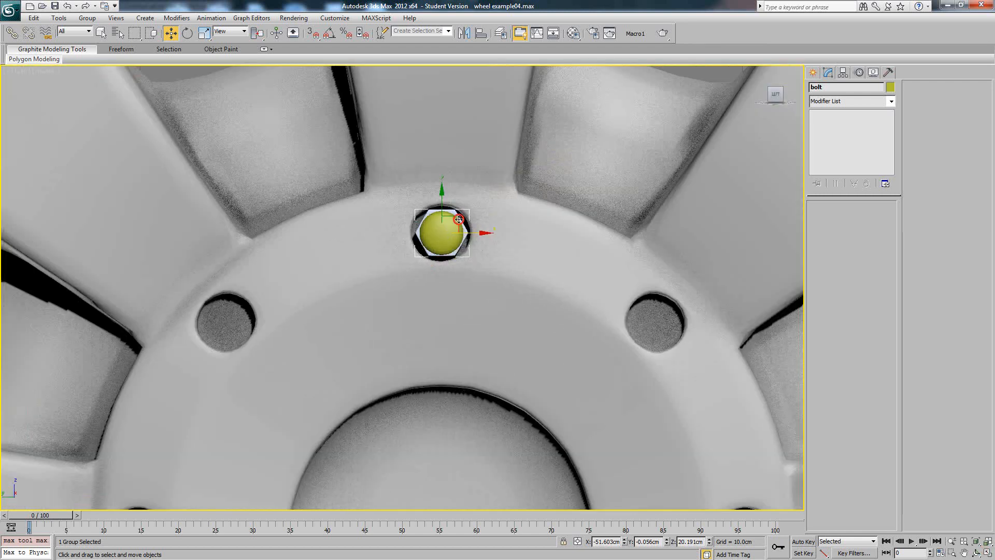
Clone the bolt as an instance into the upper-right hub hole and rotate the copy about 20 degrees
mouse_move(459, 219)
left_mouse_down("shift")
mouse_move(518, 228)
mouse_move(674, 309)
left_mouse_up("shift")
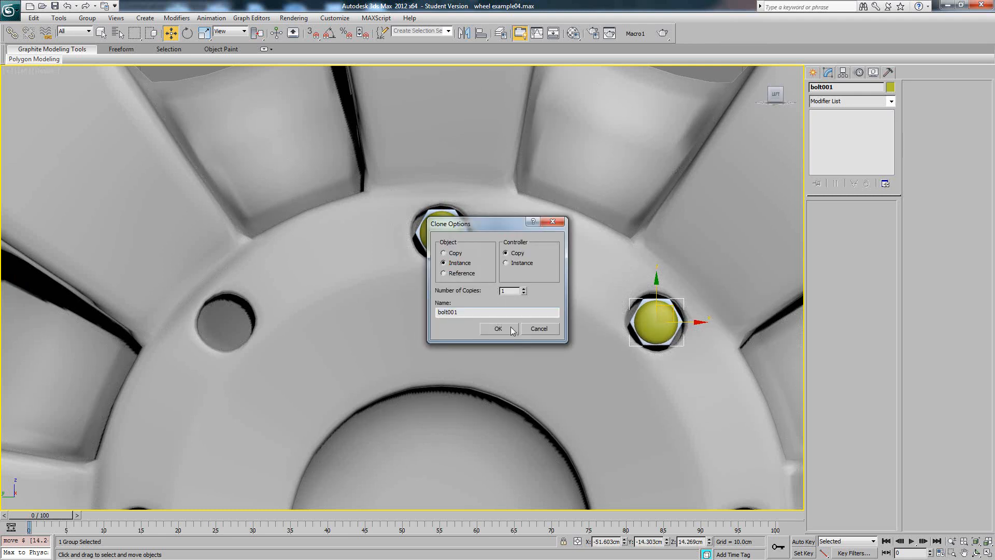
left_click(498, 329)
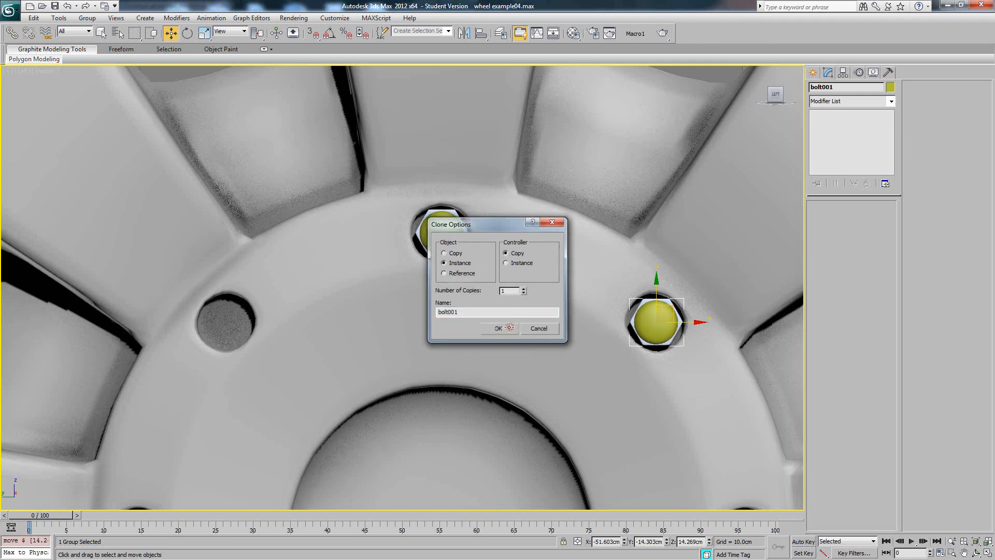
left_click(186, 34)
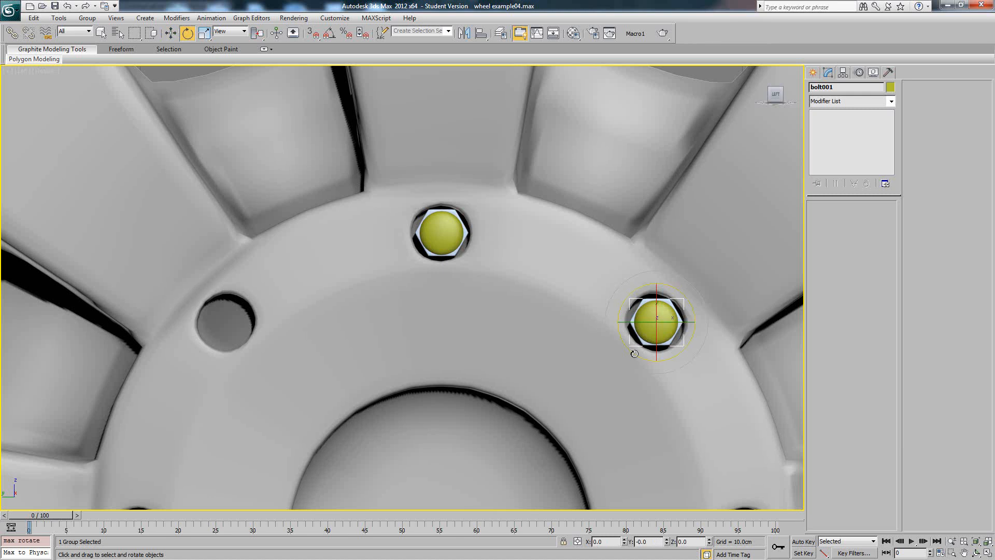
left_click_drag(632, 351, 626, 327)
Clone the rotated bolt as an instance into the next hole clockwise, at mid-height, and rotate that copy as well
right_click(648, 317)
left_click(662, 327)
middle_click_drag(662, 328, 529, 178)
scroll(506, 191, "down", 2)
left_click_drag(498, 192, 561, 344, "shift")
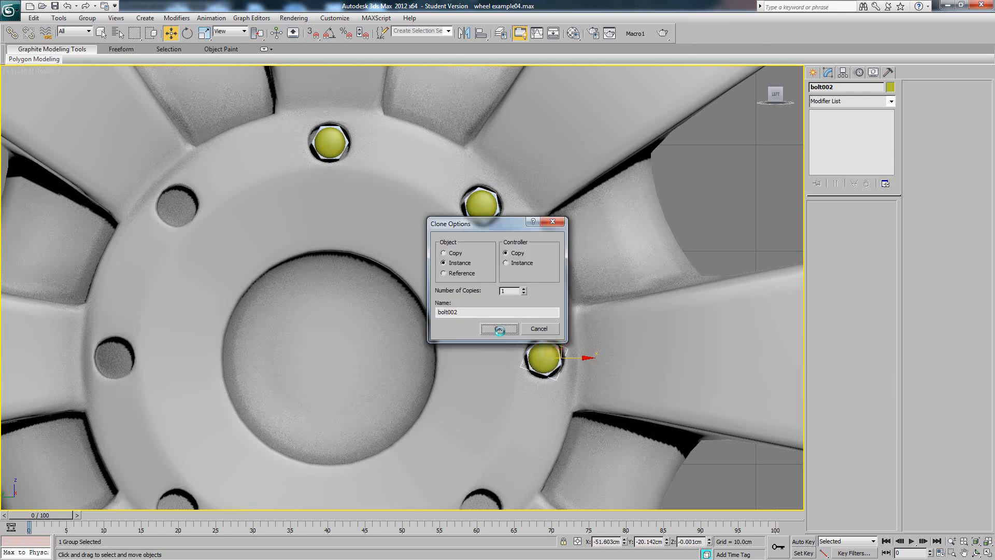
left_click(499, 329)
left_click(187, 33)
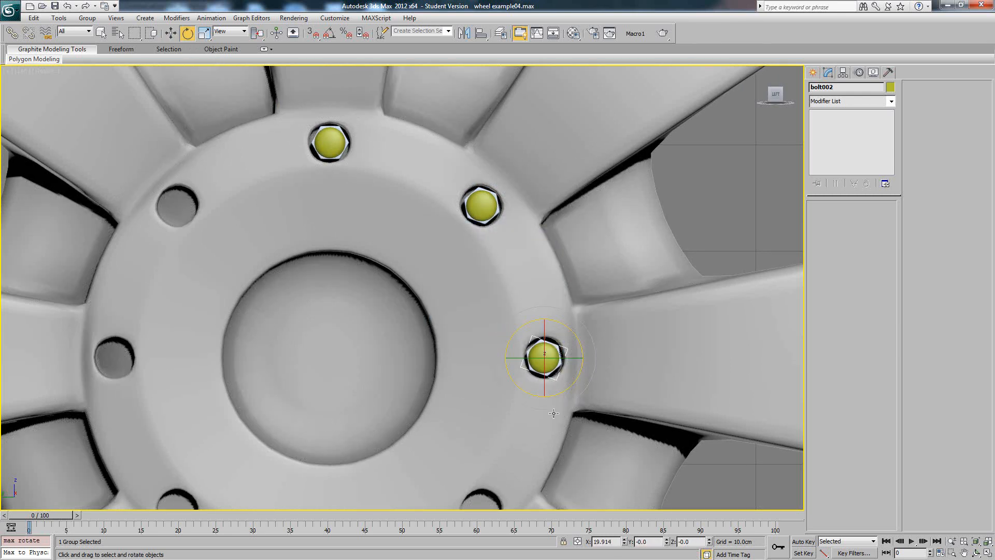
right_click(561, 349)
left_click(576, 358)
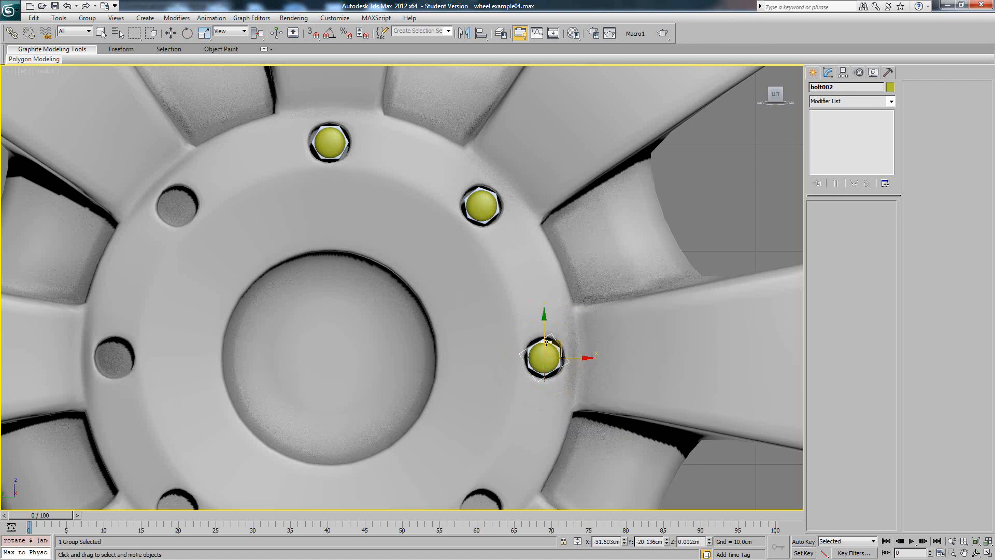
Clone the mid-height bolt as an instance into the lower-right hub hole, and the topmost bolt into the lower-left hole
middle_click_drag(566, 354, 625, 284)
left_click_drag(621, 274, 560, 425, "shift")
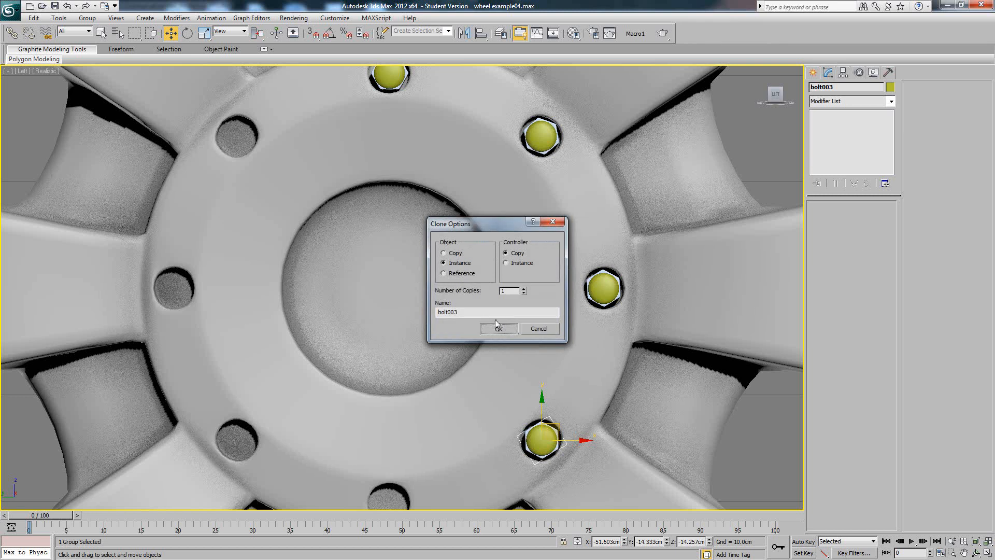
left_click(501, 328)
left_click(388, 83)
mouse_move(409, 67)
left_mouse_down("shift")
mouse_move(357, 217)
mouse_move(256, 435)
left_mouse_up("shift")
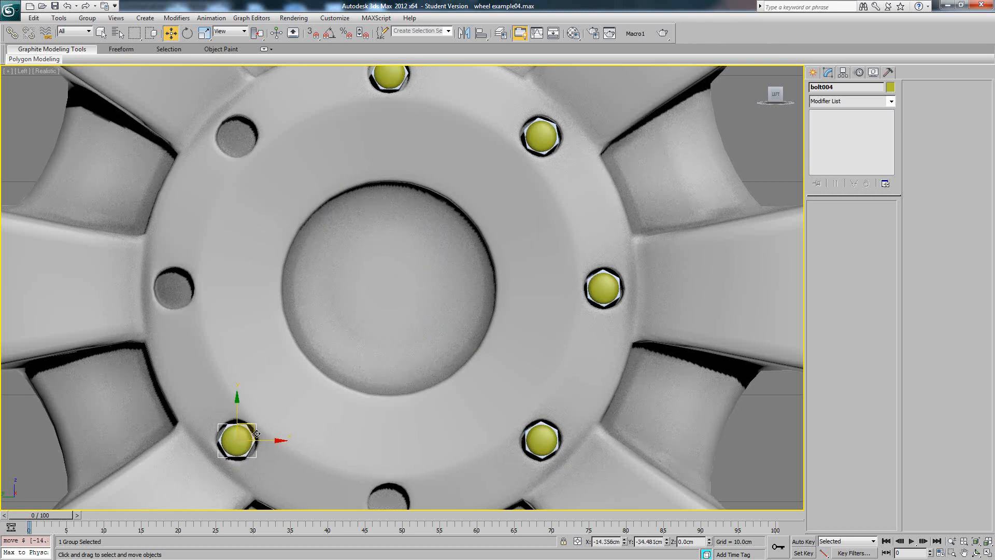
left_click(500, 329)
Clone the upper-right bolt as an instance into the mid-height hole on the hub's left side
left_click(550, 130)
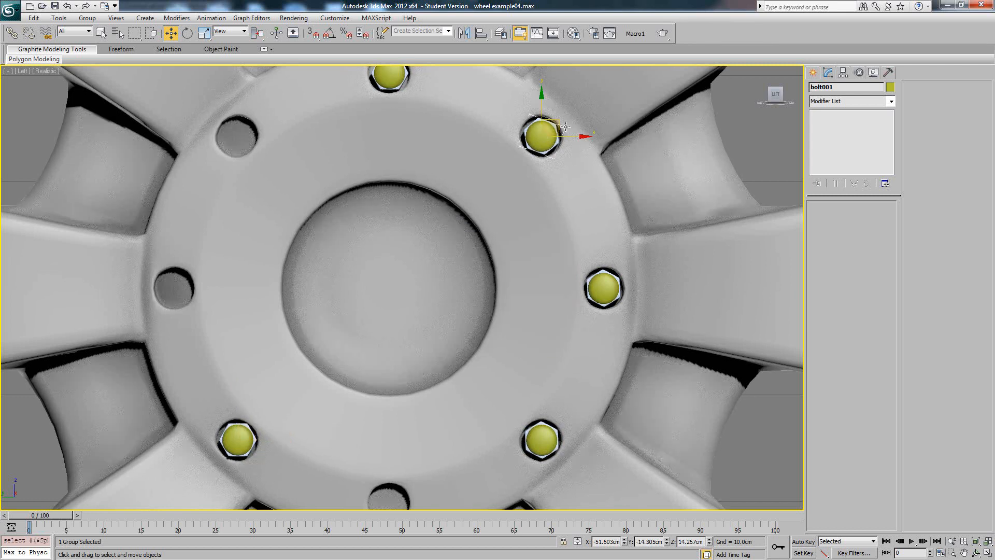
mouse_move(565, 127)
left_mouse_down("shift")
mouse_move(240, 128)
mouse_move(203, 282)
mouse_move(192, 278)
left_mouse_up("shift")
left_click(499, 327)
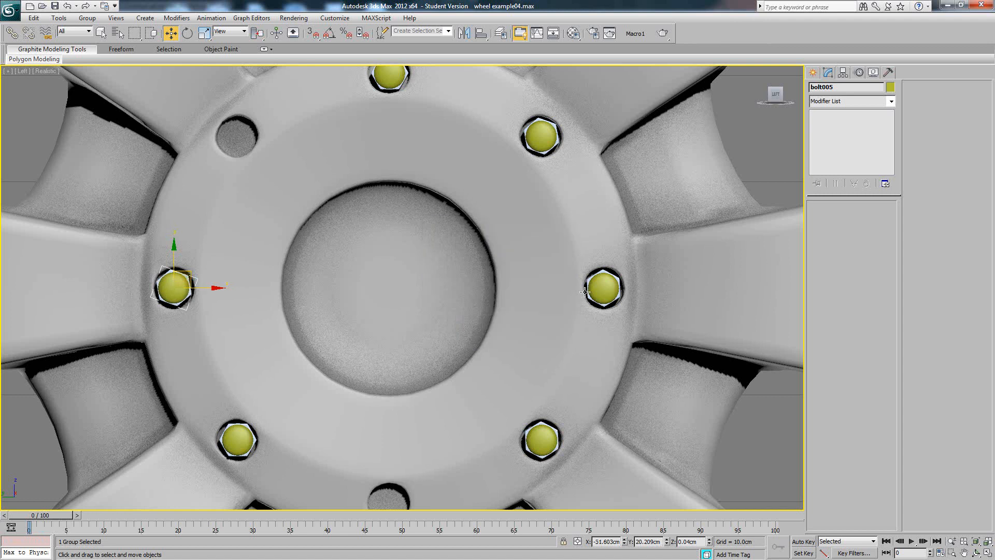
mouse_move(593, 288)
left_mouse_down()
mouse_move(243, 112)
mouse_move(255, 124)
left_mouse_up()
left_click(599, 287)
key("ctrl+z")
key("ctrl+z")
Clone the right mid-height bolt as an instance into the upper-left hole, and the lower-right bolt into the bottom hole
left_click(617, 280)
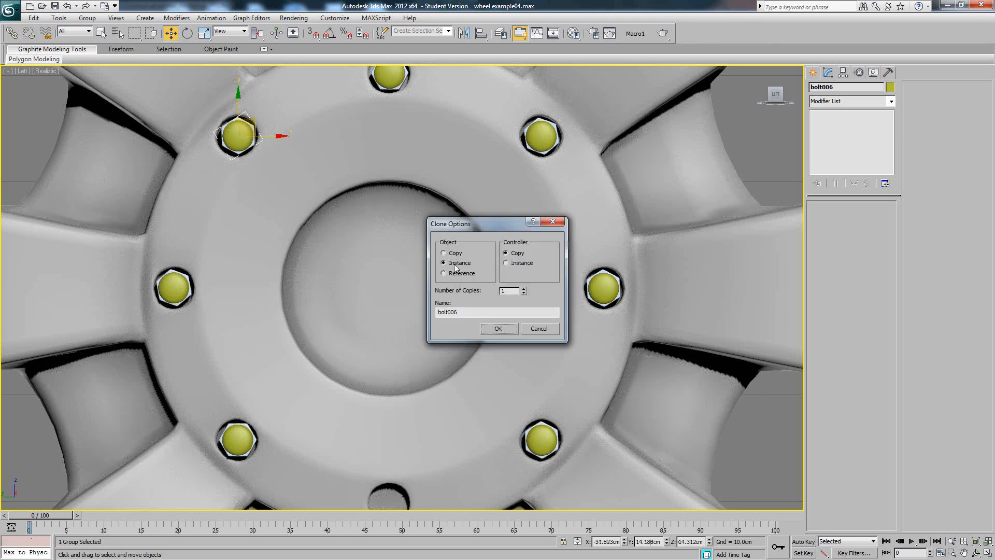
left_click(498, 329)
middle_click_drag(492, 389, 514, 324)
left_click(582, 362)
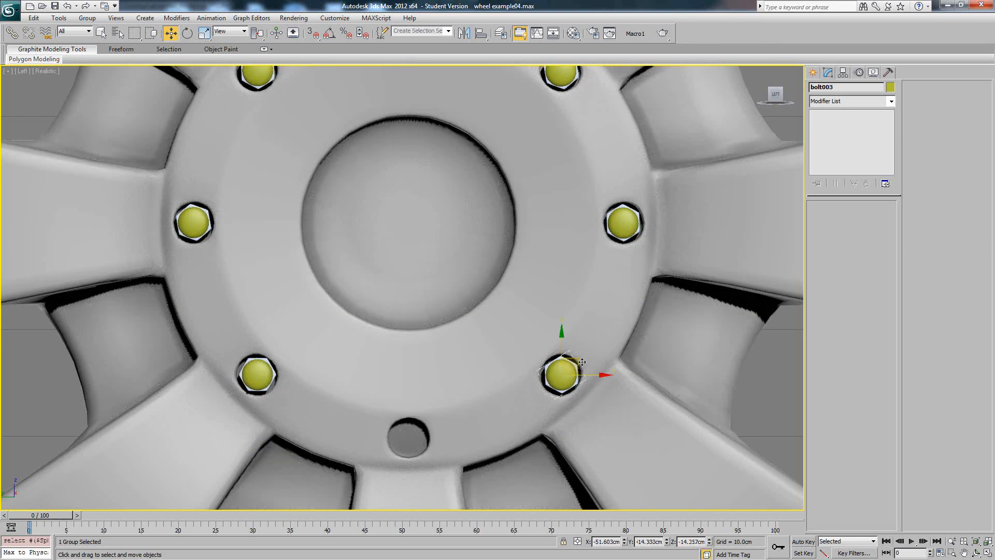
left_click_drag(580, 362, 427, 426, "shift")
left_click(498, 325)
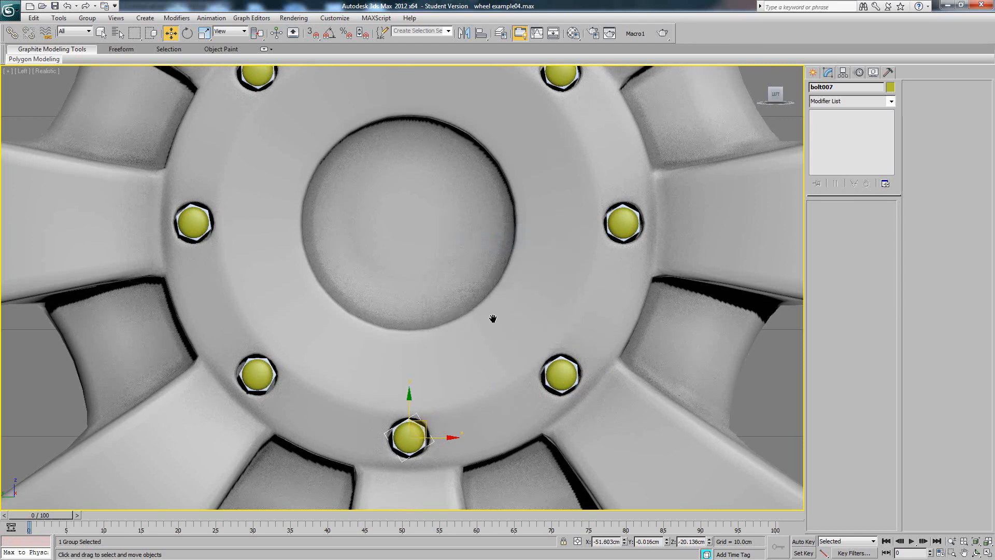
Switch the view to perspective with the grid hidden and examine the whole wheel with its ring of bolts
scroll(467, 319, "down", 10)
mouse_move(456, 322)
middle_mouse_down("alt")
mouse_move(482, 326)
mouse_move(468, 329)
middle_mouse_up("alt")
key("g")
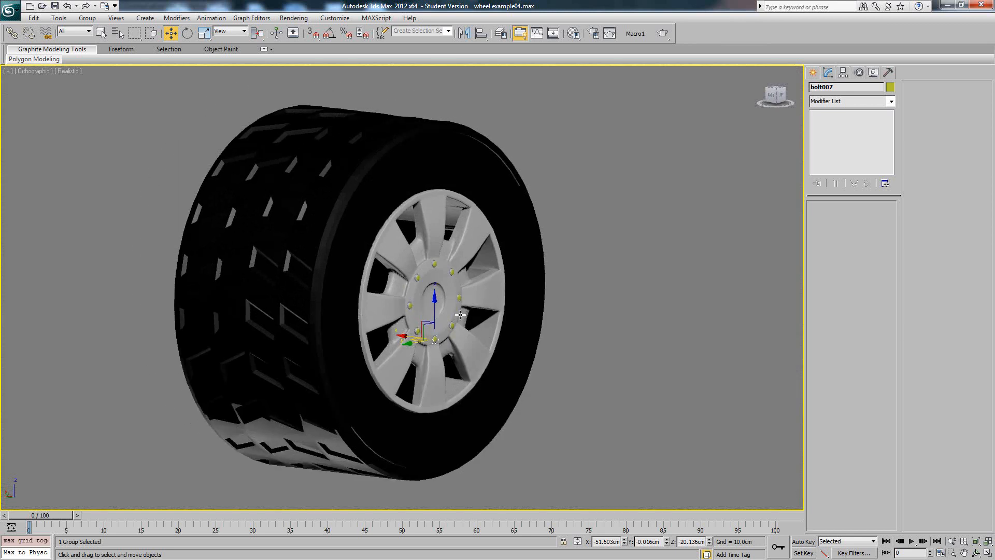
key("p")
scroll(460, 315, "up", 4)
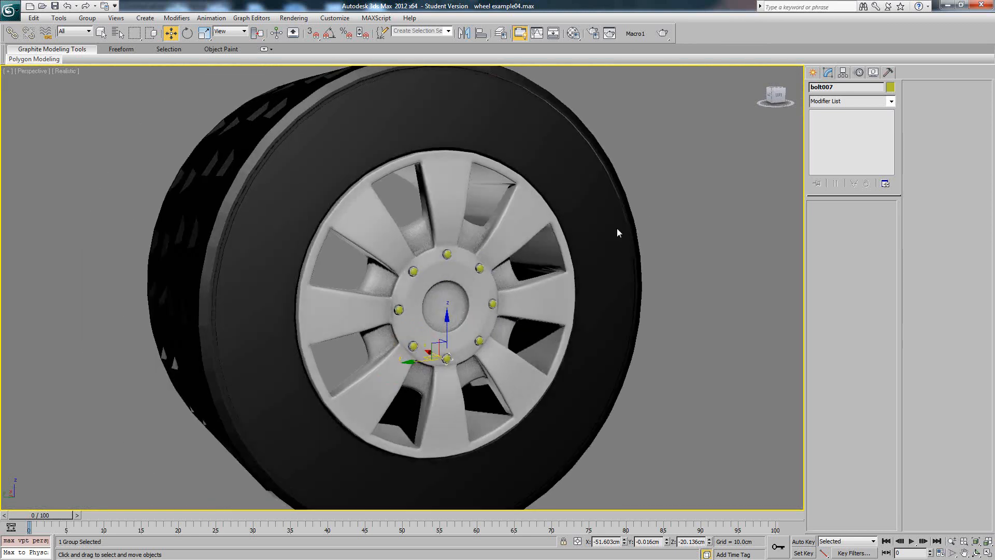
left_click(722, 197)
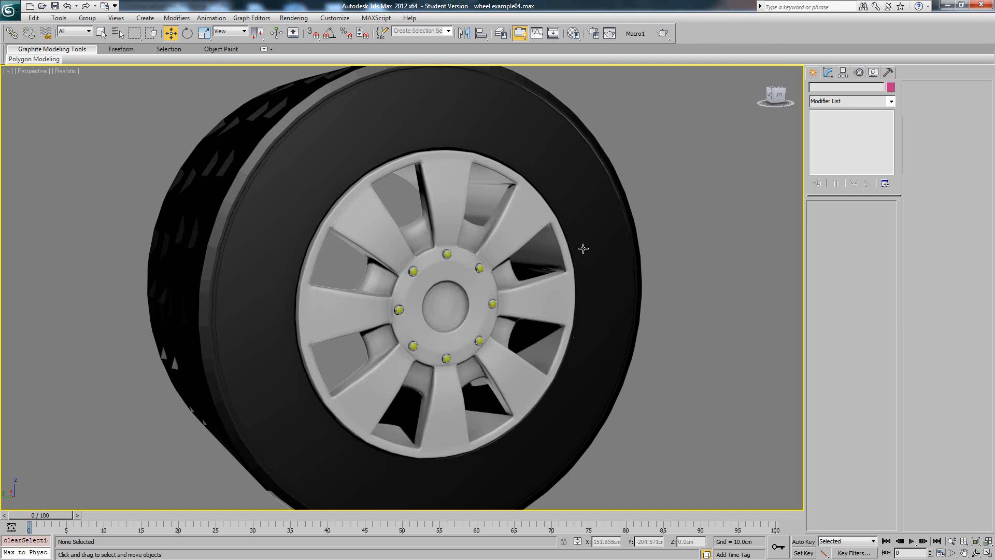
middle_click_drag(588, 246, 617, 260, "alt")
scroll(626, 254, "down", 3)
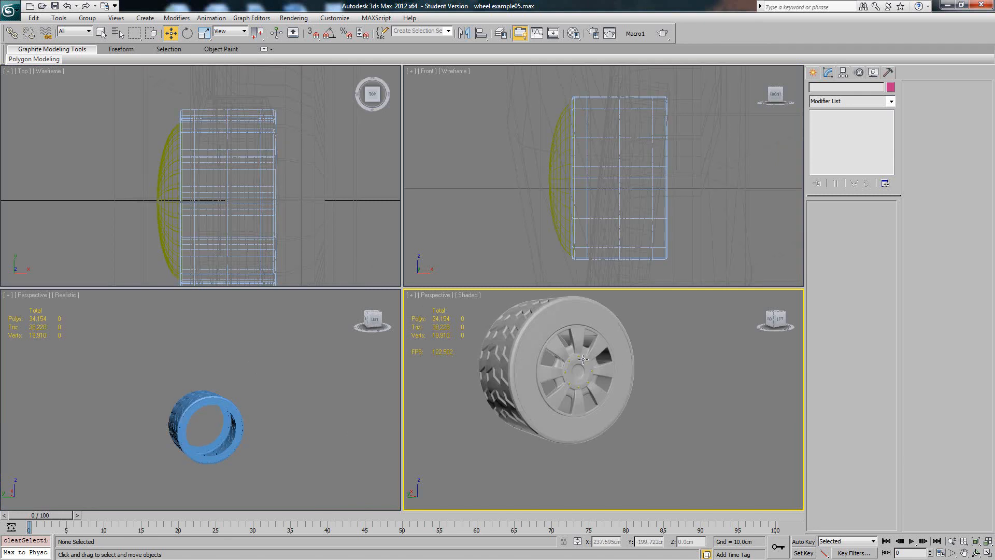
Frame the tyre in the perspective view, inspect the wheel, and look for the separate blue tread model
mouse_move(583, 359)
middle_mouse_down("alt")
mouse_move(614, 366)
mouse_move(597, 353)
mouse_move(570, 355)
middle_mouse_up("alt")
left_click(614, 367)
key("z")
mouse_move(673, 355)
middle_mouse_down("alt")
mouse_move(635, 355)
mouse_move(606, 369)
mouse_move(644, 373)
middle_mouse_up("alt")
scroll(570, 382, "down", 2)
mouse_move(601, 403)
middle_mouse_down()
mouse_move(593, 354)
mouse_move(603, 372)
middle_mouse_up()
scroll(620, 391, "down", 4)
scroll(611, 389, "up", 6)
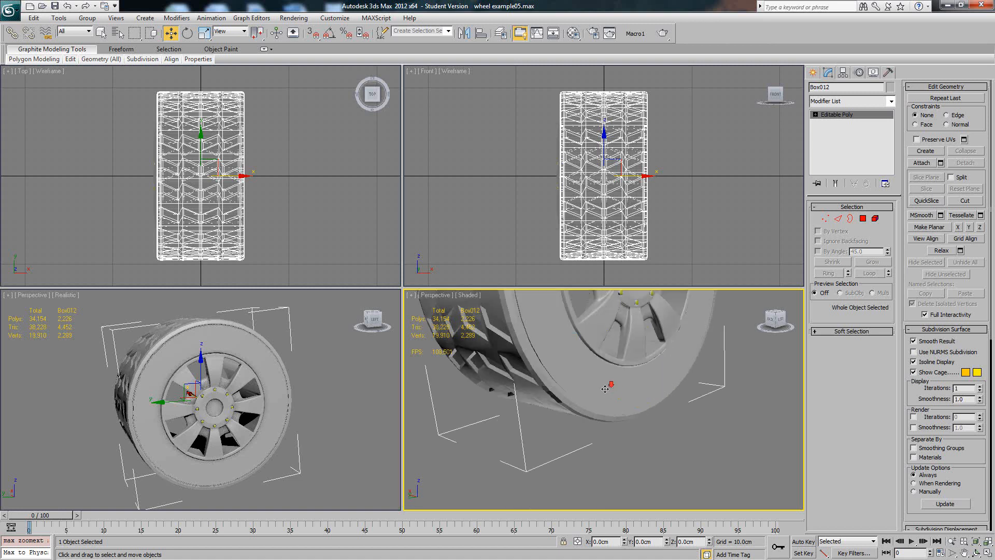
scroll(605, 387, "down", 8)
mouse_move(610, 452)
middle_mouse_down()
mouse_move(638, 394)
mouse_move(626, 404)
middle_mouse_up()
scroll(638, 394, "up", 8)
scroll(626, 403, "down", 6)
Select a single tread segment of the blue tyre, turn on edged faces, and maximize the perspective view
left_click(619, 392)
key("F4")
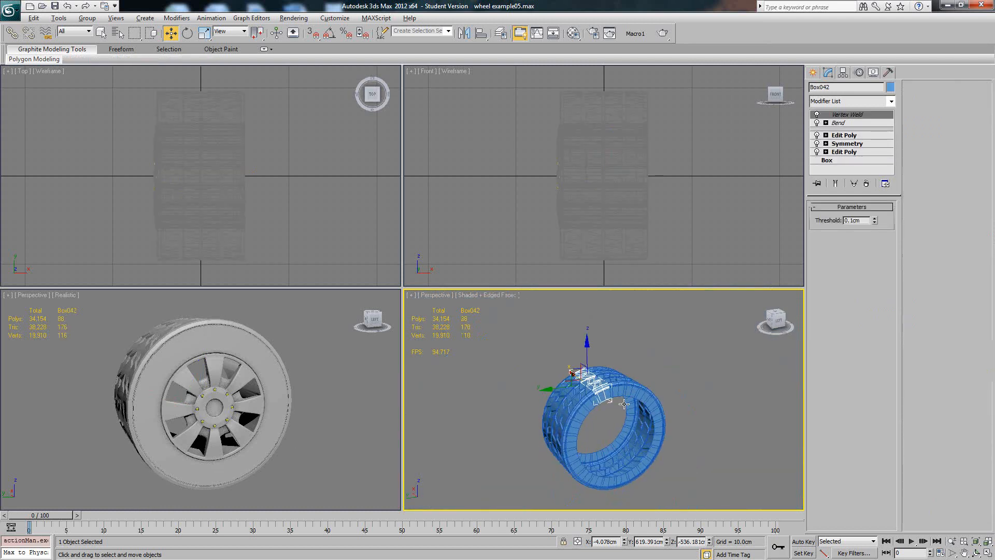
scroll(620, 393, "up", 2)
left_click(624, 396)
scroll(626, 399, "up", 4)
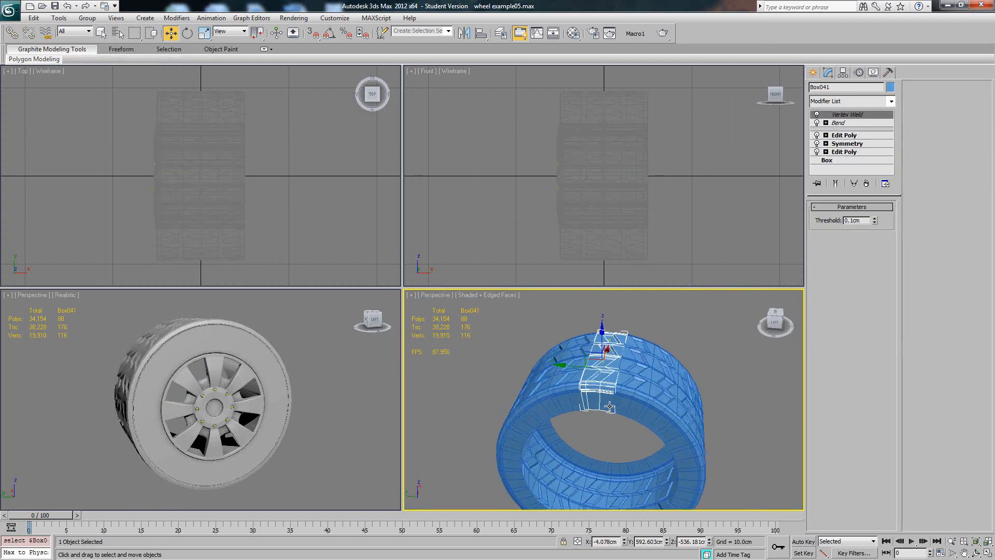
middle_click_drag(626, 400, 621, 389, "alt")
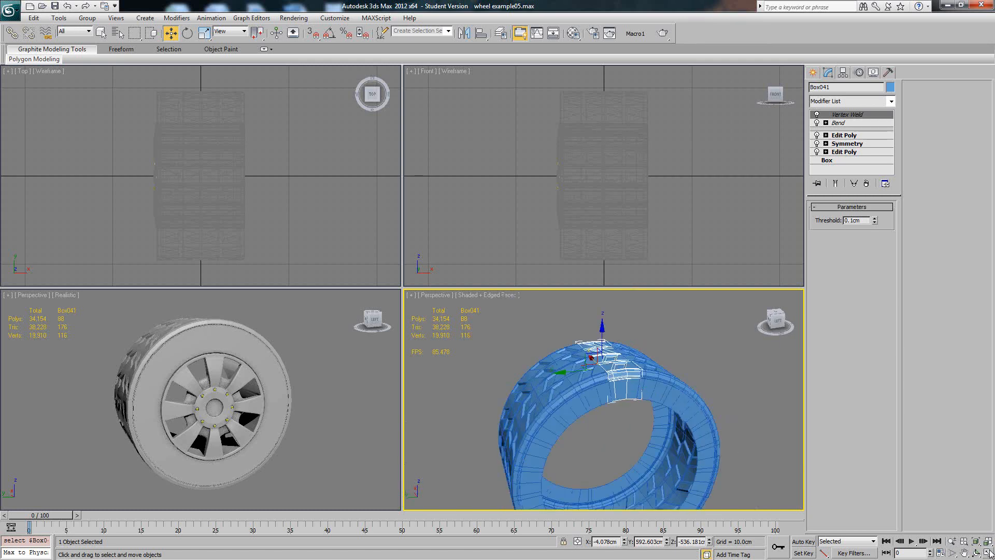
left_click(988, 553)
middle_click_drag(492, 342, 523, 306, "alt")
scroll(621, 204, "down", 5)
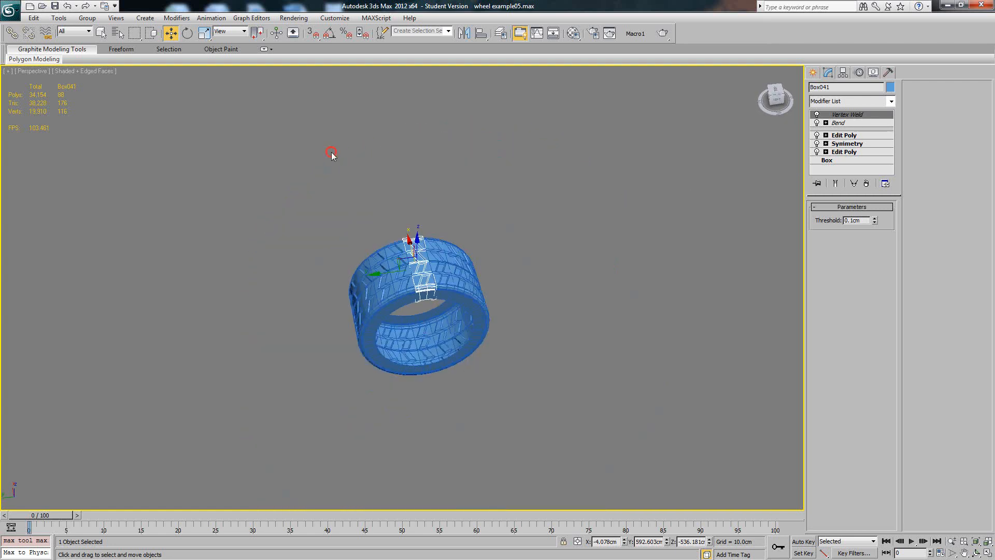
Select the single tread segment at the top of the blue tyre and hide all unselected objects
left_click_drag(331, 153, 747, 291)
left_click(672, 225)
middle_click_drag(463, 256, 474, 273)
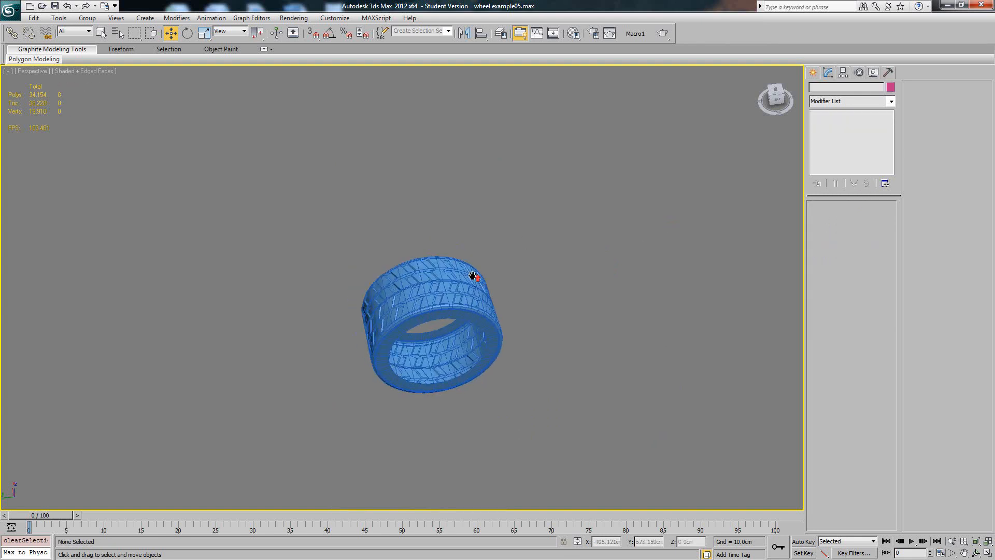
scroll(475, 273, "up", 5)
middle_click_drag(563, 352, 558, 385, "alt")
left_click(552, 276)
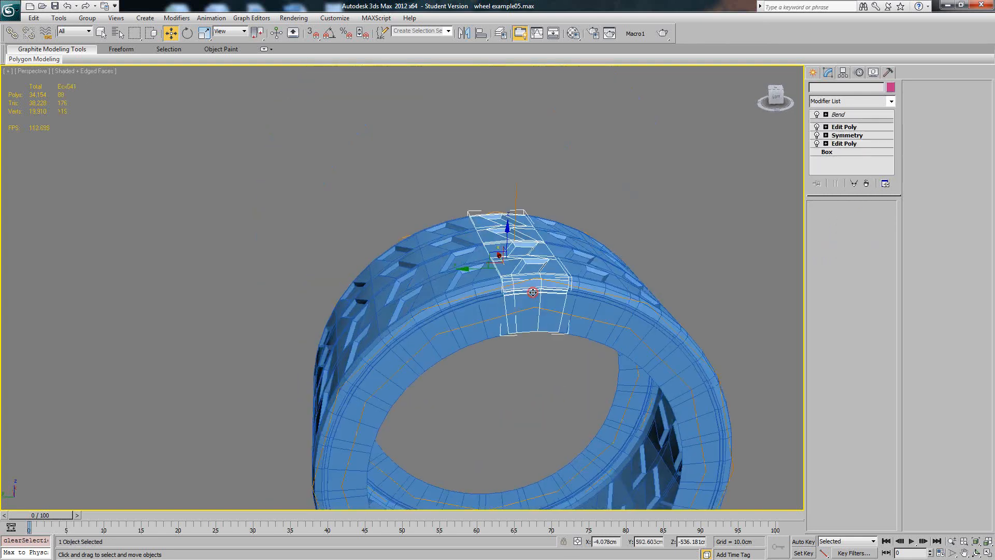
middle_click_drag(555, 275, 564, 296, "alt")
right_click(509, 278)
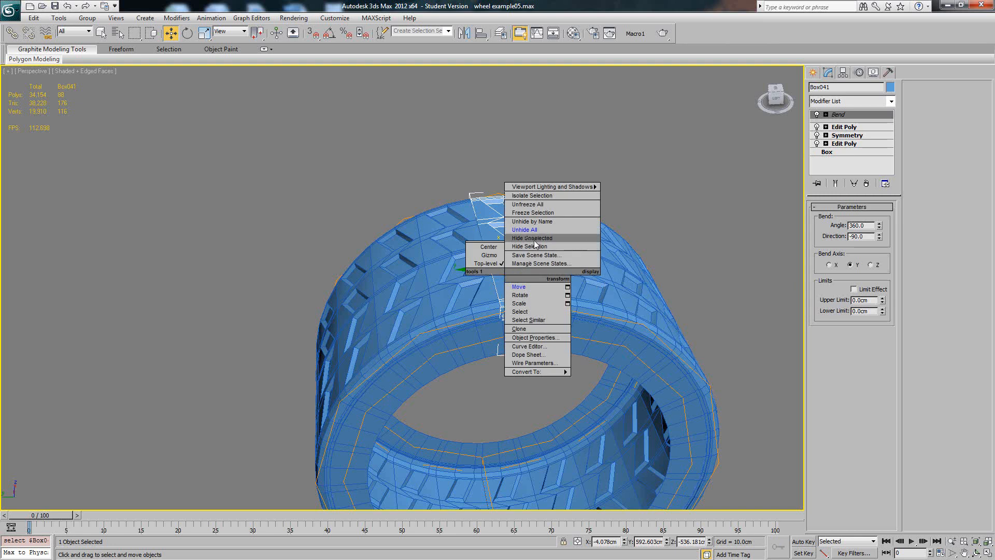
left_click(642, 249)
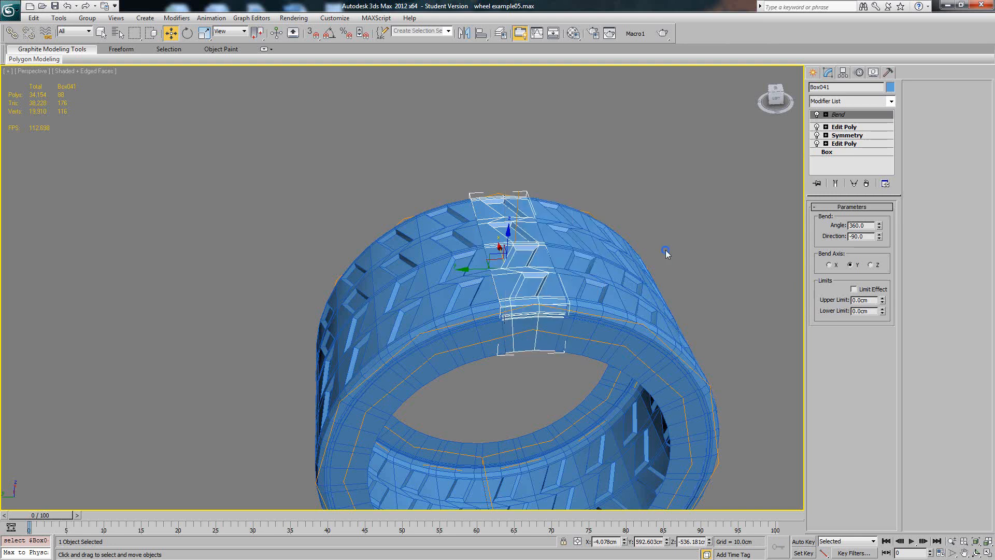
right_click(514, 277)
left_click(543, 239)
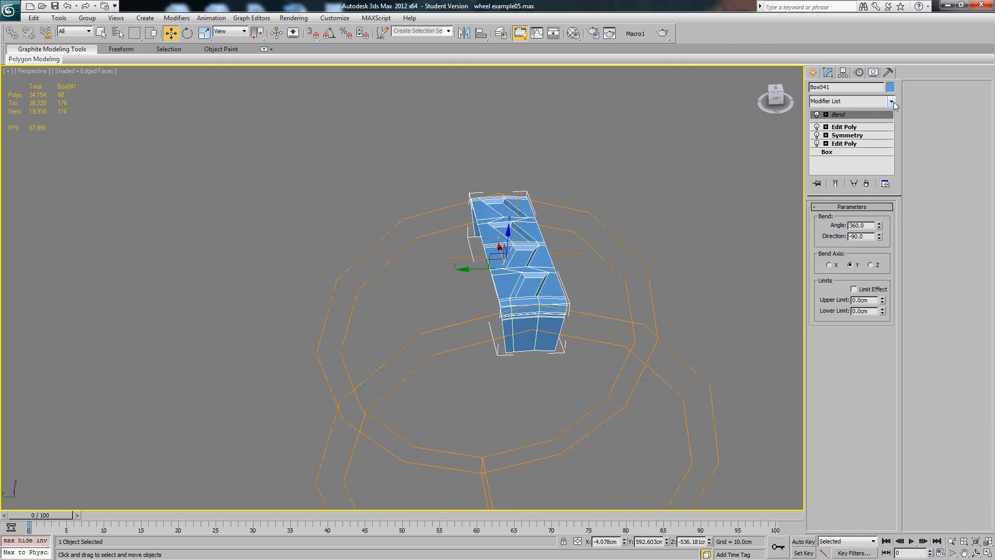
Switch off the segment's Bend modifier and add a TurboSmooth modifier directly above its upper Edit Poly
left_click(817, 114)
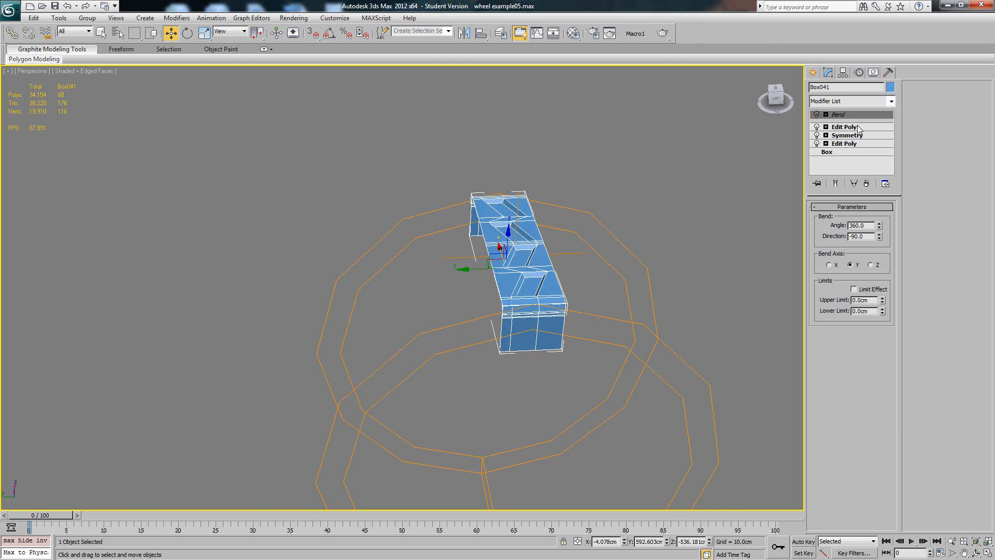
left_click(855, 127)
left_click(891, 101)
left_click_drag(890, 137, 882, 385)
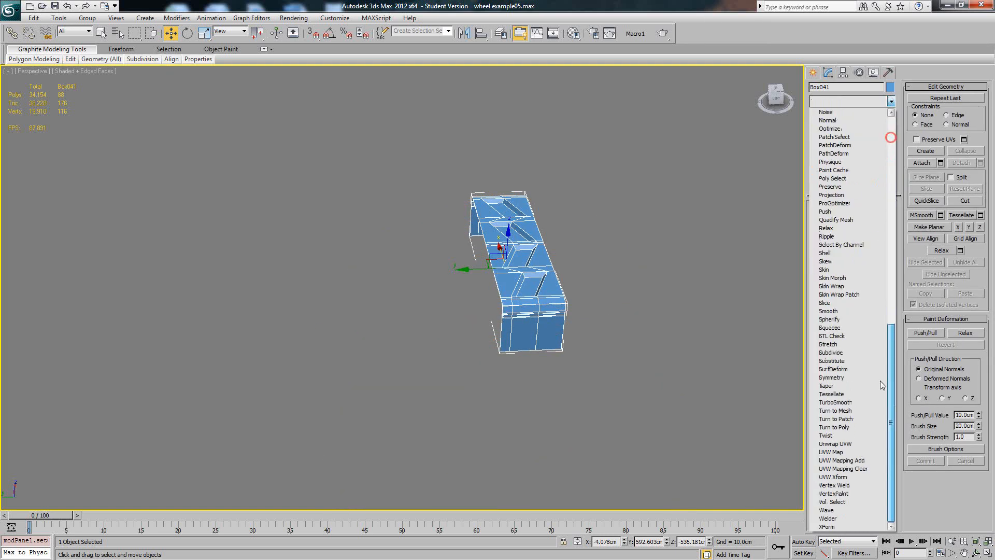
left_click(836, 402)
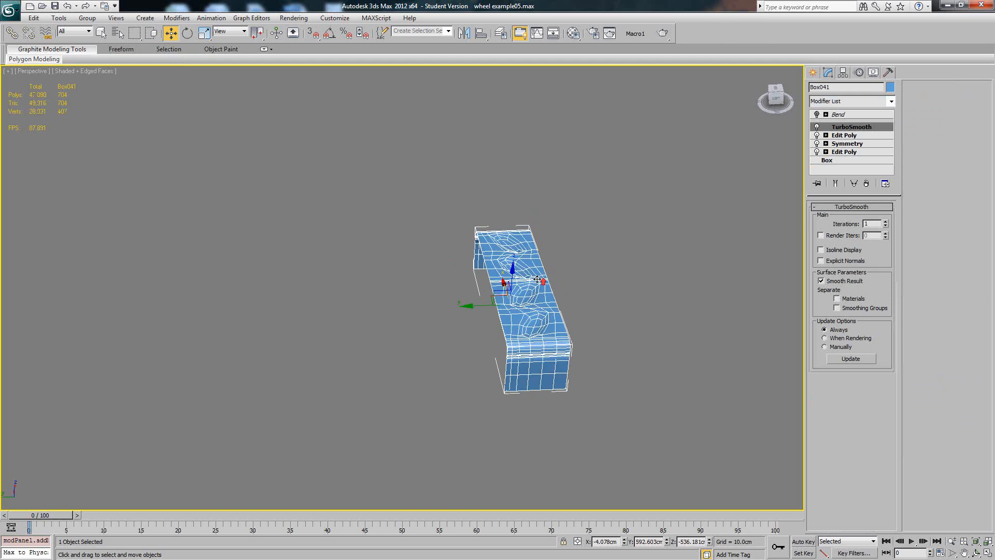
Examine the smoothed tread segment with edged faces hidden, checking how its recesses are rounded
scroll(591, 281, "up", 4)
key("F4")
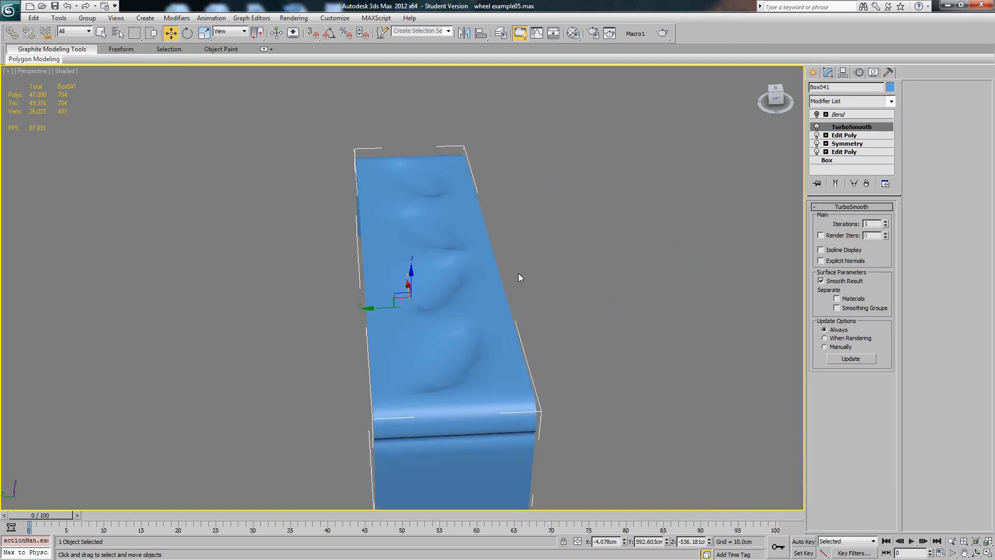
middle_click_drag(513, 278, 573, 259, "alt")
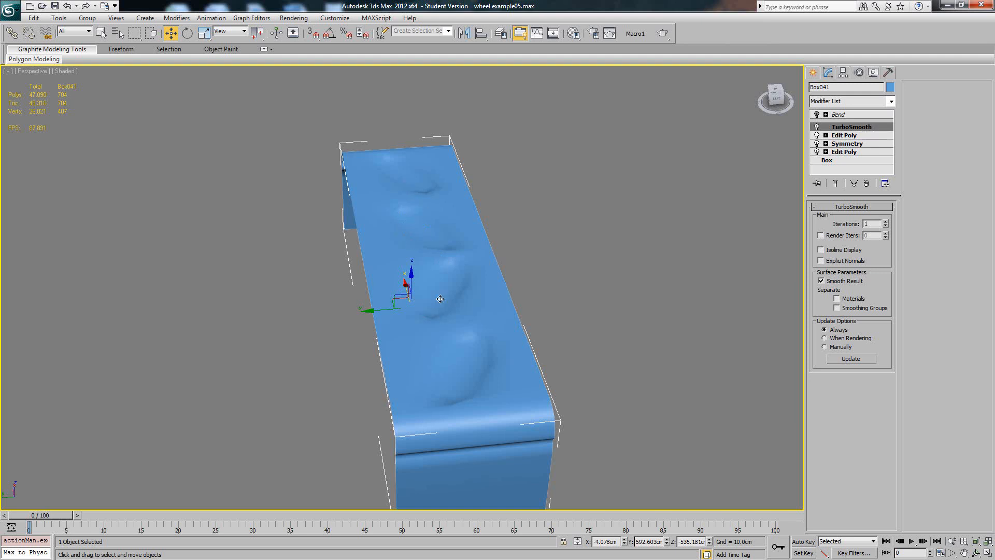
left_click(836, 308)
middle_click_drag(638, 262, 643, 321, "alt")
left_click(854, 311)
left_click(853, 309)
In the upper Edit Poly's edge level, add lengthwise SwiftLoop edge loops just outside both long sides of the tread recesses
left_click(833, 136)
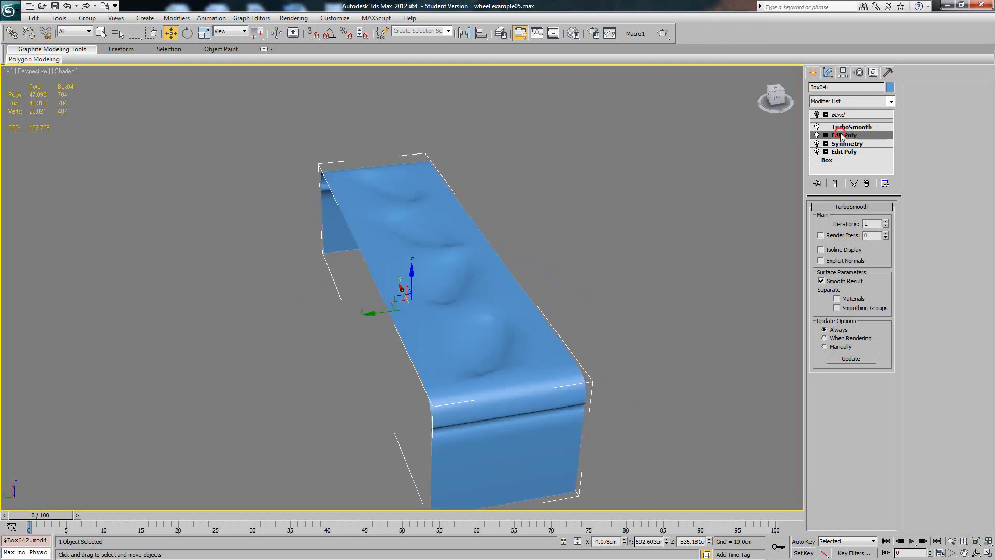
key("F4")
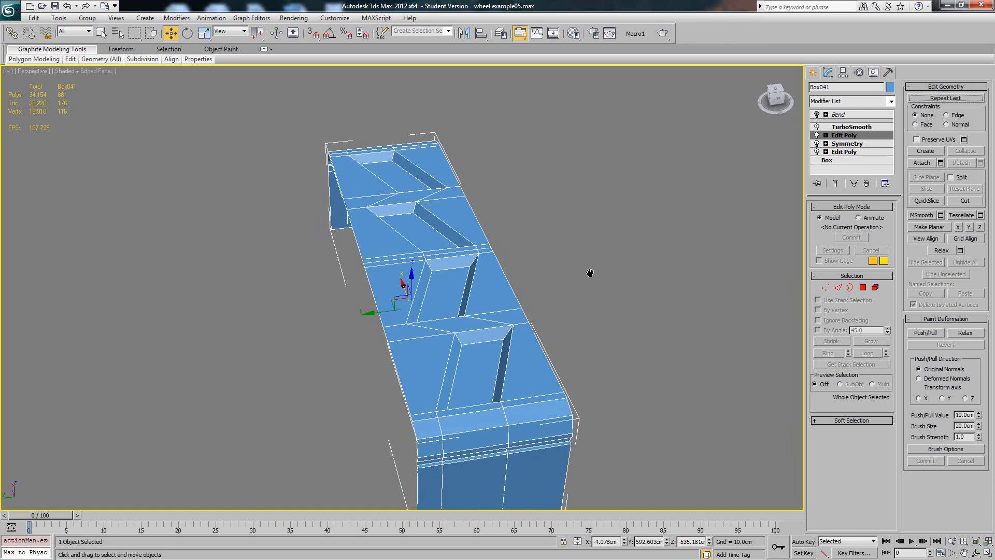
middle_click_drag(590, 270, 611, 220)
mouse_move(611, 220)
middle_mouse_down("alt")
mouse_move(600, 263)
mouse_move(607, 259)
middle_mouse_up("alt")
left_click(839, 289)
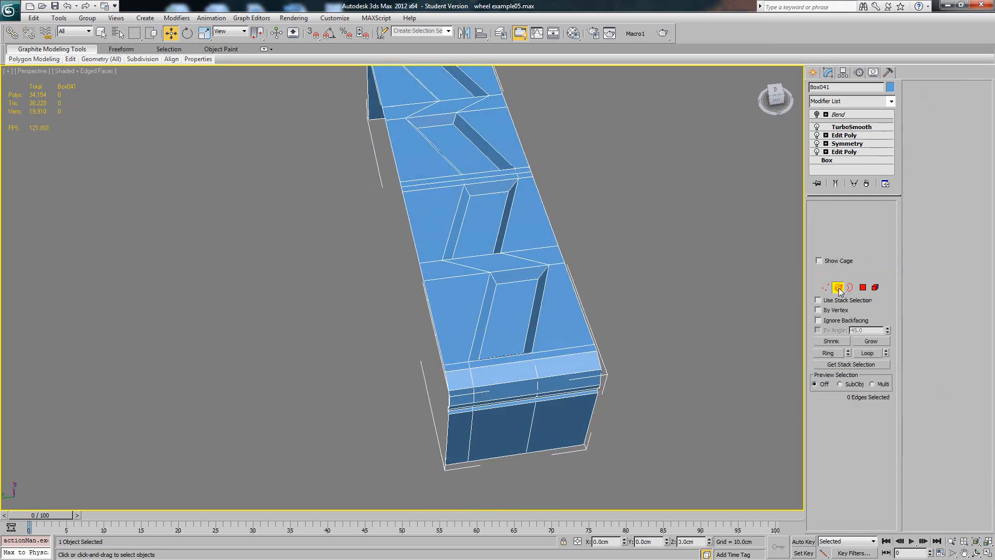
mouse_move(124, 61)
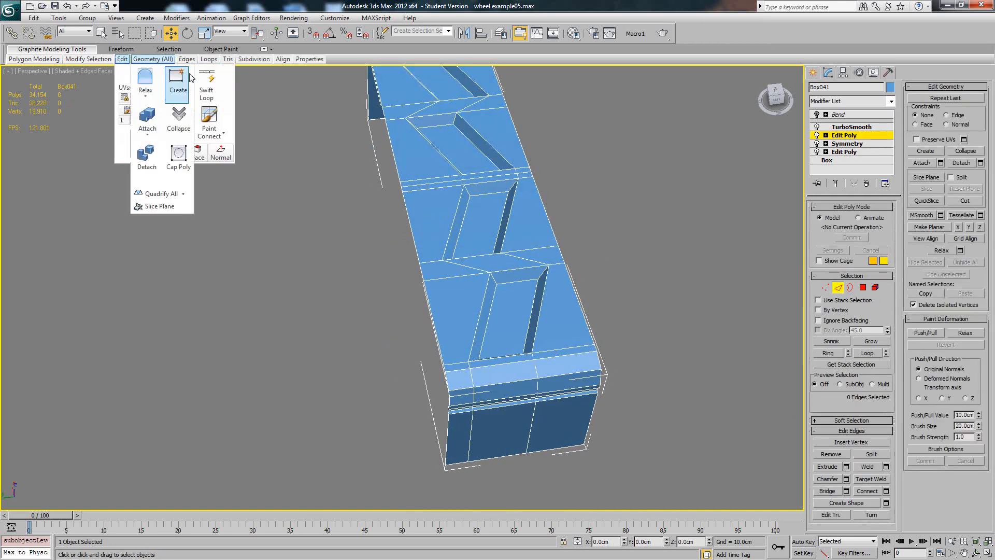
left_click(207, 87)
middle_click_drag(517, 292, 469, 291, "alt")
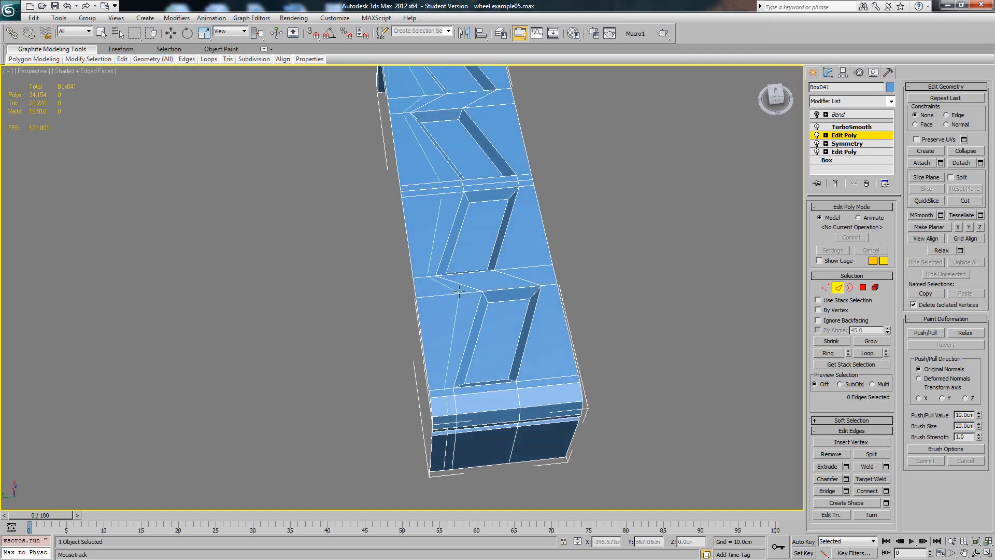
left_click(466, 291)
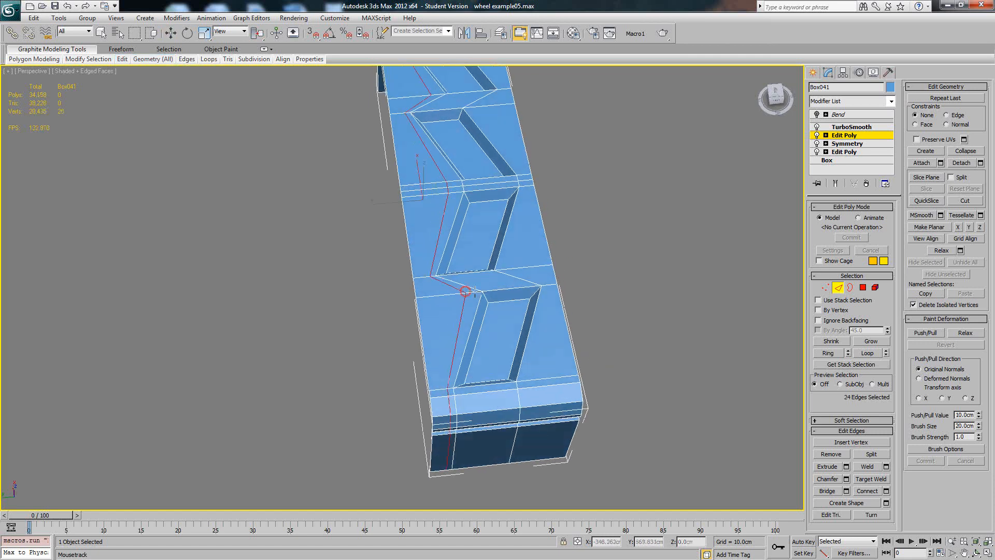
left_click(507, 267)
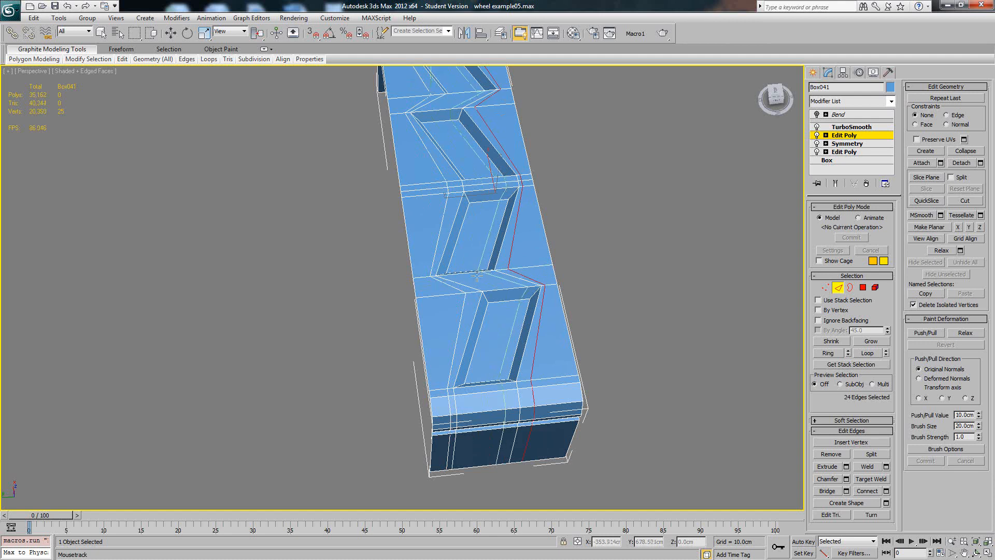
Add lengthwise edge loops just inside both long sides of the tread recesses, redoing the first one
left_click(473, 202)
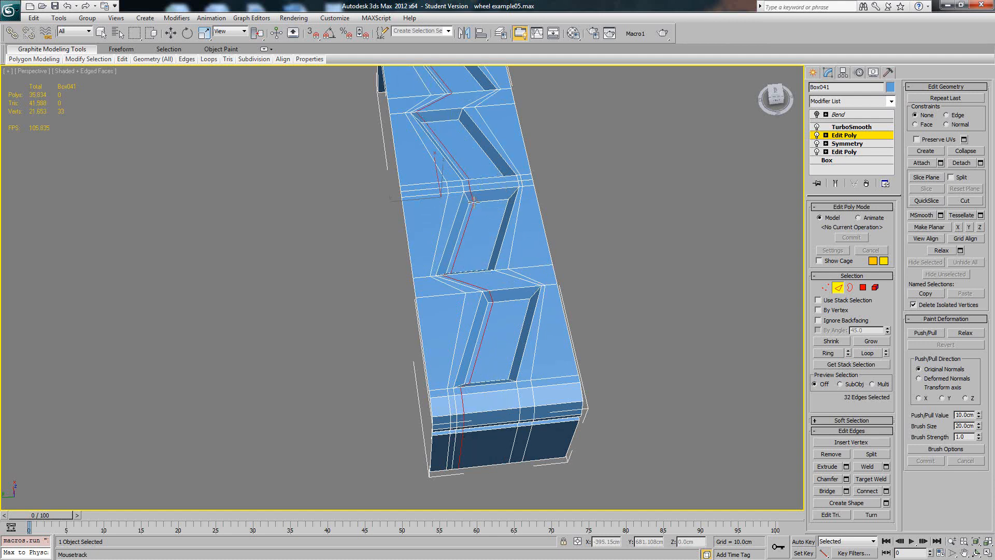
key("ctrl+z")
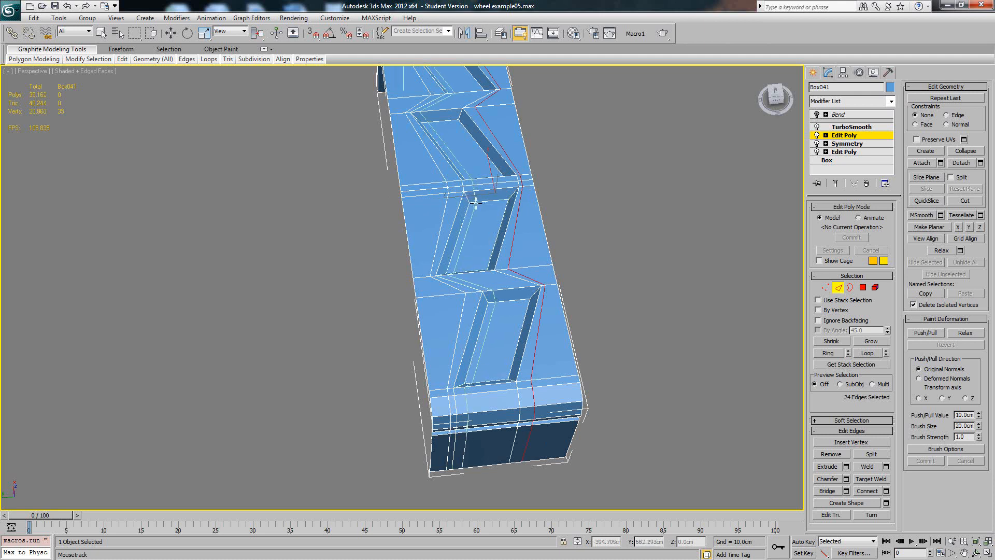
left_click(475, 203)
left_click(498, 206)
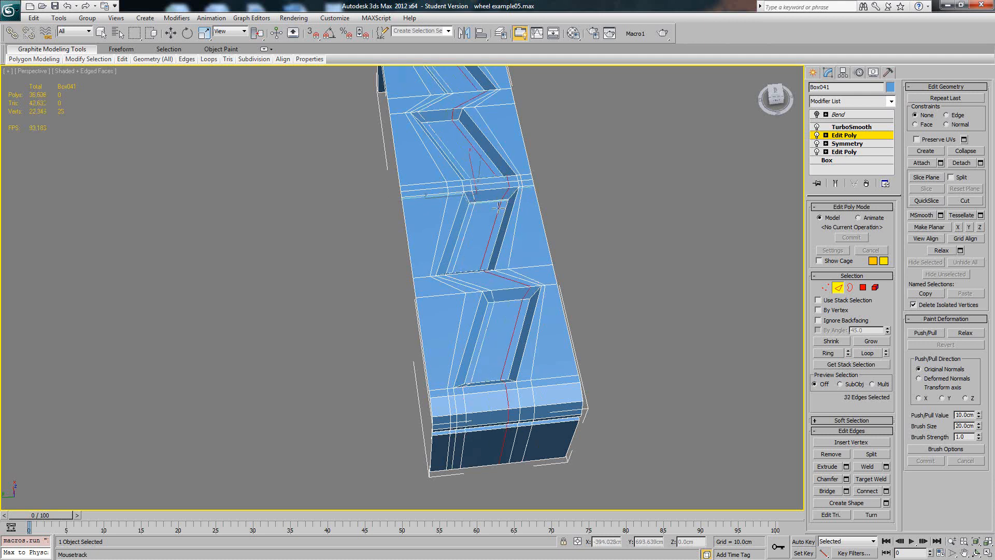
Add crosswise edge loops inside both ends of the recess nearest the sidewall and preview the smoothed result
middle_click_drag(554, 412, 500, 376, "alt")
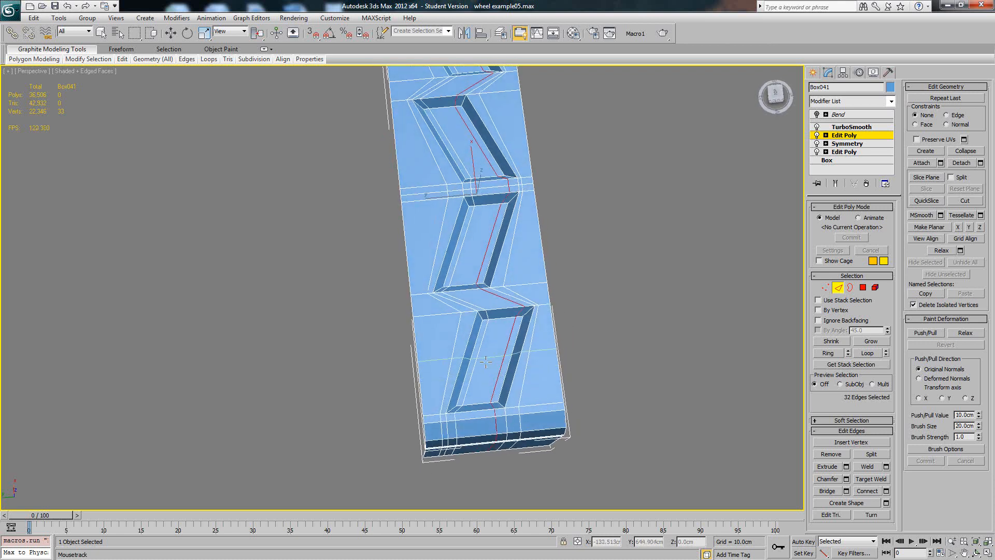
left_click(458, 400)
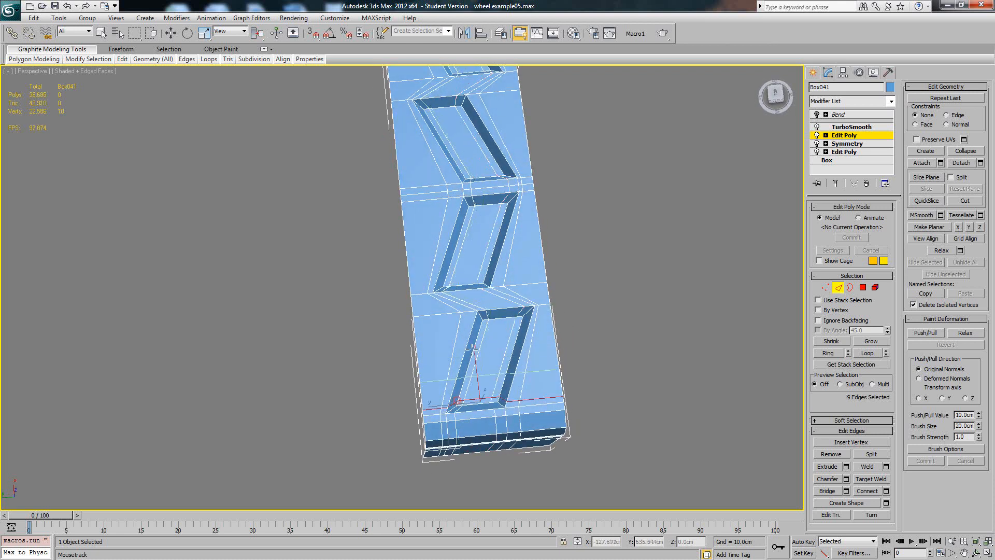
left_click(482, 323)
key("ctrl+e")
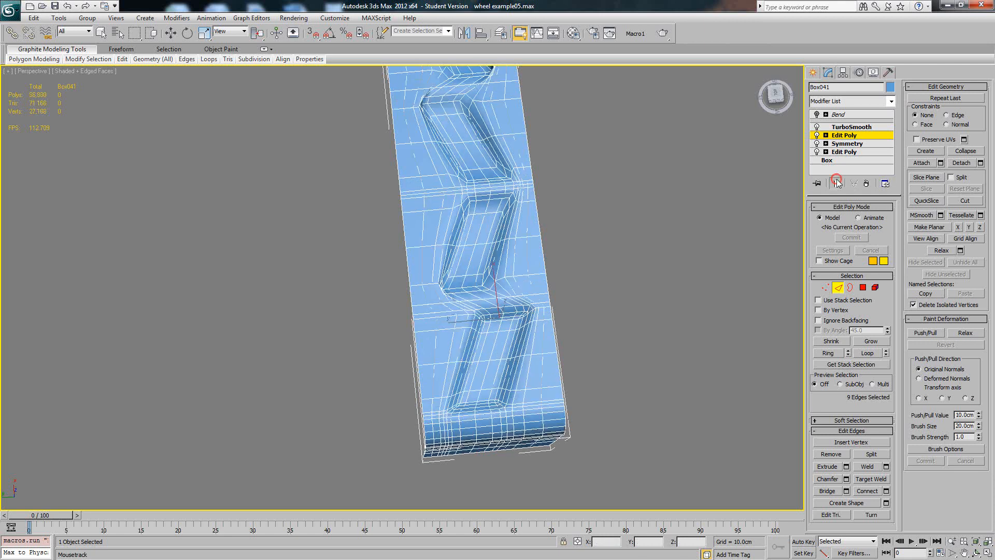
key("F4")
key("F4")
left_click(833, 183)
Add crosswise edge loops inside both ends of each of the three remaining tread recesses
left_click(451, 279)
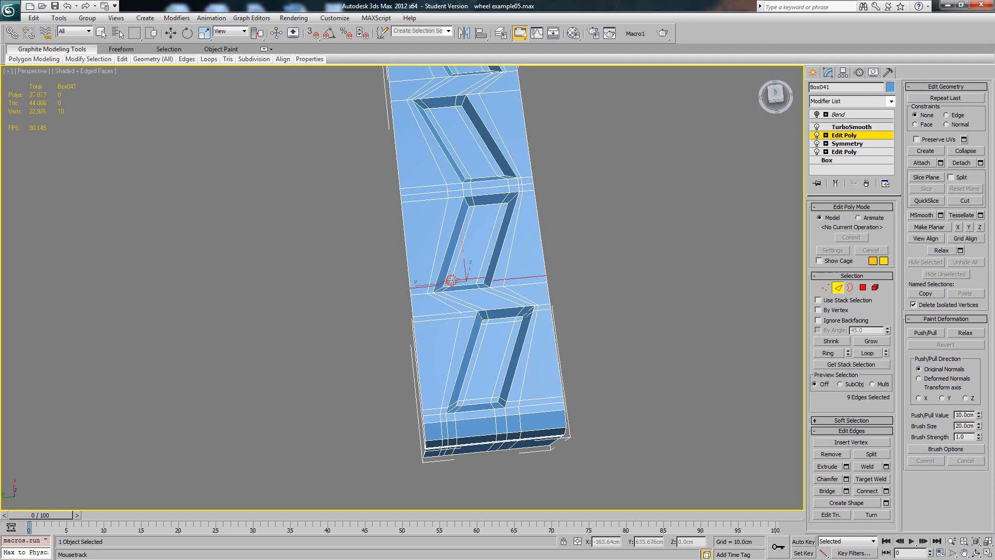
left_click(473, 211)
middle_click_drag(473, 211, 507, 275)
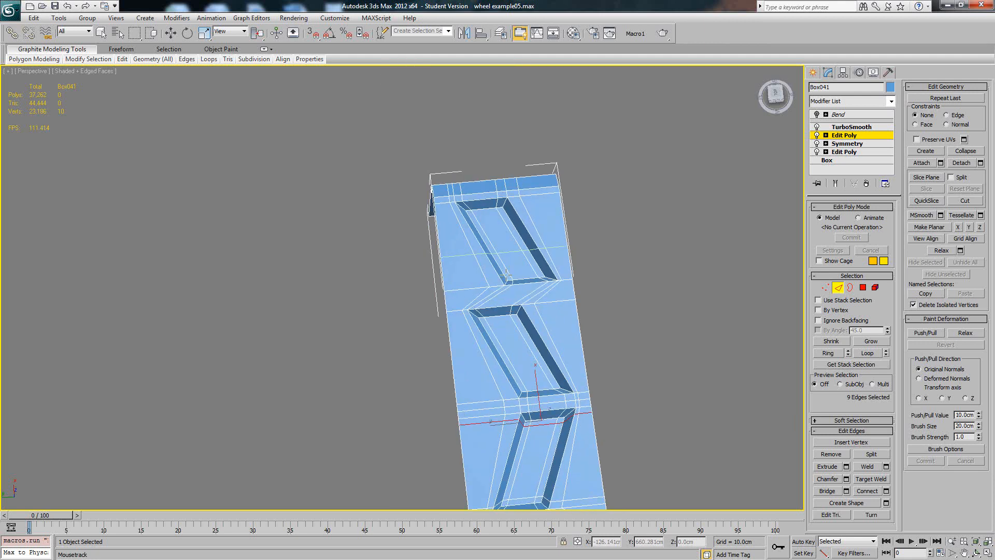
left_click(522, 389)
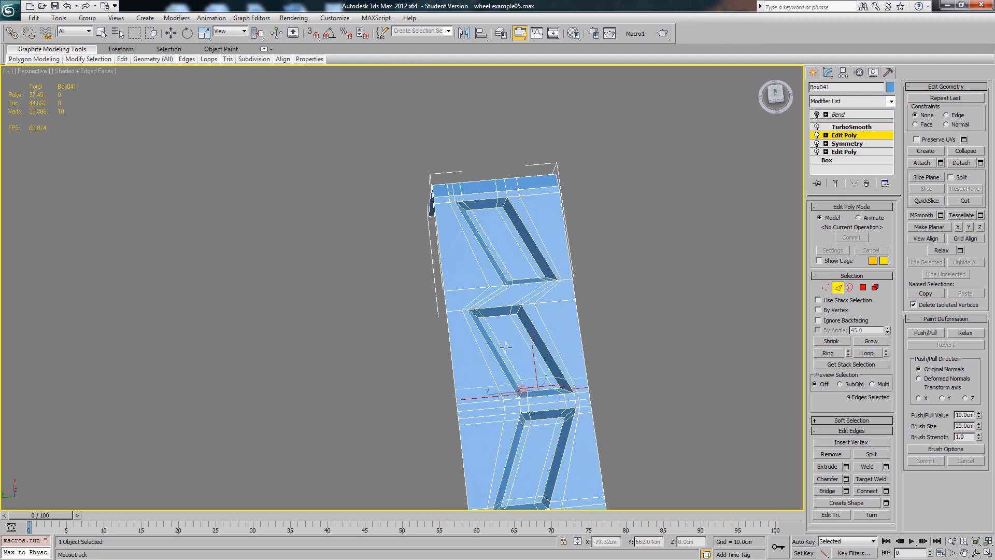
left_click(487, 321)
left_click(507, 275)
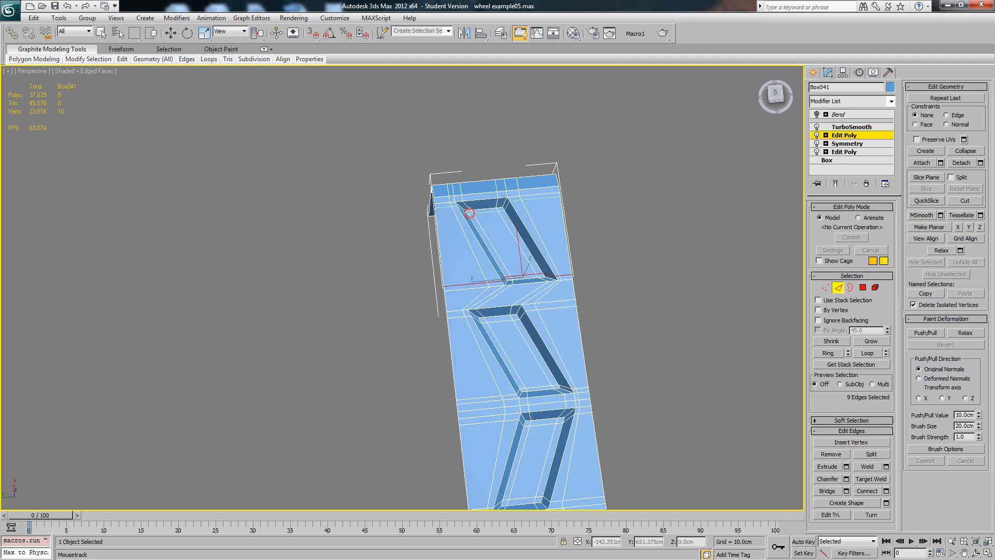
left_click(469, 212)
Examine the smoothed recesses and the sidewall groove, comparing the segment with and without TurboSmooth
left_click(834, 183)
key("F4")
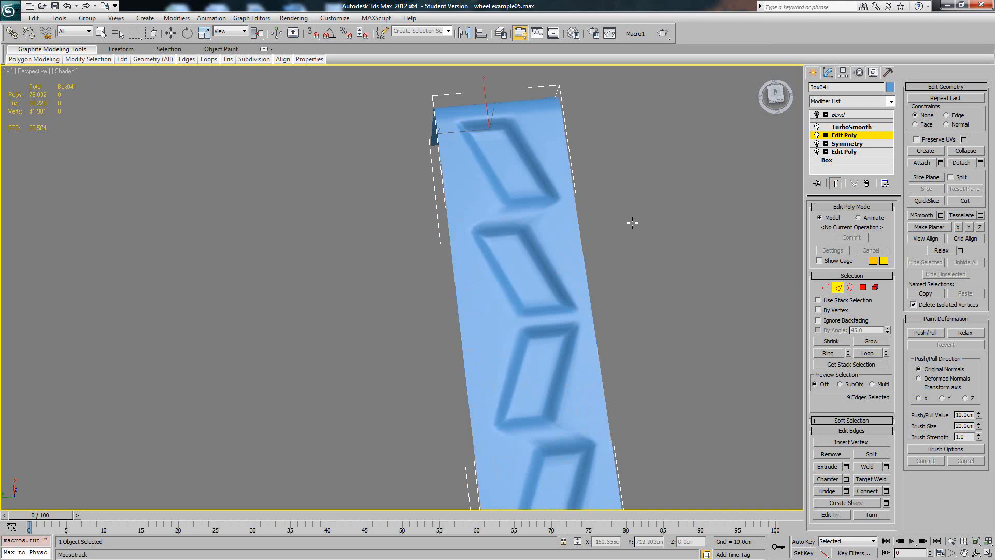
scroll(629, 234, "down", 3)
mouse_move(629, 234)
middle_mouse_down("alt")
mouse_move(566, 277)
mouse_move(562, 251)
mouse_move(589, 238)
mouse_move(561, 283)
mouse_move(576, 272)
middle_mouse_up("alt")
scroll(560, 275, "up", 5)
key("F4")
key("F4")
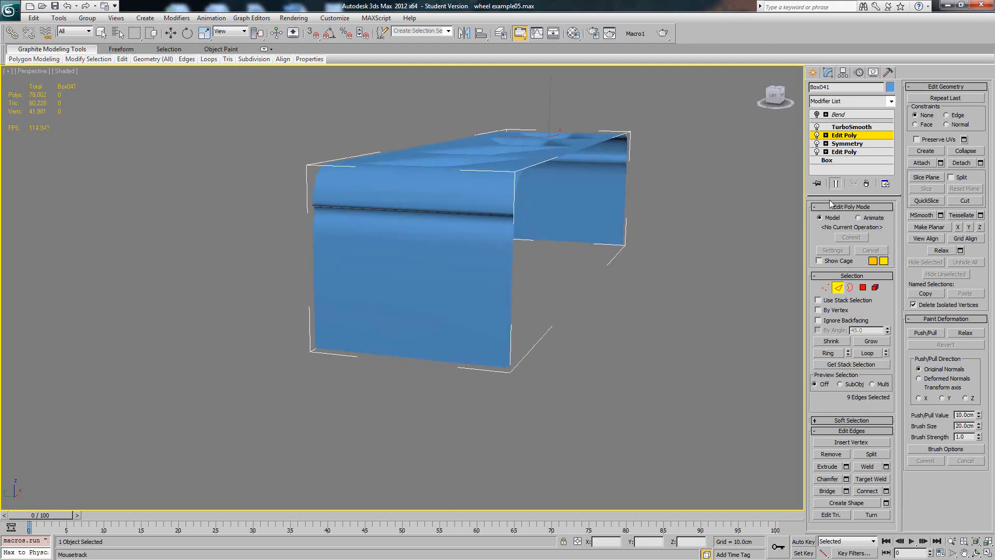
key("F4")
key("F4")
left_click(835, 184)
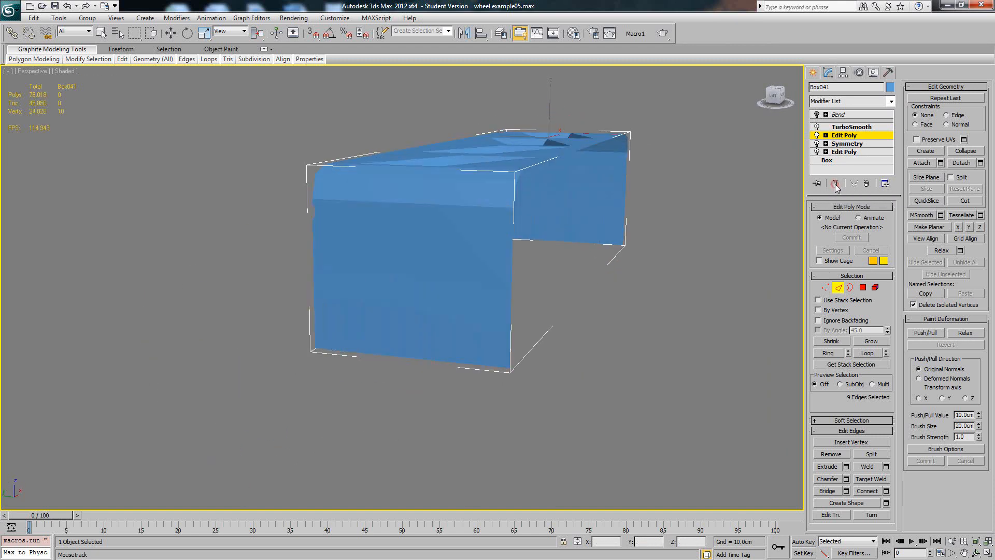
left_click(835, 184)
Add edge loops just below and just above the sidewall groove and check the smoothed groove from the other side
mouse_move(560, 254)
middle_mouse_down()
mouse_move(492, 254)
mouse_move(571, 260)
middle_mouse_up()
key("F4")
scroll(571, 259, "up", 5)
middle_click_drag(440, 279, 482, 262)
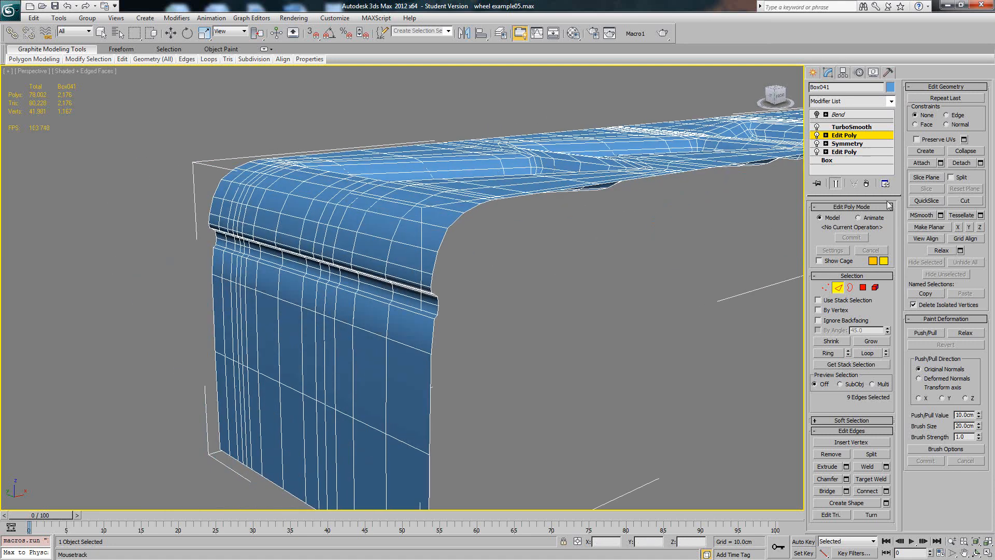
left_click(835, 184)
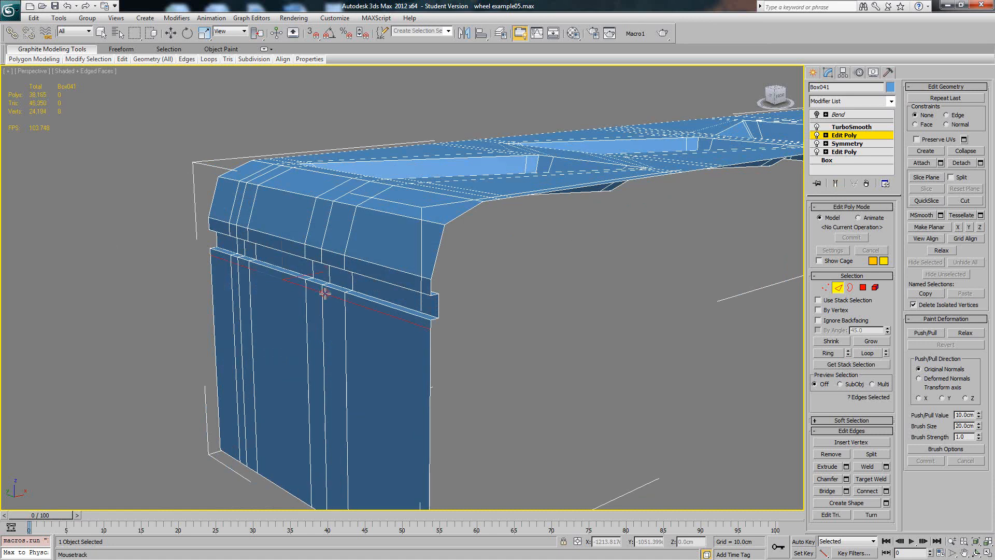
middle_click_drag(328, 278, 311, 239, "alt")
left_click(308, 239)
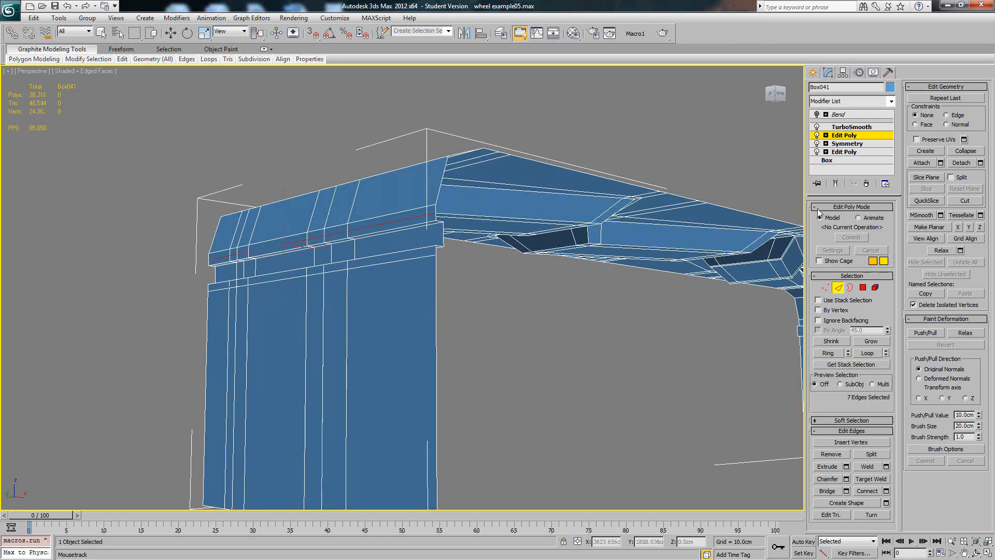
left_click(835, 183)
key("F4")
mouse_move(570, 249)
middle_mouse_down("alt")
mouse_move(559, 225)
mouse_move(532, 255)
mouse_move(539, 294)
mouse_move(363, 223)
middle_mouse_up("alt")
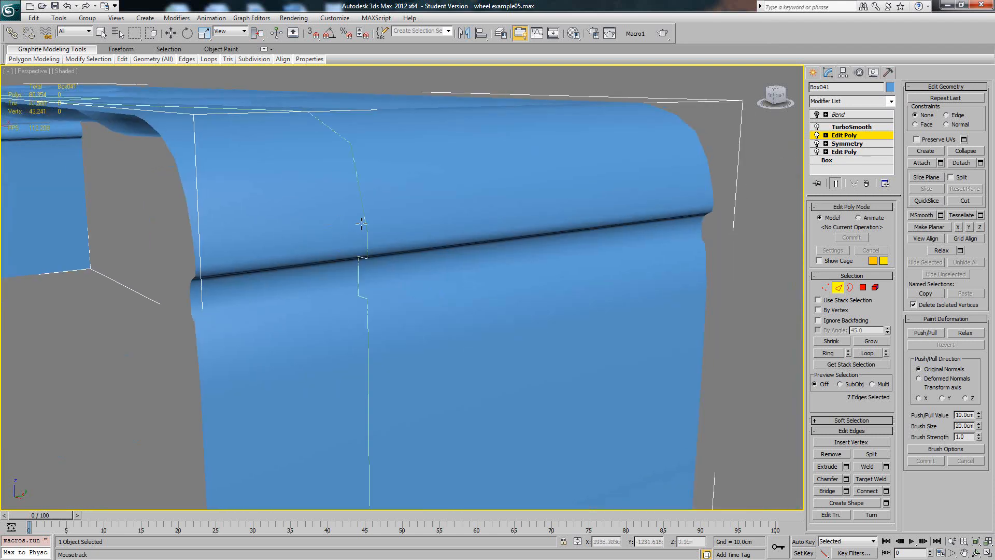
key("F4")
left_click(836, 184)
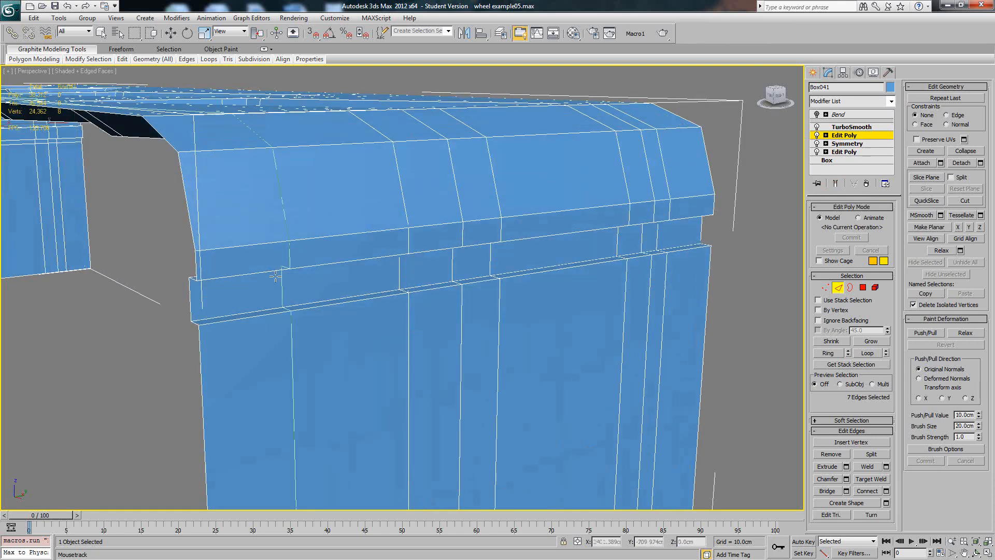
Add an edge loop just below the groove on this sidewall and a lengthwise loop running down the sidewall's outer section
left_click(203, 337)
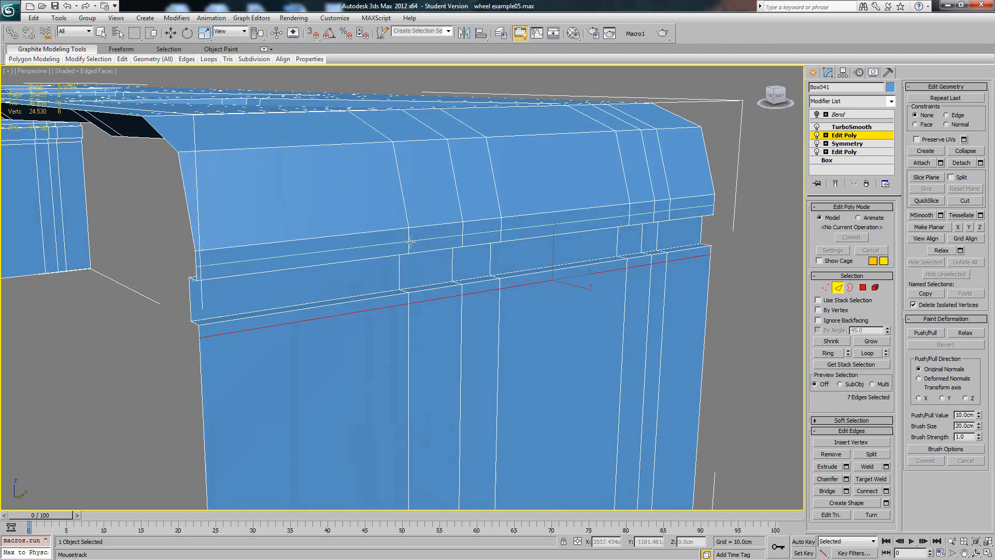
scroll(409, 242, "down", 5)
middle_click_drag(410, 243, 458, 288, "alt")
middle_click_drag(467, 329, 466, 311, "alt")
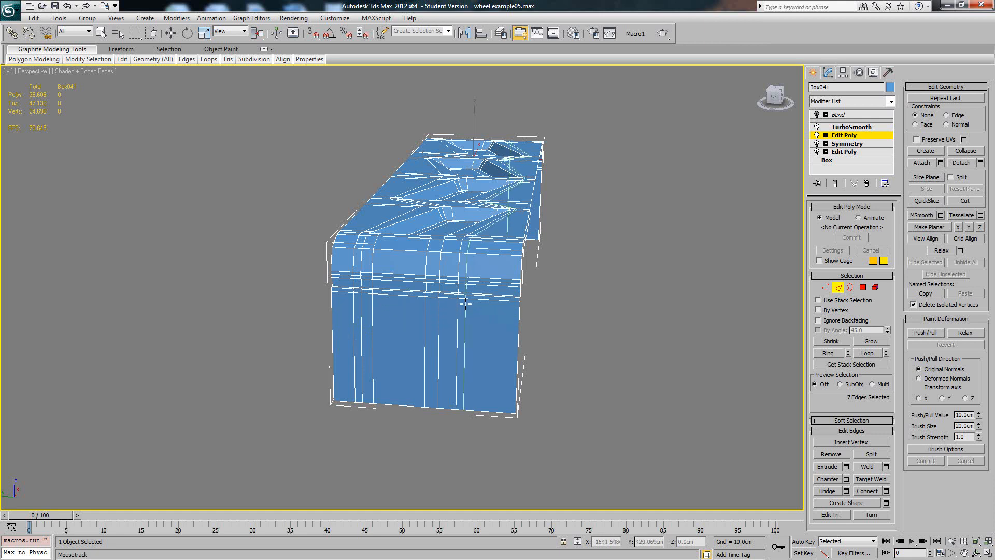
left_click(465, 304)
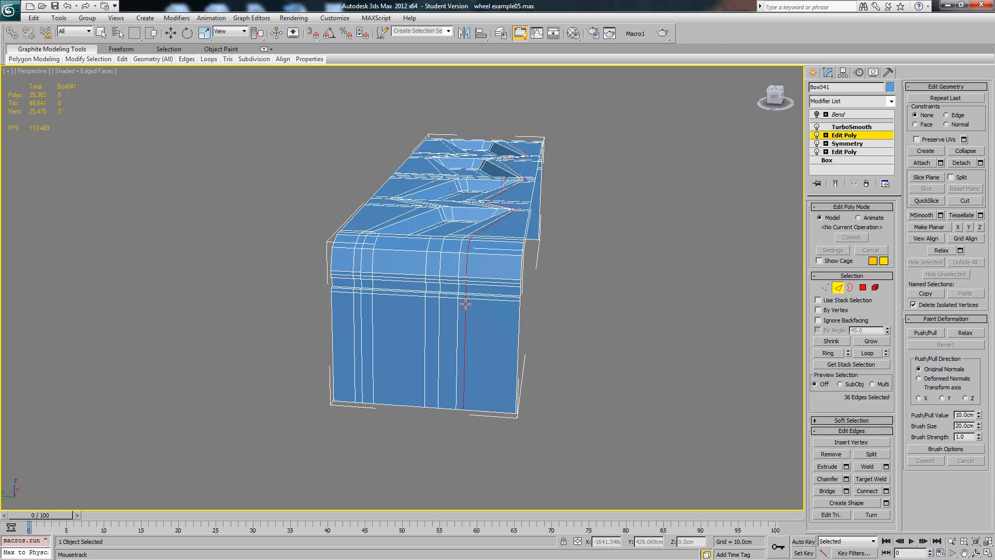
Add three crosswise edge loops below the groove, two close together at mid-height and one near the sidewall's lower edge
left_click(457, 340)
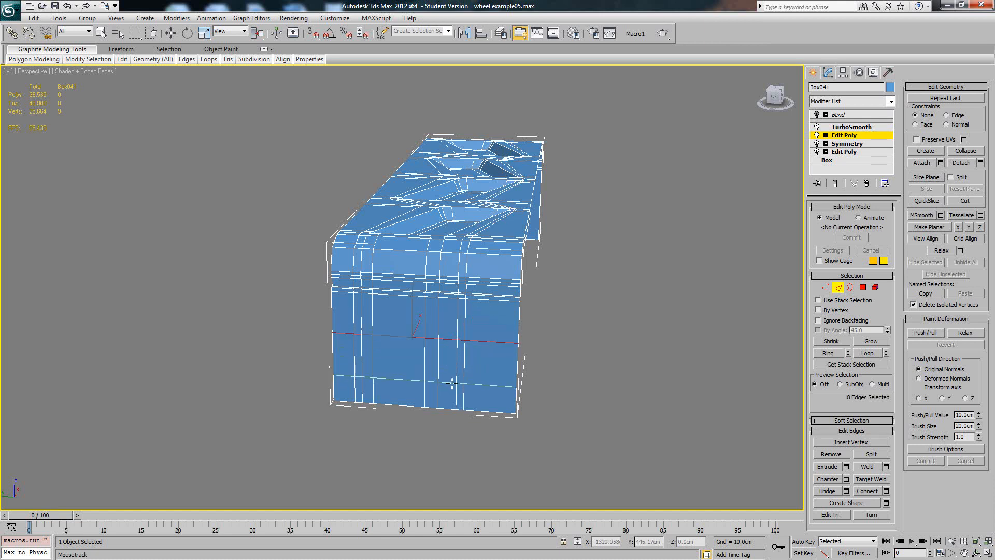
left_click(452, 383)
left_click(459, 346)
key("w")
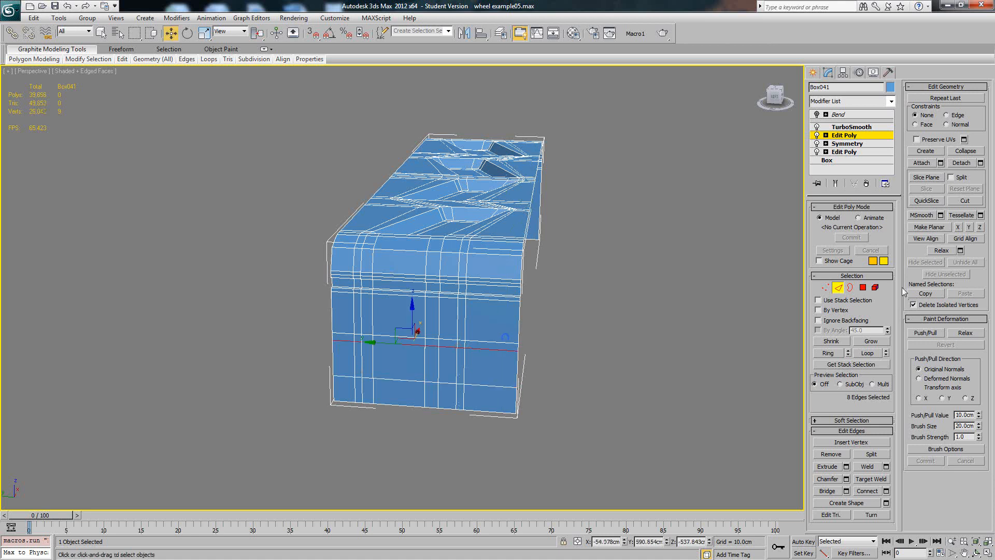
Bevel the four narrow polygons above and below the sidewall's mid-height loops inward to form two pairs of vertical slots
left_click(863, 288)
left_click(461, 317)
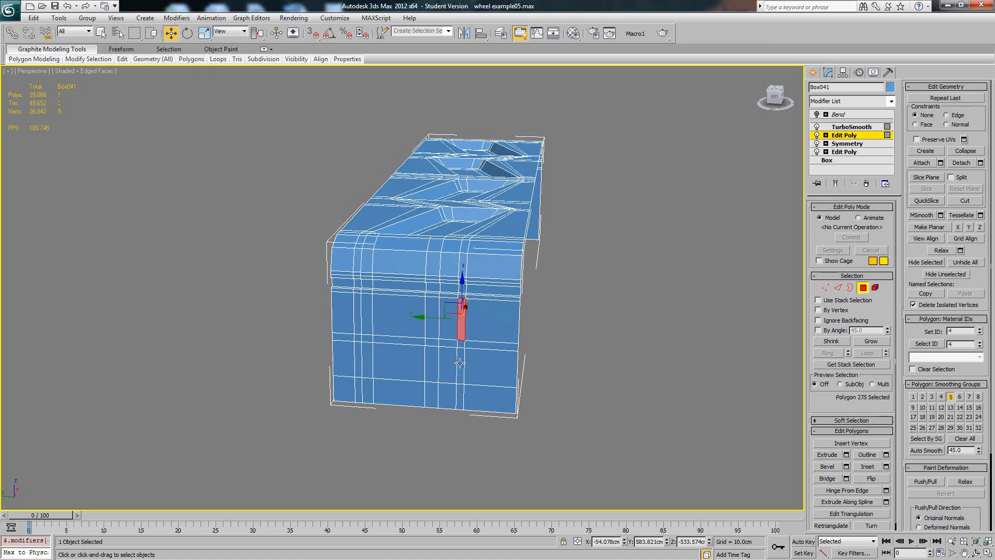
left_click(460, 366, "ctrl")
left_click(357, 352, "ctrl")
left_click(357, 317, "ctrl")
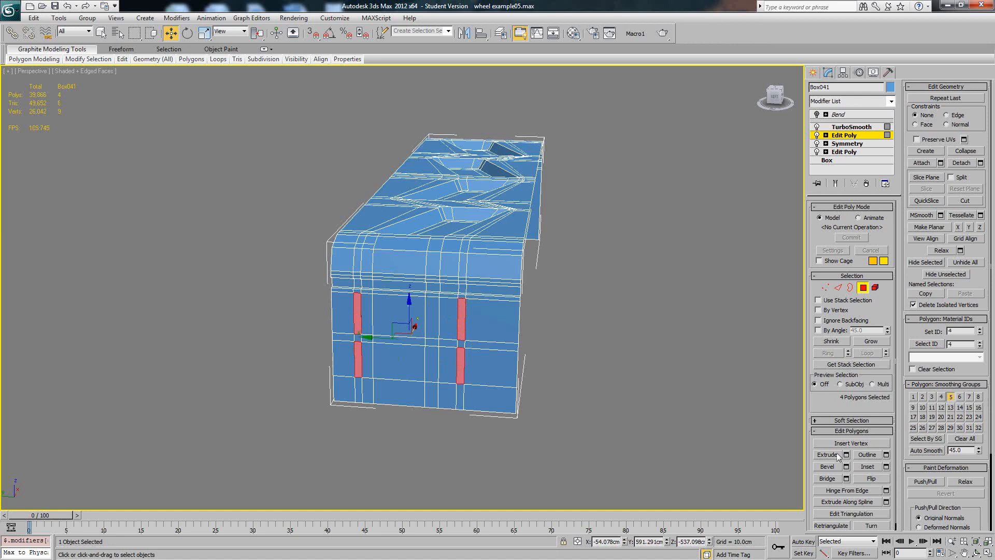
left_click(836, 468)
middle_click_drag(539, 344, 466, 326, "alt")
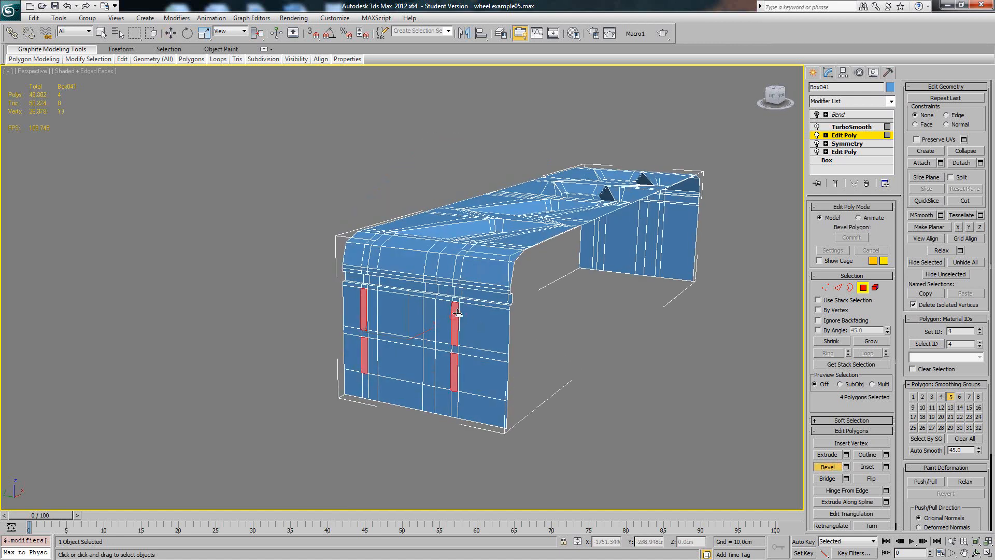
left_click_drag(463, 322, 465, 323)
left_click(465, 324)
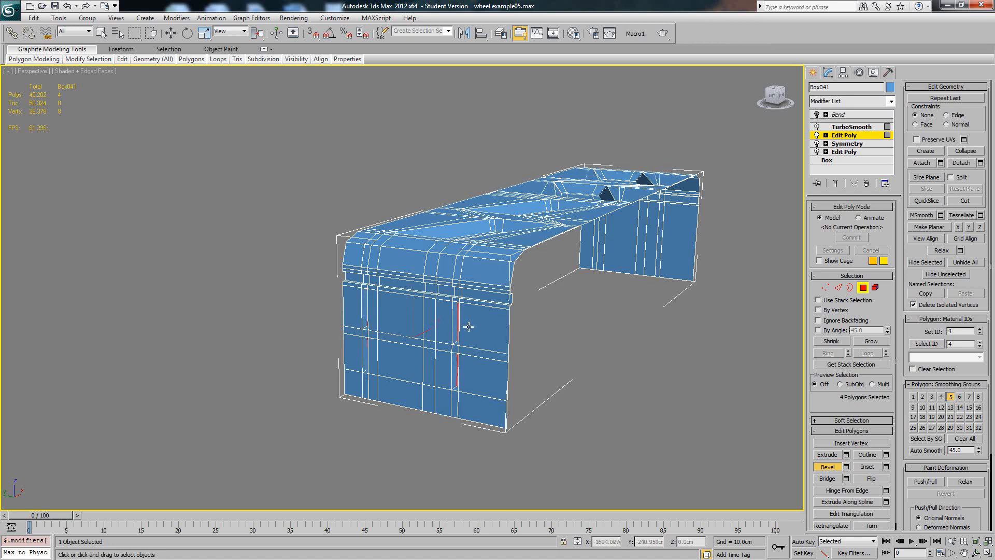
key("w")
Examine the four recessed slots and both sidewalls from several angles, comparing the shading with and without edged faces
middle_click_drag(485, 329, 465, 260)
scroll(467, 291, "up", 5)
scroll(378, 278, "down", 10)
scroll(471, 246, "down", 5)
key("z")
scroll(467, 249, "down", 2)
scroll(469, 260, "down", 6)
scroll(472, 262, "down", 2)
middle_click_drag(501, 322, 488, 290, "alt")
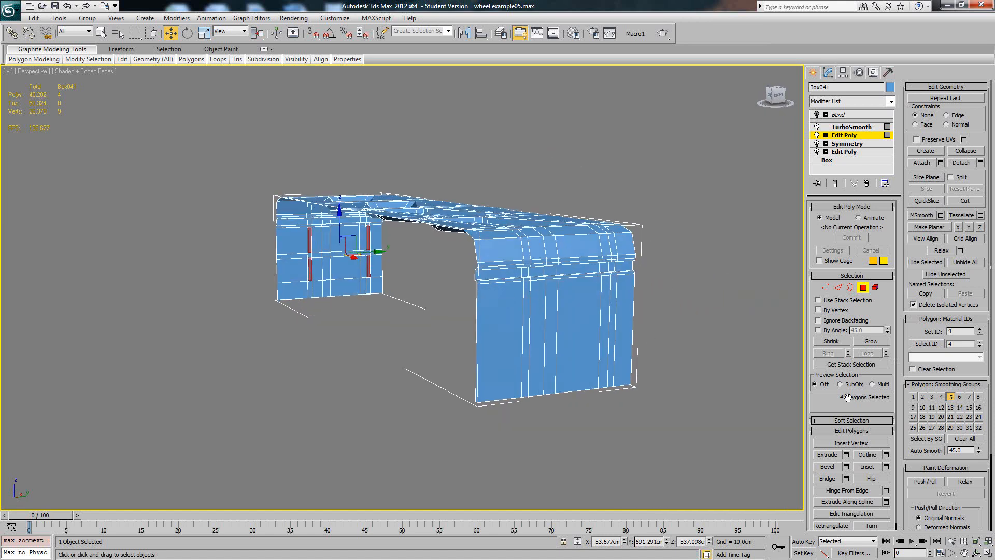
mouse_move(126, 62)
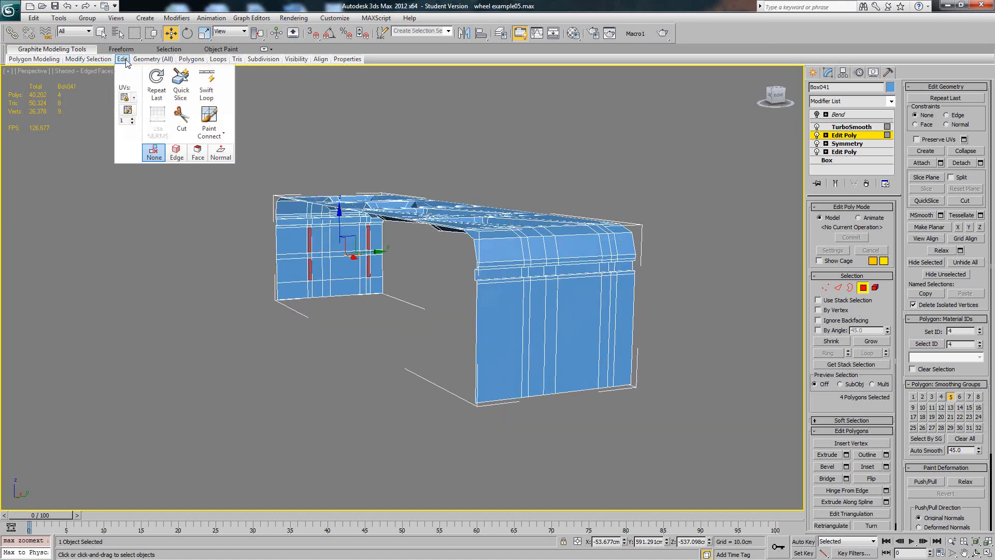
left_click(207, 84)
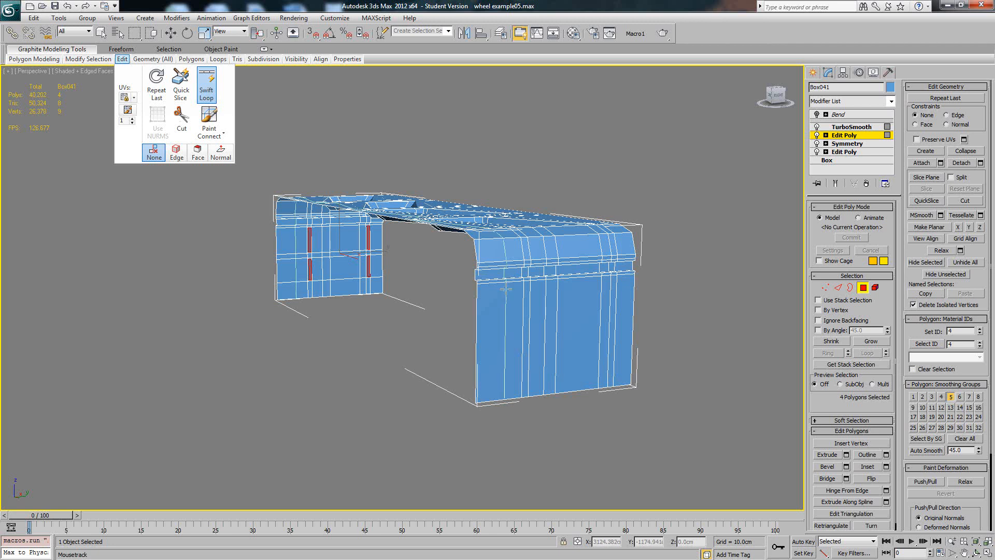
right_click(404, 307)
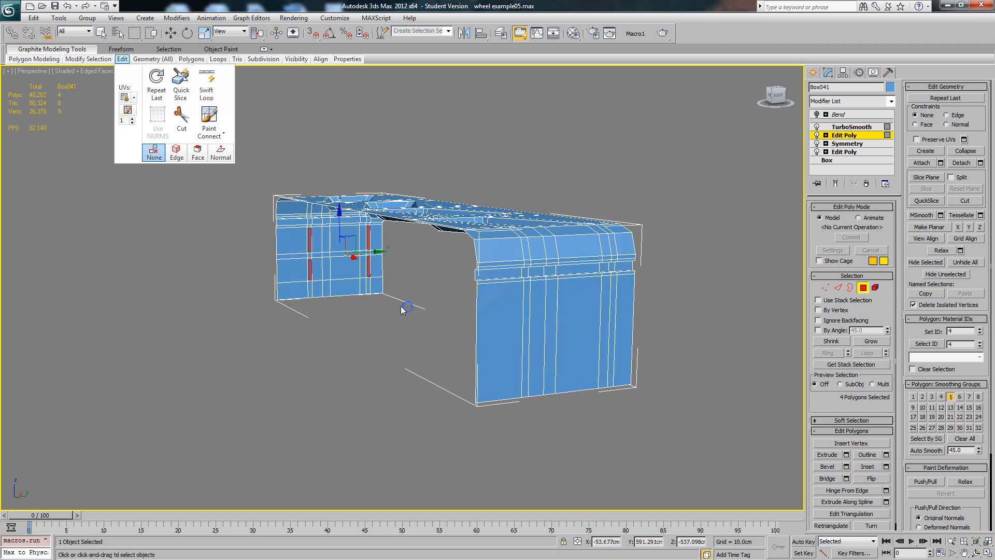
mouse_move(403, 307)
middle_mouse_down("alt")
mouse_move(519, 300)
mouse_move(509, 265)
mouse_move(473, 275)
middle_mouse_up("alt")
left_click(509, 265)
key("F4")
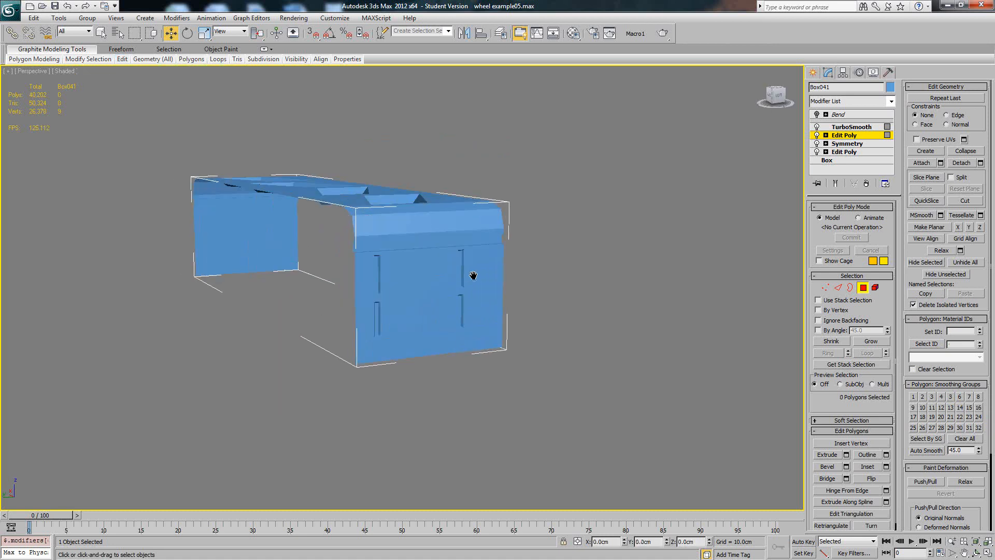
key("F4")
scroll(465, 269, "up", 2)
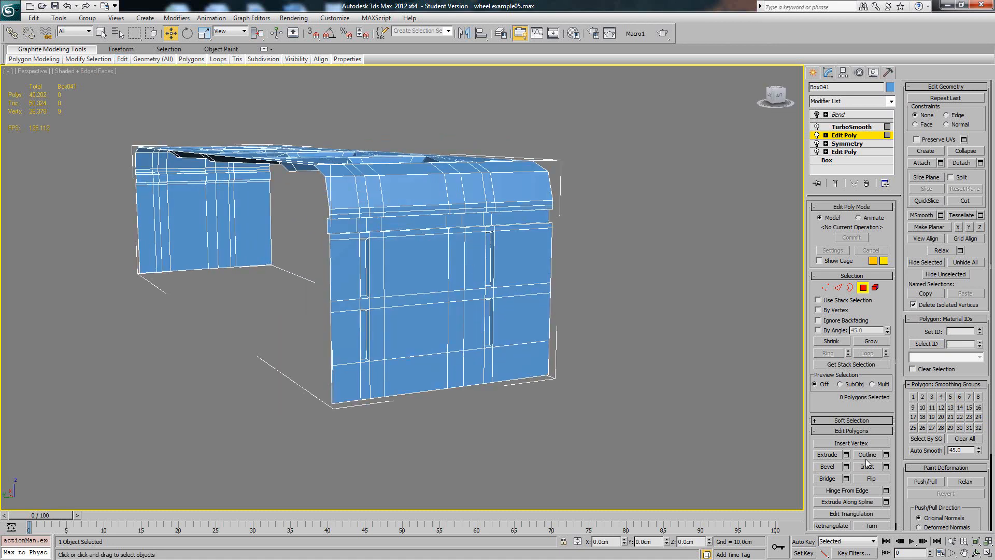
Add crosswise Swift Loop edge loops just below the lower slots and between the slot rows, previewing the smoothed result
left_click(122, 59)
left_click(207, 85)
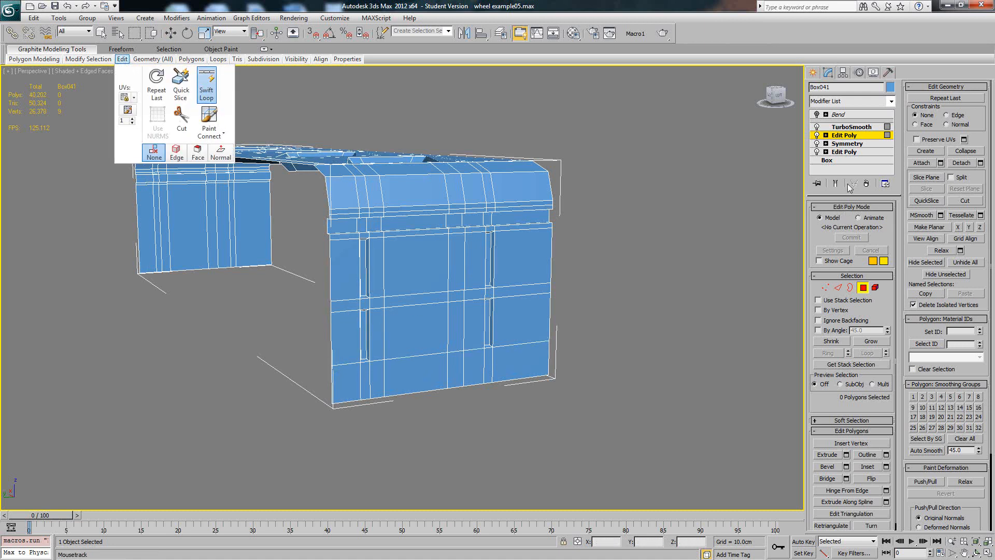
left_click(836, 184)
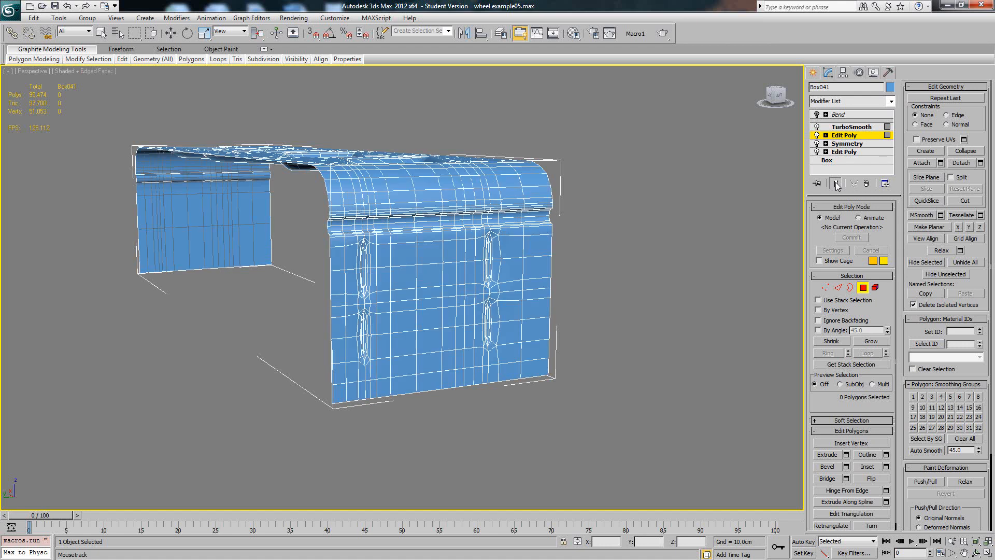
left_click(836, 184)
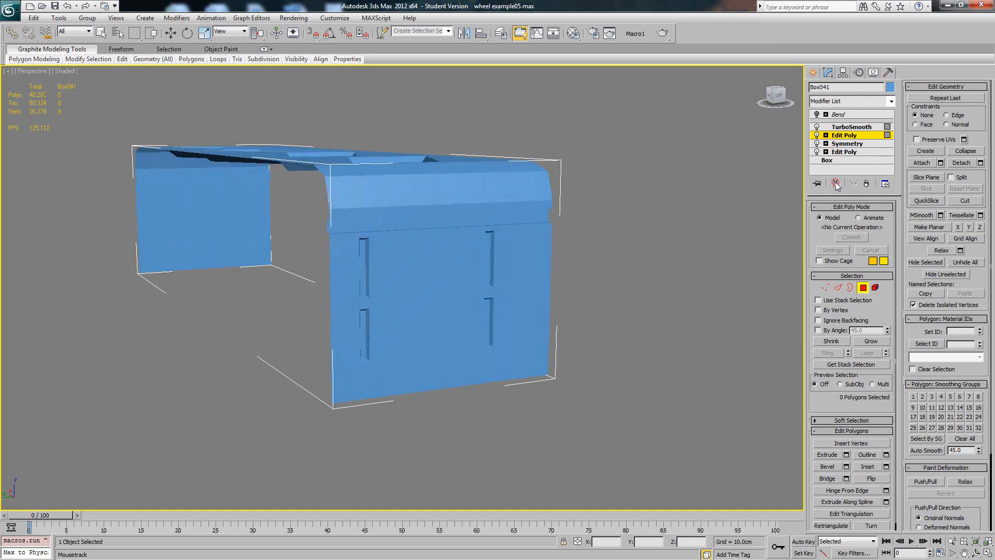
left_click(362, 367)
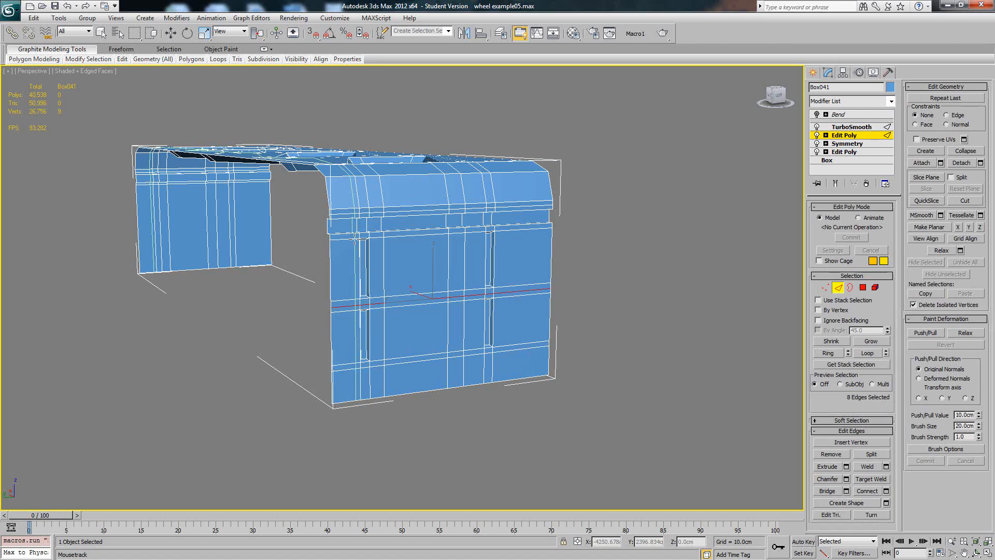
left_click(835, 184)
key("F4")
key("F4")
left_click(836, 184)
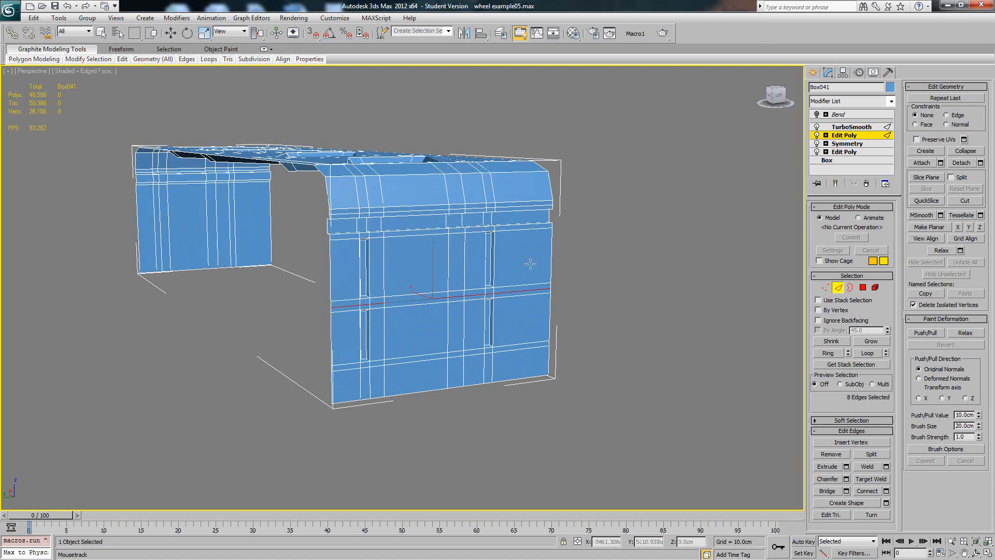
Add lengthwise edge loops close beside both columns of slots and preview the smoothed sidewall with and without edges
left_click(355, 234)
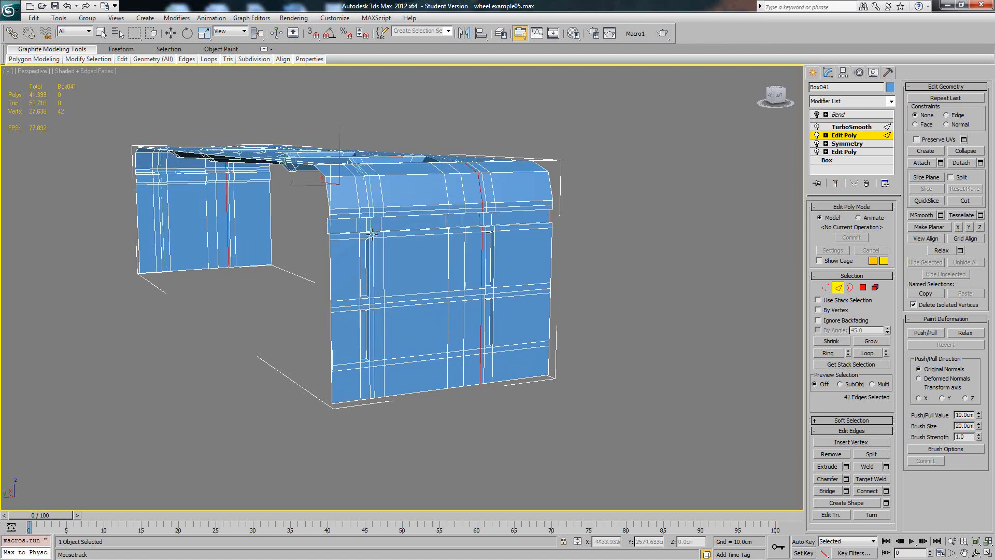
left_click(498, 229)
left_click(835, 183)
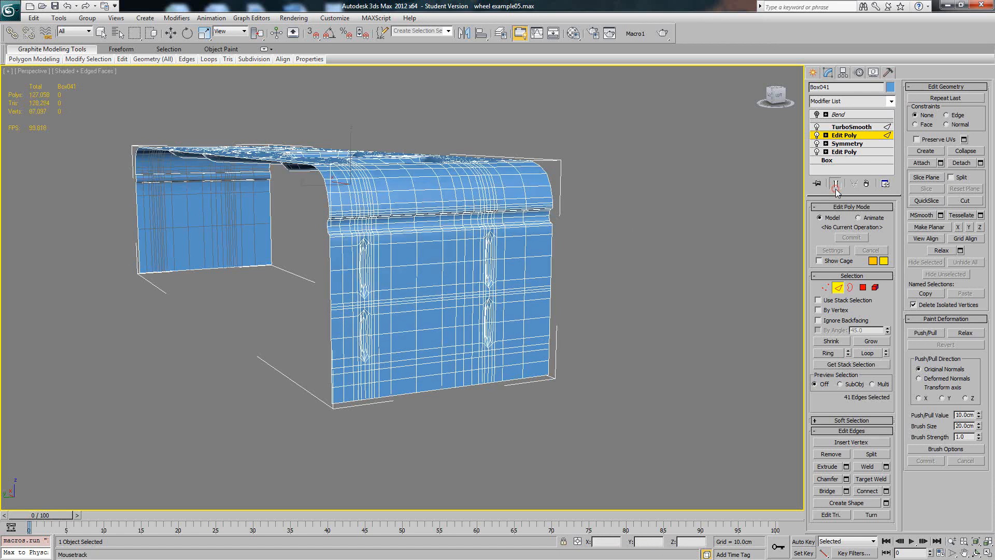
key("F4")
key("F4")
left_click(835, 184)
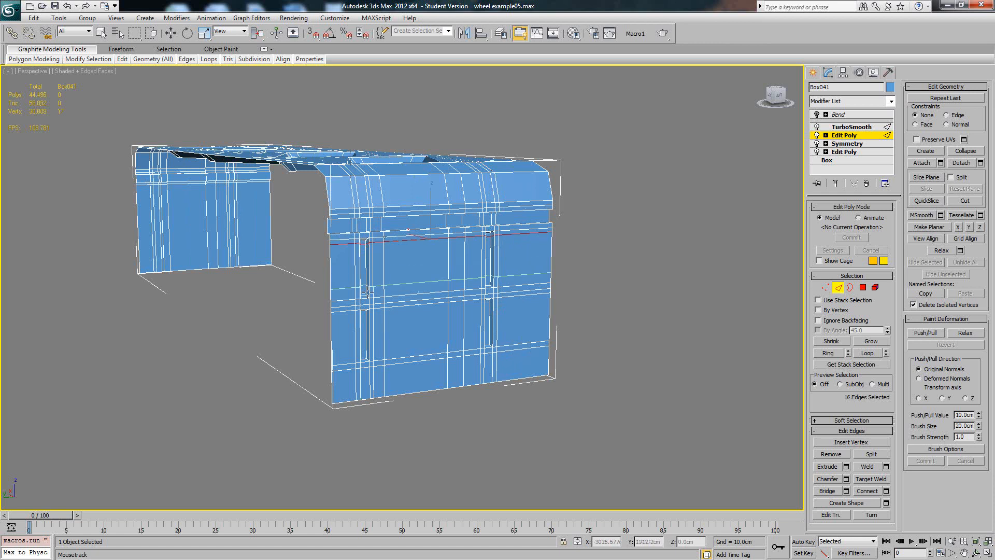
Add crosswise edge loops just inside the ends of the slots and return to TurboSmooth to inspect the smoothed sidewall
left_click(365, 291)
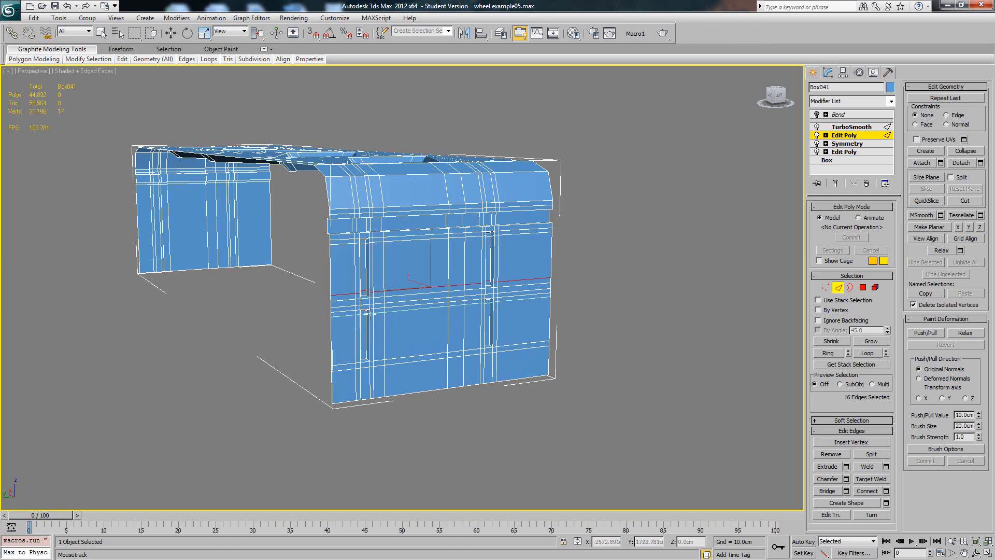
left_click(369, 314)
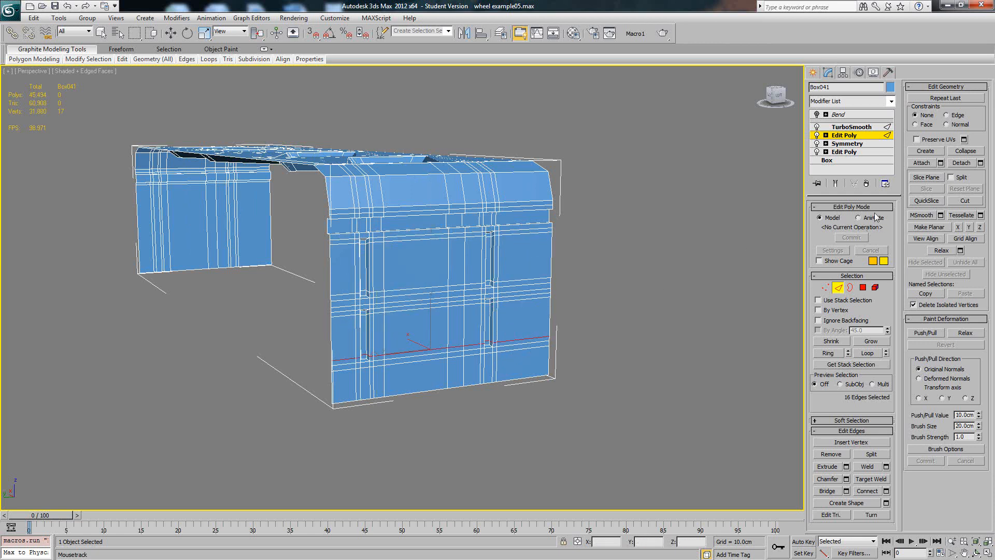
left_click(849, 136)
left_click(852, 127)
key("w")
left_click(613, 248)
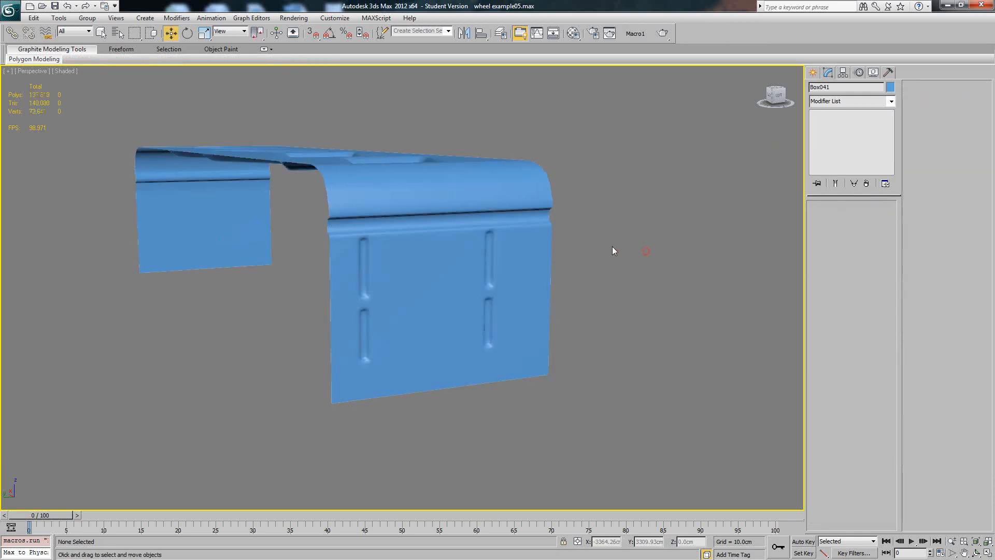
middle_click_drag(613, 249, 611, 283, "alt")
Unhide all tread segments and turn on the Bend modifier to curl the strip into a full tyre ring
right_click(611, 283)
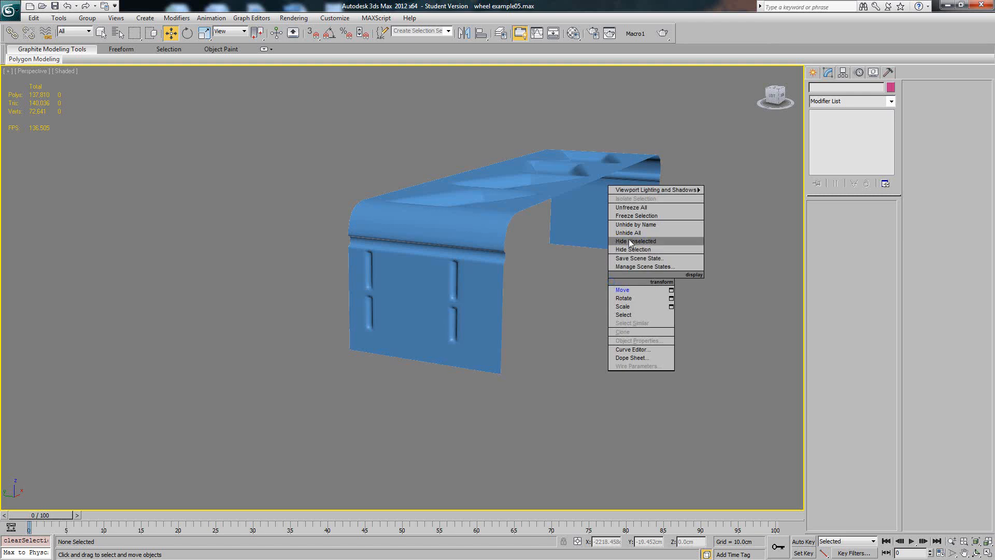
left_click(638, 242)
key("z")
mouse_move(514, 280)
middle_mouse_down("alt")
mouse_move(500, 282)
mouse_move(531, 287)
mouse_move(503, 287)
middle_mouse_up("alt")
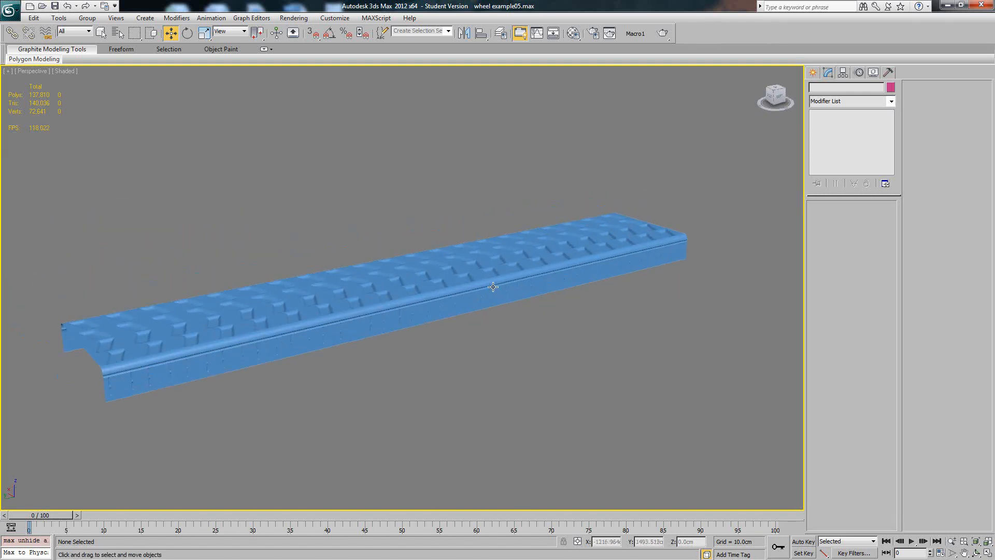
left_click(493, 287)
left_click(818, 114)
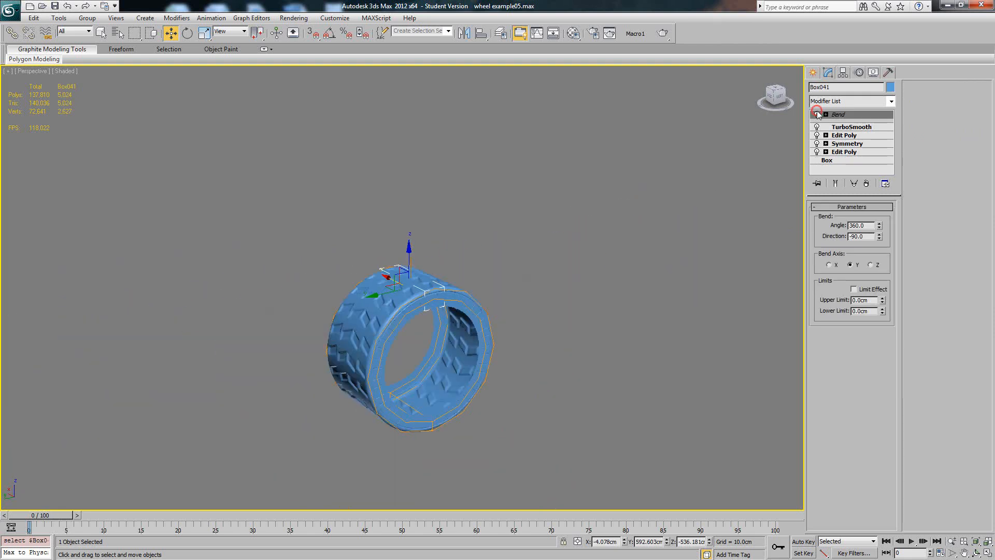
left_click(508, 232)
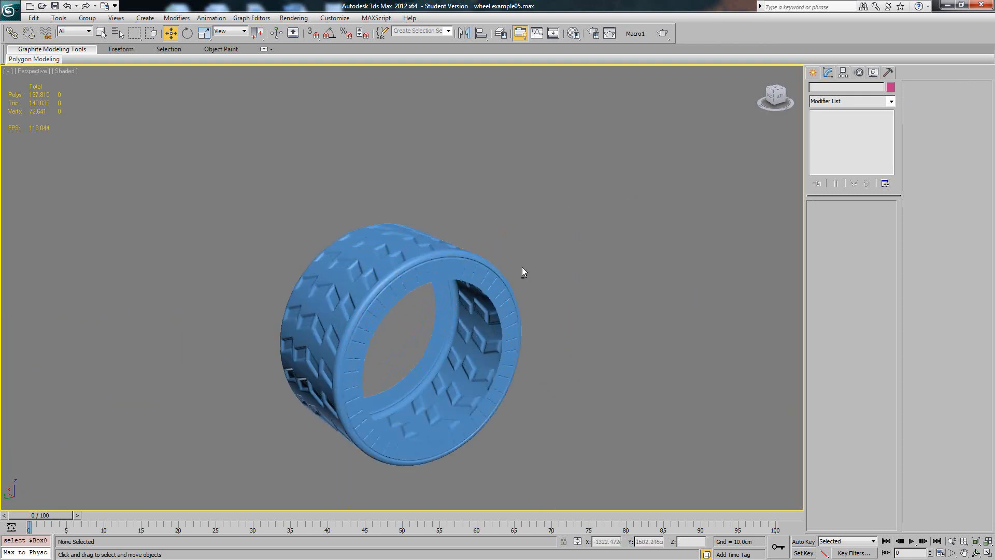
mouse_move(523, 268)
middle_mouse_down("alt")
mouse_move(422, 244)
mouse_move(575, 261)
mouse_move(635, 251)
mouse_move(488, 244)
mouse_move(524, 263)
middle_mouse_up("alt")
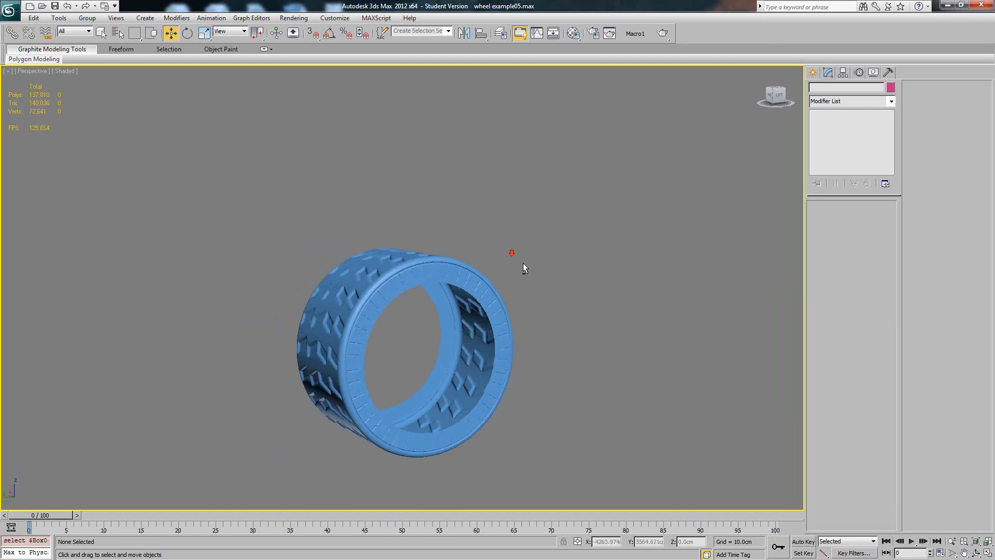
Select a single tread segment of the tyre ring and hide all the others
right_click(562, 271)
left_click(467, 219)
middle_click_drag(433, 251, 513, 231, "alt")
left_click(436, 272)
scroll(450, 271, "up", 5)
right_click(469, 268)
left_click(478, 226)
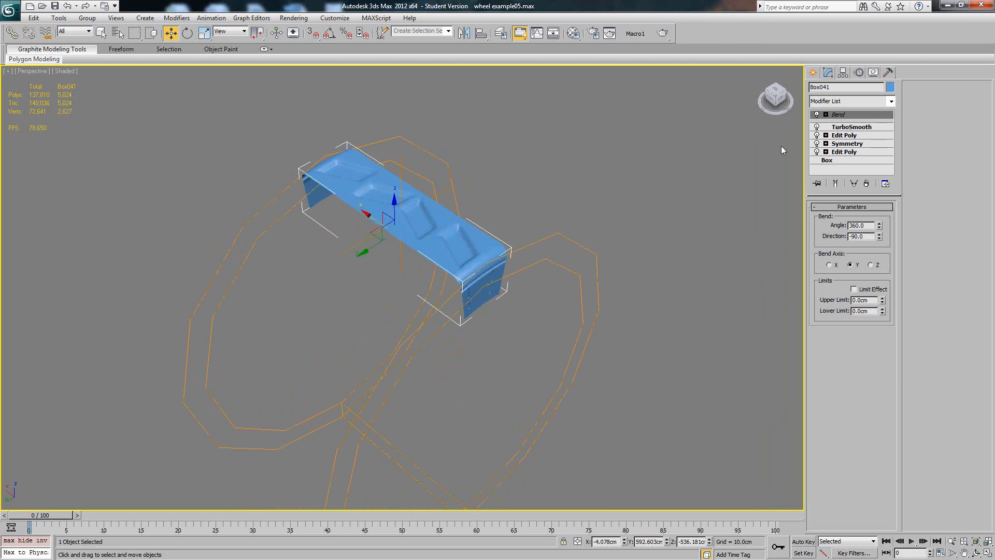
Delete the Bend modifier from the isolated segment and frame its upper Edit Poly level in the Top view
left_click(866, 183)
middle_click_drag(788, 191, 721, 148, "alt")
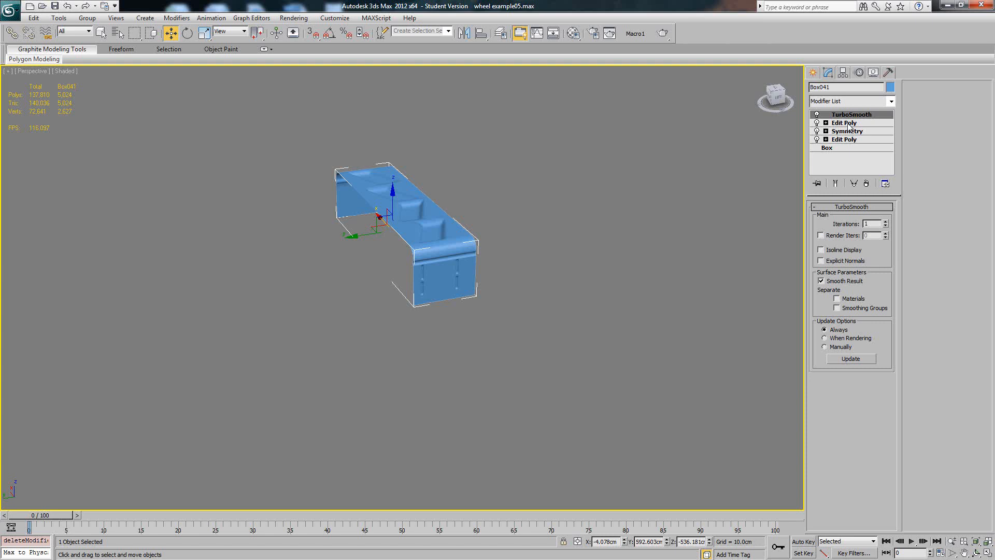
middle_click_drag(522, 167, 767, 136, "alt")
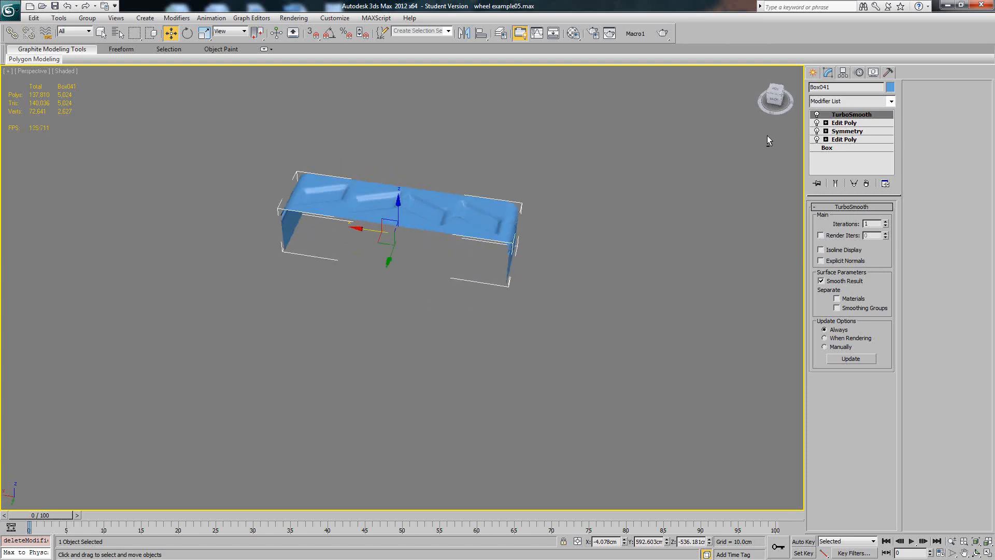
left_click(848, 124)
key("t")
key("z")
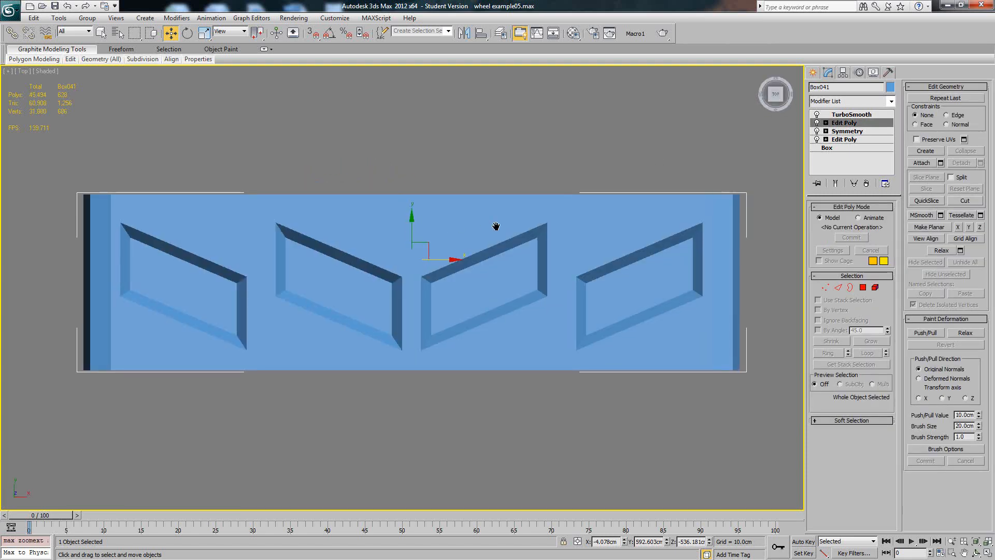
Delete the polygons of the segment's half on the positive X side, up to its centre line, in the upper Edit Poly
key("F4")
left_click(863, 288)
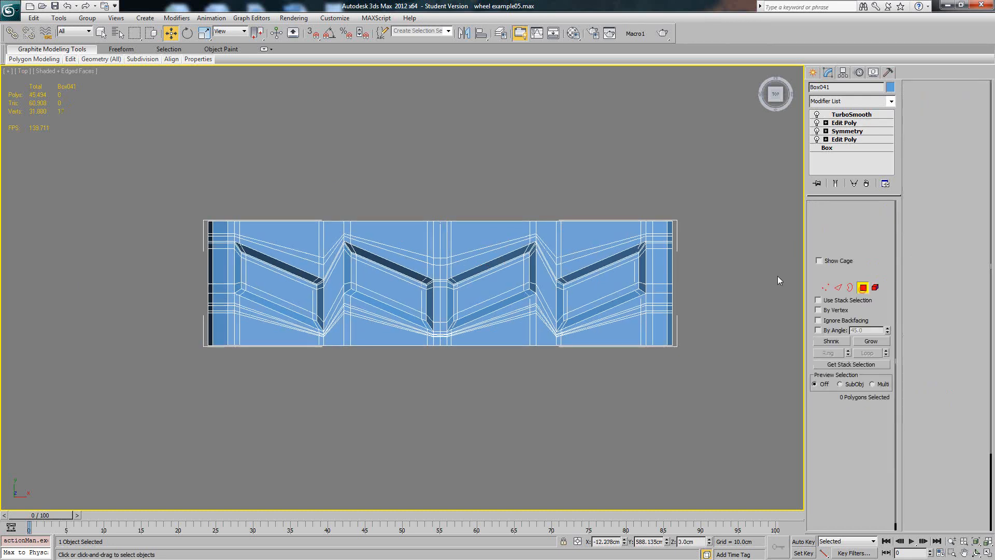
middle_click_drag(718, 280, 556, 217, "alt")
key("t")
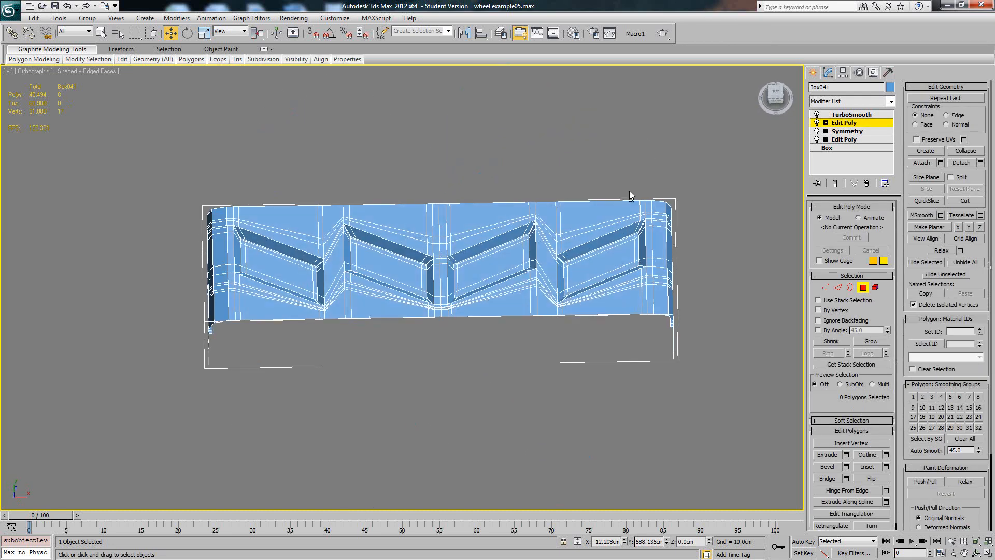
left_click_drag(630, 190, 557, 357)
key("z")
scroll(518, 301, "down", 5)
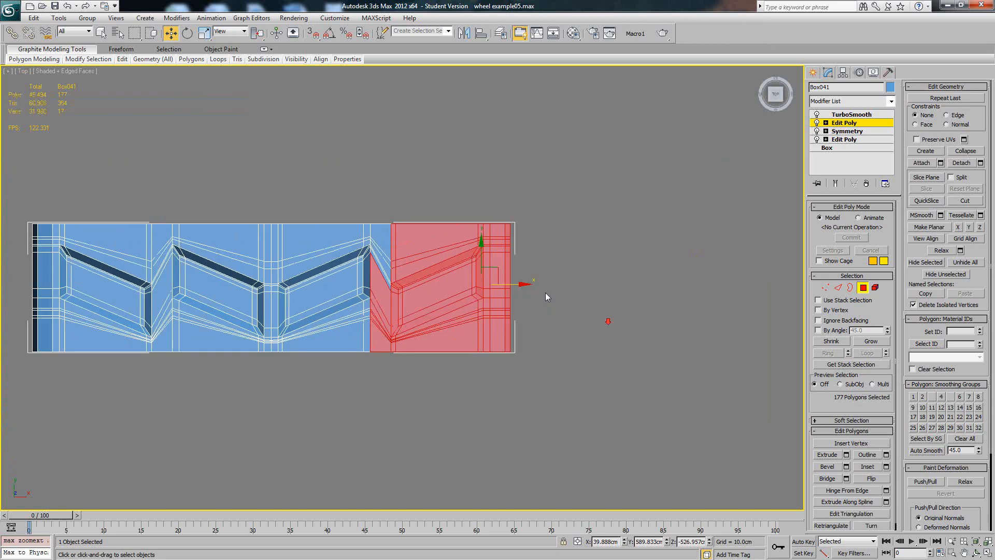
left_click_drag(565, 180, 274, 381)
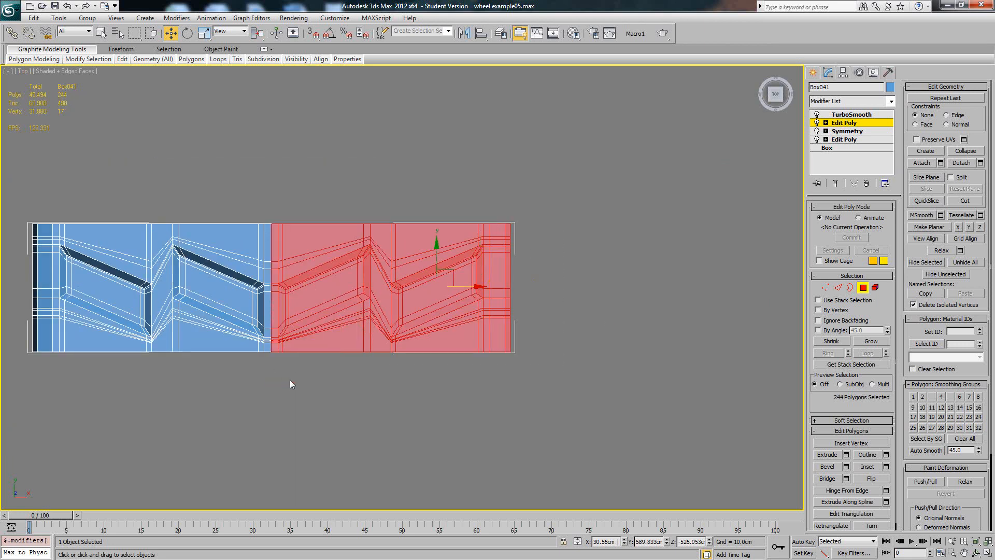
key("Delete")
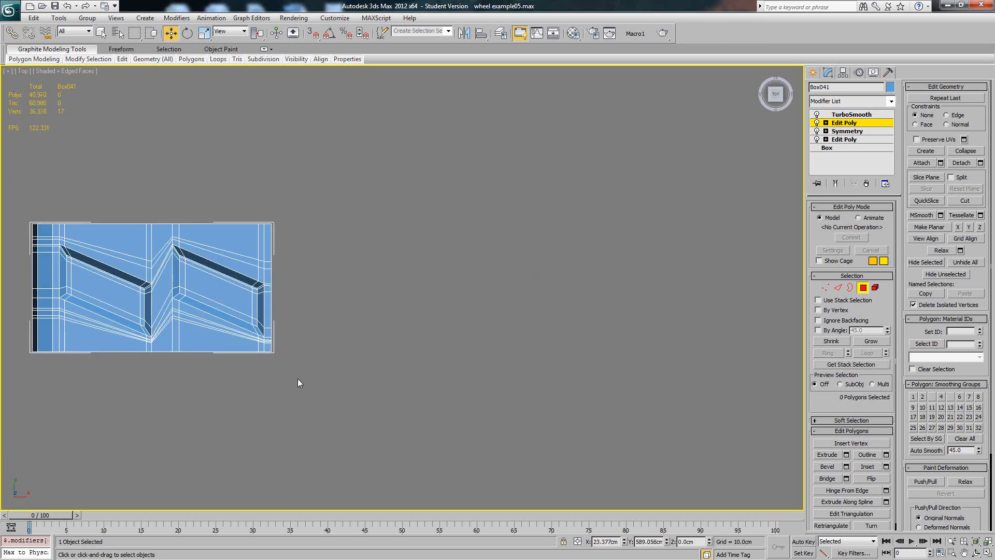
Add a Symmetry modifier above the upper Edit Poly, mirroring the remaining half across the X axis with Flip enabled
left_click(846, 123)
left_click(843, 132)
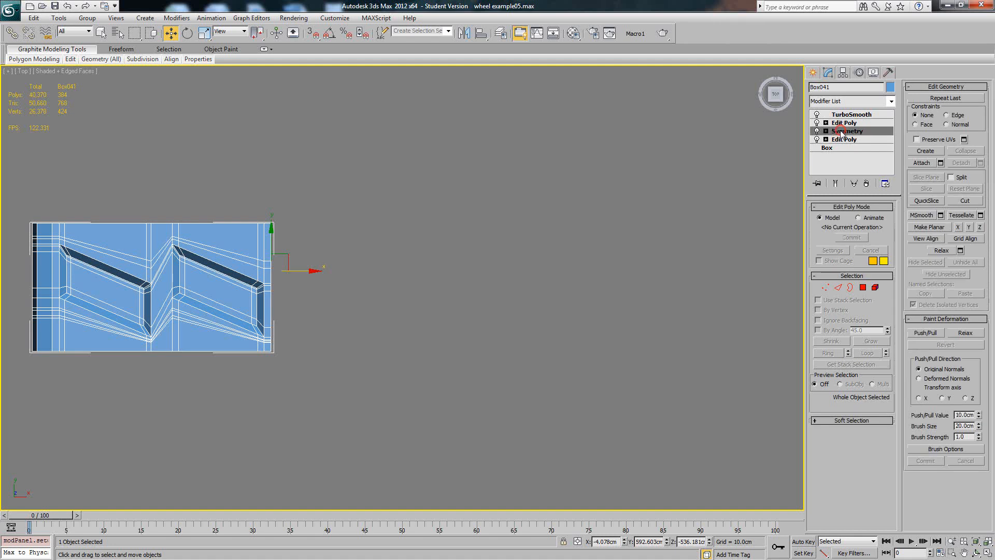
left_click(571, 314)
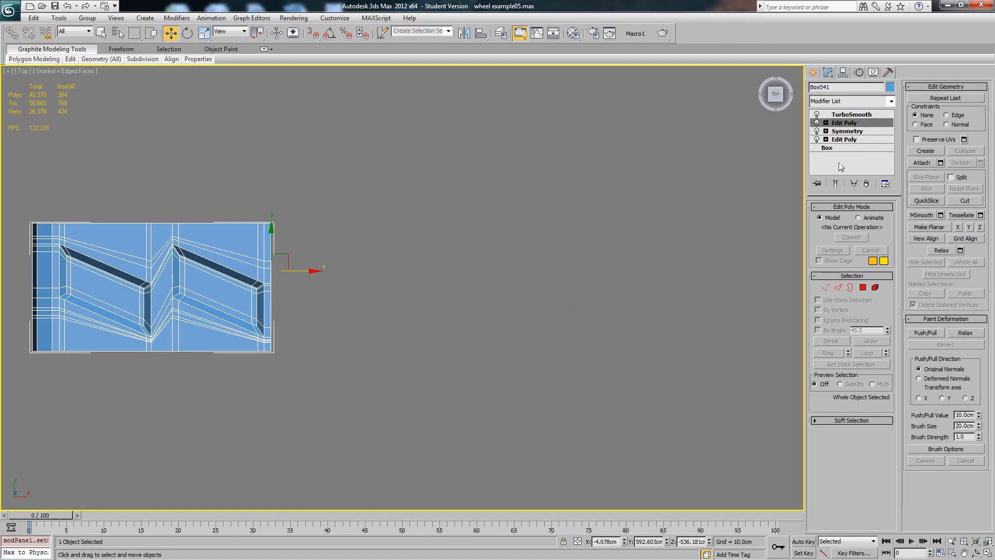
left_click(871, 101)
scroll(834, 311, "down", 15)
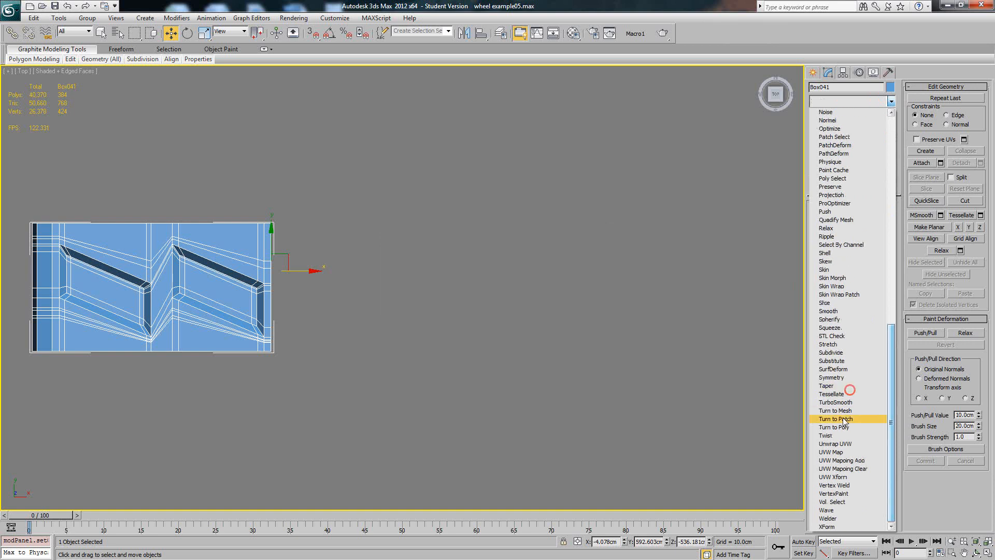
left_click(847, 377)
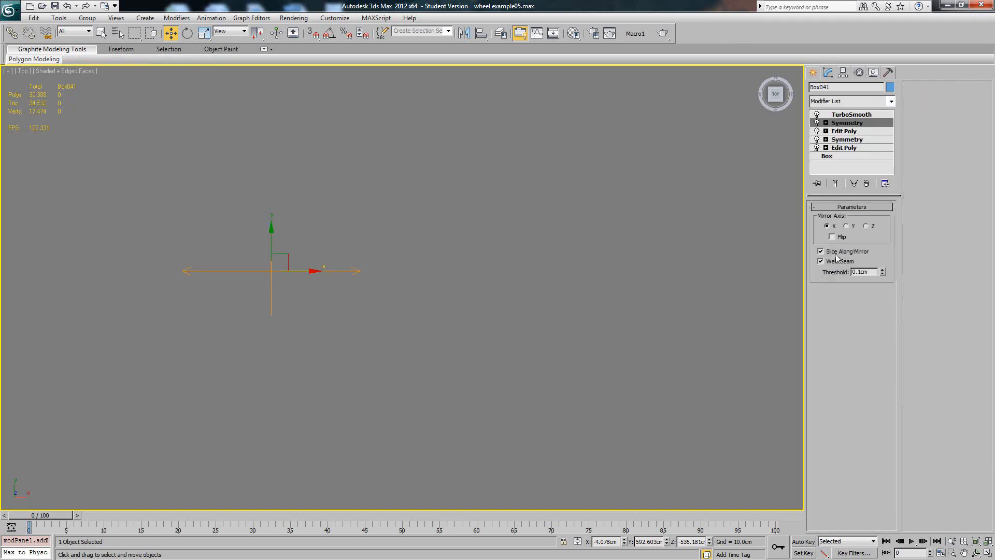
left_click(832, 236)
Inspect the mirrored segment in Perspective without edged faces, at the TurboSmooth level
middle_click_drag(731, 281, 456, 251, "alt")
key("p")
scroll(431, 248, "down", 5)
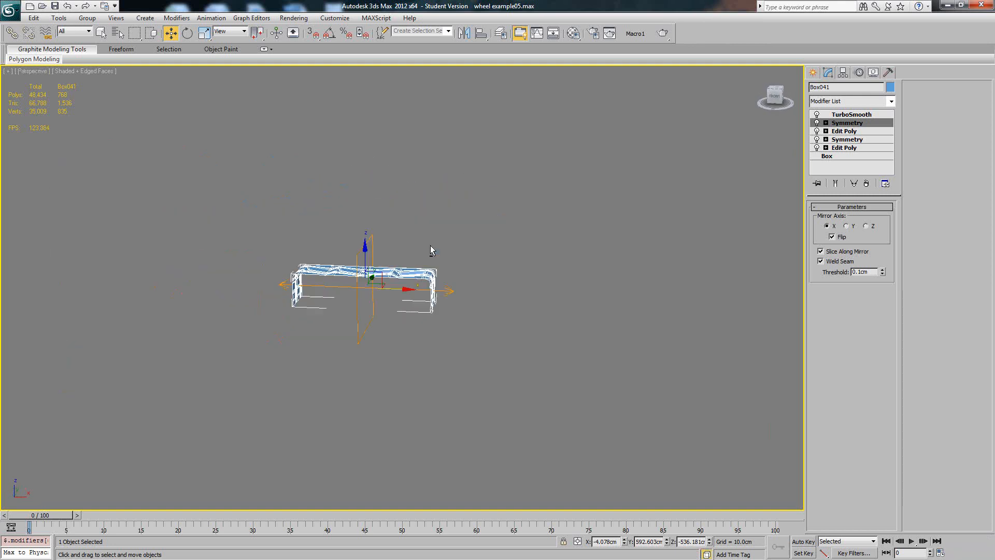
scroll(450, 274, "up", 2)
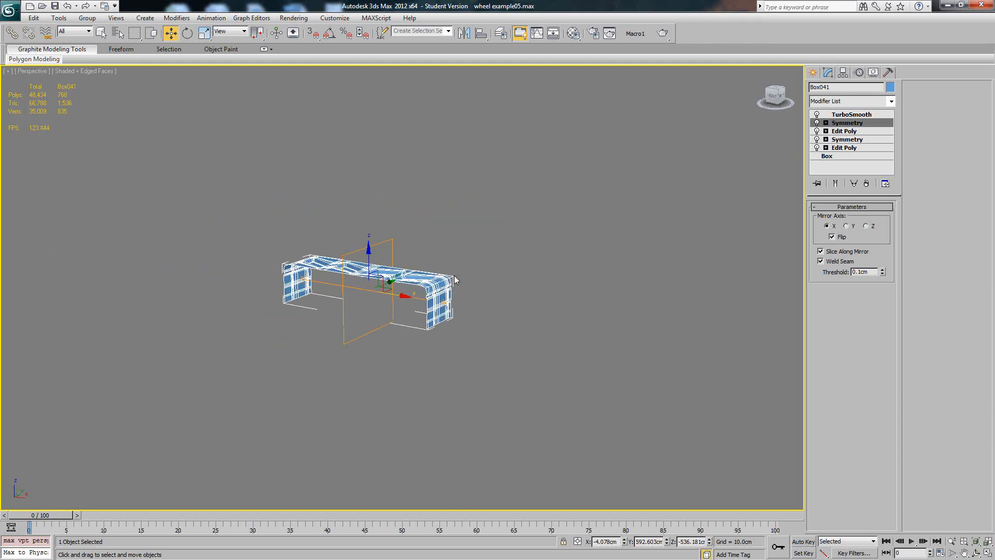
key("z")
middle_click_drag(453, 280, 507, 271, "alt")
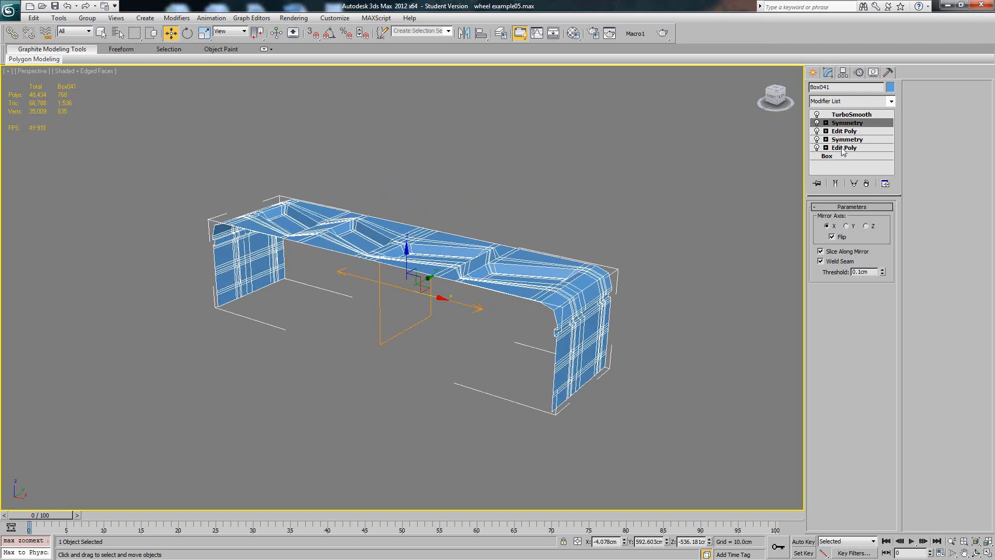
key("F4")
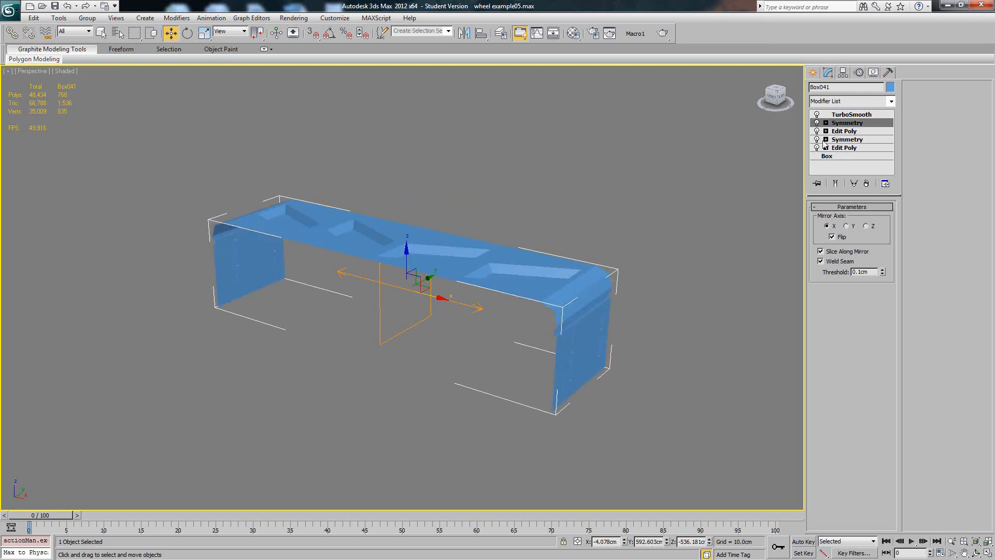
left_click(868, 116)
middle_click_drag(617, 202, 584, 231, "alt")
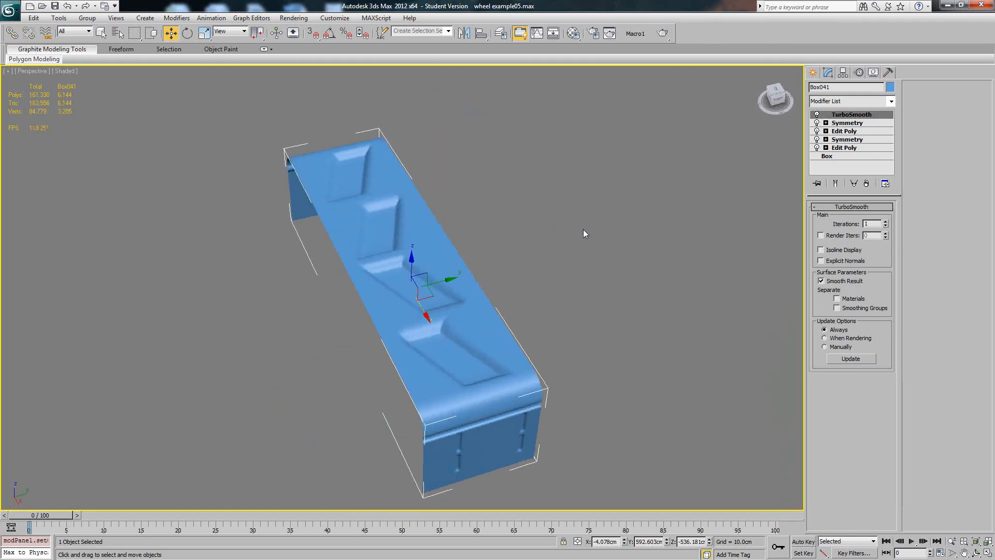
Unhide all tread segments and examine the edited segment against the old tyre ring
right_click(603, 236)
left_click(621, 187)
middle_click_drag(621, 187, 566, 206, "alt")
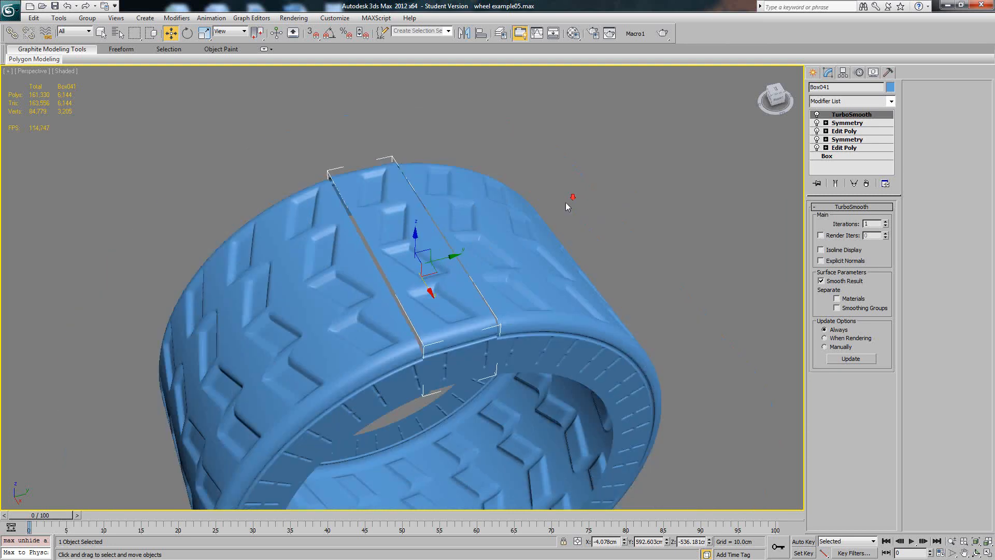
middle_click_drag(567, 282, 537, 247, "alt")
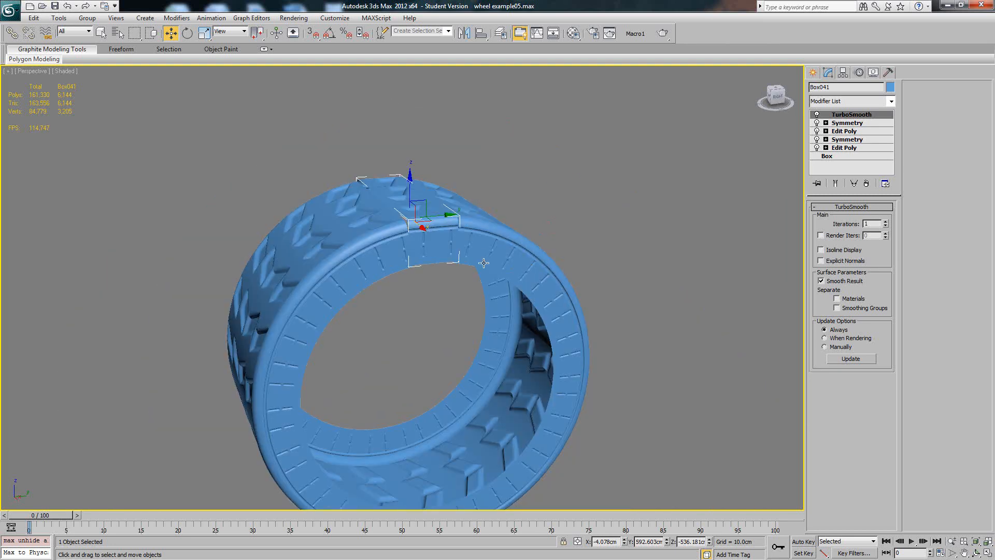
middle_click_drag(484, 263, 508, 232, "alt")
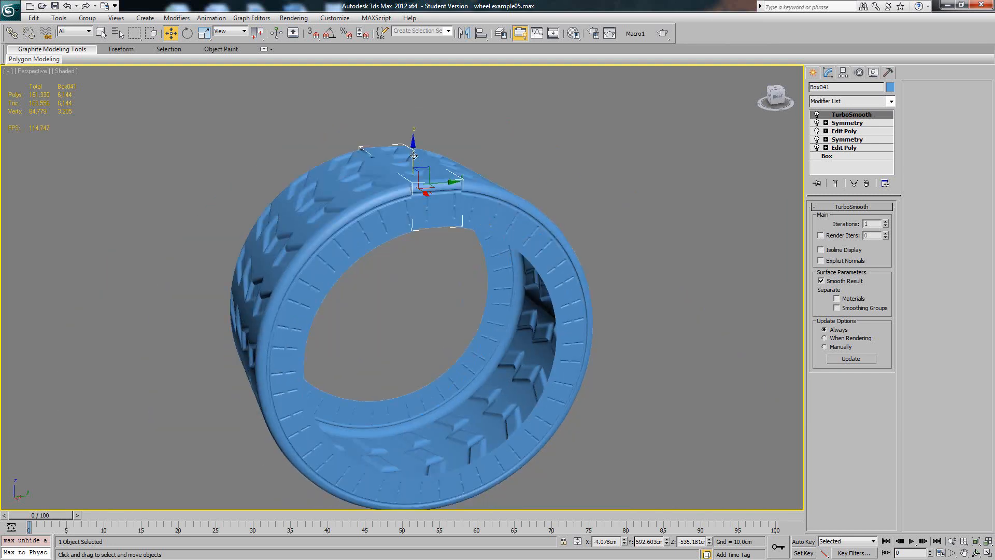
Move the edited segment up clear of the tyre ring and delete all the old ring segments
left_click_drag(414, 155, 413, 75)
left_click_drag(299, 380, 293, 381)
key("Delete")
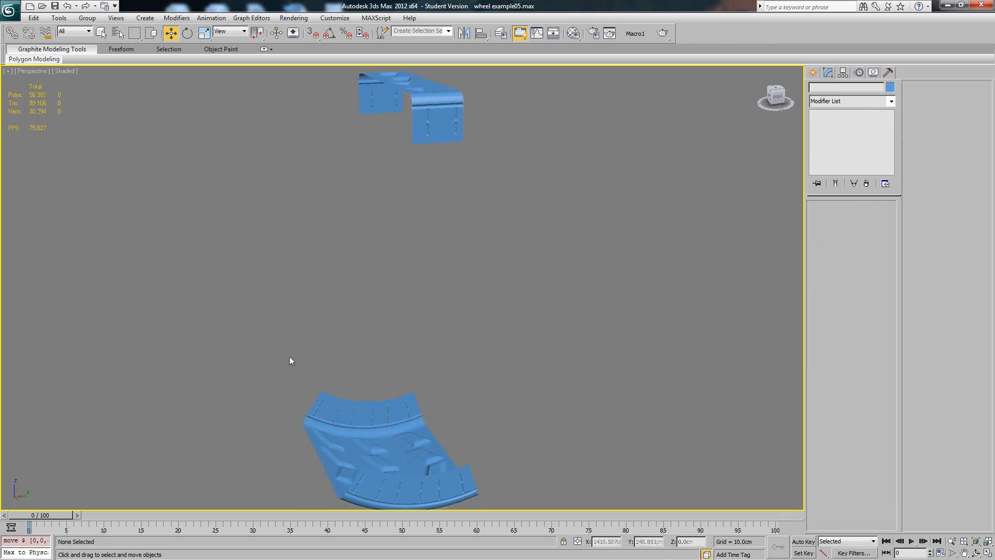
left_click_drag(266, 328, 475, 456)
key("Delete")
Clone the segment side by side as 20 instances, snapping its bottom corner vertex to the opposite corner with 3D snap
middle_click_drag(404, 314, 412, 411)
left_click(442, 224)
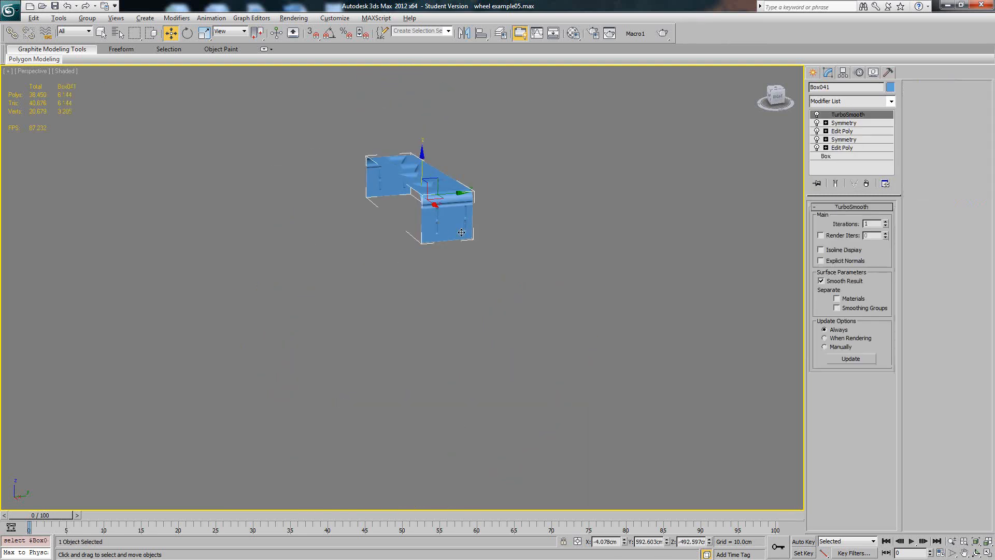
scroll(330, 89, "up", 2)
left_click(313, 33)
scroll(407, 241, "up", 4)
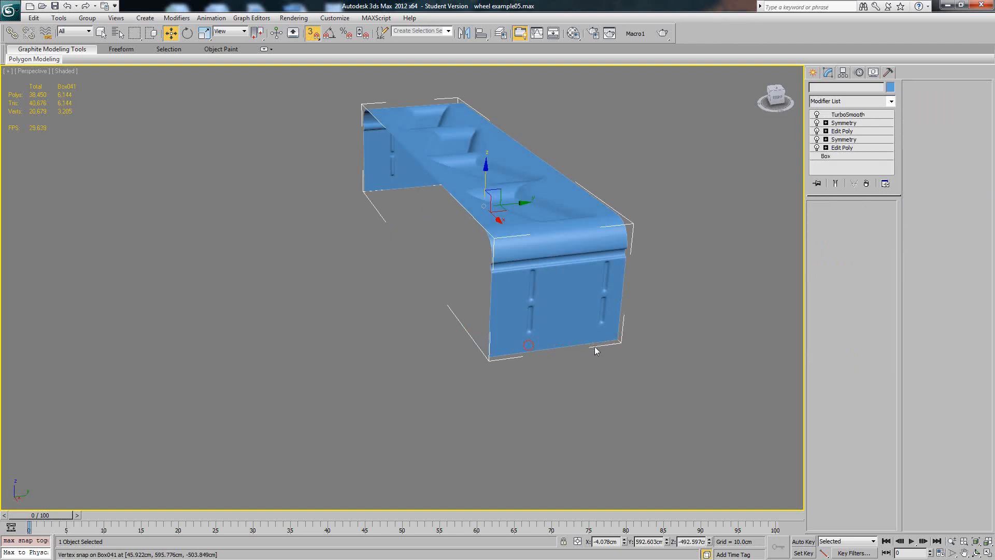
mouse_move(616, 339)
left_mouse_down("shift")
mouse_move(472, 345)
mouse_move(490, 356)
left_mouse_up("shift")
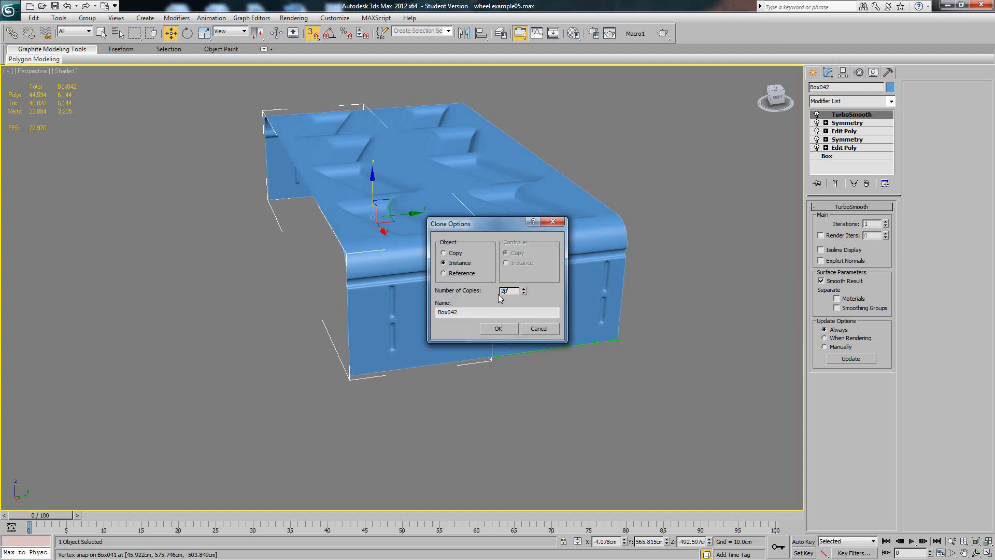
type("20")
left_click(505, 329)
Select all segments of the tread strip and apply a shared Bend modifier with a direction of -90
scroll(525, 309, "down", 5)
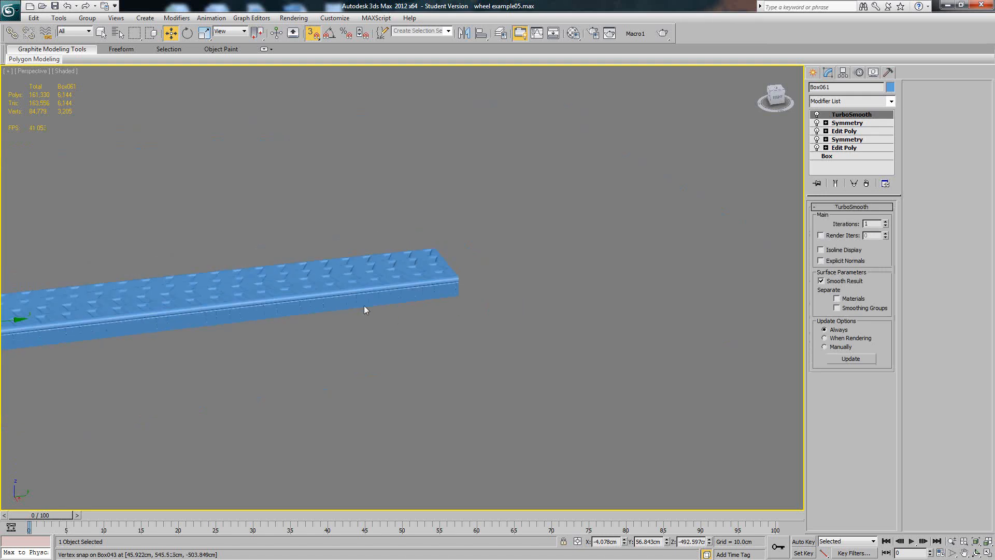
key("z")
scroll(428, 291, "down", 5)
mouse_move(424, 244)
middle_mouse_down()
mouse_move(464, 275)
mouse_move(358, 277)
middle_mouse_up()
middle_click_drag(542, 266, 467, 277)
scroll(497, 276, "down", 4)
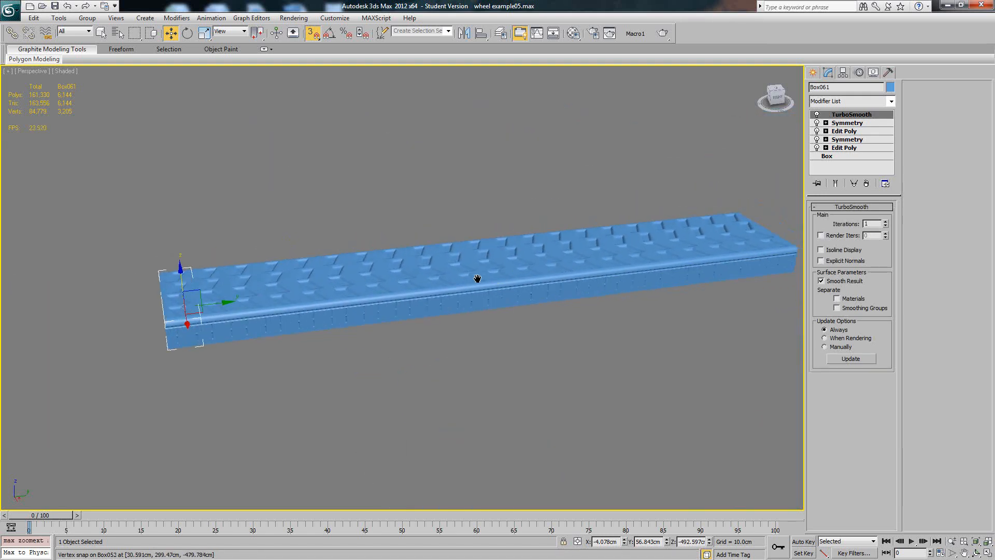
left_click_drag(220, 207, 726, 312)
left_click(863, 100)
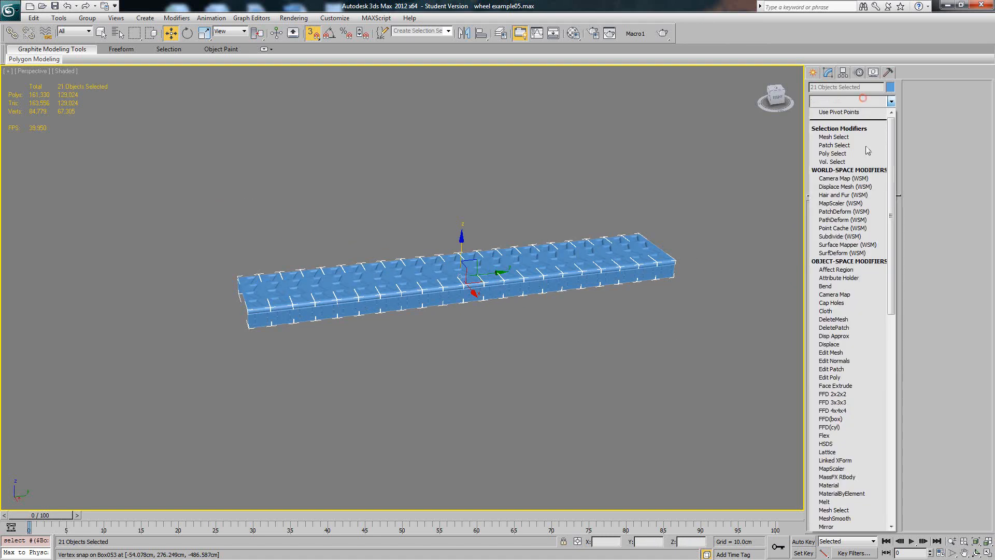
left_click(853, 286)
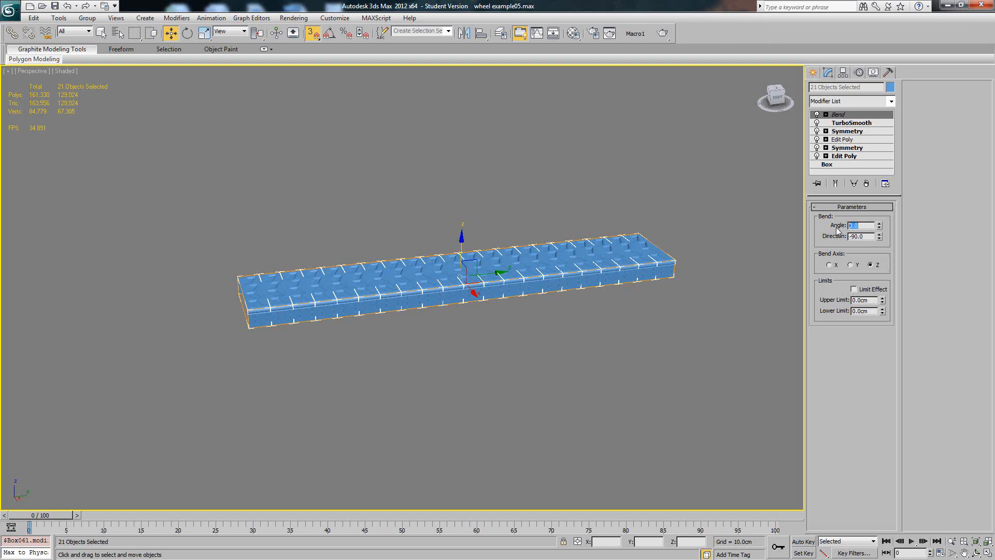
Set the Bend angle to 360 and the bend axis to Y to curl the strip into a tyre
type("0")
key("Return")
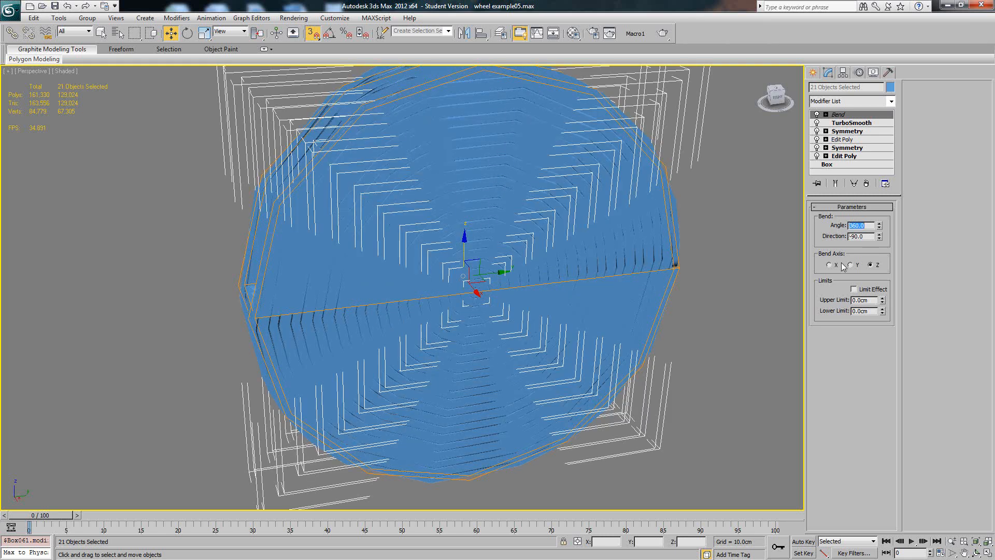
left_click(830, 265)
left_click(851, 265)
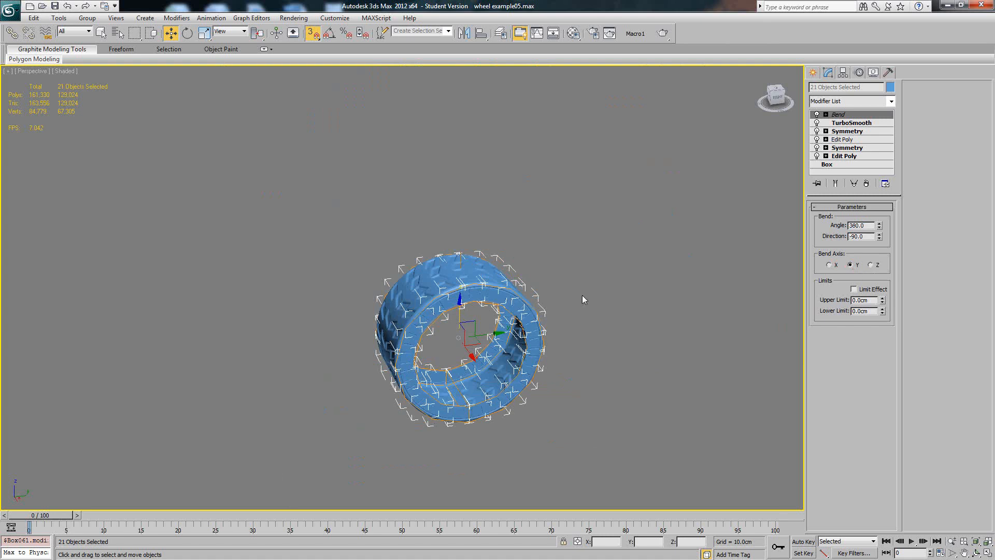
Deselect the tyre segments and examine the bent tyre's sidewall and inner side up close
left_click(621, 279)
middle_click_drag(585, 306, 594, 287, "alt")
scroll(597, 280, "up", 3)
scroll(617, 299, "up", 3)
middle_click_drag(582, 358, 617, 283)
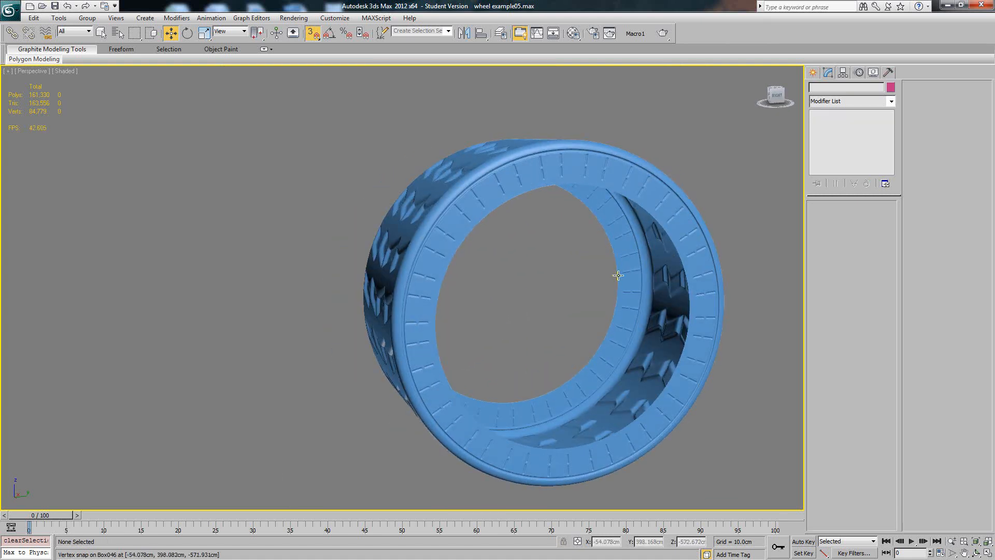
Select the whole blue tyre and move it in the Left view up to the gray finished wheel
scroll(599, 292, "down", 3)
scroll(599, 292, "down", 6)
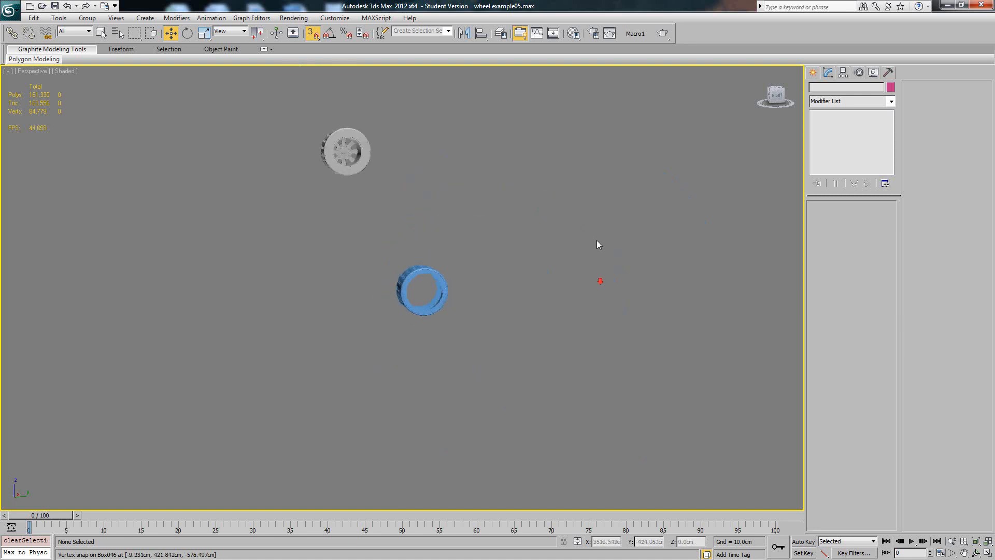
middle_click_drag(597, 242, 611, 306)
scroll(533, 287, "up", 2)
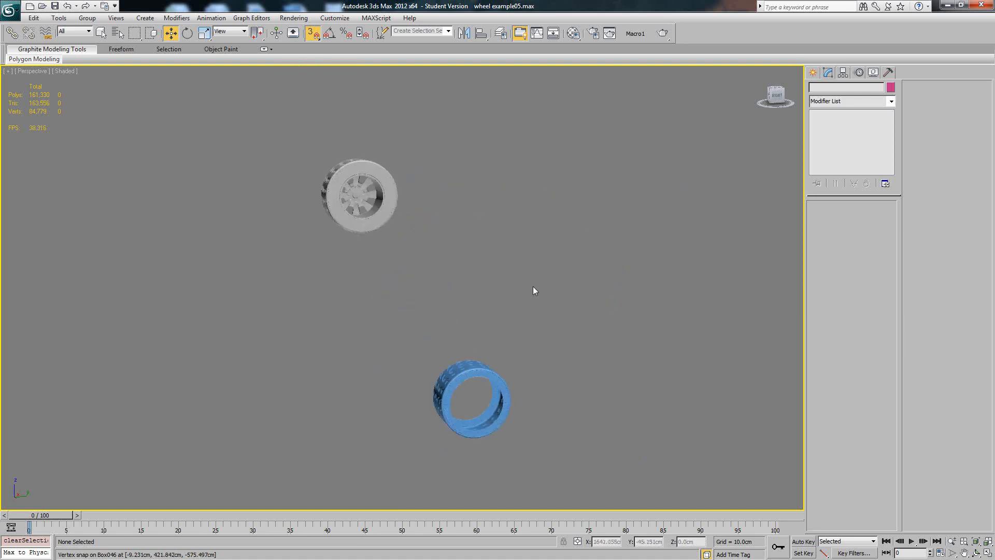
left_click(476, 411)
middle_click_drag(416, 368, 552, 371, "alt")
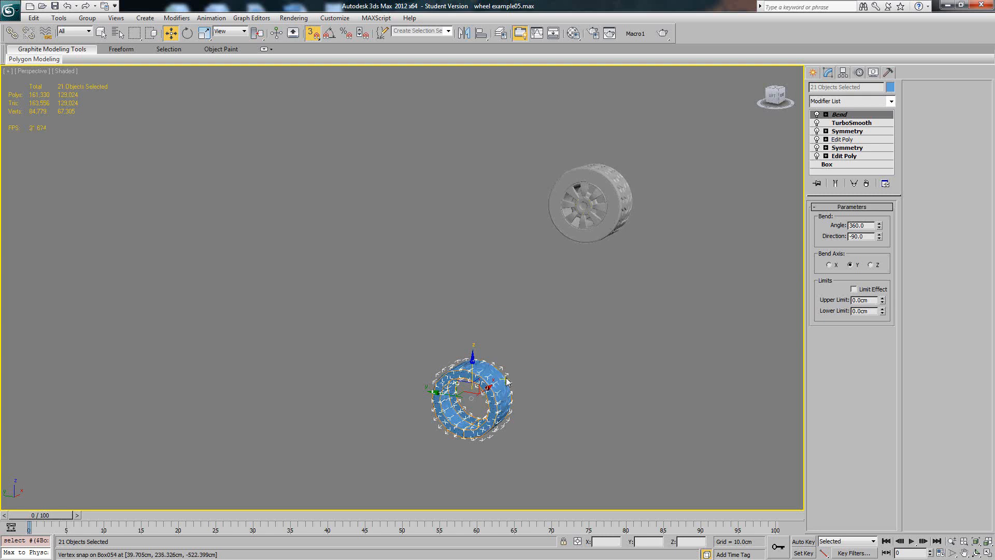
key("l")
key("z")
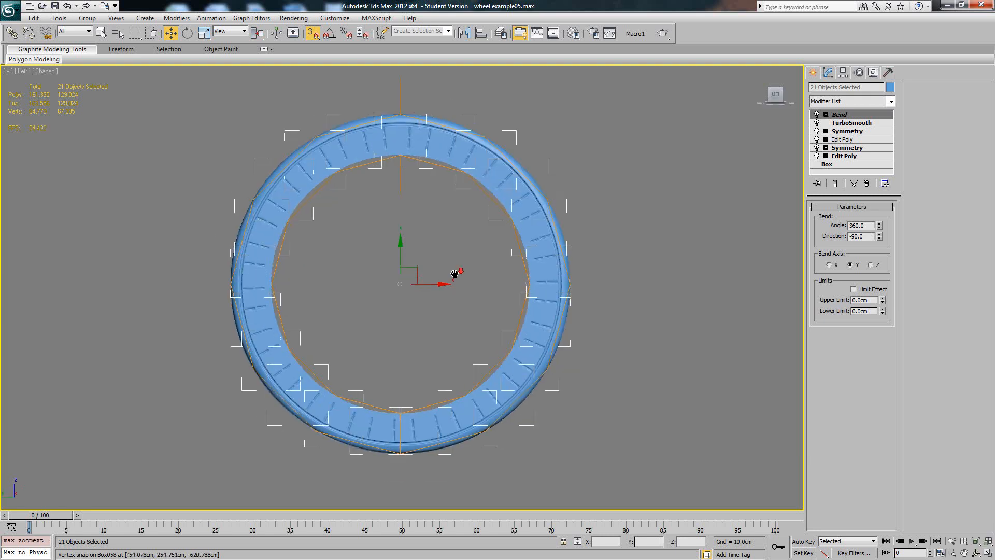
scroll(423, 282, "down", 5)
left_click_drag(462, 216, 525, 128)
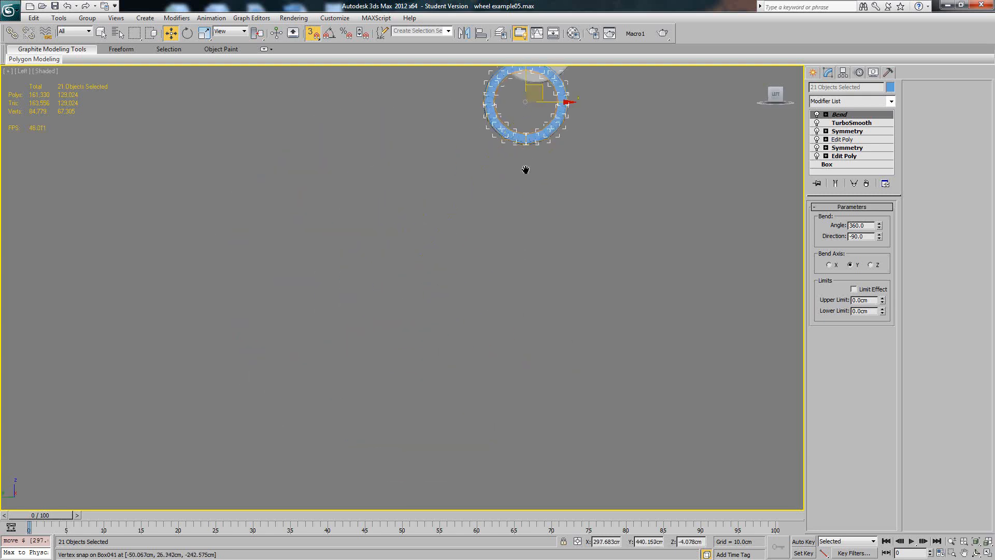
Turn off snapping and centre the tyre over the gray wheel in the Left view, displayed as wireframe
middle_click_drag(526, 170, 487, 306)
scroll(487, 302, "up", 4)
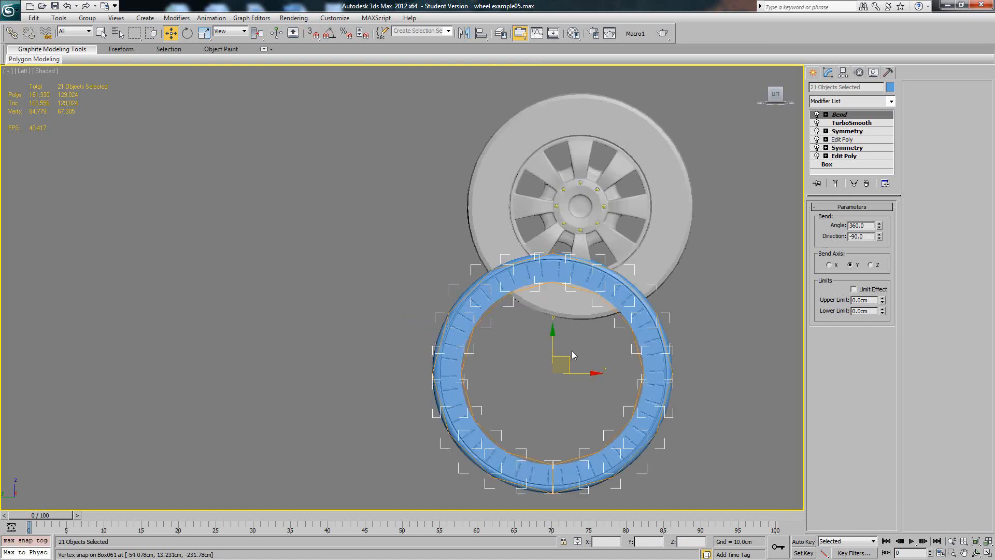
mouse_move(573, 358)
left_mouse_down()
mouse_move(567, 345)
mouse_move(601, 182)
mouse_move(599, 194)
left_mouse_up()
key("F3")
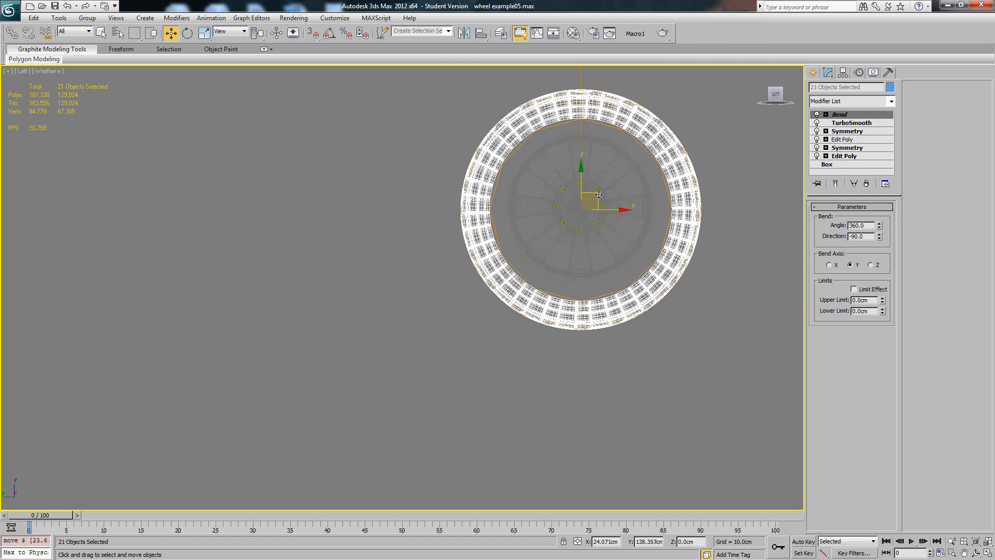
Scale the tyre down uniformly in the Left view and recentre it over the gray wheel
scroll(549, 247, "up", 4)
middle_click_drag(548, 247, 469, 252)
scroll(469, 252, "down", 3)
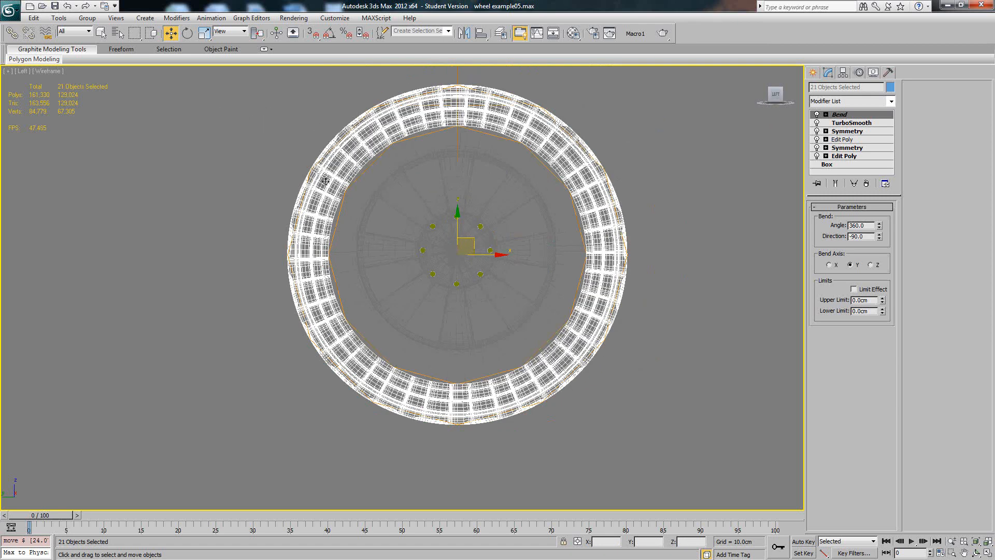
key("r")
mouse_move(465, 253)
left_mouse_down()
mouse_move(465, 263)
mouse_move(476, 240)
left_mouse_up()
right_click(467, 253)
left_click(475, 263)
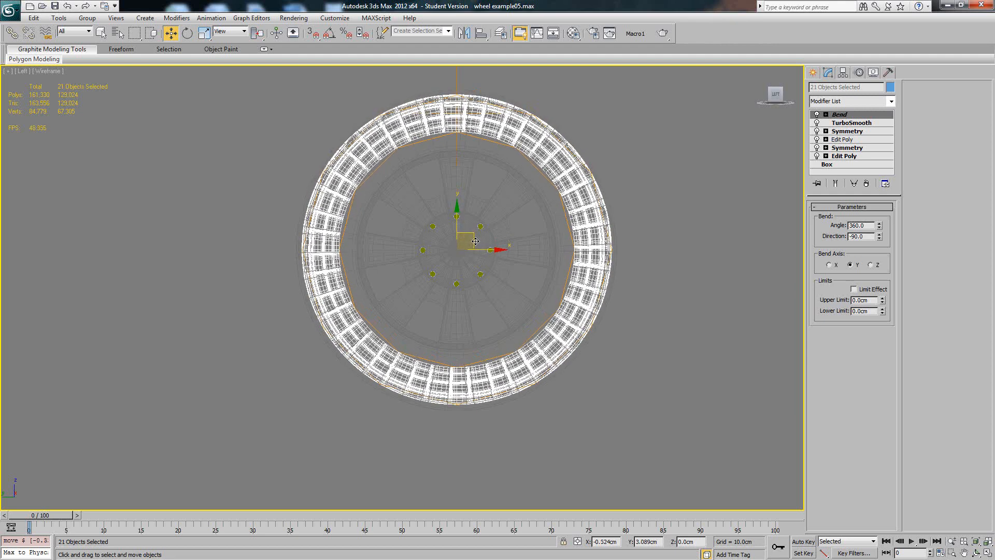
Scale the tyre up slightly so its outer edge matches the gray wheel's outline
left_click(204, 33)
right_click(584, 186)
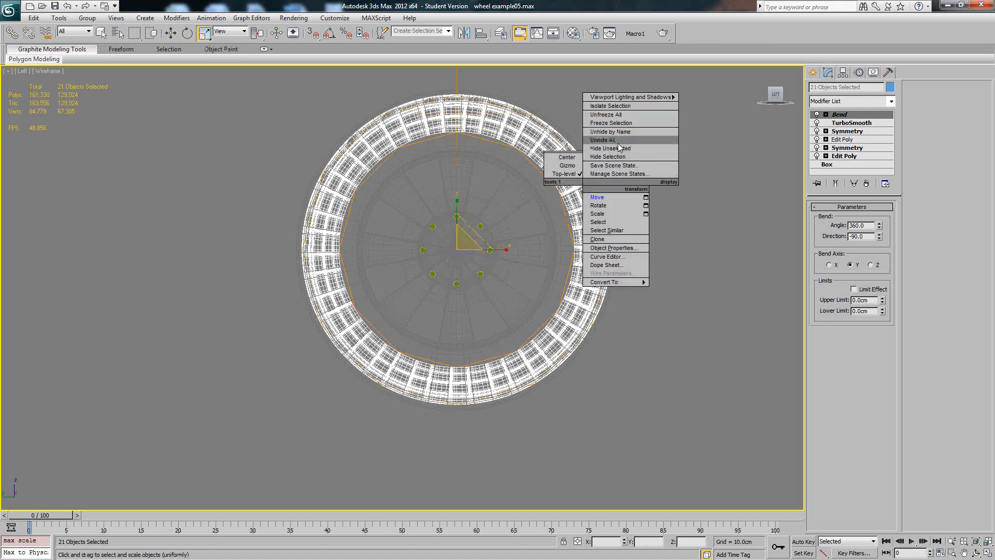
left_click(598, 214)
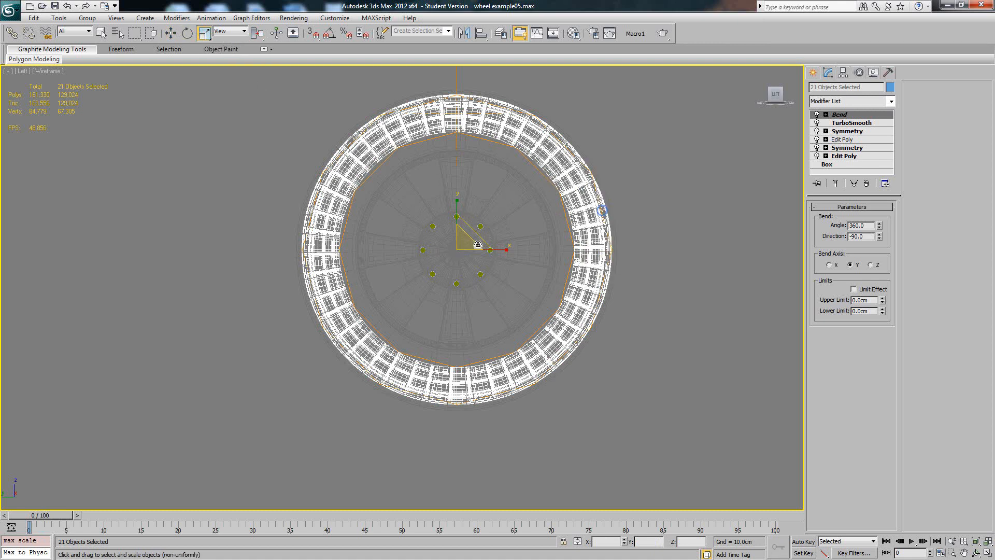
left_click_drag(469, 244, 467, 240)
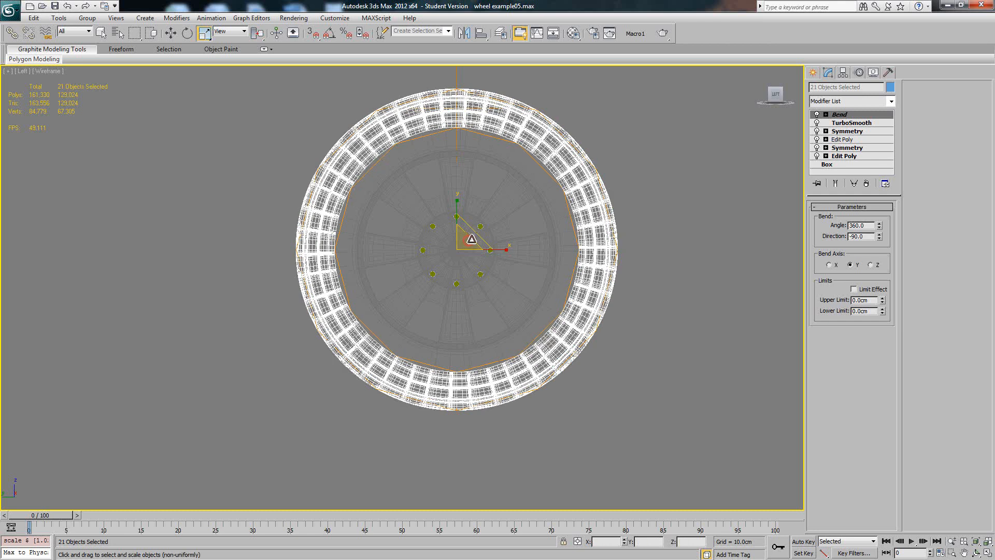
right_click(501, 237)
left_click(511, 264)
Move the tyre about 27.5 cm along X so it stands beside the gray wheel
right_click(498, 249)
left_click(508, 254)
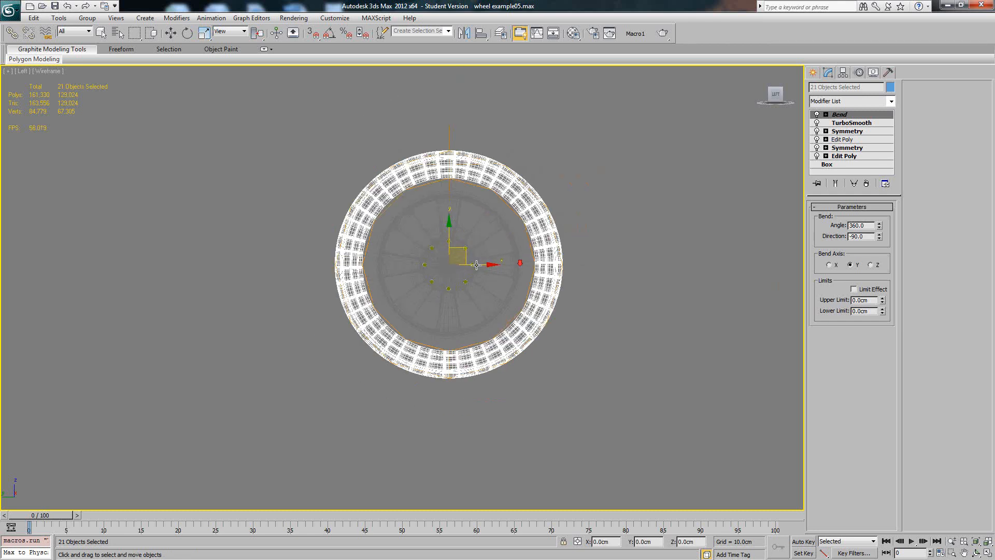
left_click_drag(507, 255, 720, 265)
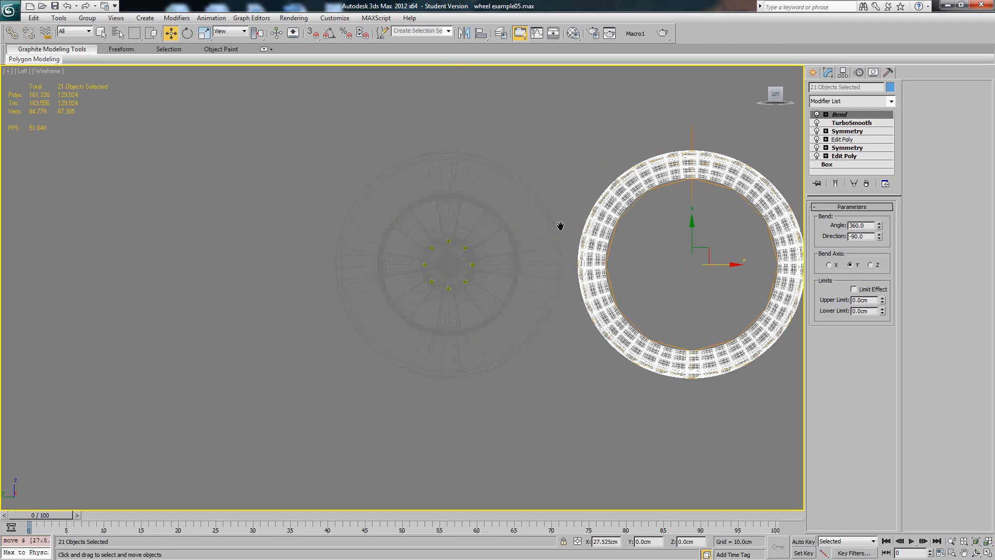
middle_click_drag(559, 224, 428, 235)
Clone all the tyre segments as a single Copy placed below and away from the gray wheel
left_click(468, 140)
left_click(568, 179)
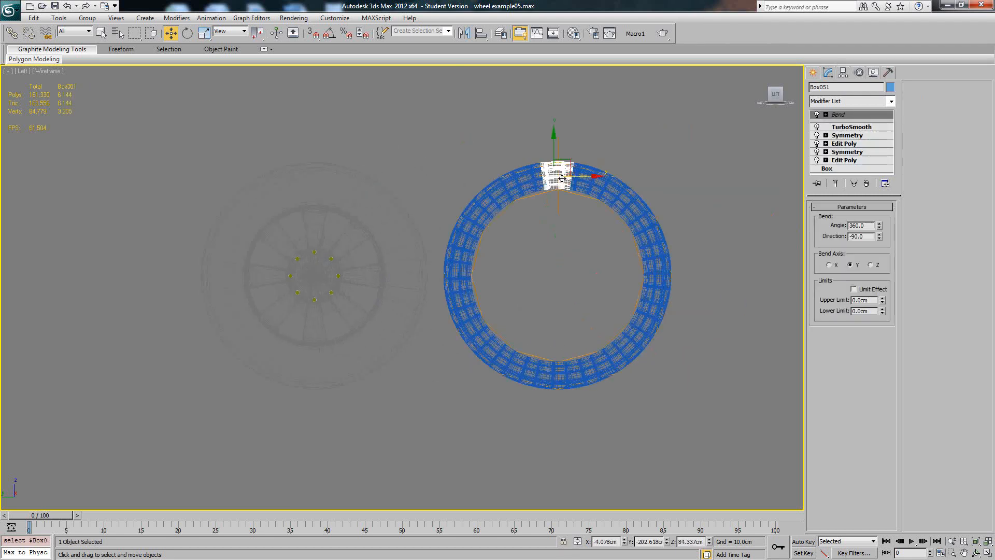
left_click_drag(615, 344, 661, 402)
scroll(576, 257, "down", 3)
mouse_move(501, 271)
left_mouse_down("shift")
mouse_move(248, 418)
mouse_move(185, 439)
left_mouse_up("shift")
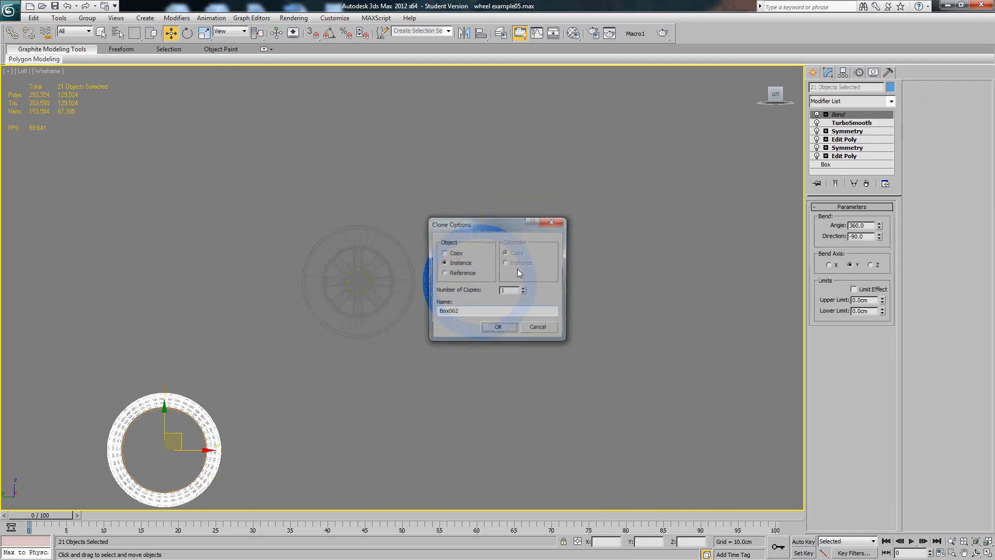
left_click(456, 253)
left_click(498, 328)
Convert all segments of the tyre beside the gray wheel to Editable Poly and reselect them
left_click_drag(573, 192, 435, 340)
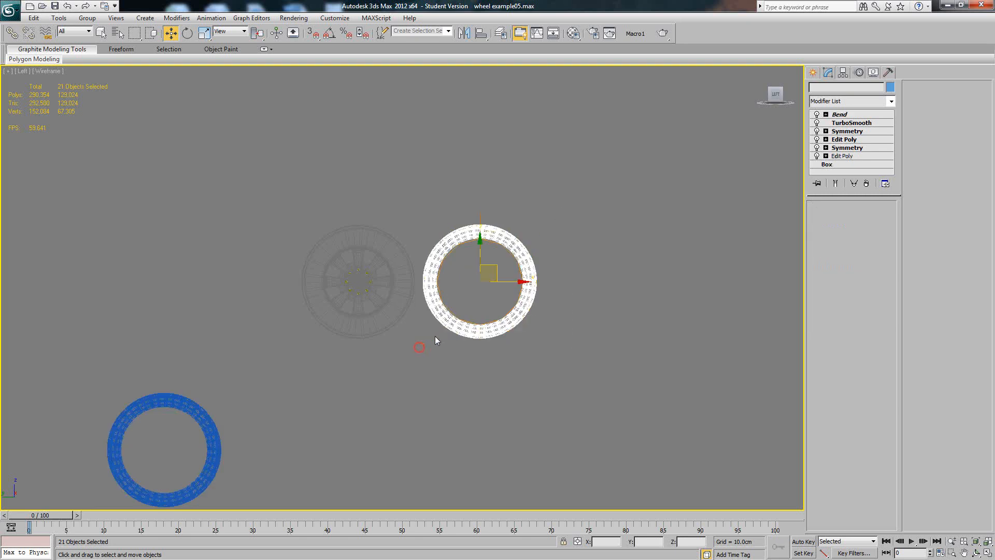
right_click(456, 313)
left_click(550, 379)
left_click(479, 231)
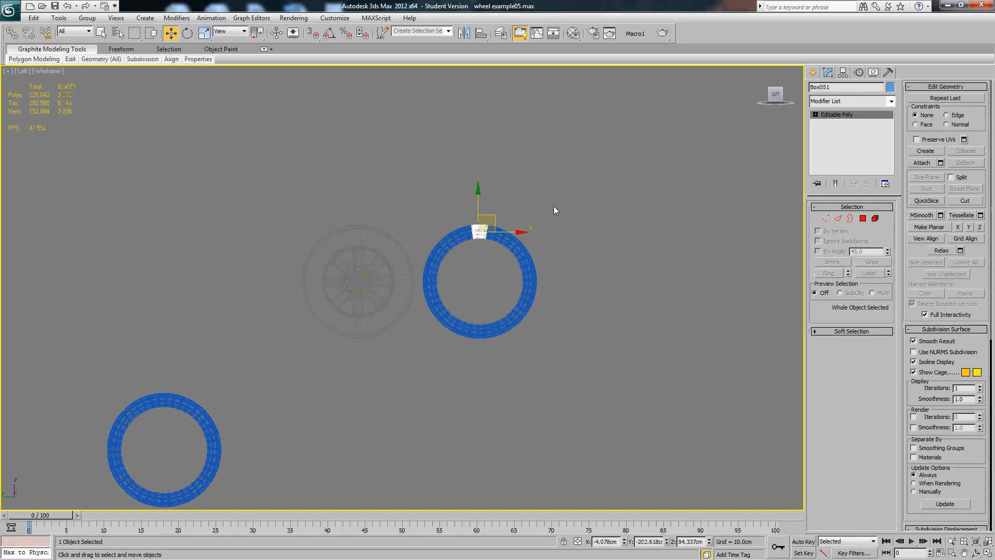
left_click_drag(435, 360, 425, 357)
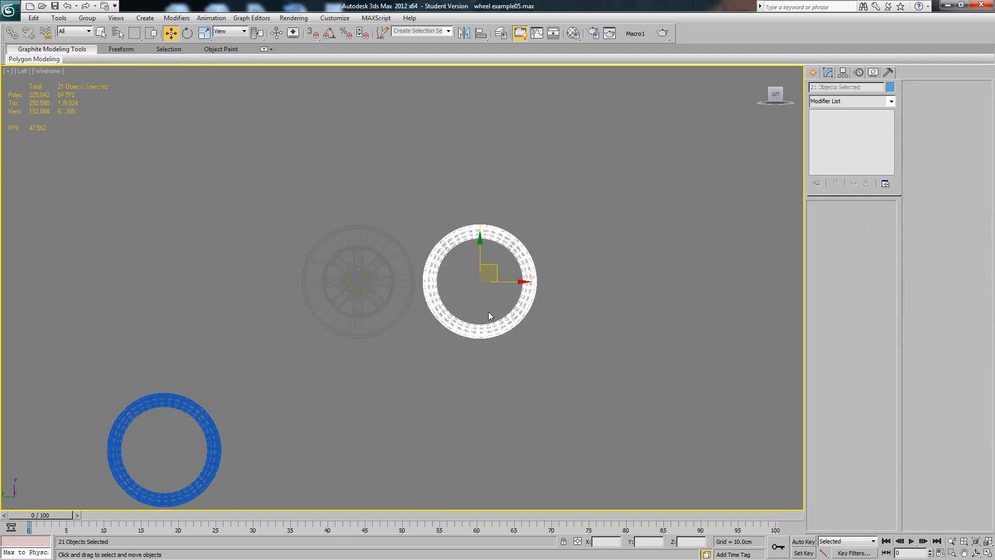
Isolate the converted tyre and attach all other segments to its top segment through the Attach List
key("alt+q")
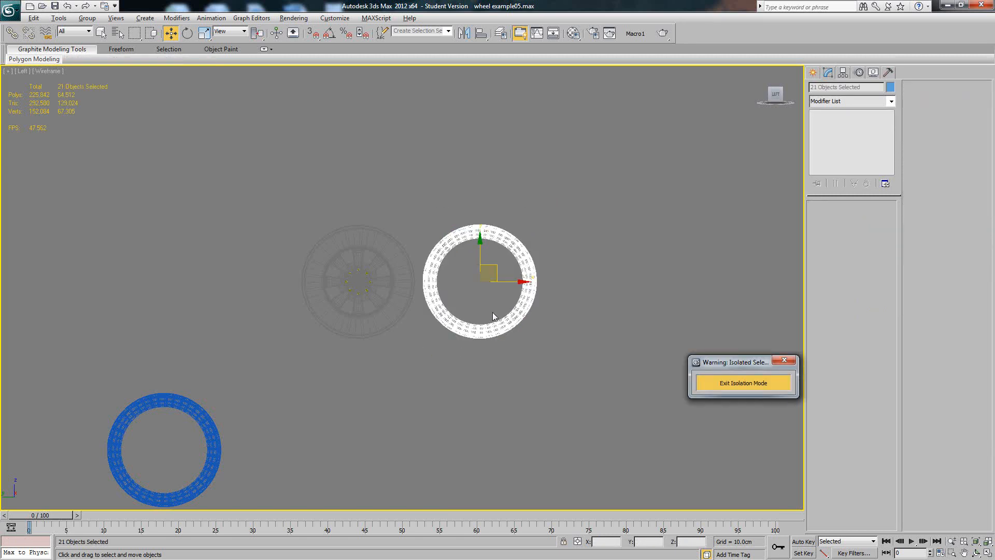
left_click(489, 286)
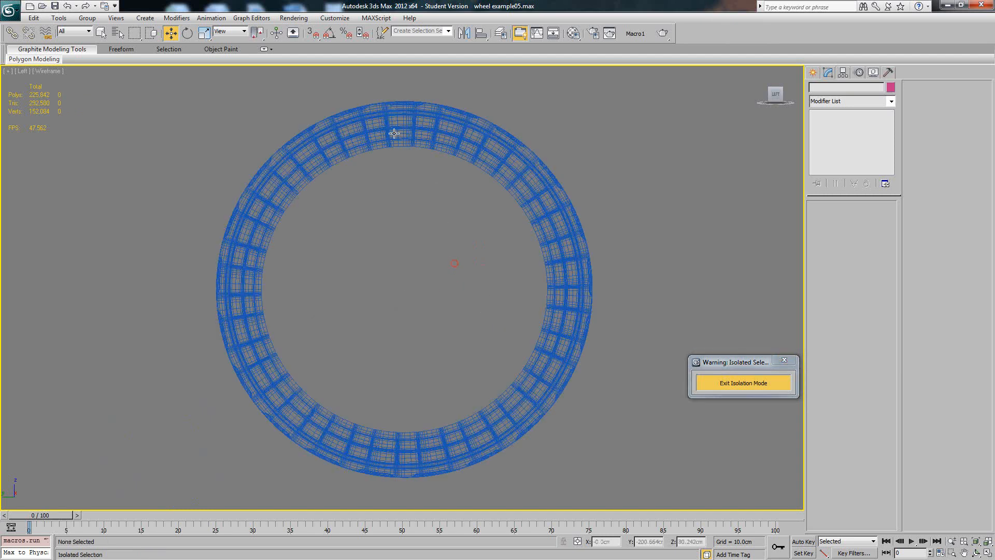
left_click(426, 149)
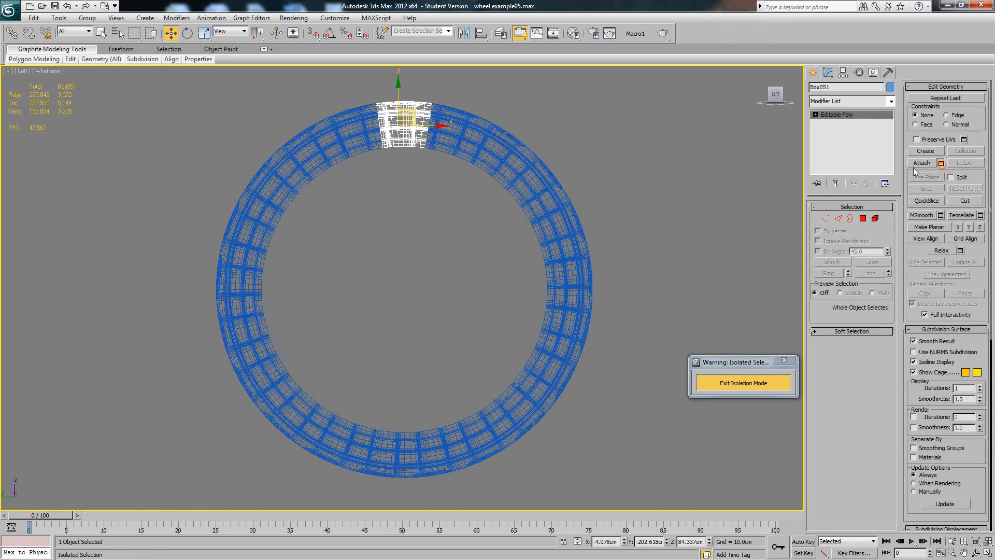
left_click(941, 163)
left_click(209, 122)
key("ctrl+a")
left_click(222, 343)
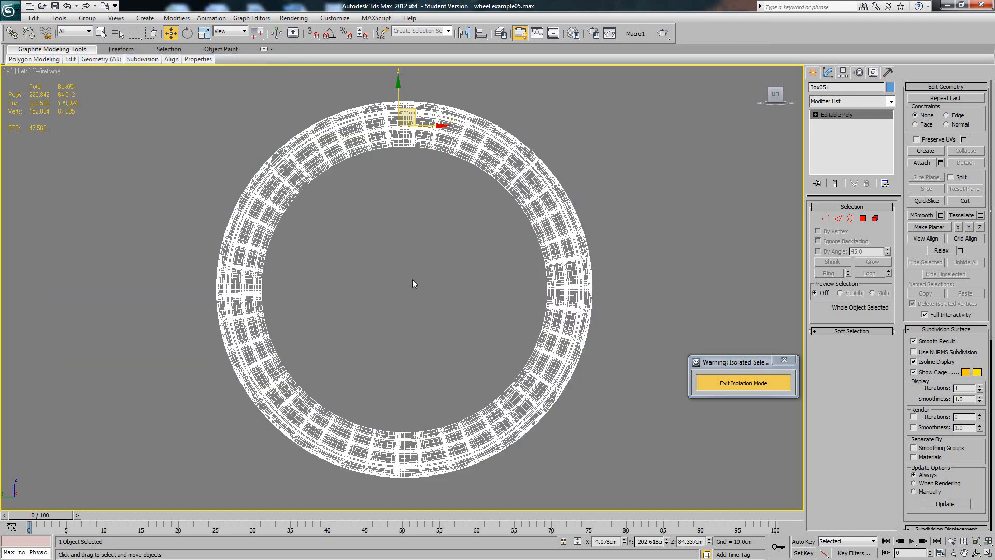
Exit isolation mode and display the gray wheel and the tyre shaded in the Left view
scroll(444, 273, "down", 4)
left_click(745, 383)
middle_click_drag(315, 254, 538, 271)
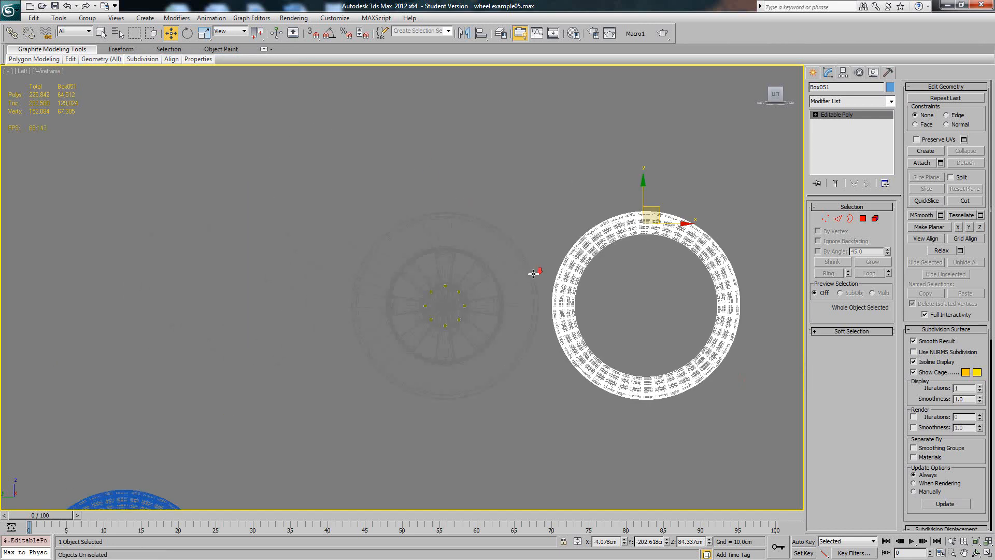
scroll(529, 277, "down", 3)
scroll(508, 290, "up", 1)
scroll(456, 290, "up", 3)
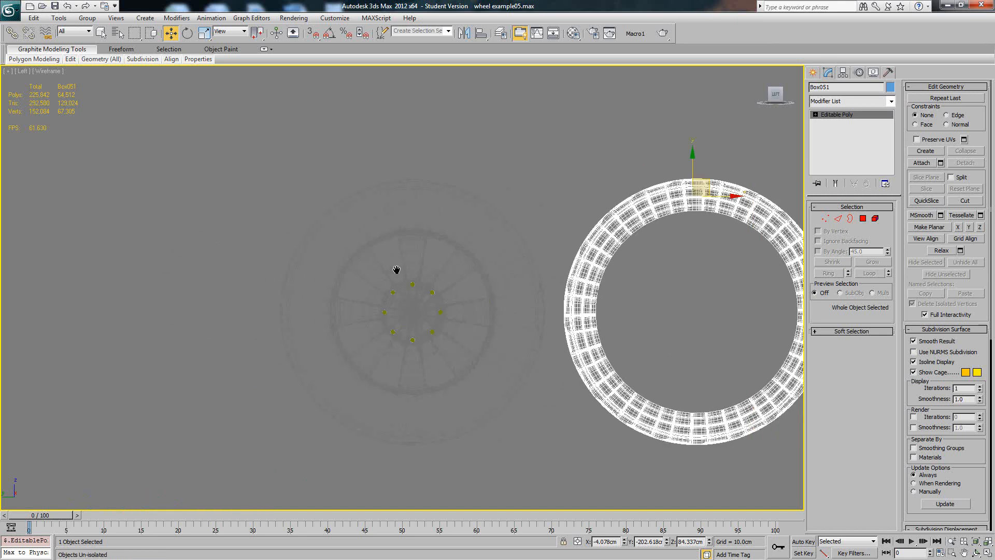
middle_click_drag(707, 270, 535, 266)
key("F3")
Try to weld all vertices of the attached tyre with a 0.1 cm threshold
left_click(825, 218)
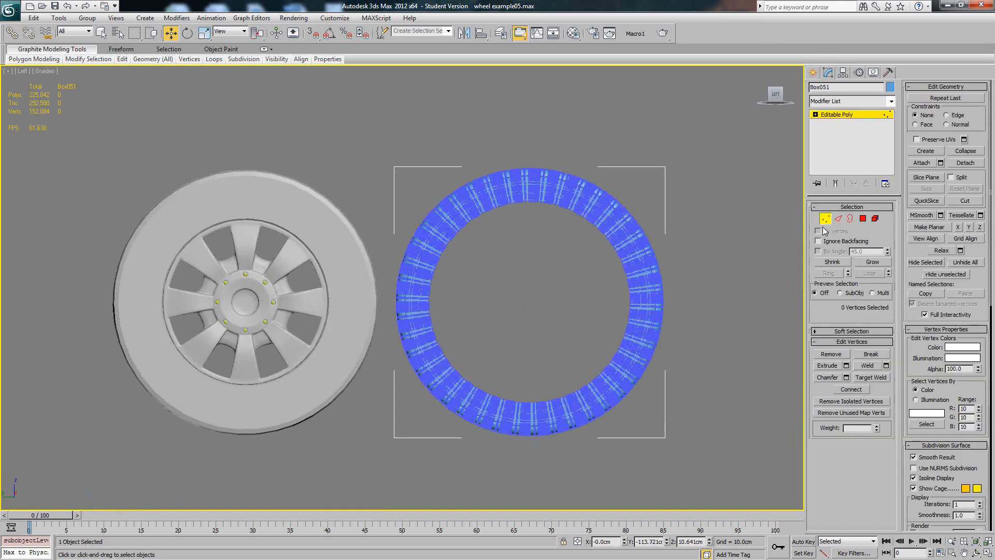
key("ctrl+a")
left_click(887, 366)
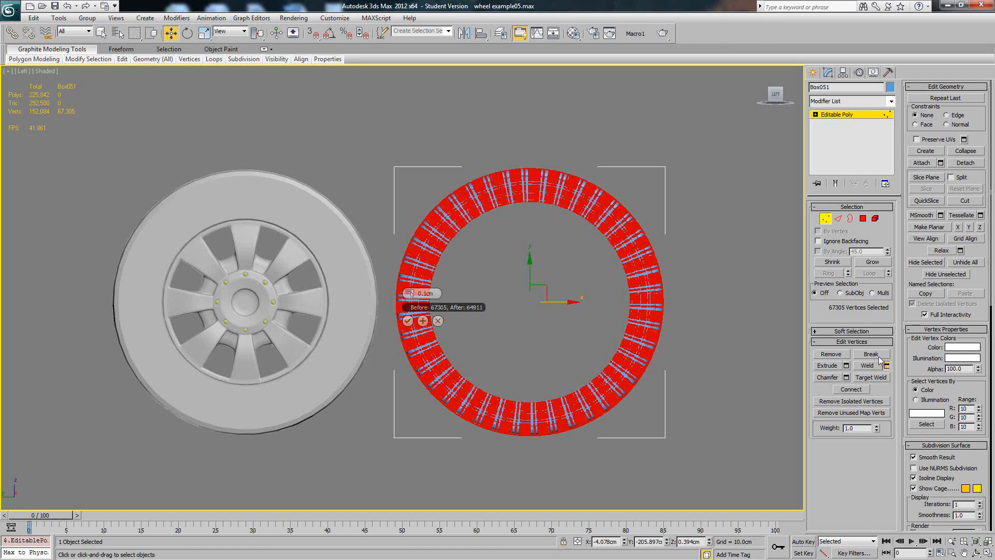
left_click(438, 321)
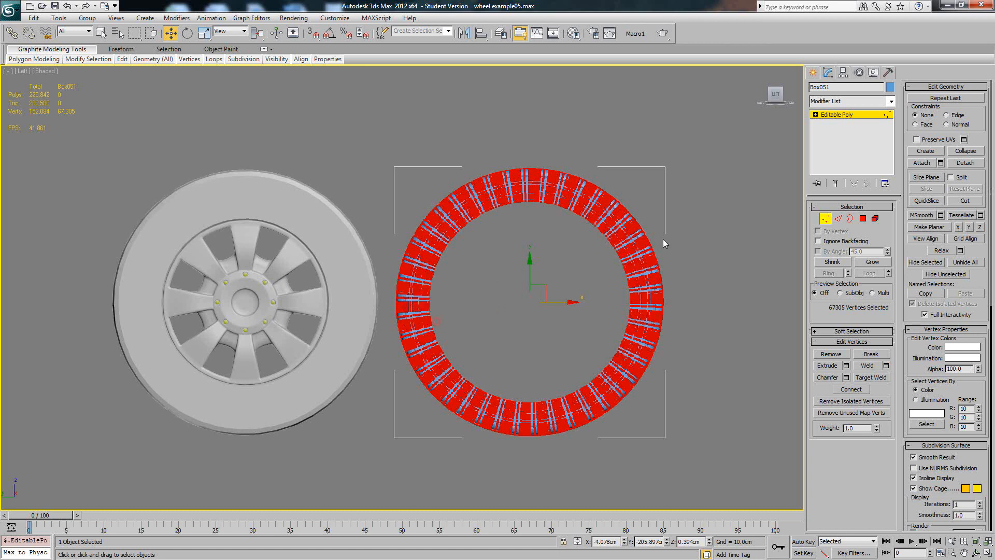
left_click(825, 218)
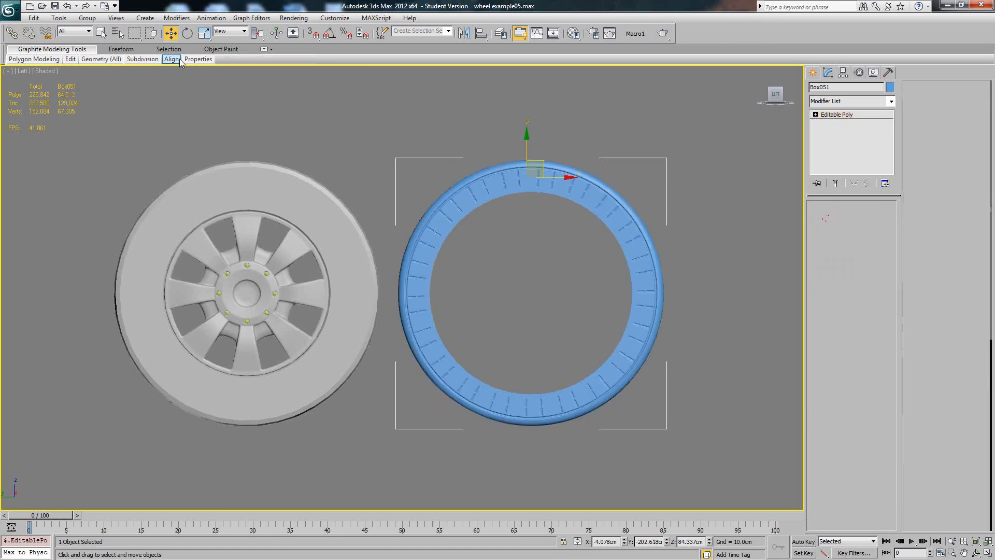
Undo the segment attachment and the Editable Poly conversion to restore the tyre's modifier stack
right_click(76, 6)
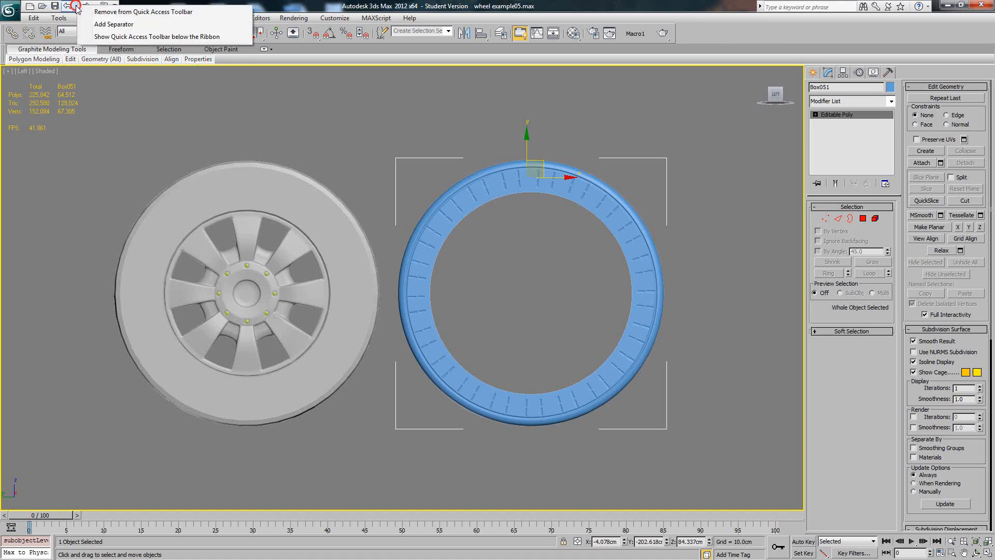
left_click(77, 6)
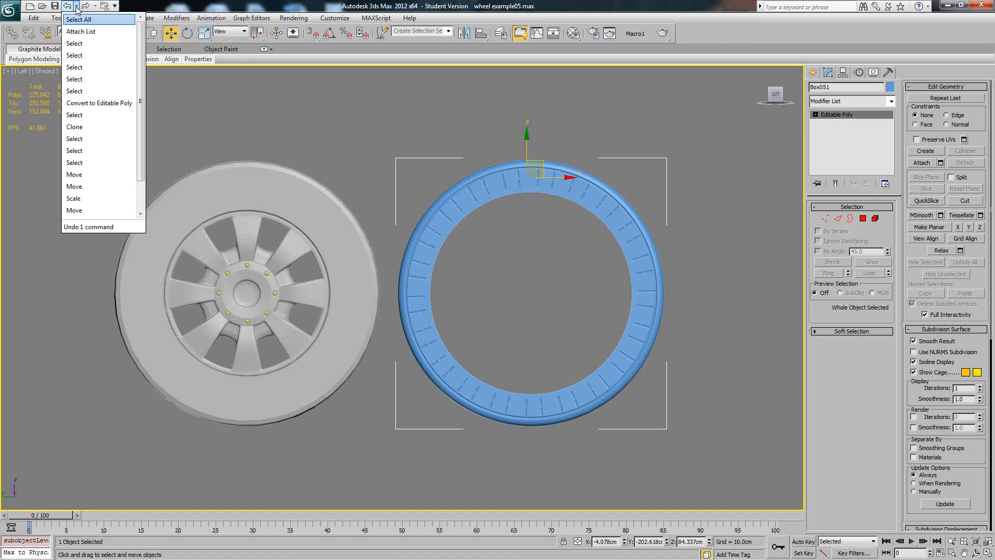
left_click(88, 33)
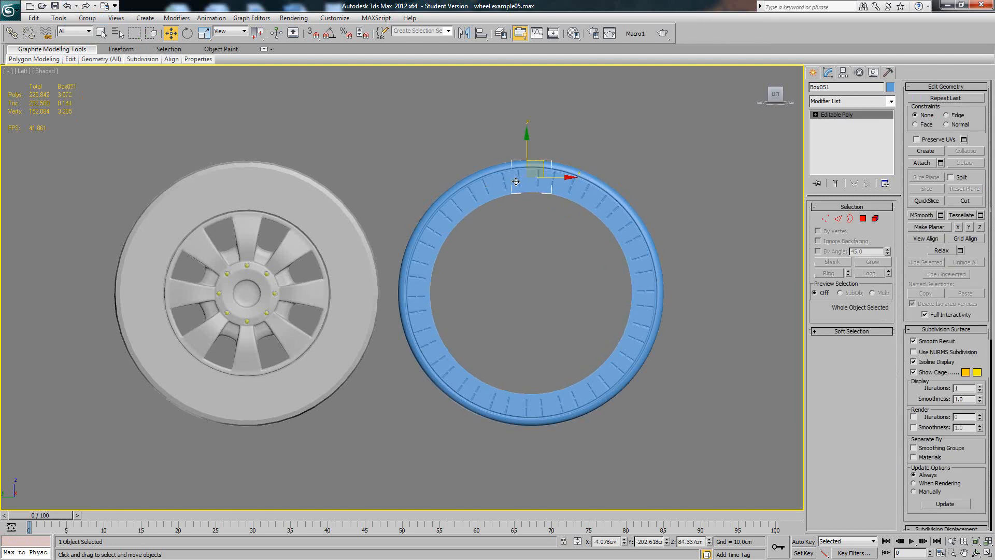
left_click(76, 7)
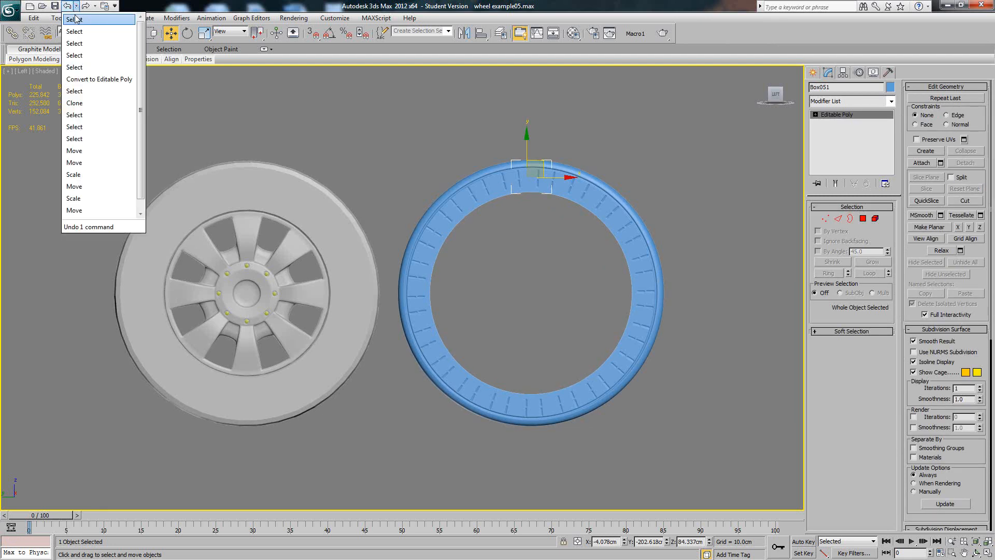
left_click(91, 91)
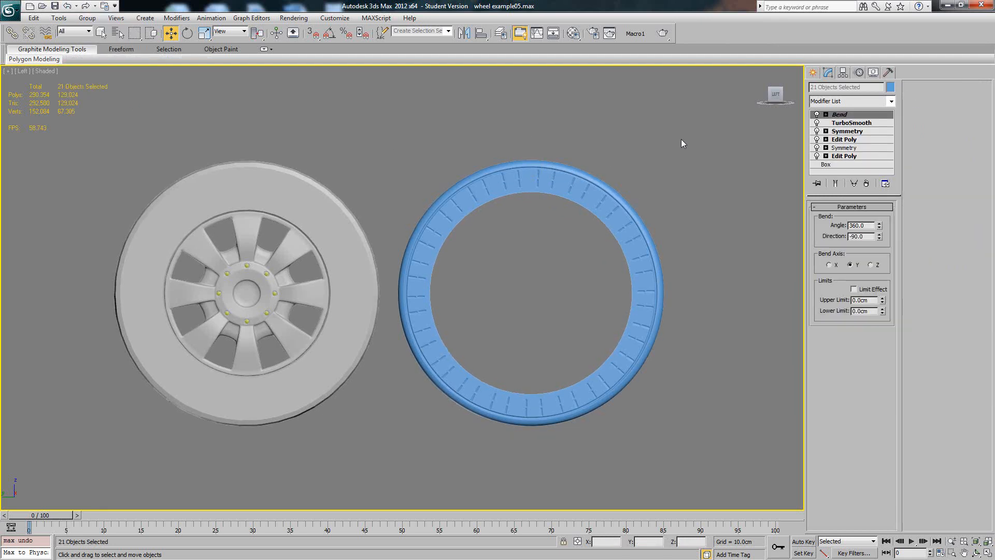
Remove the TurboSmooth modifier from all tyre segments, return to the Bend level and deselect them
left_click(854, 123)
left_click(866, 184)
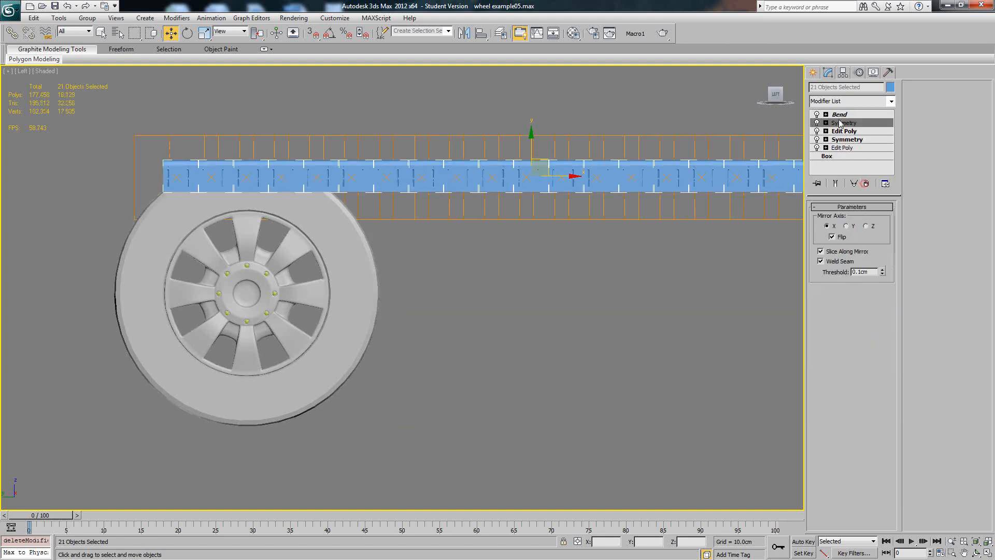
left_click(845, 114)
left_click(746, 180)
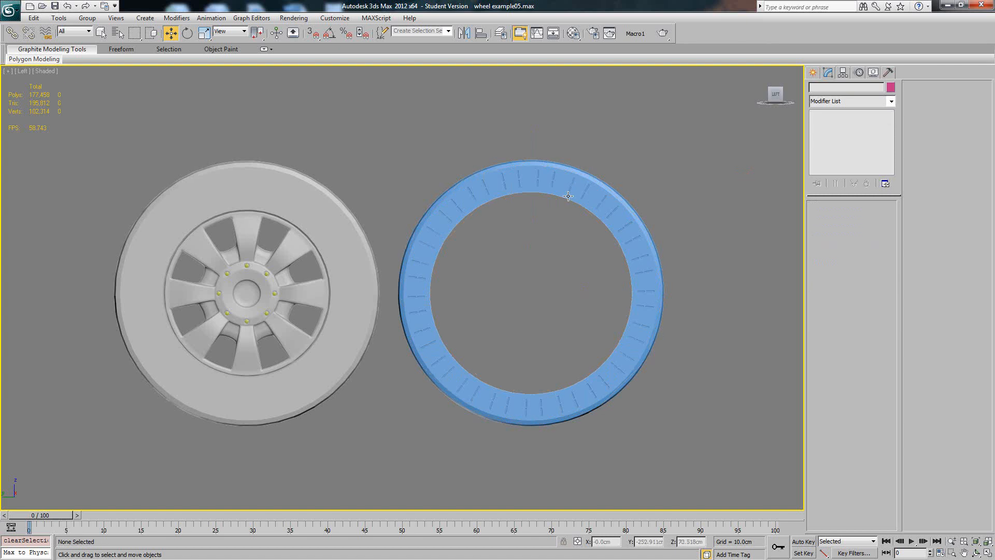
Show edged faces, select all segments of the unsmoothed tyre and convert them to Editable Poly
key("F4")
left_click(527, 183)
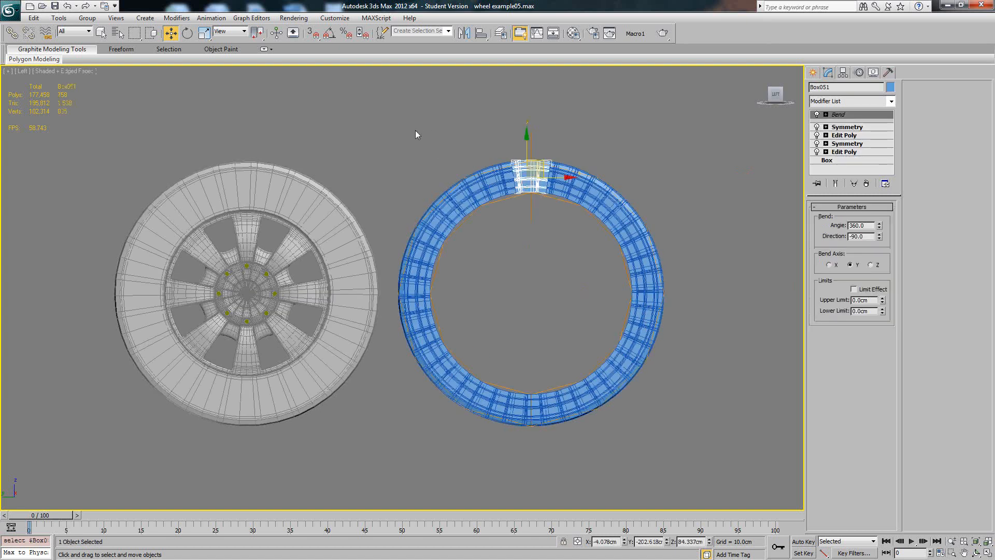
left_click_drag(701, 460, 700, 459)
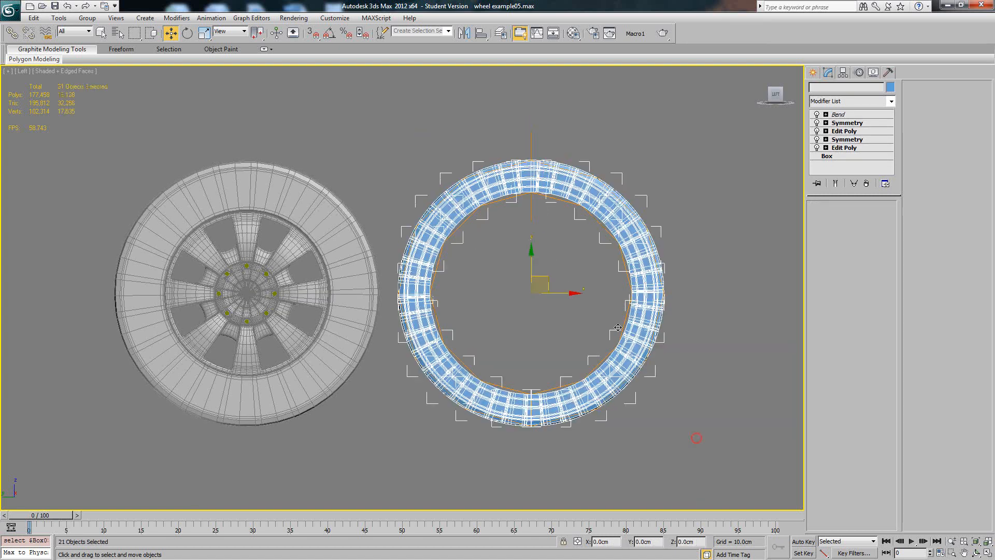
right_click(580, 216)
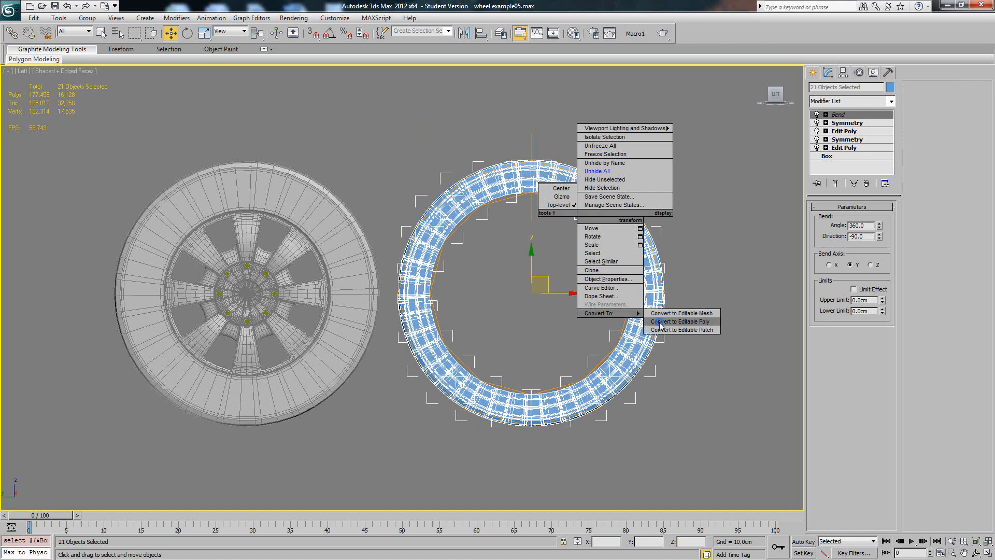
left_click(652, 320)
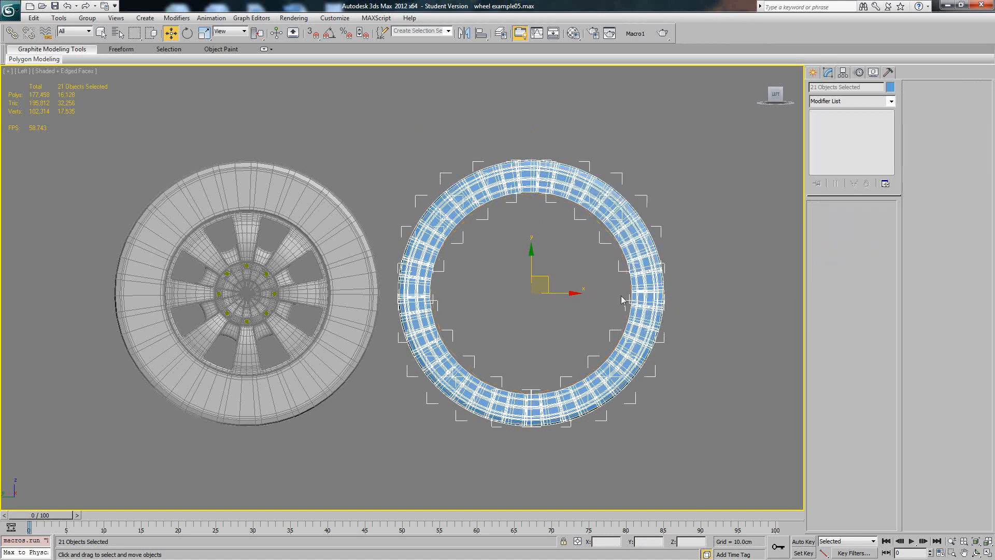
Isolate the converted tyre segments, attach all the others to the uppermost segment as one object, and exit isolation
key("alt+q")
key("ctrl+d")
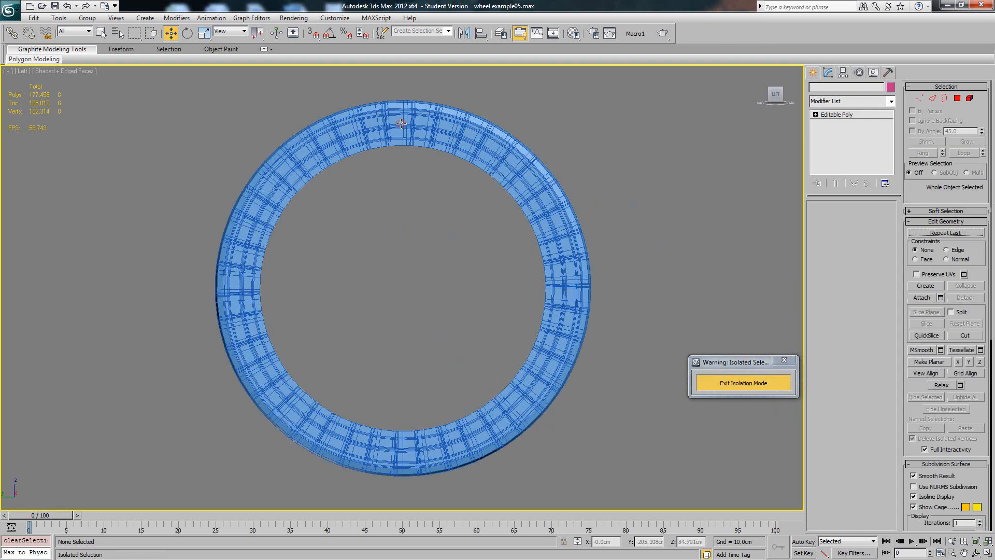
left_click(401, 123)
left_click(940, 162)
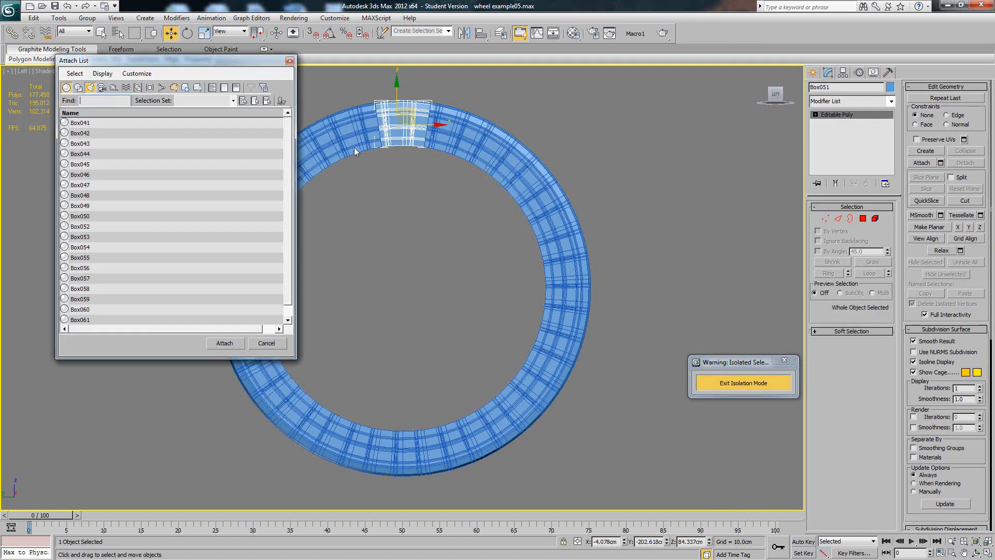
left_click_drag(145, 122, 223, 366)
left_click(225, 343)
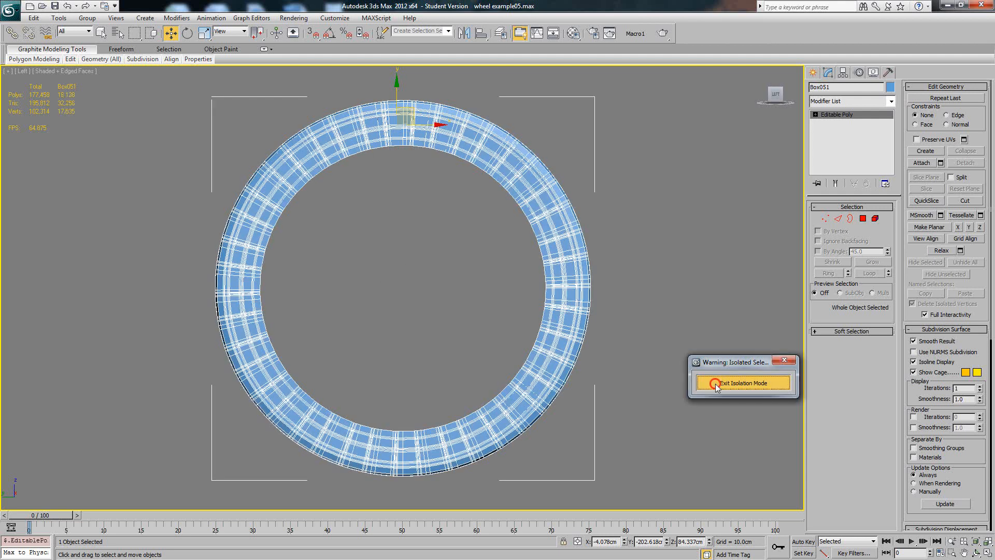
left_click(744, 382)
Set the attached tyre's X, Y and Z position to 0
scroll(500, 252, "down", 3)
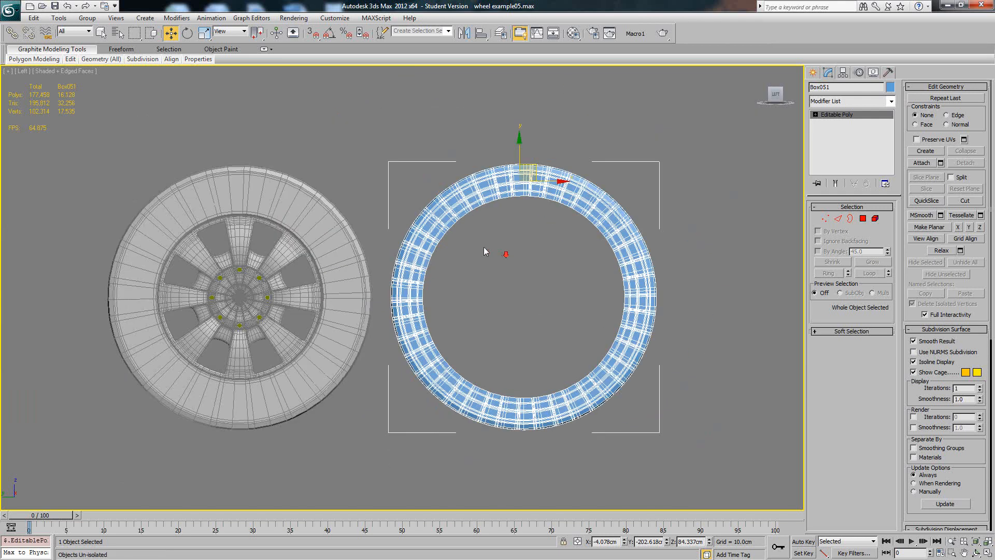
scroll(483, 247, "up", 1)
middle_click_drag(484, 247, 477, 235)
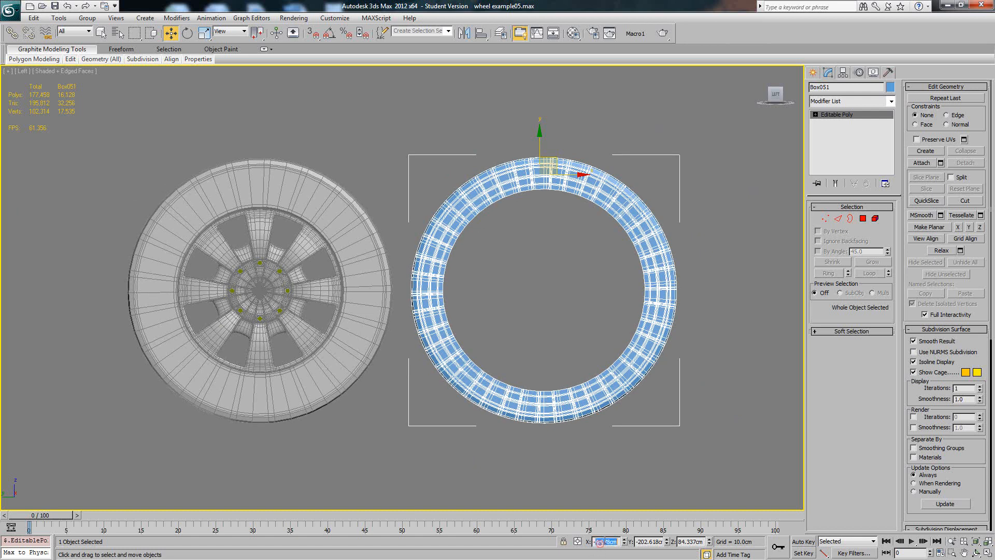
type("0")
key("Tab")
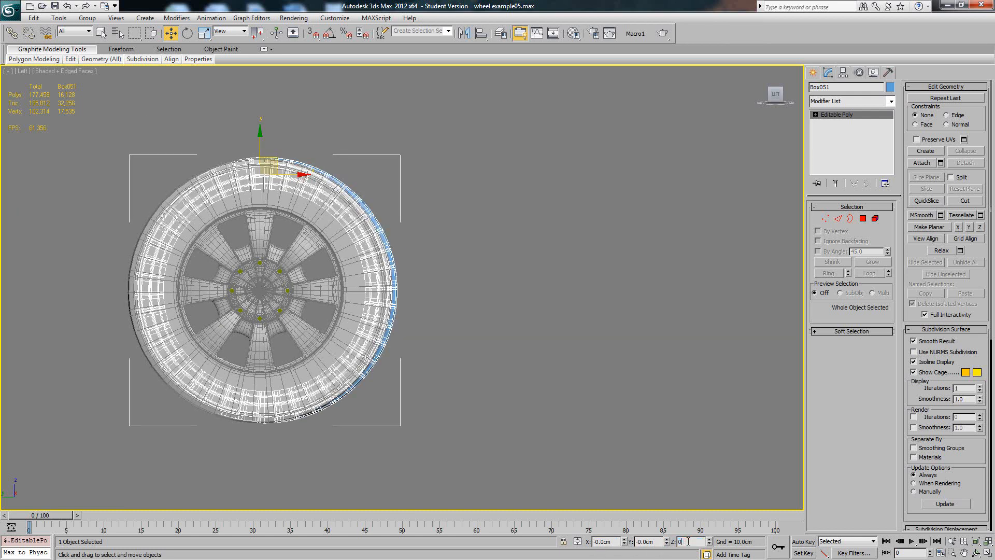
type("0")
key("Return")
Select the attached treaded tyre and centre its pivot on the object
middle_click_drag(324, 317, 423, 308)
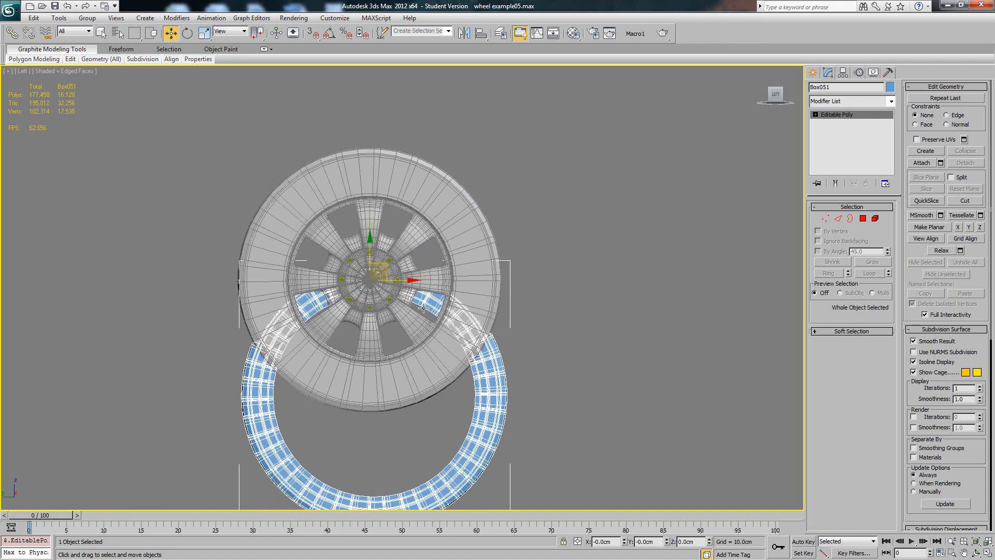
left_click(397, 265)
left_click(436, 209)
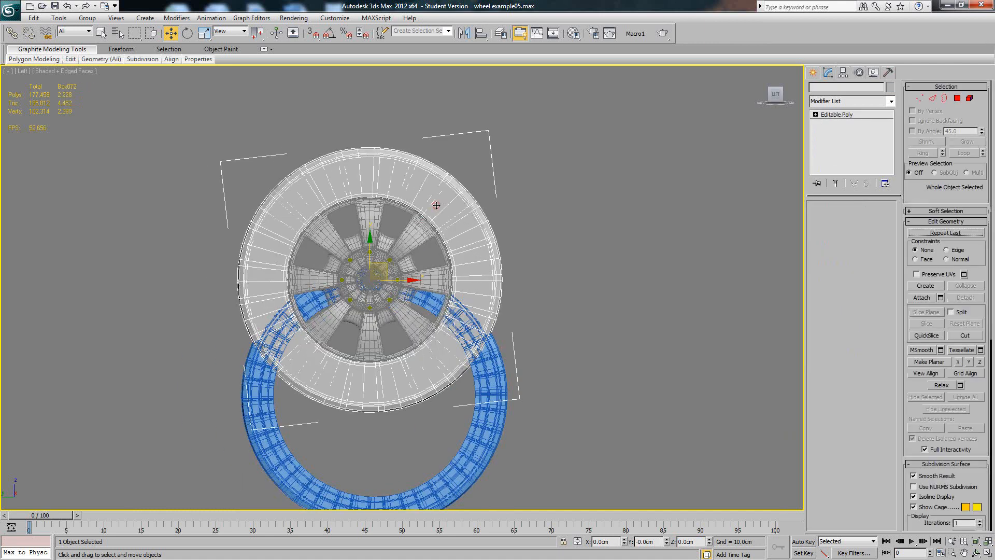
left_click(485, 387)
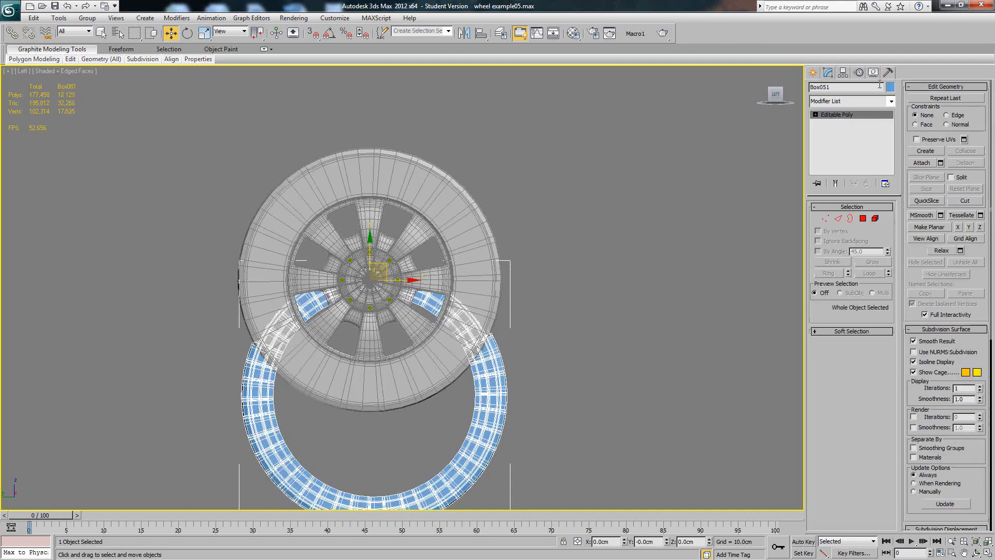
left_click(843, 72)
left_click(852, 137)
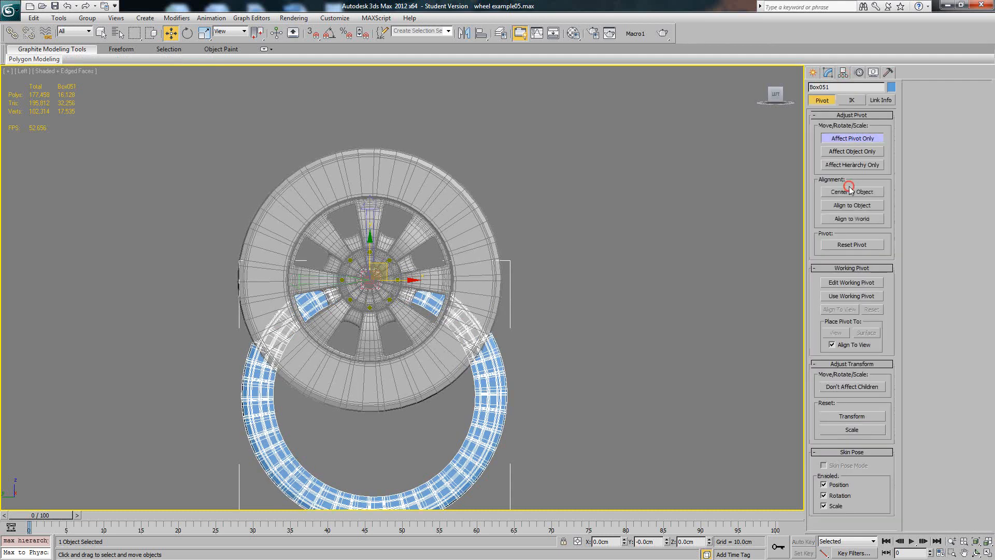
left_click(844, 193)
left_click(850, 138)
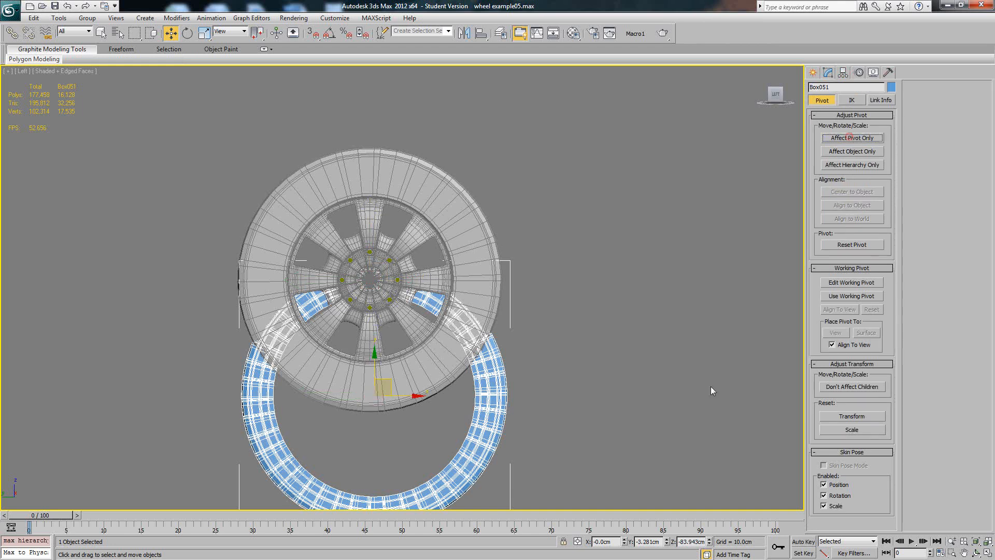
Set the treaded tyre's Z and Y position to 0 to centre it on the rim
double_click(689, 541)
type("0")
key("Return")
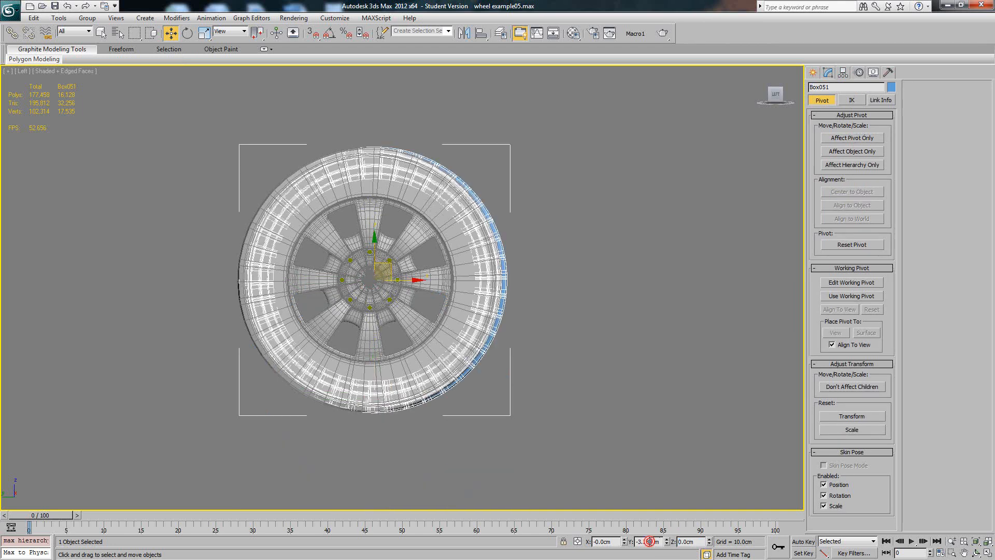
double_click(650, 541)
type("0")
key("Return")
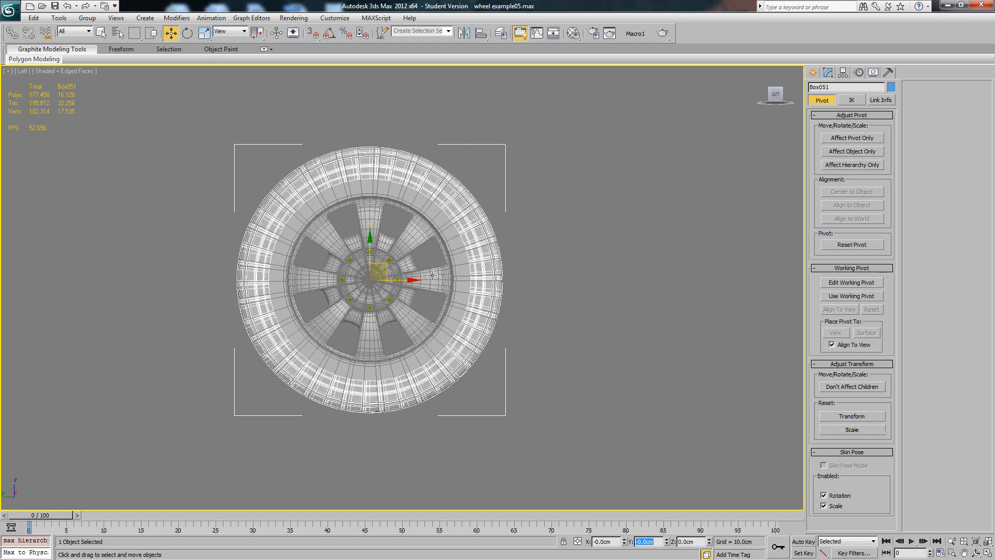
Switch to wireframe and try to select the full inner edge loop of the treaded tyre
scroll(489, 262, "up", 3)
key("F3")
scroll(469, 269, "up", 2)
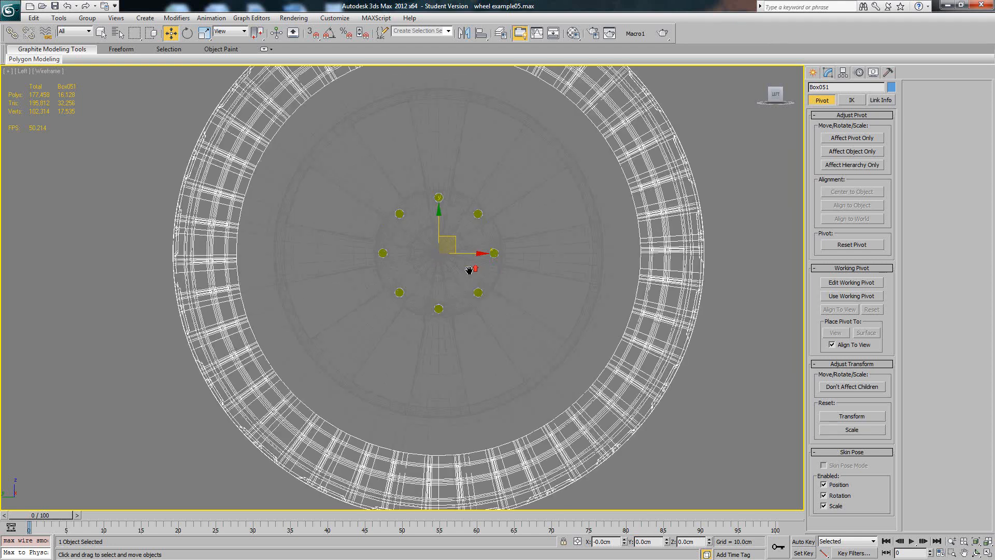
left_click(828, 72)
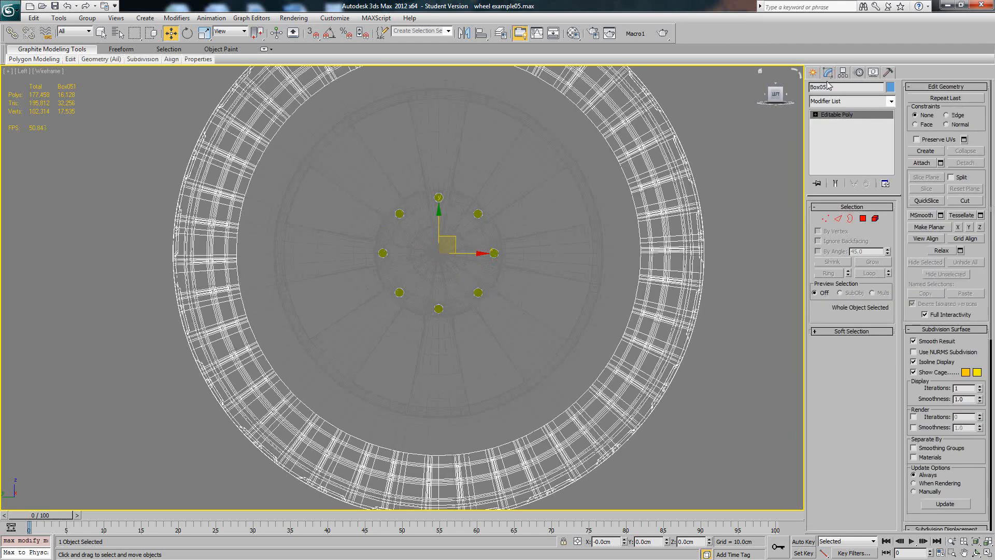
scroll(553, 188, "up", 4)
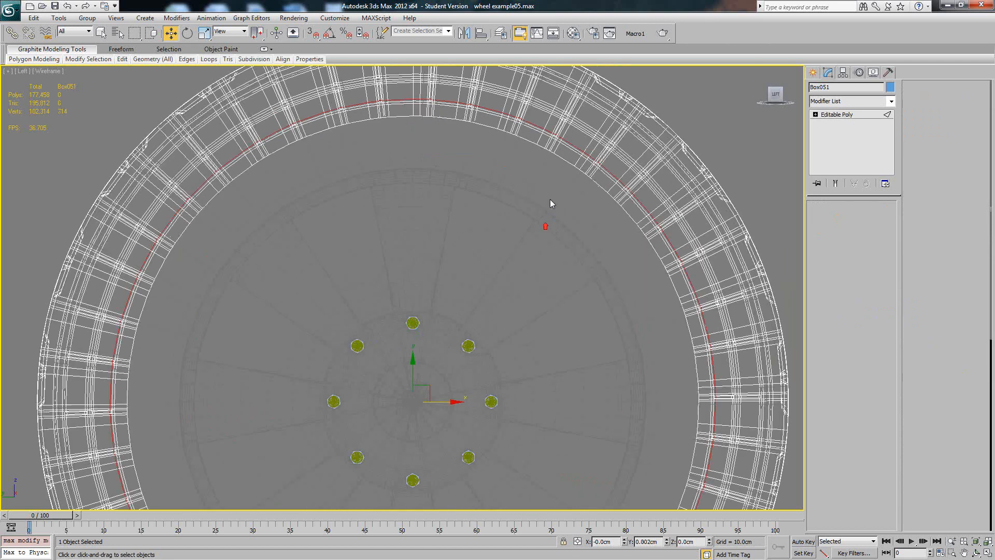
key("2")
left_click(570, 165)
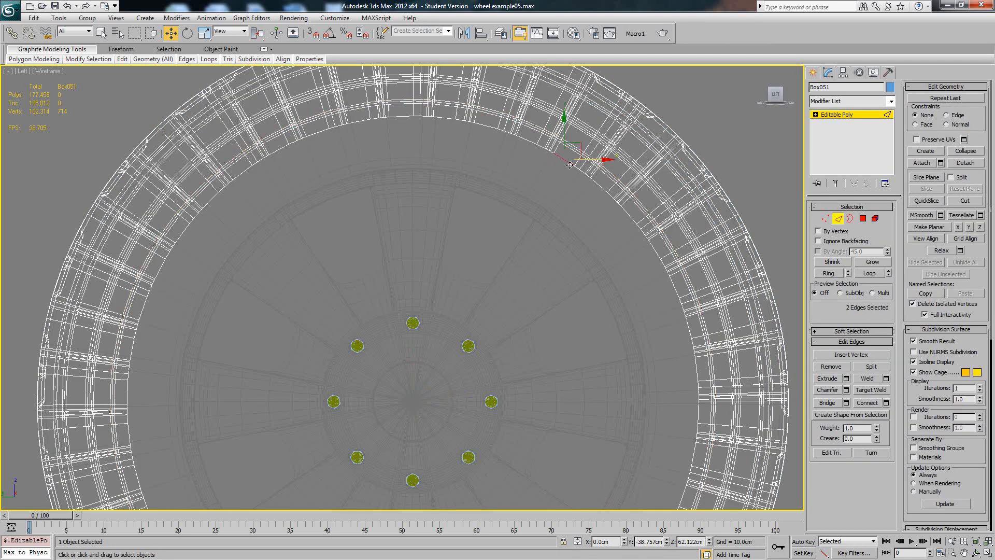
left_click(871, 275)
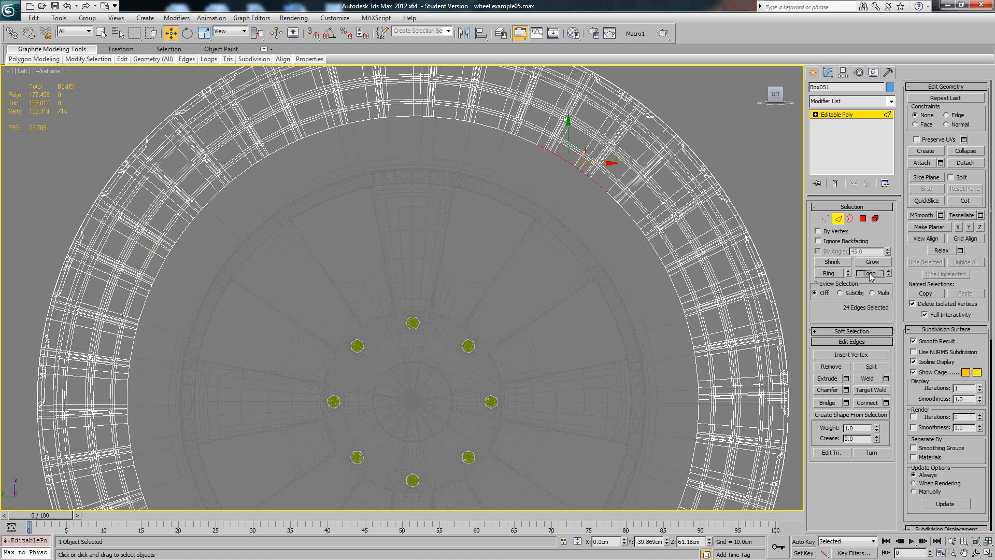
Weld all vertices of the treaded tyre with a 0.1 cm threshold
left_click(826, 218)
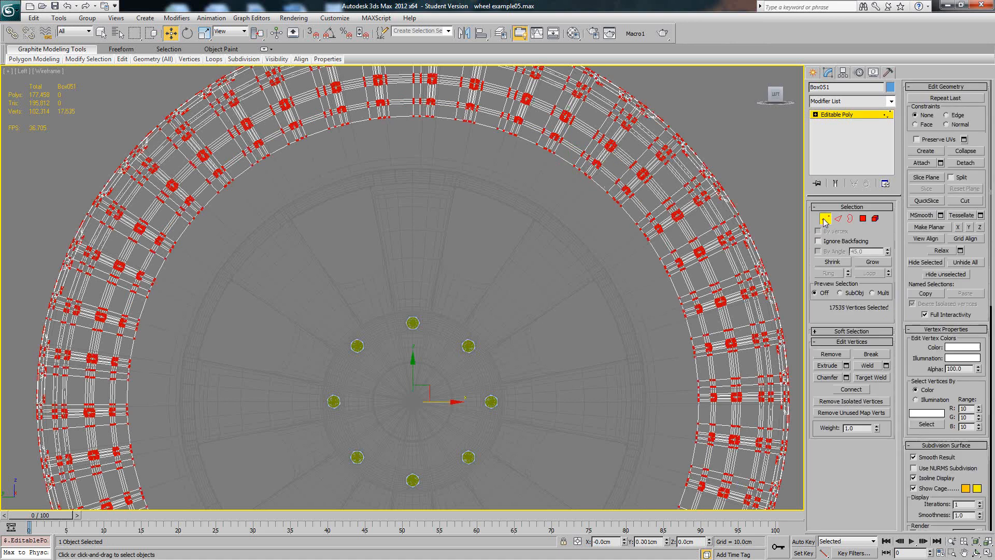
left_click(887, 366)
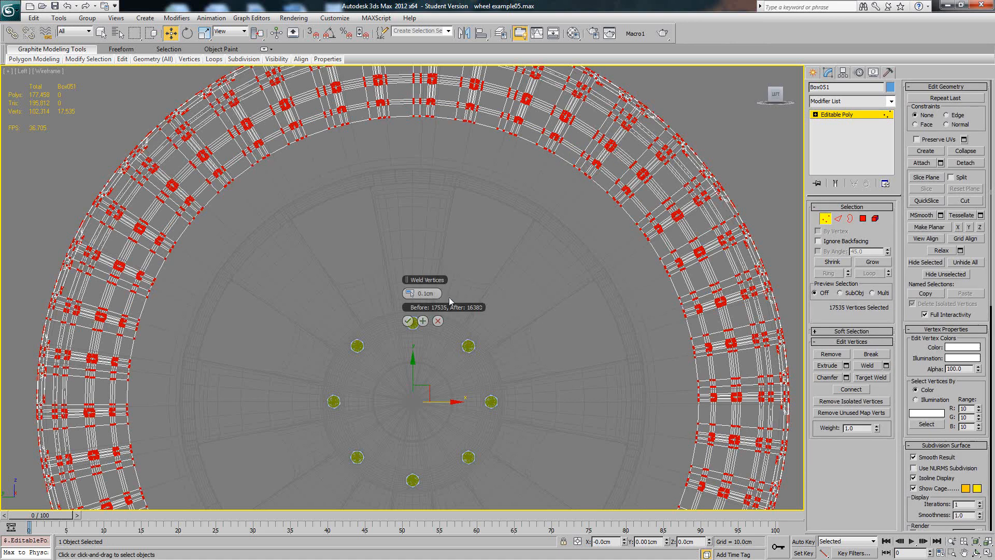
left_click(408, 321)
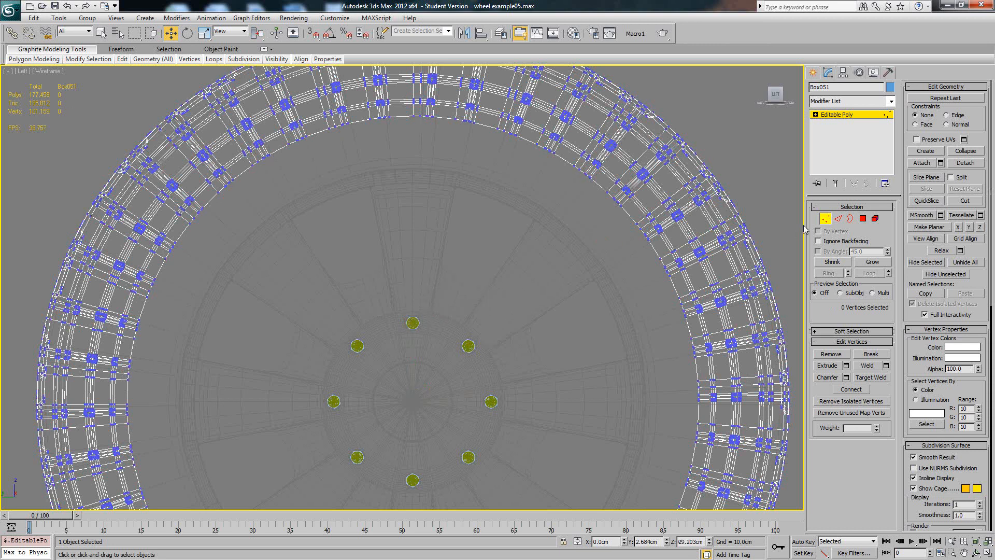
Select the inner edge loops around the whole welded tyre and try to scale them inward toward the rim
left_click(836, 220)
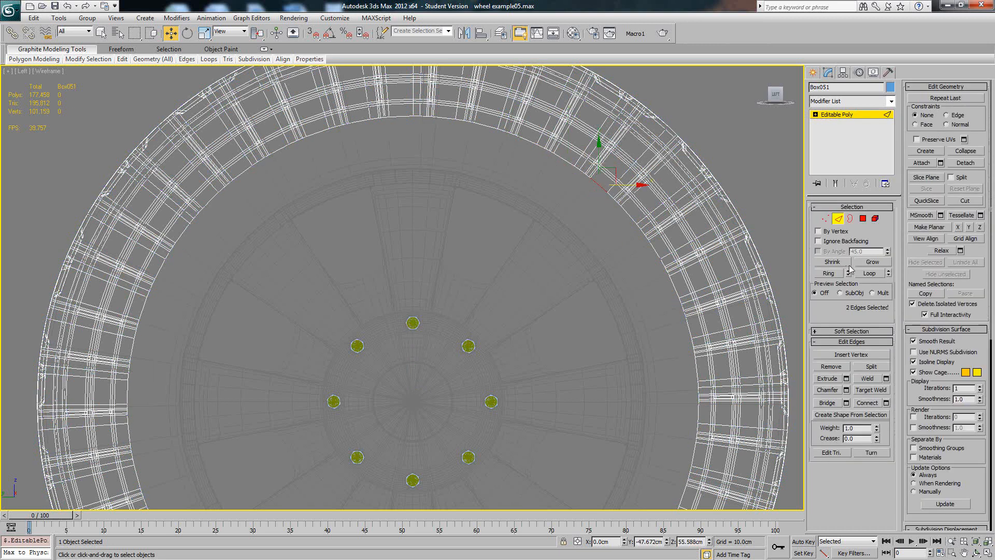
left_click(869, 273)
scroll(516, 243, "down", 3)
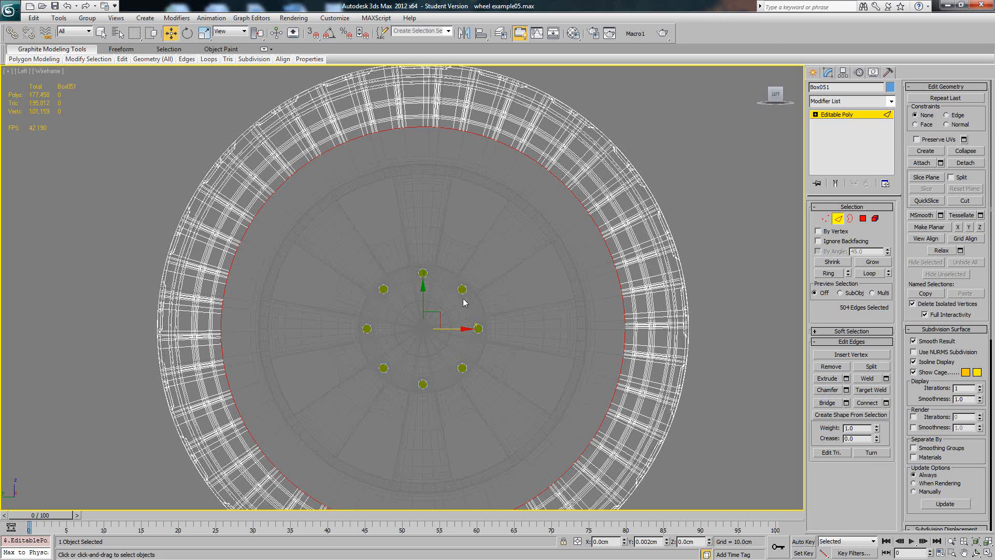
key("r")
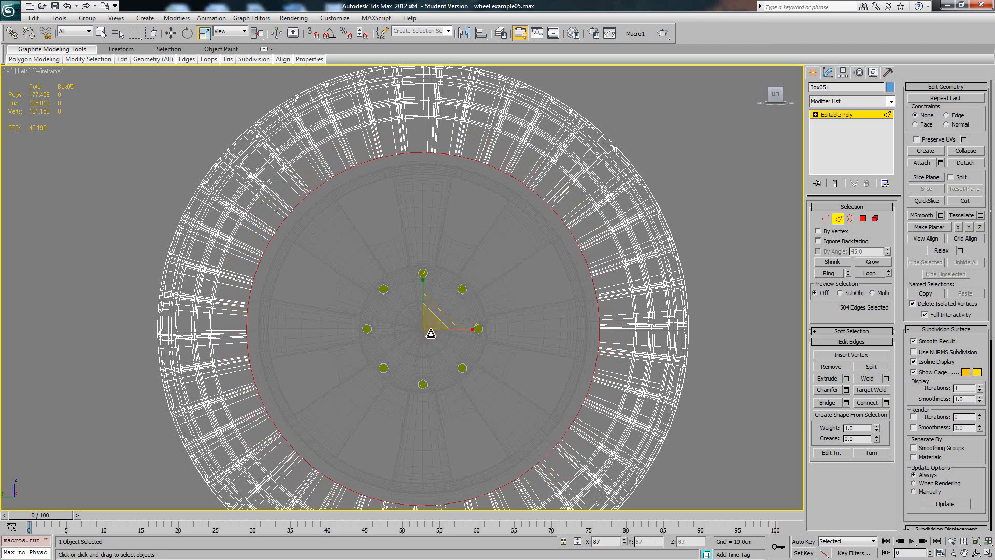
Return to shaded view, leave edge level, and move the old plain tyre about 294 cm along Y, clear of the rim
key("F3")
right_click(474, 280)
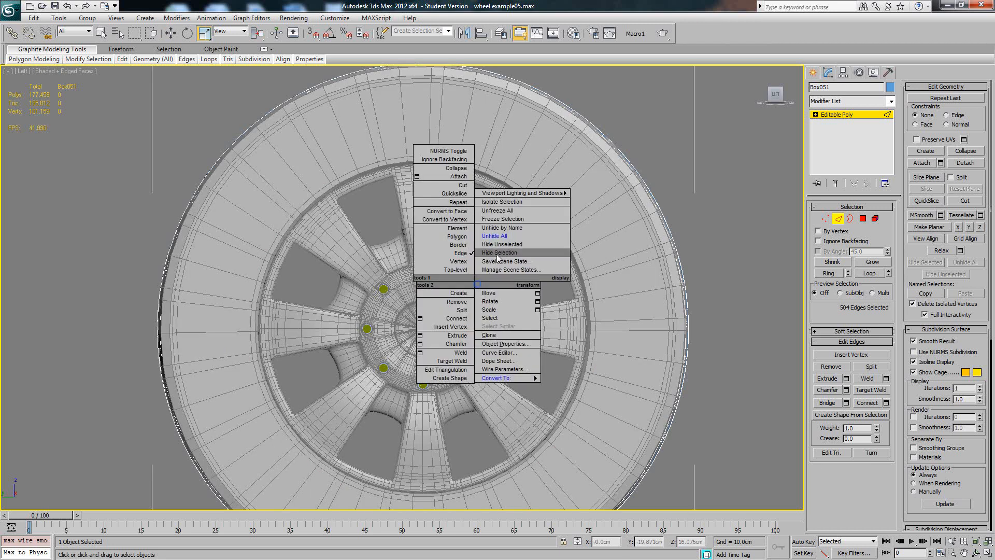
left_click(498, 245)
left_click(850, 115)
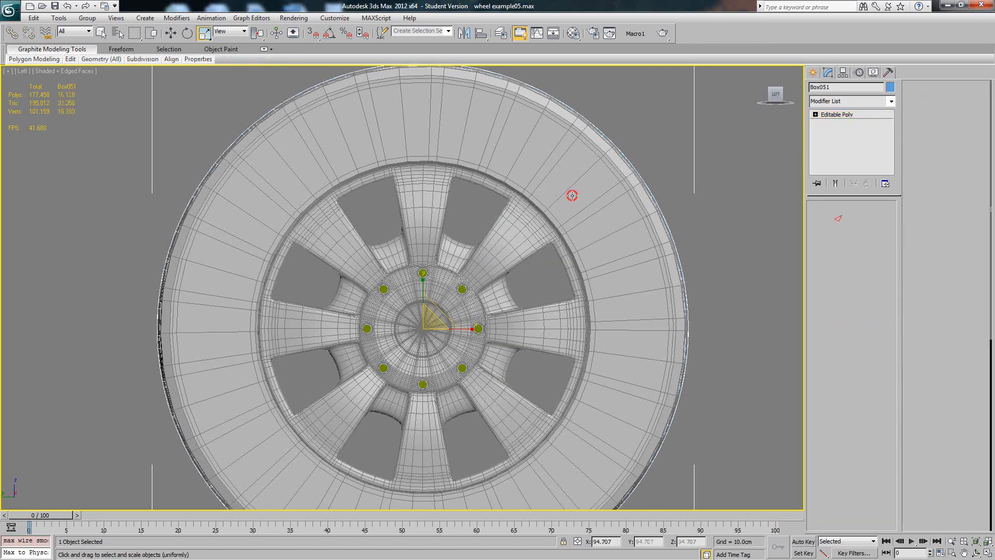
left_click(571, 194)
right_click(570, 193)
left_click(568, 206)
scroll(569, 206, "down", 2)
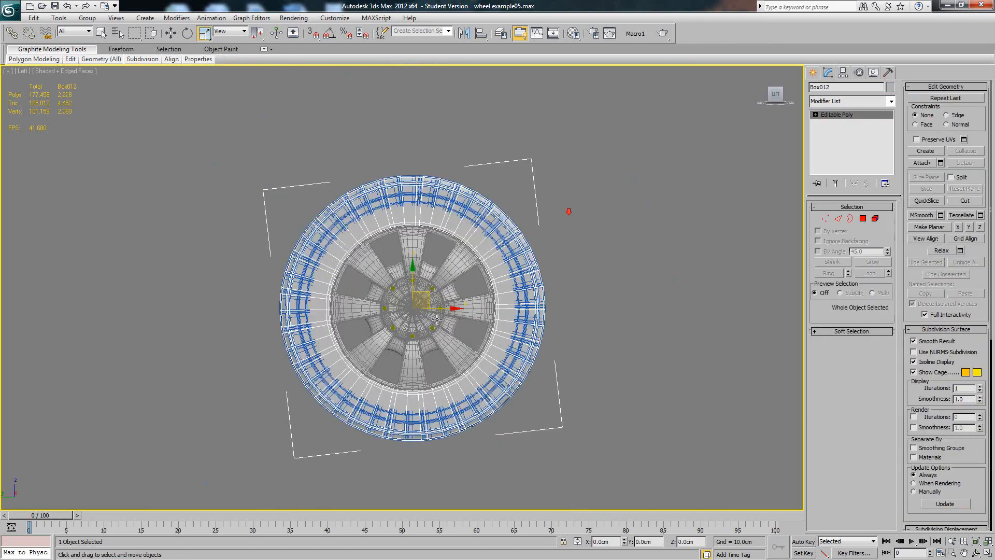
left_click_drag(445, 307, 43, 290)
scroll(406, 256, "up", 1)
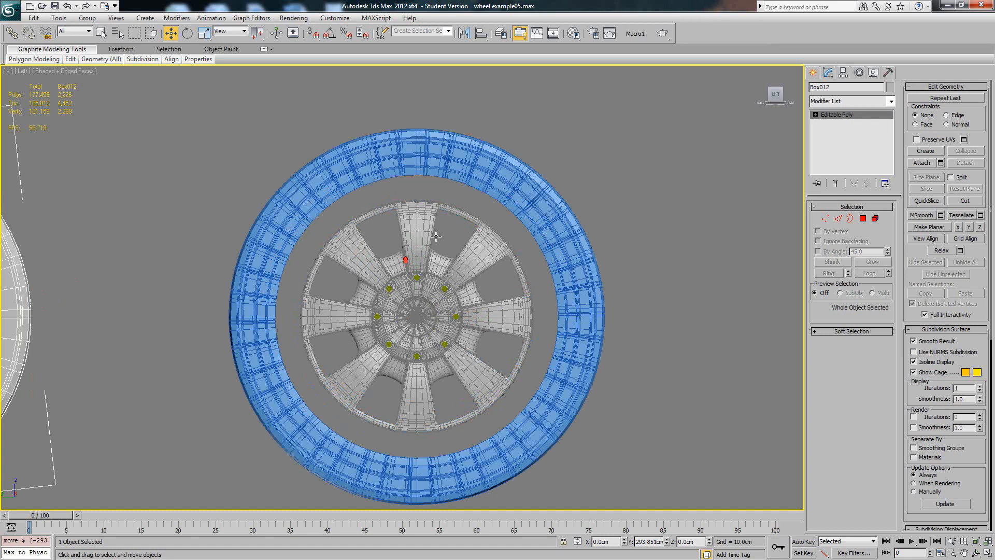
Select the treaded tyre and return to edge level with its inner edge loops selected
left_click(461, 170)
scroll(437, 184, "up", 3)
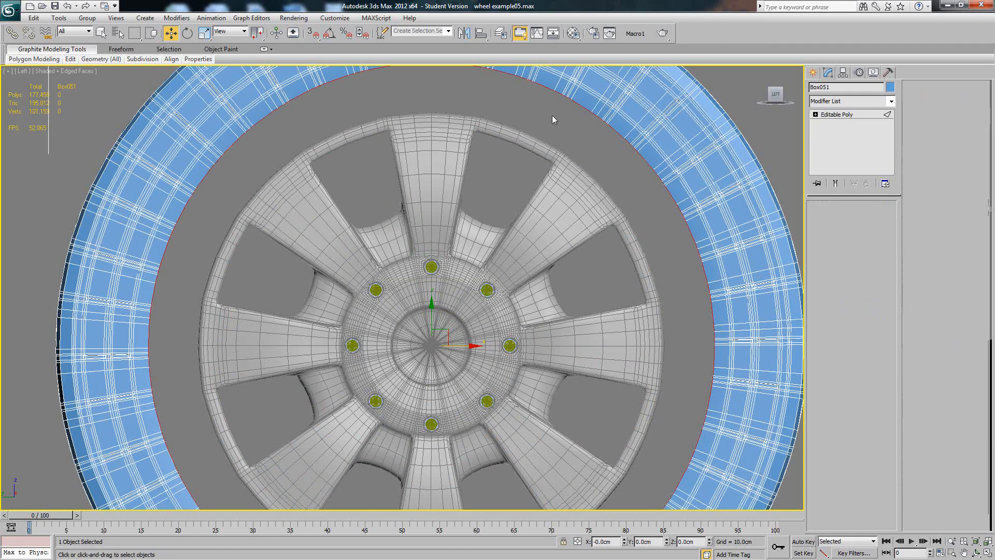
key("2")
scroll(553, 124, "down", 4)
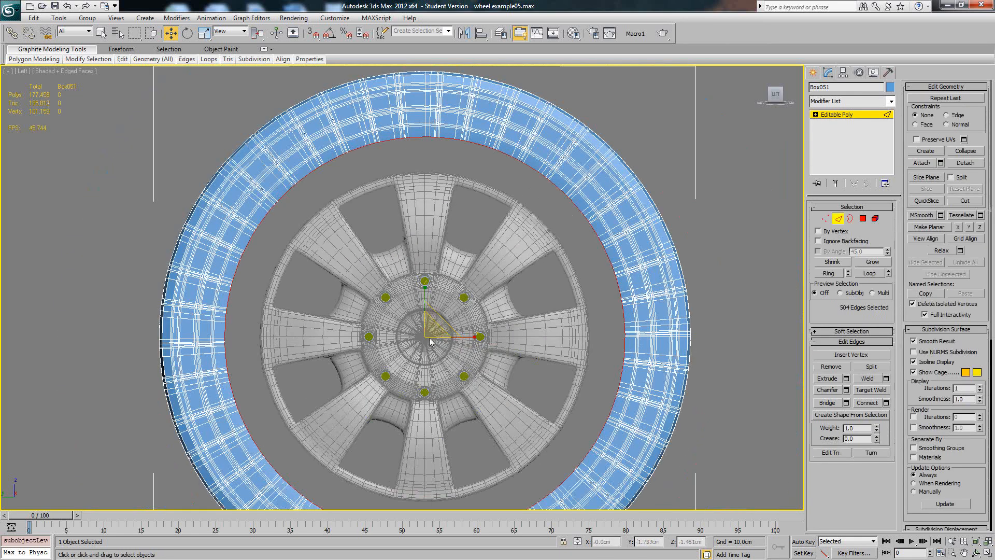
Scale the tyre's inner edge loops uniformly inward to meet the rim and inspect them in perspective
key("r")
left_click_drag(429, 340, 430, 344)
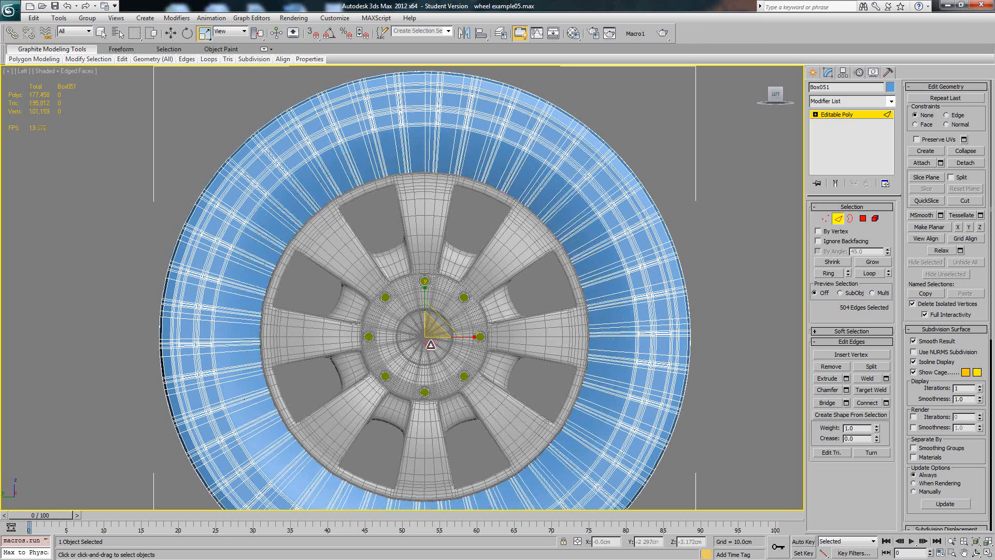
middle_click_drag(526, 301, 489, 301, "alt")
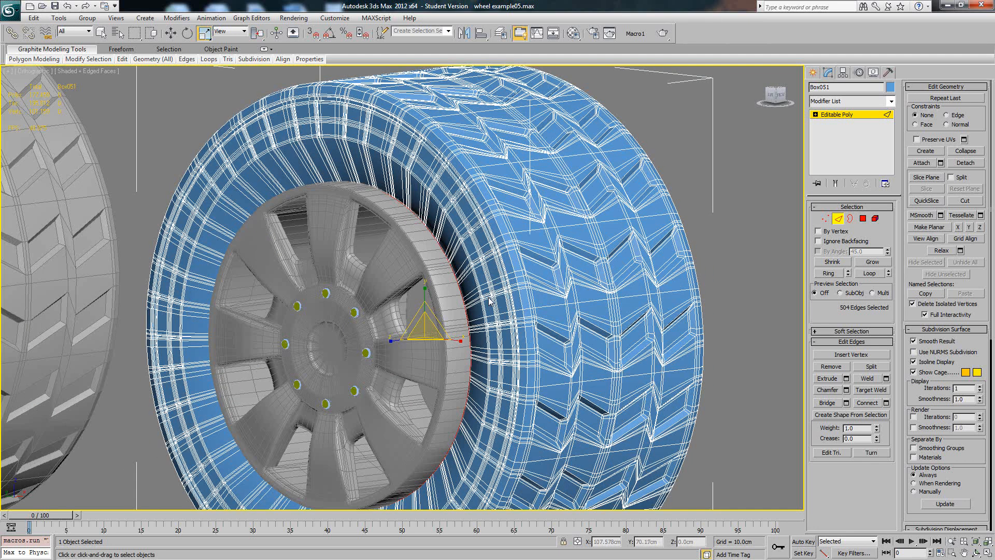
Undo the inner edge scaling, dismiss the MAXScript error messages, and return to the Left view
key("ctrl+z")
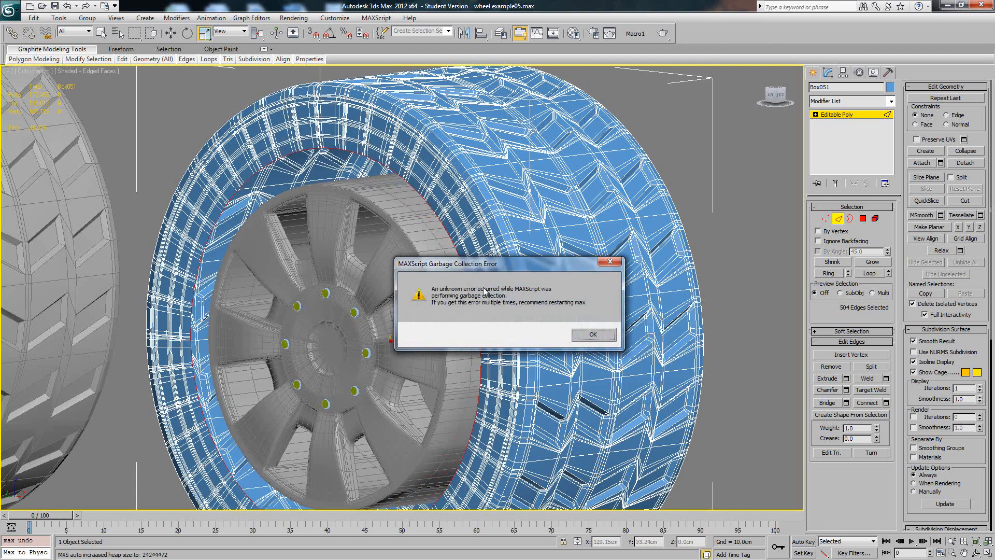
left_click(587, 335)
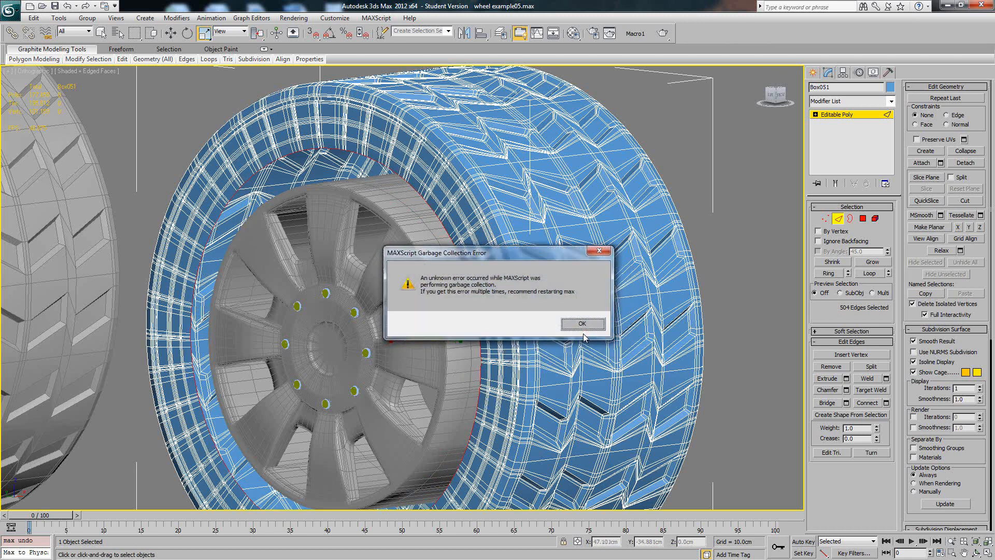
left_click(579, 323)
middle_click_drag(457, 296, 497, 289, "alt")
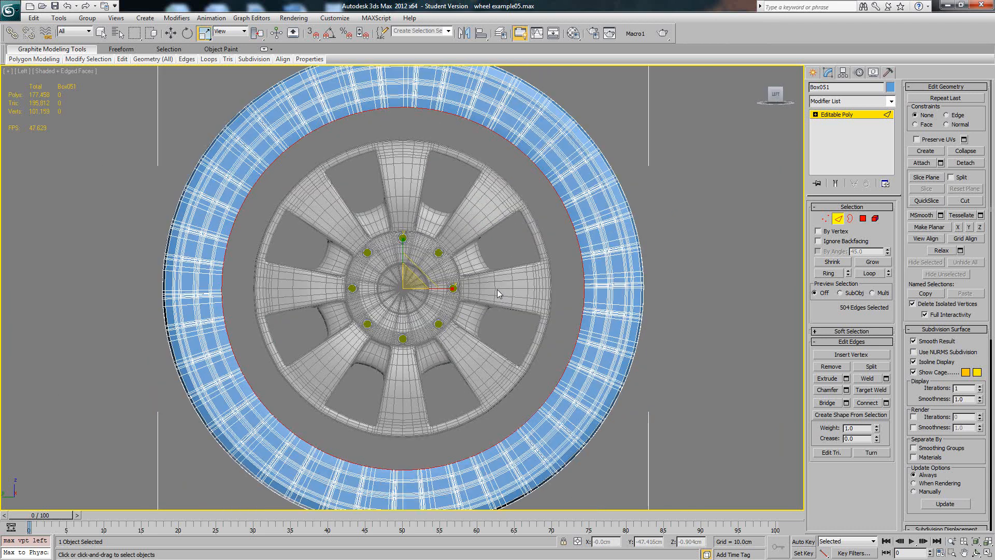
Reselect the tyre's inner edge loops in Left view and scale them uniformly inward until they meet the rim
key("l")
key("z")
middle_click_drag(464, 239, 472, 239)
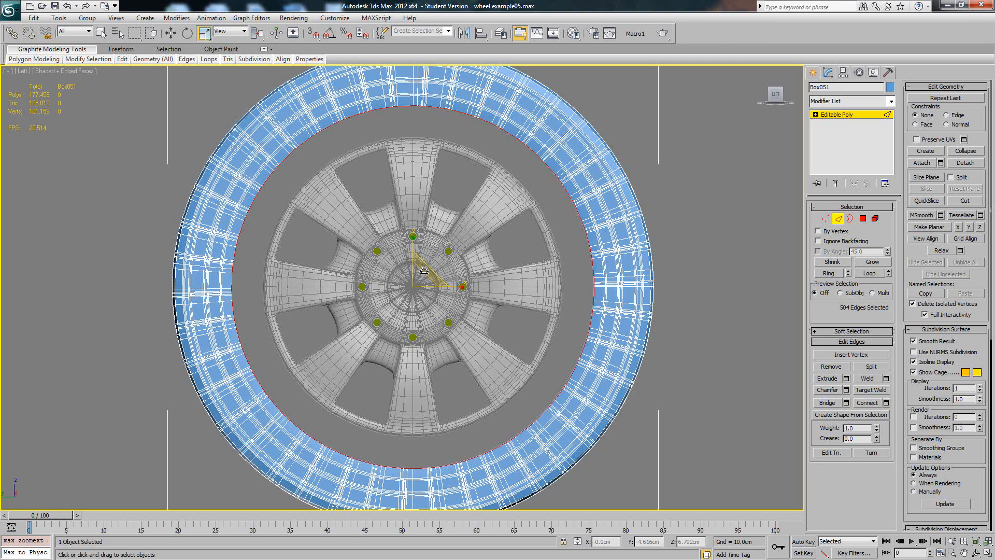
left_click(548, 169)
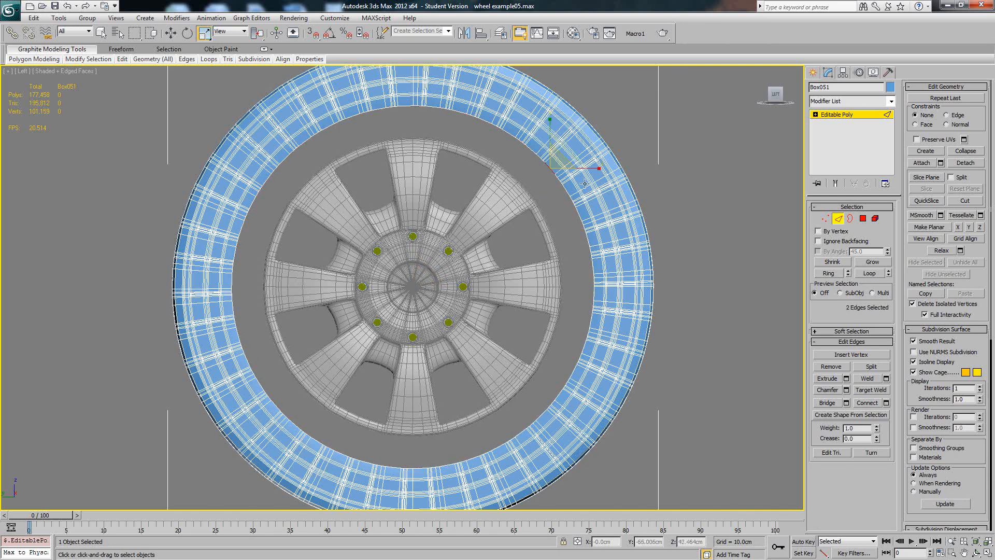
left_click(864, 275)
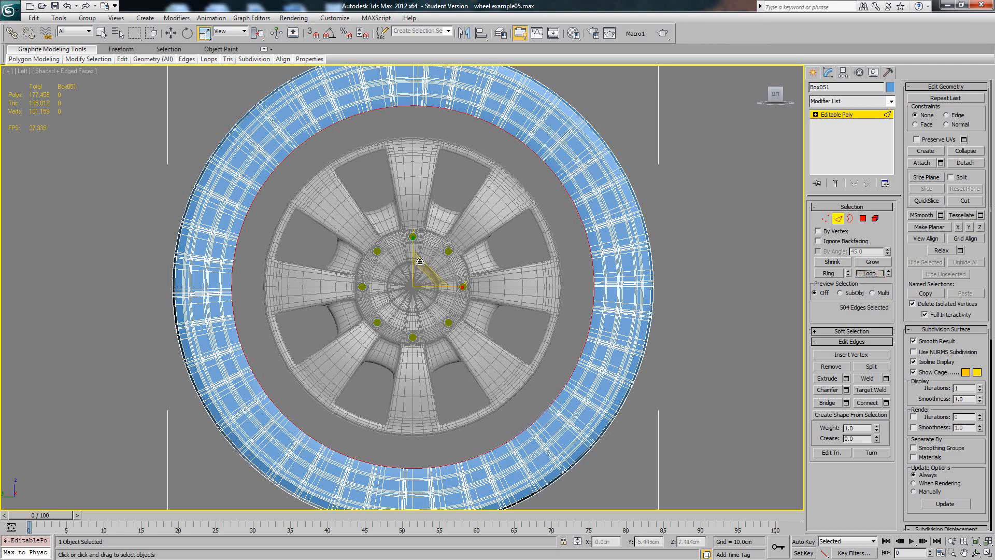
left_click_drag(427, 267, 426, 285)
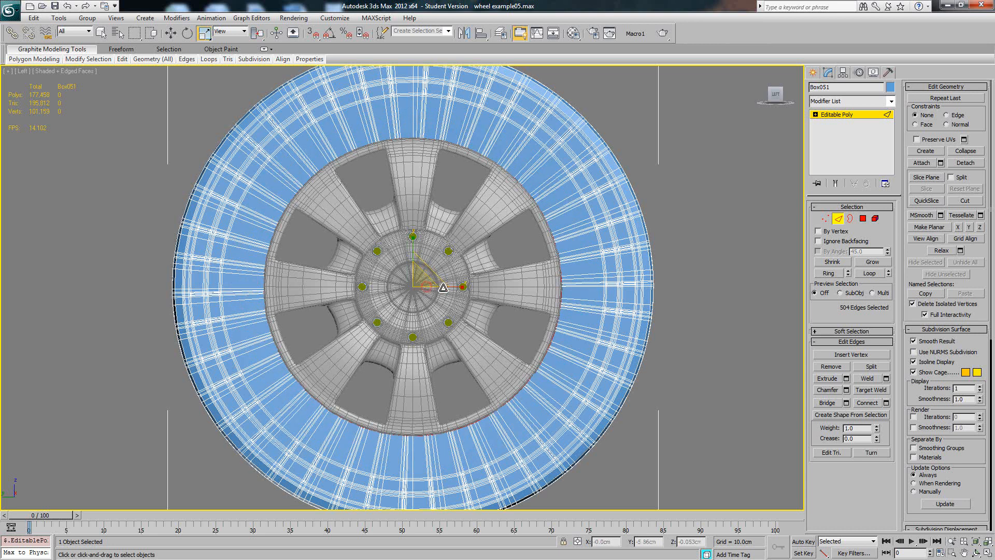
mouse_move(427, 285)
middle_mouse_down("alt")
mouse_move(399, 301)
mouse_move(497, 285)
mouse_move(330, 266)
mouse_move(384, 278)
mouse_move(412, 260)
mouse_move(433, 296)
mouse_move(480, 300)
middle_mouse_up("alt")
key("F4")
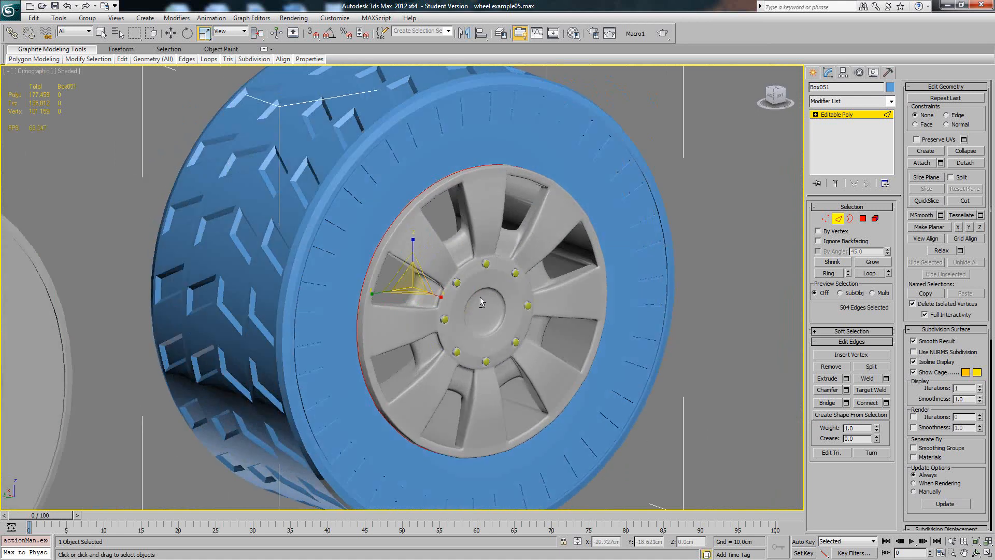
Show edged faces and hide every object except the treaded tyre
key("F4")
right_click(526, 253)
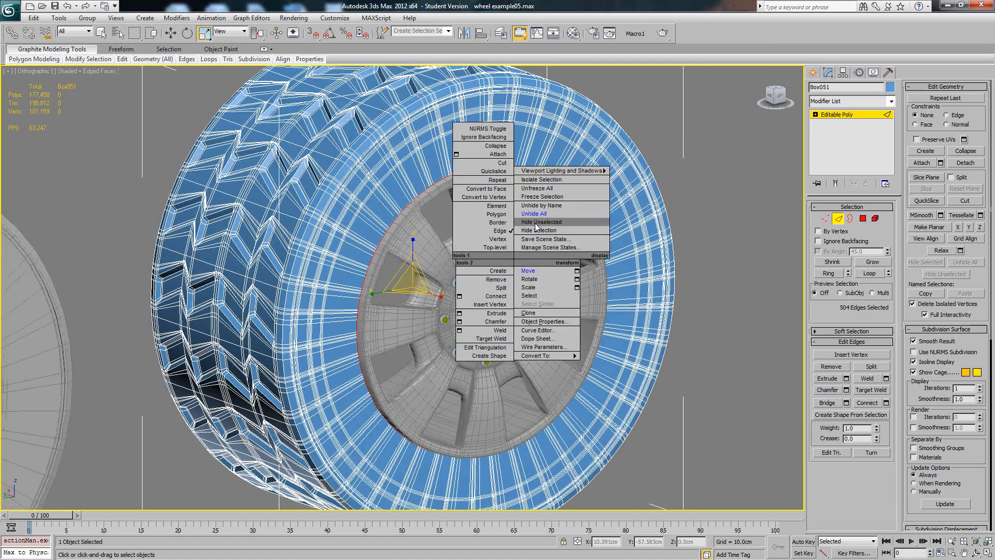
left_click(535, 223)
middle_click_drag(537, 222, 513, 220, "alt")
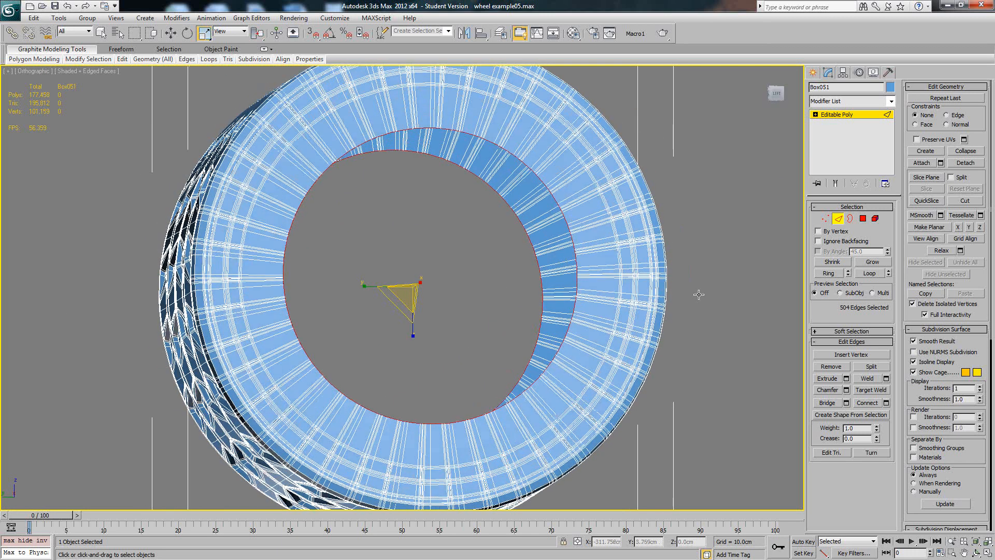
middle_click_drag(450, 212, 425, 238, "alt")
middle_click_drag(367, 213, 378, 226)
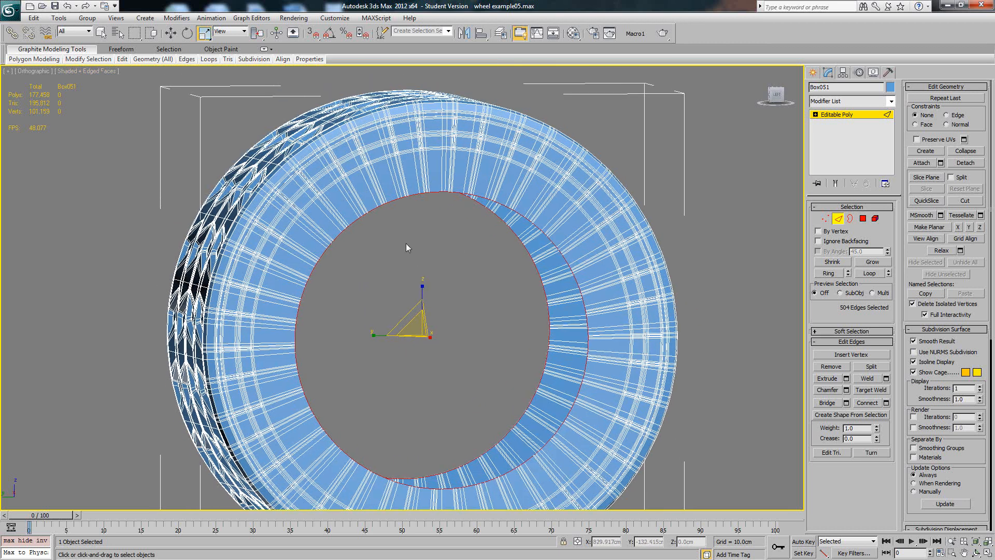
Add a supporting edge loop with Swift Loop close to the inner edge of each tyre sidewall
left_click(120, 59)
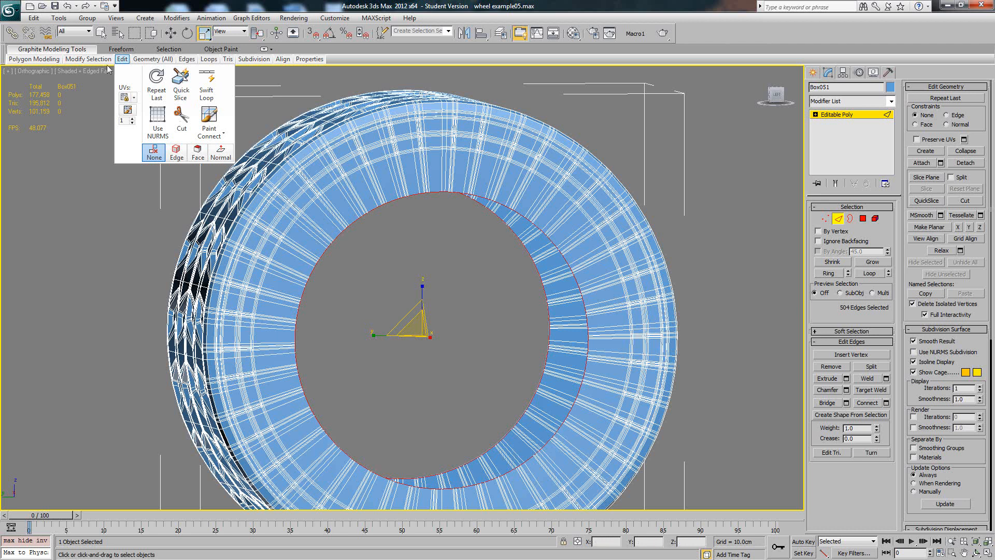
left_click(206, 86)
left_click(358, 213)
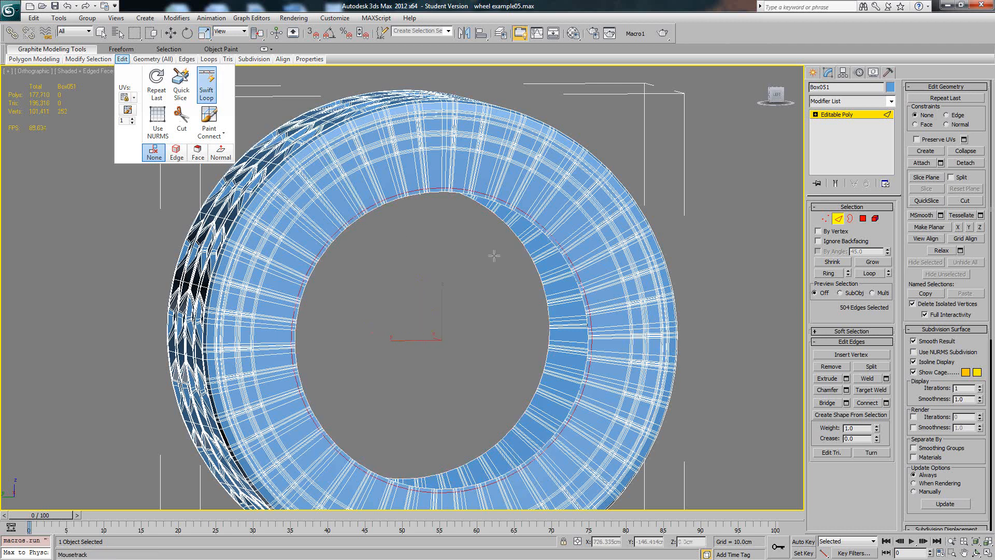
mouse_move(494, 256)
middle_mouse_down("alt")
mouse_move(484, 268)
mouse_move(539, 235)
mouse_move(502, 256)
middle_mouse_up("alt")
right_click(530, 230)
Select the inner edge loops on both sides of the tyre and scale them to about 98% along X
key("w")
scroll(481, 268, "up", 3)
left_click(489, 252)
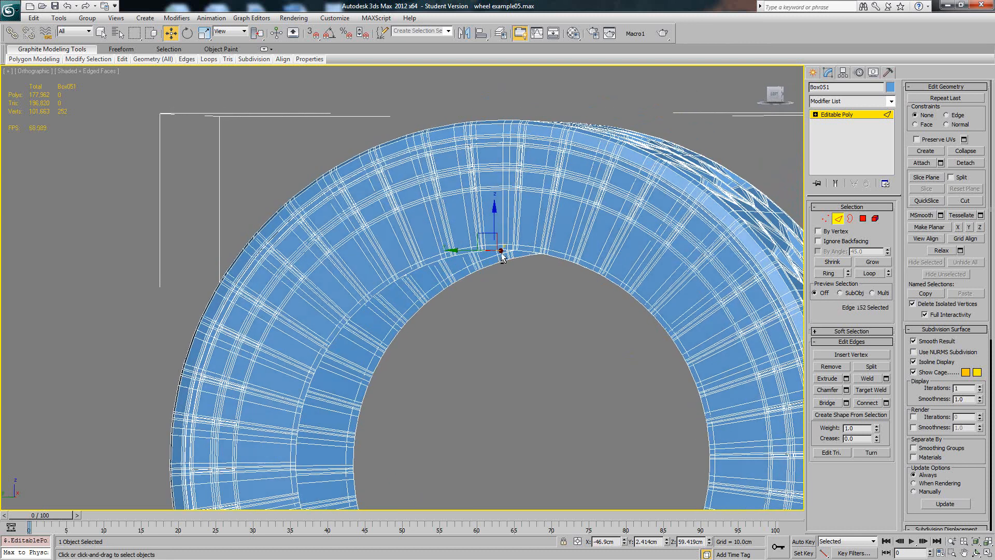
double_click(461, 254)
left_click(485, 267, "ctrl")
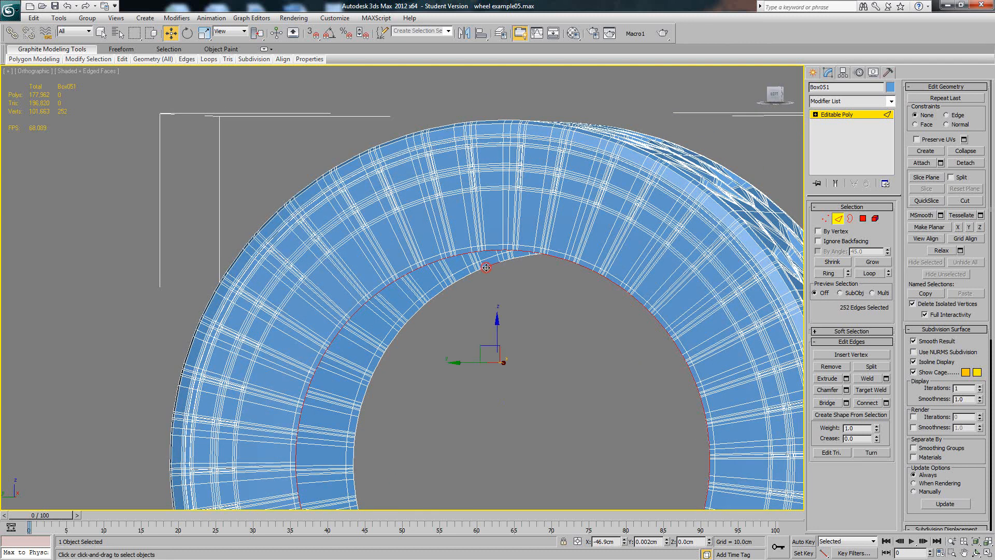
double_click(464, 275, "ctrl")
middle_click_drag(516, 301, 493, 271)
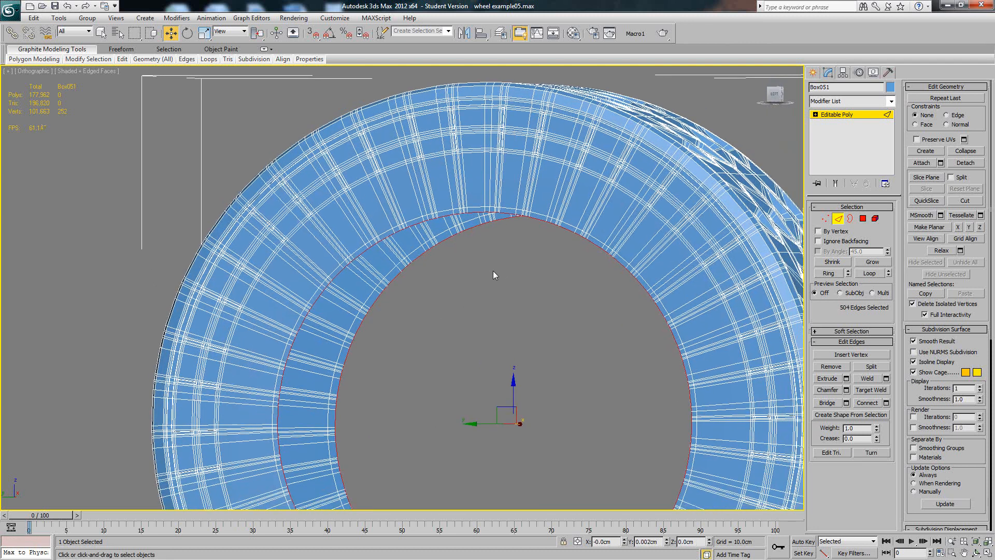
key("r")
middle_click_drag(506, 303, 481, 271, "alt")
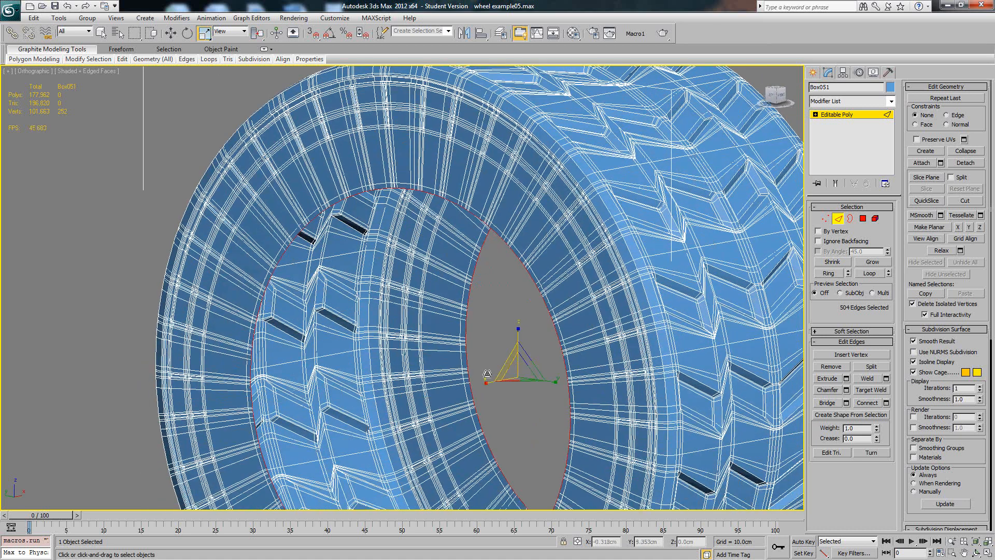
left_click_drag(486, 382, 487, 383)
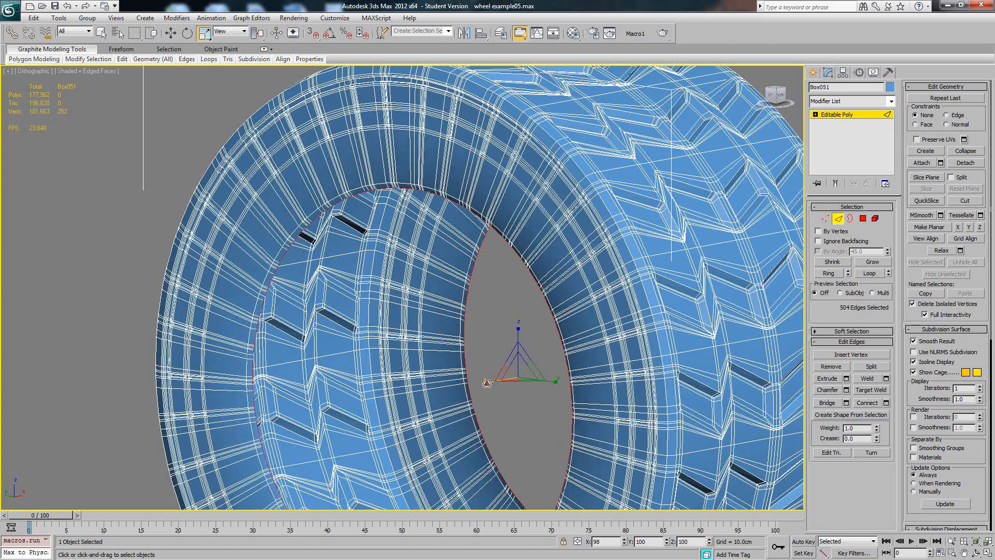
middle_click_drag(495, 354, 506, 291, "alt")
Unhide all objects and check the tyre's fit around the rim in shaded view
right_click(517, 270)
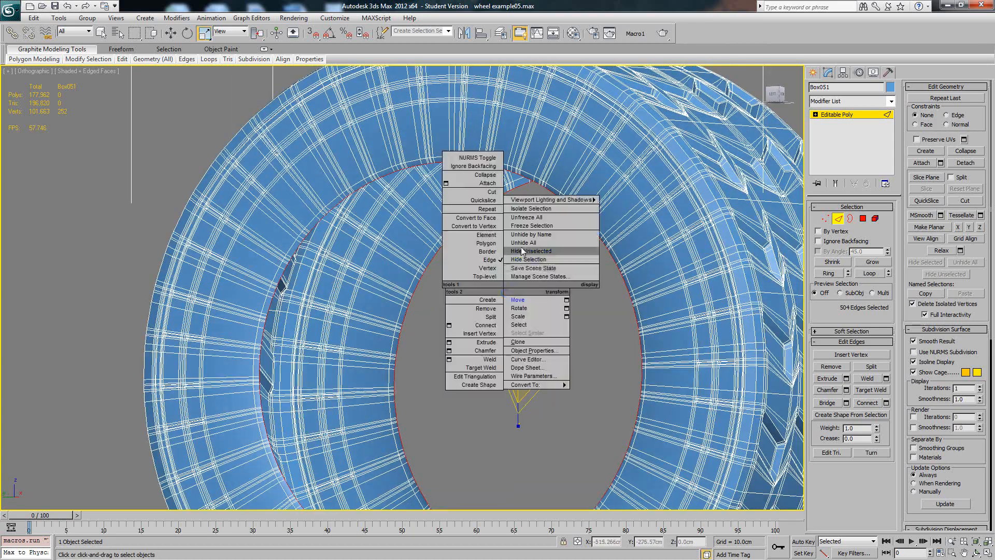
left_click(523, 245)
middle_click_drag(517, 243, 637, 283, "alt")
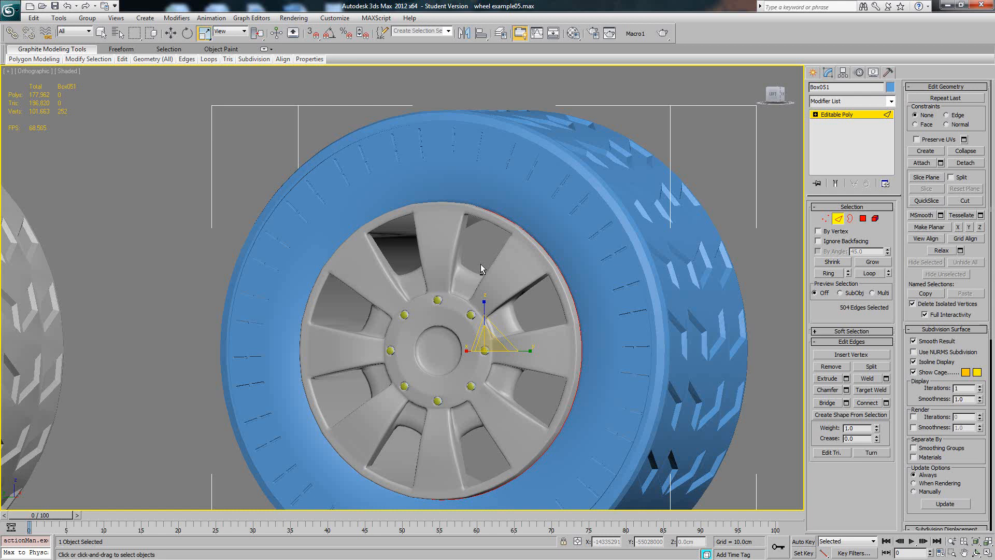
Leave edge level and apply a TurboSmooth modifier to the treaded tyre
left_click(838, 218)
middle_click_drag(684, 235, 564, 311, "alt")
left_click(864, 100)
left_click_drag(890, 156, 887, 382)
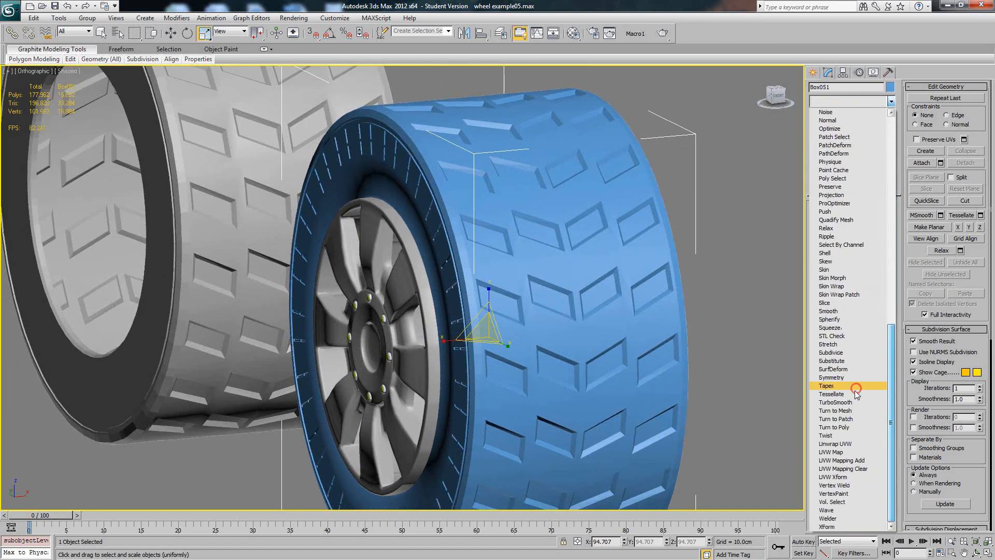
left_click(851, 402)
Widen the smoothed tyre along X to a scale of about 101.71%
middle_click_drag(560, 308, 518, 321, "alt")
key("r")
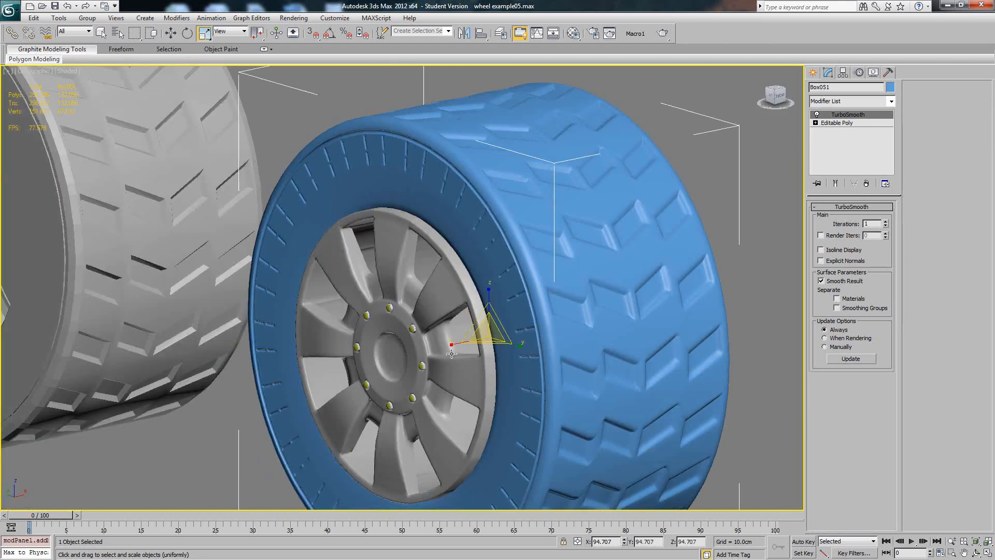
left_click(456, 347)
left_click_drag(456, 346, 454, 351)
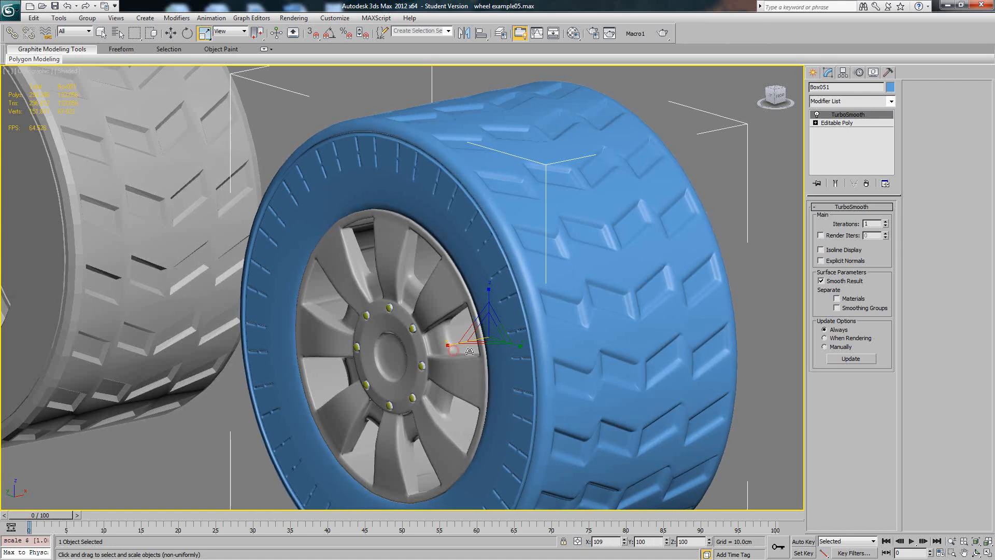
middle_click_drag(614, 325, 524, 344, "alt")
left_click_drag(529, 343, 533, 344)
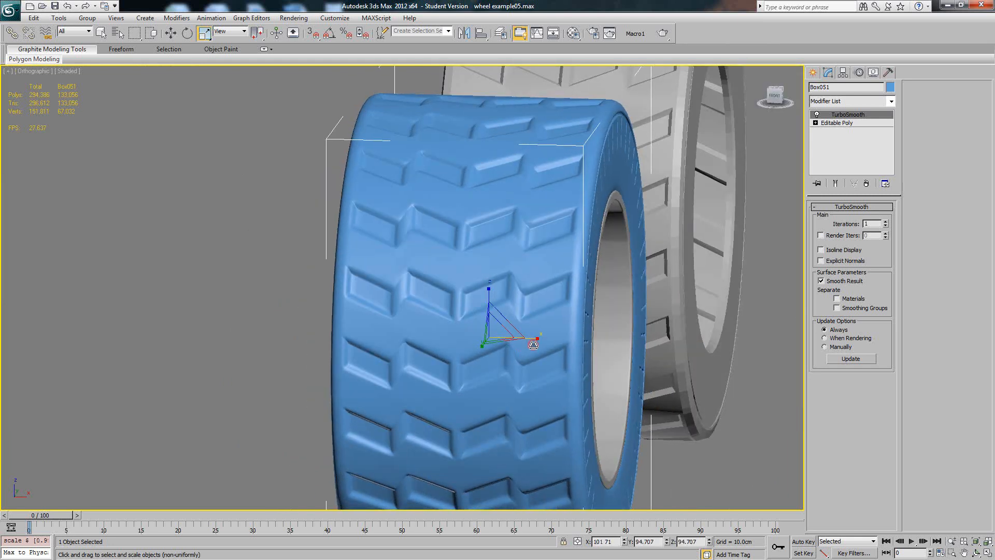
Move the tyre along X to about -0.746 cm so it sits properly around the rim
middle_click_drag(533, 345, 511, 340, "alt")
right_click(588, 337)
left_click(605, 332)
left_click_drag(513, 339, 511, 340)
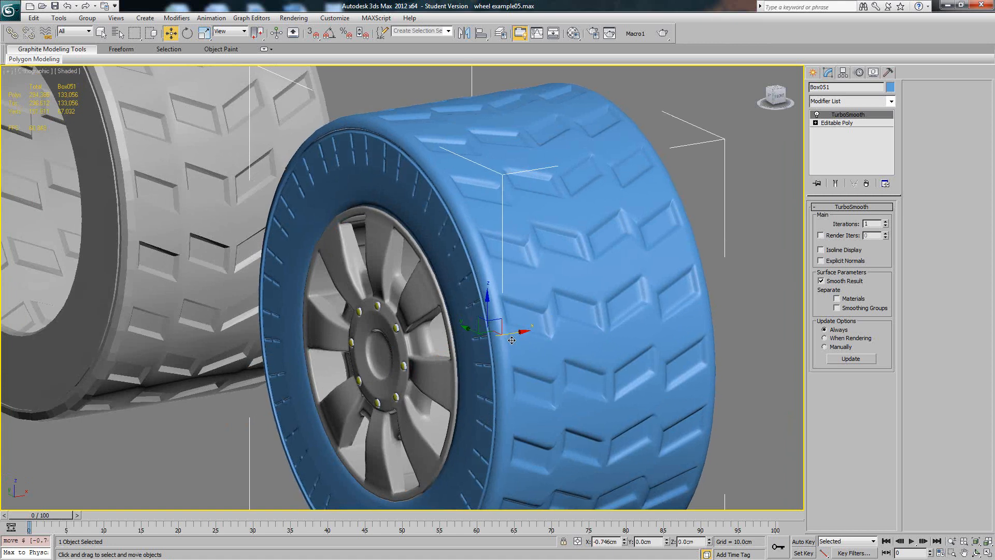
Examine the smoothed tyre sidewall and rim in perspective, with edged faces shown
middle_click_drag(511, 340, 573, 319, "alt")
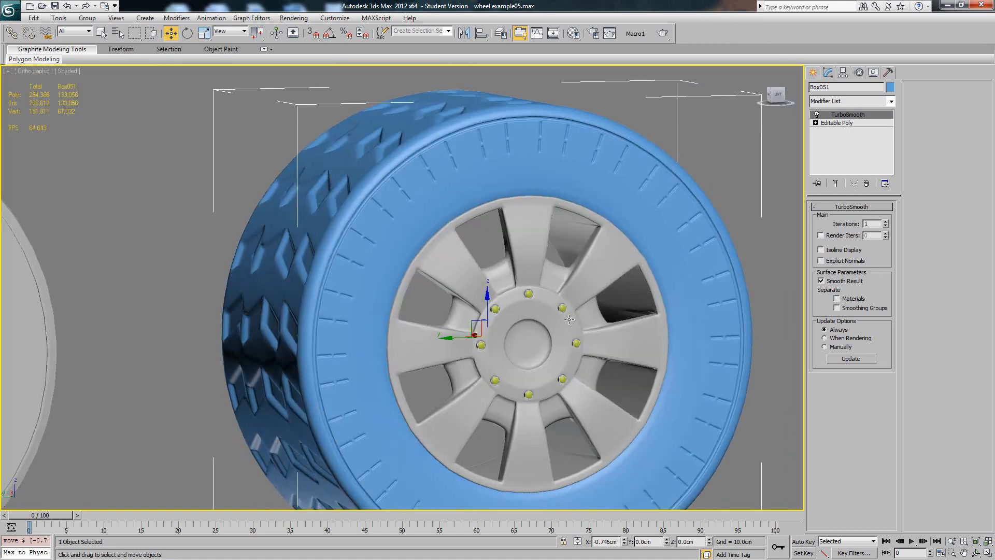
key("p")
scroll(589, 322, "down", 5)
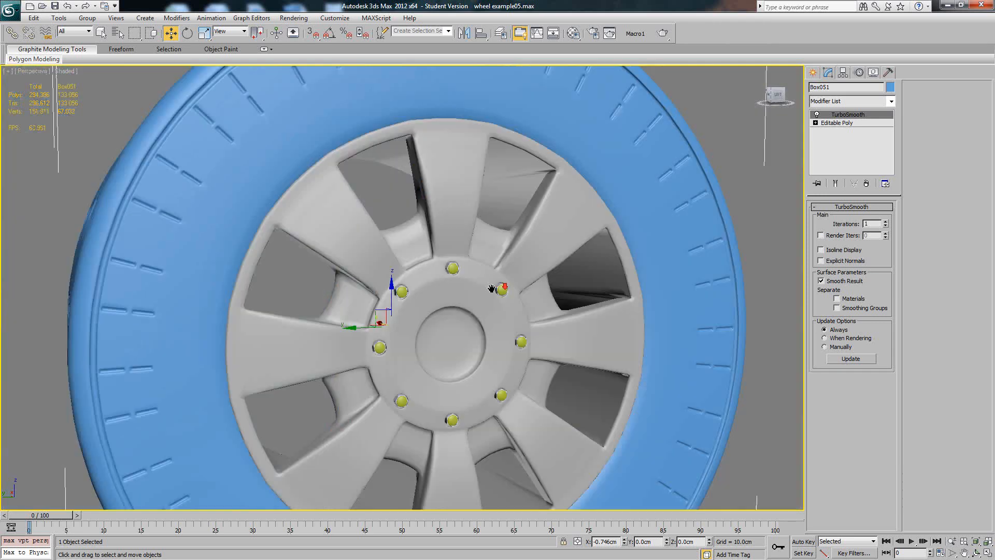
scroll(491, 288, "down", 5)
middle_click_drag(527, 280, 502, 272, "alt")
key("F4")
scroll(475, 269, "up", 5)
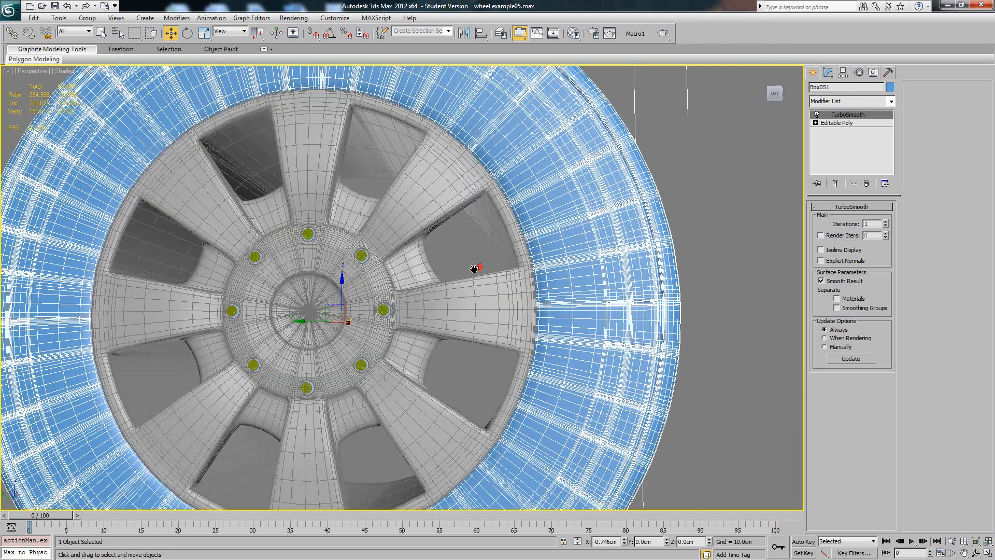
Return to the tyre's edge level and insert a Swift Loop on the sidewall just inside the small grooves
left_click(815, 123)
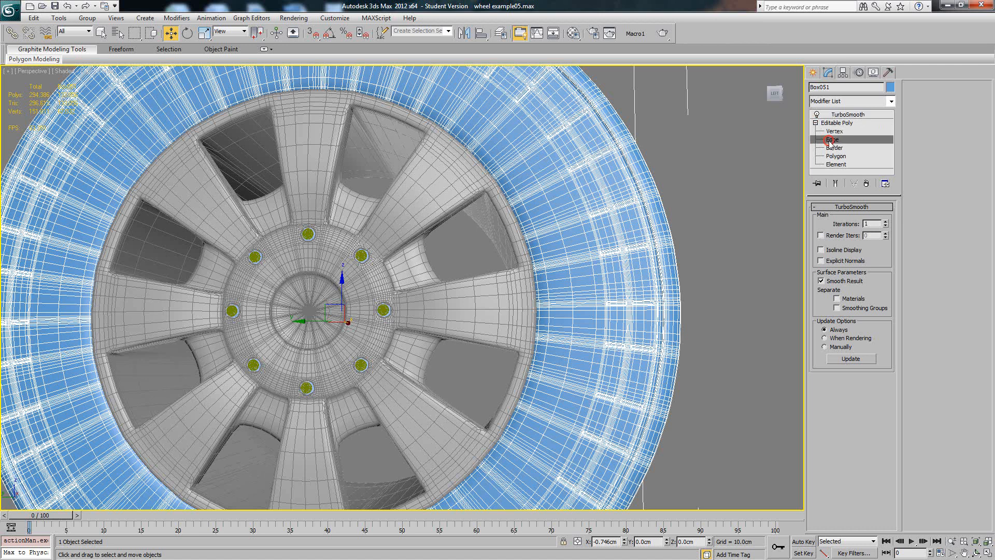
left_click(832, 139)
middle_click_drag(602, 217, 572, 225)
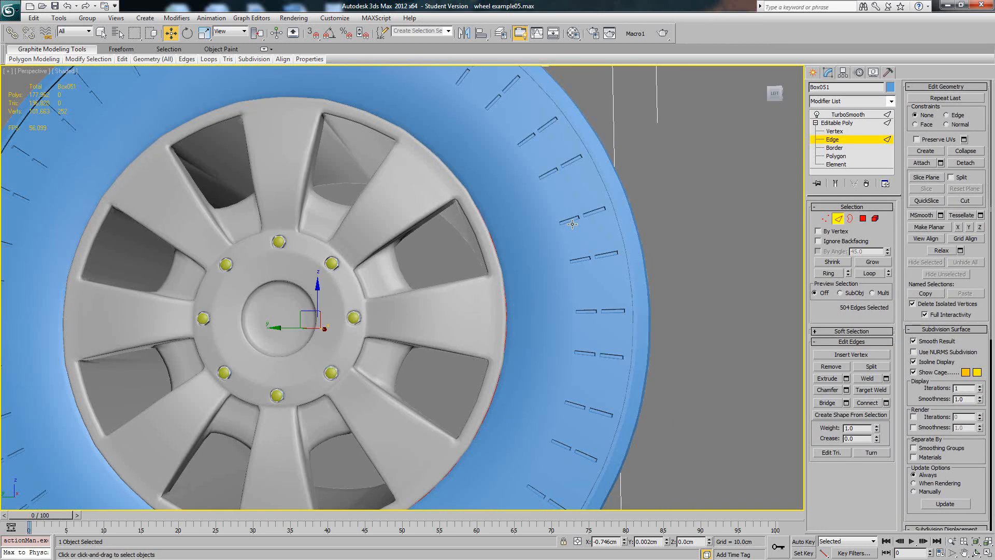
key("F4")
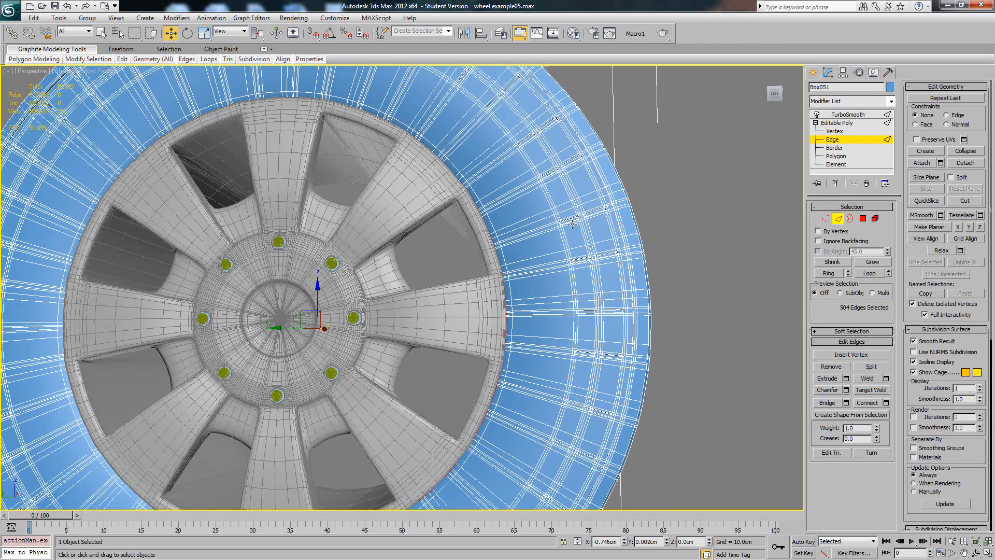
left_click(123, 60)
left_click(206, 85)
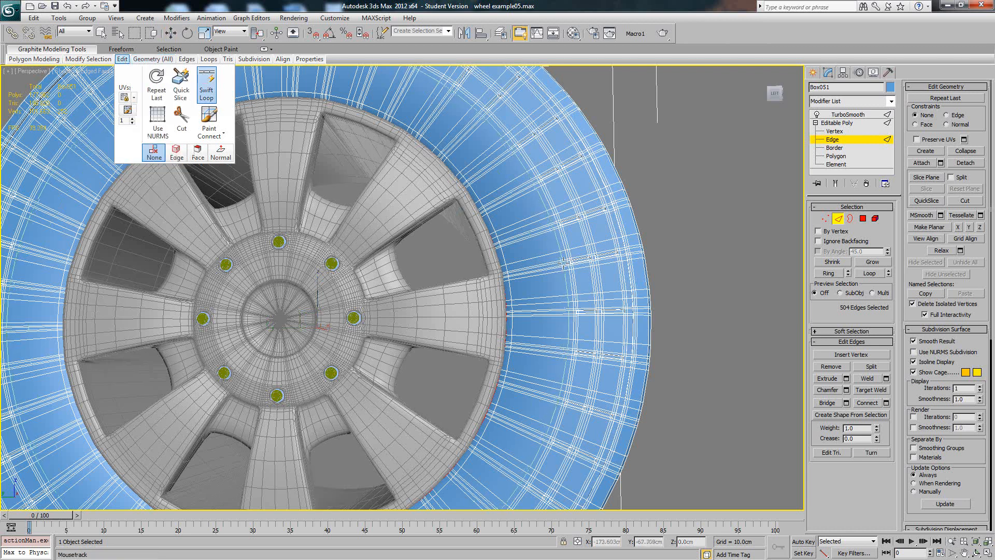
left_click(560, 264)
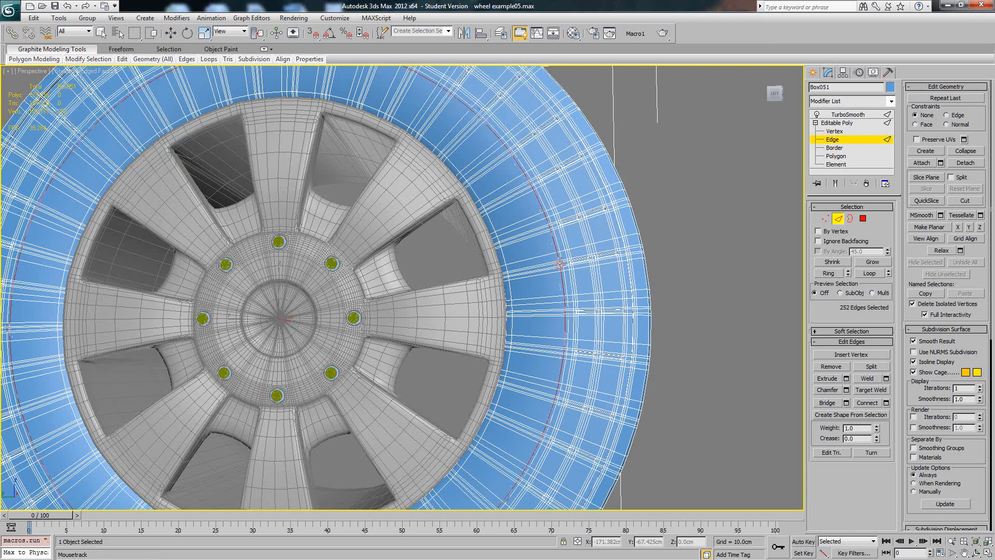
Select the edge ring beside the new sidewall loop and convert it to the narrow band of polygons around the tyre
right_click(578, 263)
scroll(456, 268, "up", 5)
middle_click_drag(580, 263, 422, 261)
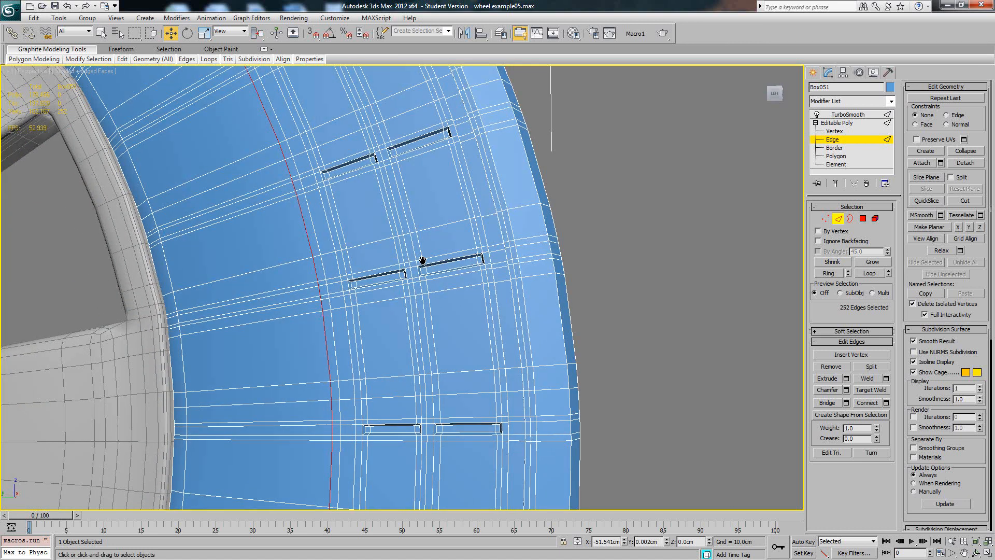
left_click(327, 299)
left_click(831, 274)
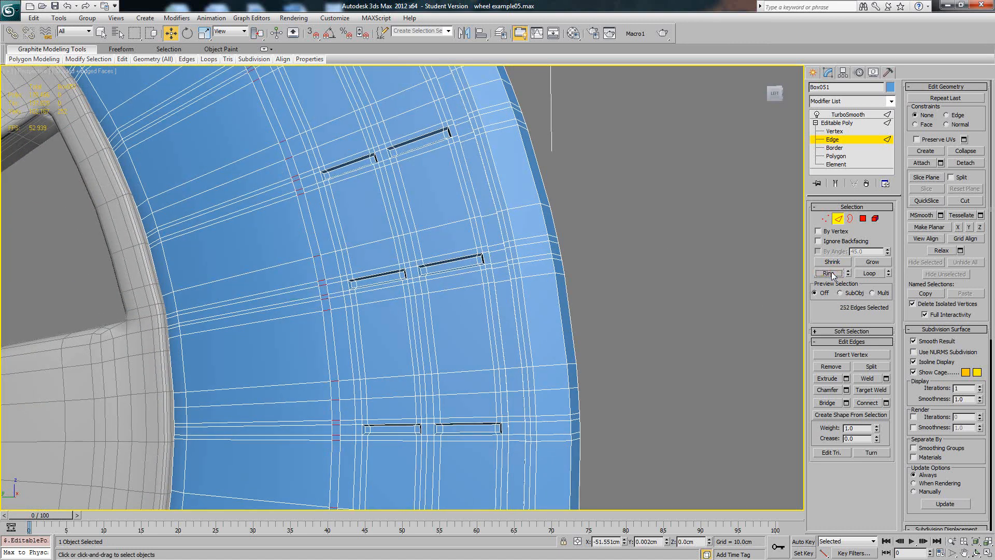
left_click(863, 218, "ctrl")
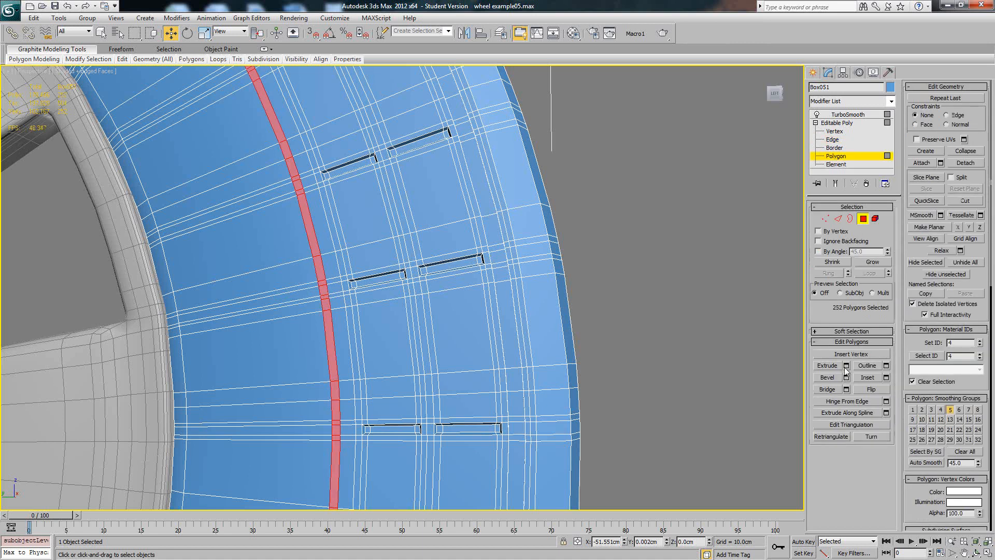
Bevel the selected narrow band of sidewall polygons inward with a height of -0.489 cm and an outline of -0.247 cm
left_click(847, 378)
middle_click_drag(344, 271, 322, 284, "alt")
mouse_move(410, 309)
left_mouse_down()
mouse_move(355, 325)
mouse_move(415, 322)
mouse_move(399, 323)
left_mouse_up()
scroll(167, 229, "down", 5)
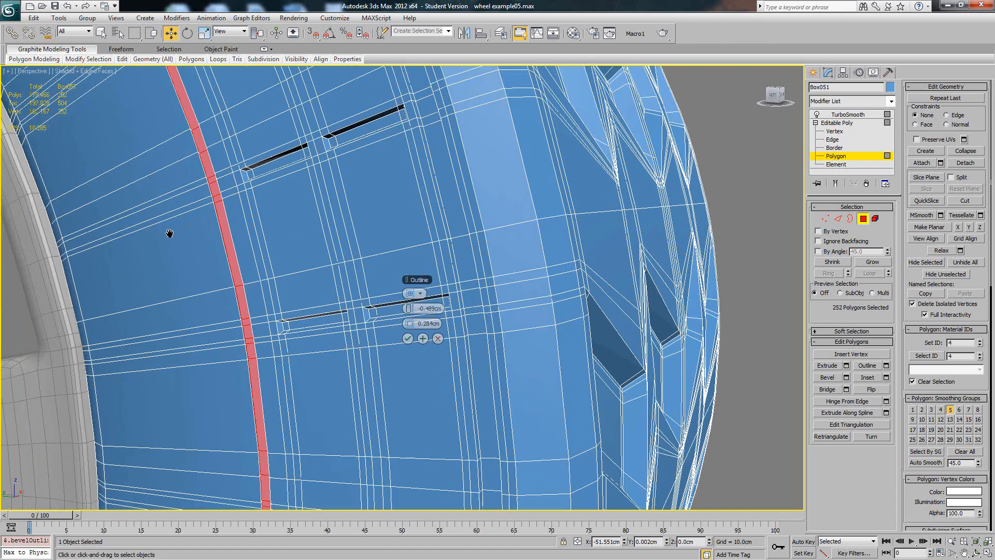
key("l")
middle_click_drag(247, 224, 289, 271)
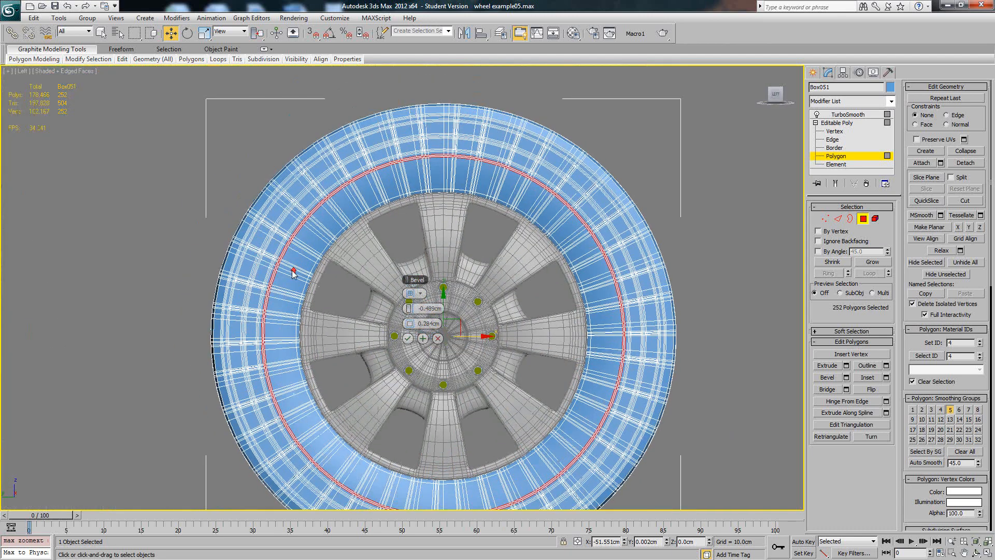
scroll(293, 269, "up", 5)
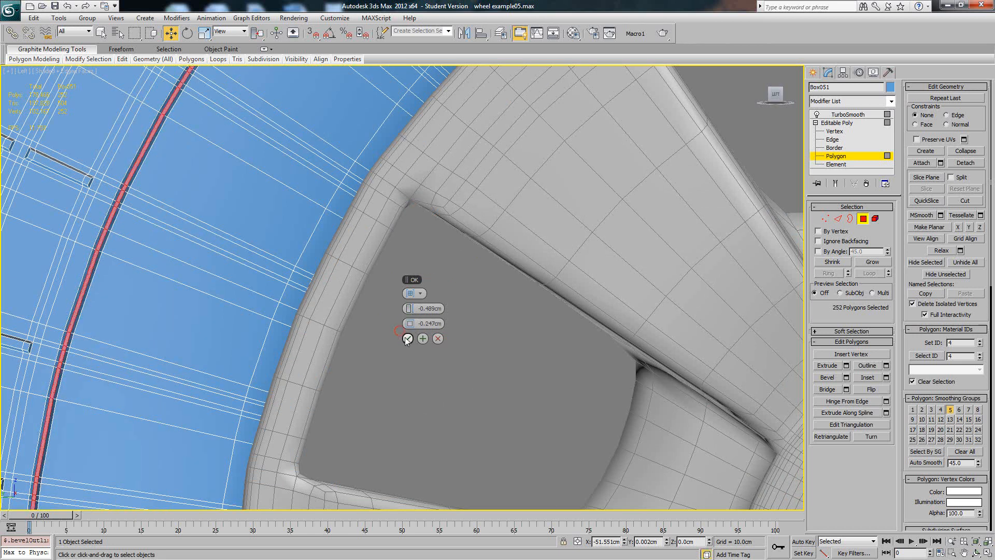
Turn off the edged-faces display and return the tyre to its TurboSmooth level
scroll(406, 314, "down", 10)
key("F4")
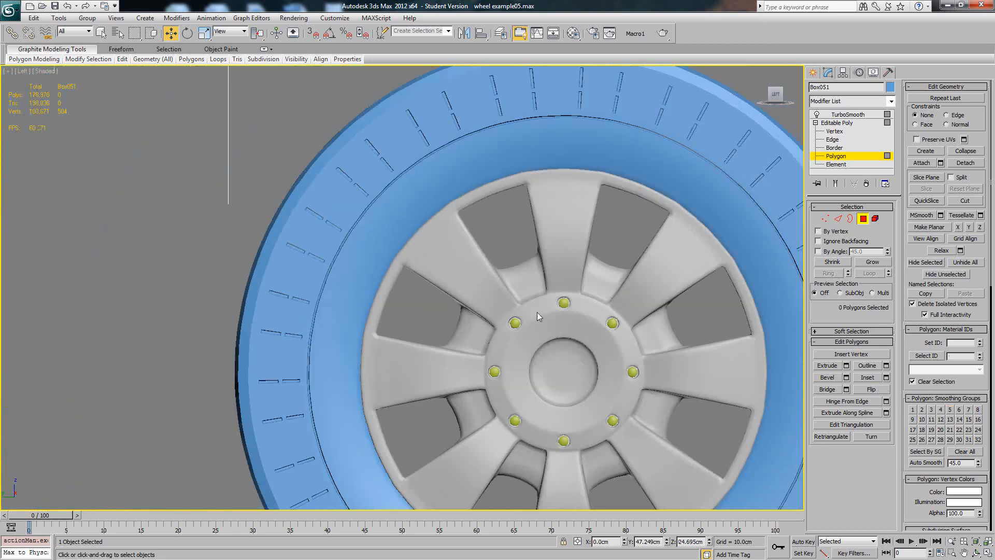
left_click(741, 184)
left_click(842, 115)
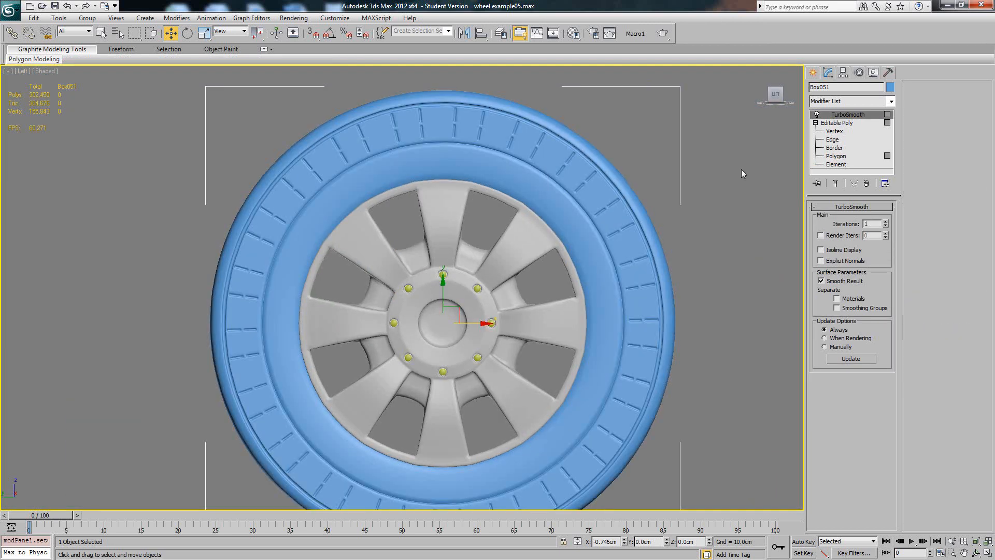
Examine the smoothed sidewall groove and tread from both sides of the wheel in perspective
middle_click_drag(742, 170, 645, 210, "alt")
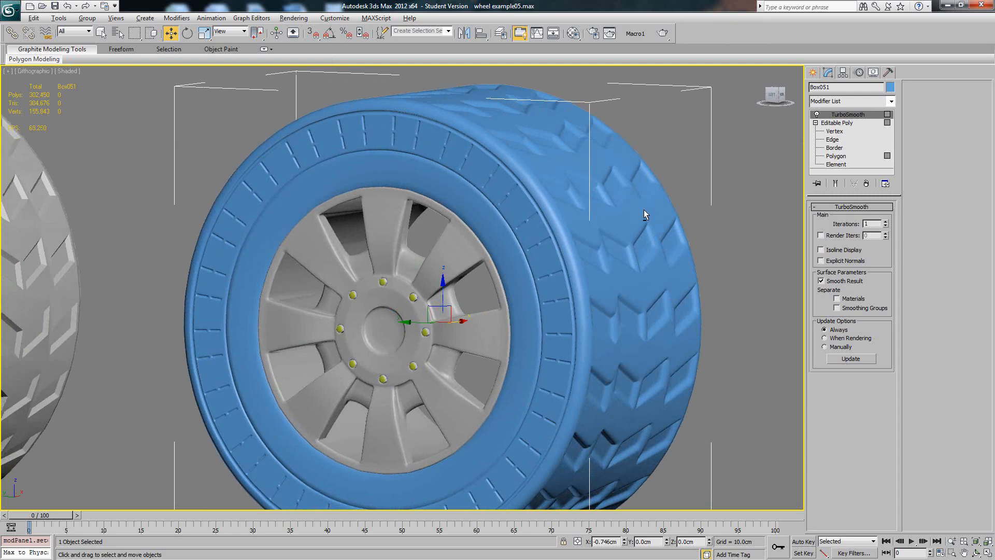
key("alt+x")
key("alt+x")
key("p")
middle_click_drag(633, 224, 602, 220)
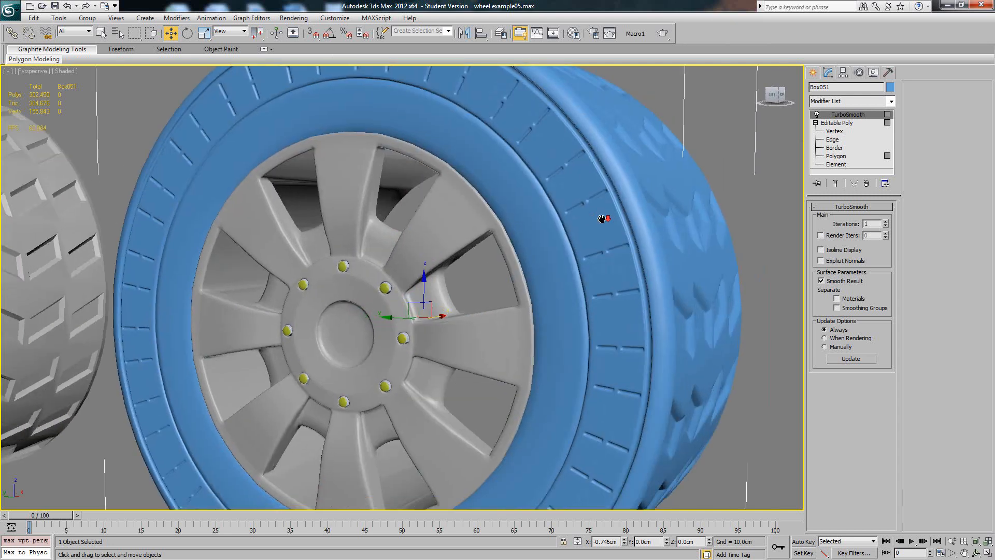
scroll(602, 220, "down", 3)
middle_click_drag(394, 228, 569, 255, "alt")
scroll(569, 255, "down", 3)
Change the tyre's object colour from the palette to black
left_click(596, 229)
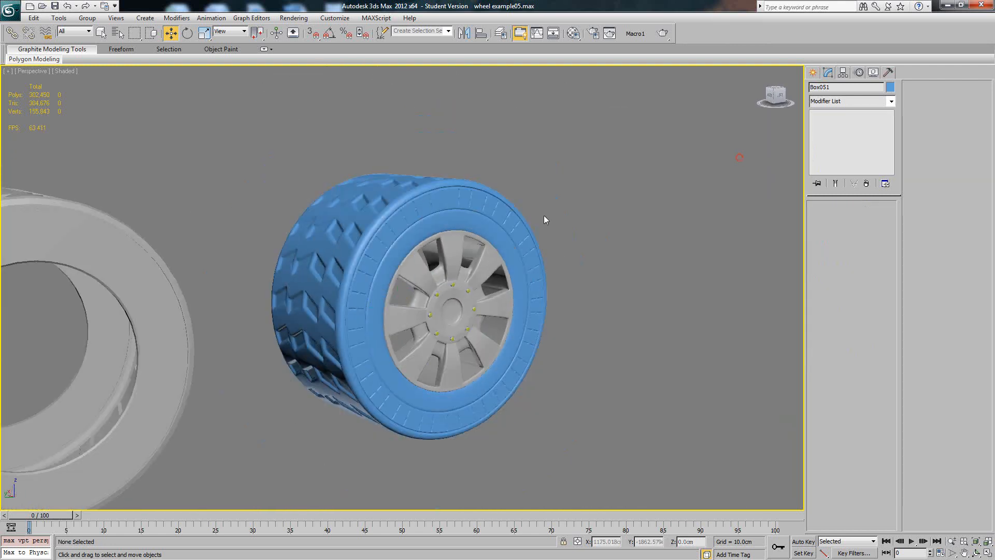
left_click(455, 205)
left_click(892, 87)
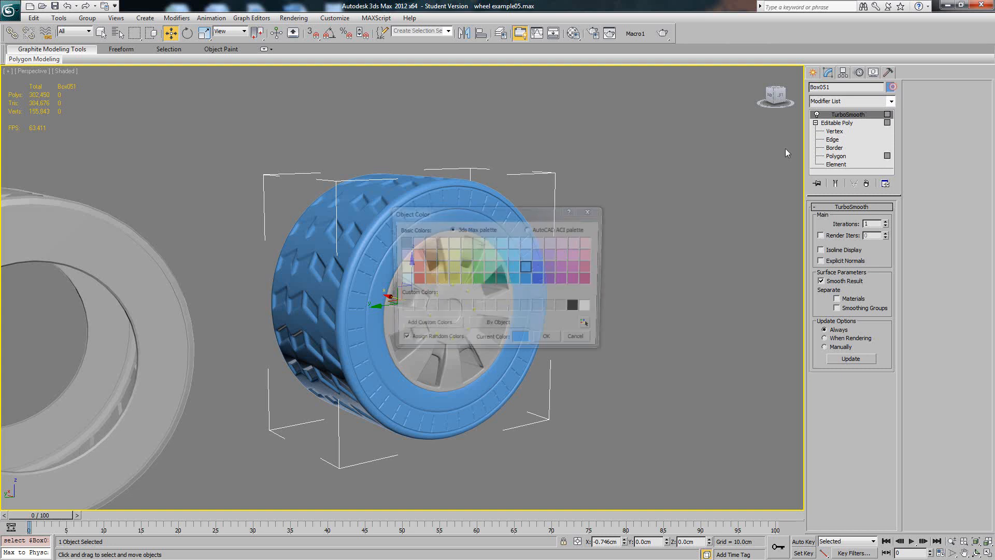
left_click(553, 341)
Move the leftover grey tyre object along Y to about 484.643 cm, clear of the finished wheel
middle_click_drag(556, 338, 455, 218, "alt")
scroll(545, 309, "down", 2)
left_click_drag(368, 127, 249, 317)
middle_click_drag(259, 234, 458, 333, "alt")
scroll(458, 333, "up", 4)
scroll(387, 278, "down", 2)
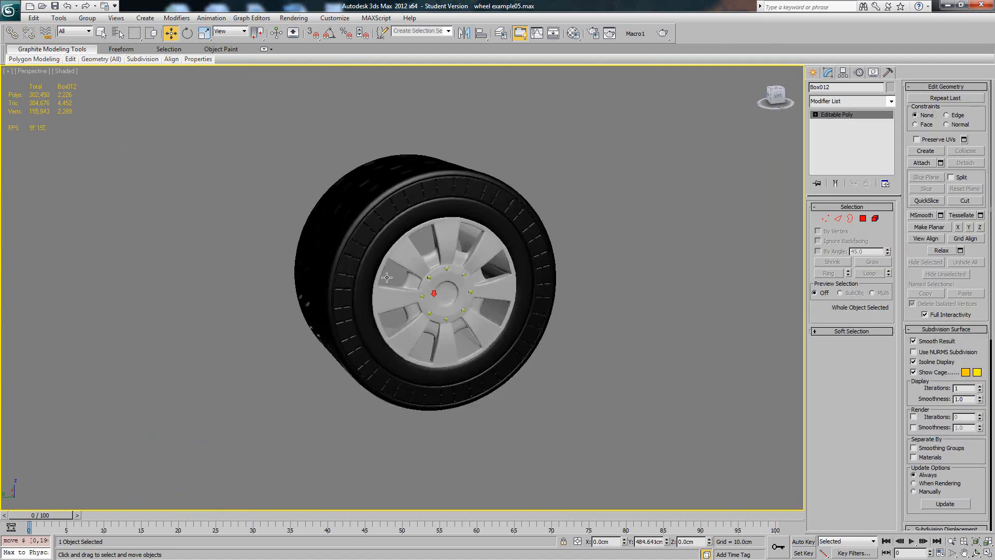
Select all the wheel parts, try moving them along Y in wireframe display, and undo the move
middle_click_drag(421, 264, 435, 251, "alt")
left_click_drag(443, 180, 147, 422)
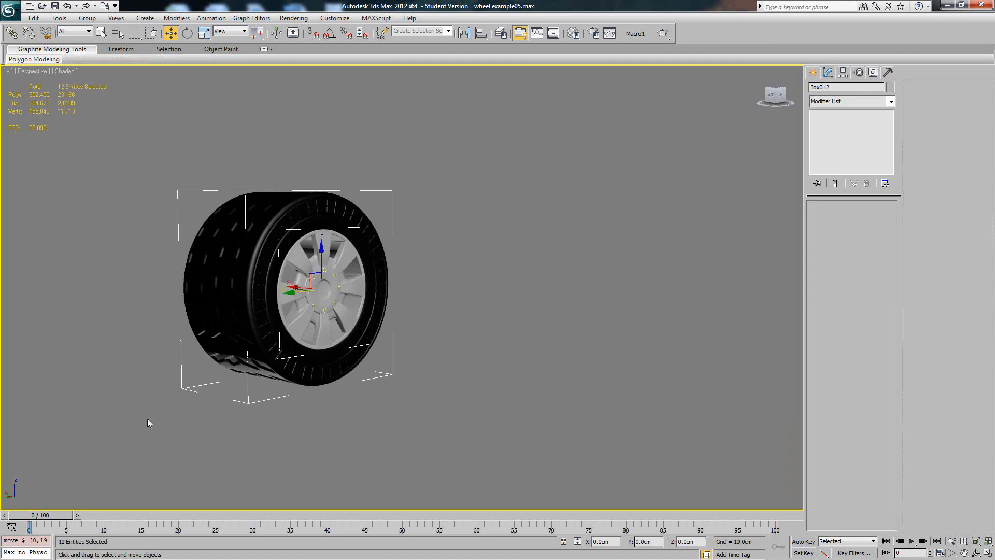
key("F3")
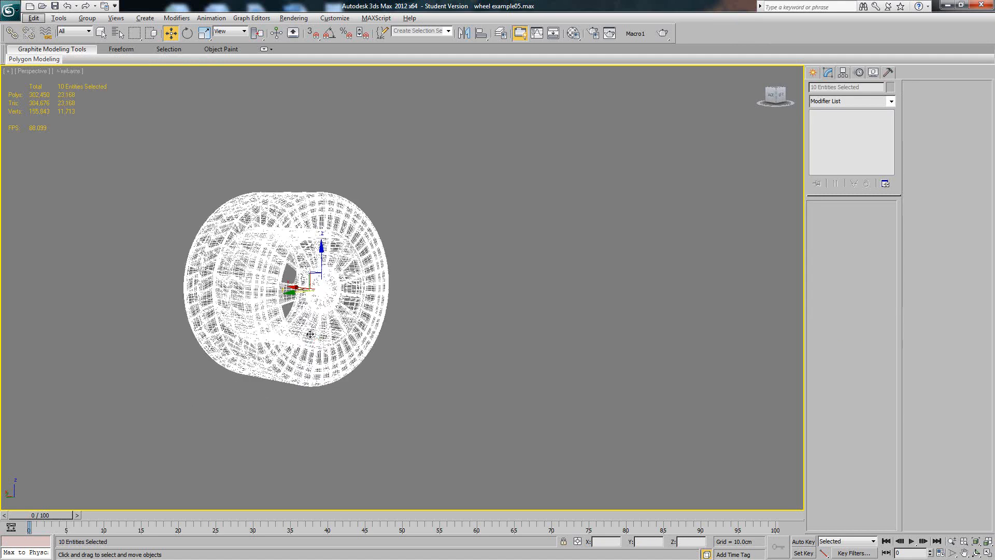
middle_click_drag(347, 306, 373, 279, "alt")
scroll(363, 265, "up", 2)
left_click_drag(337, 291, 622, 231)
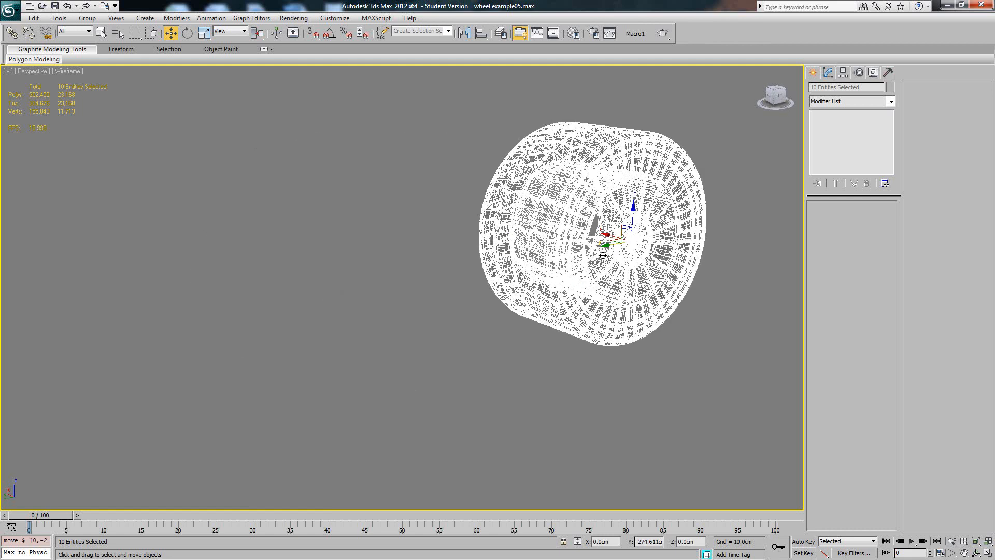
key("ctrl+z")
mouse_move(399, 241)
middle_mouse_down("alt")
mouse_move(372, 262)
mouse_move(332, 259)
mouse_move(381, 250)
mouse_move(347, 244)
middle_mouse_up("alt")
key("F3")
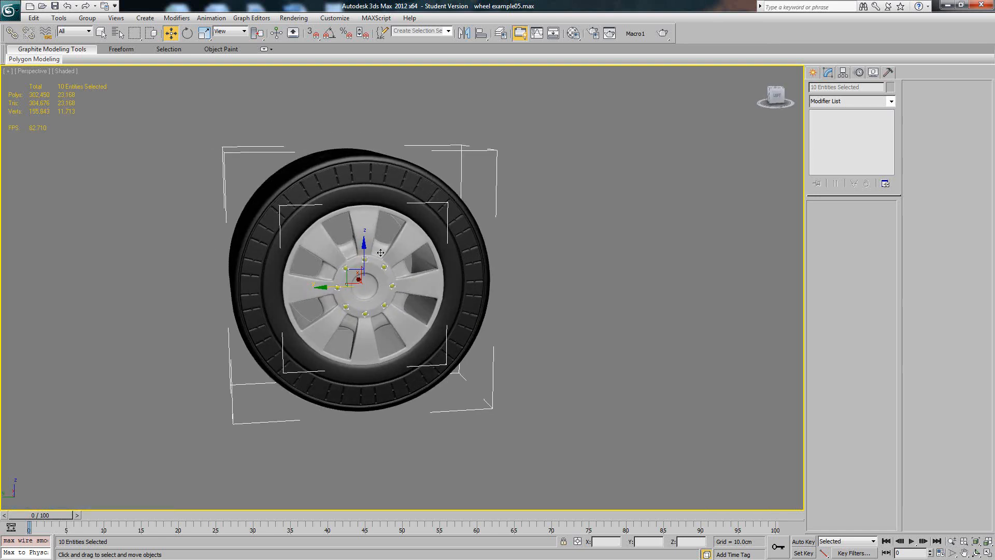
Inspect the finished wheel with its black tyre from the front and side, and select the rim
mouse_move(405, 252)
middle_mouse_down("alt")
mouse_move(498, 256)
mouse_move(453, 260)
mouse_move(407, 236)
mouse_move(413, 250)
middle_mouse_up("alt")
scroll(401, 250, "down", 4)
middle_click_drag(358, 283, 405, 291)
left_click(522, 262)
scroll(456, 262, "up", 5)
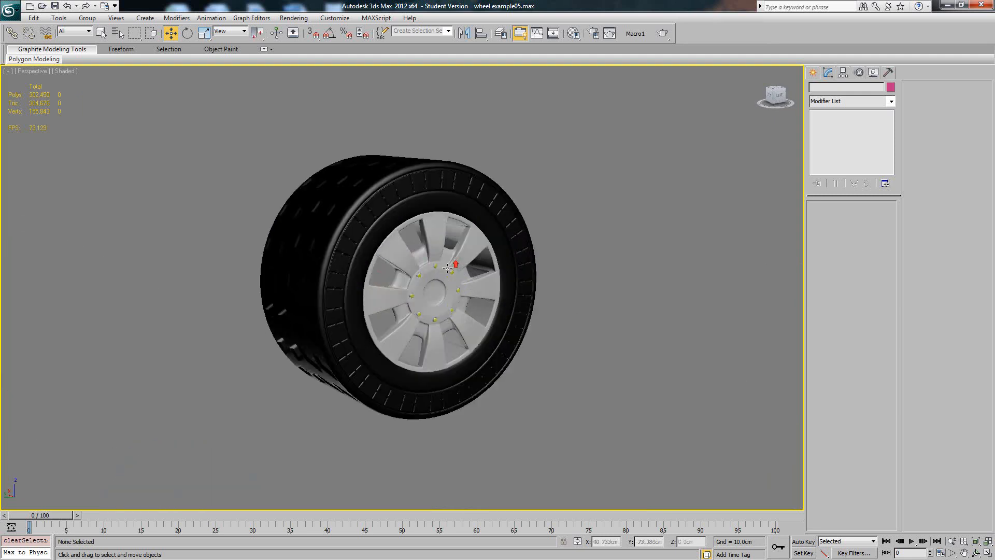
mouse_move(473, 287)
middle_mouse_down("alt")
mouse_move(356, 266)
mouse_move(481, 274)
middle_mouse_up("alt")
left_click(363, 270)
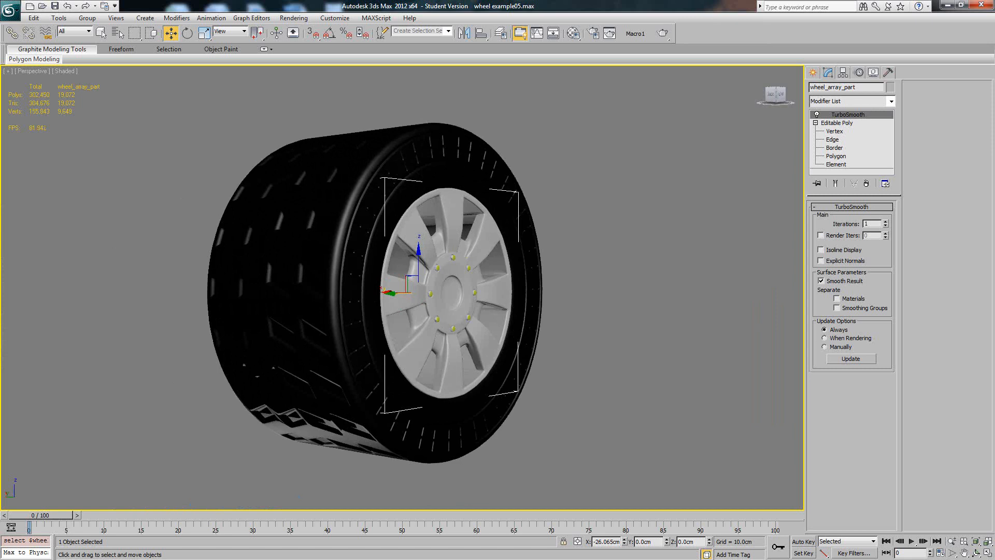